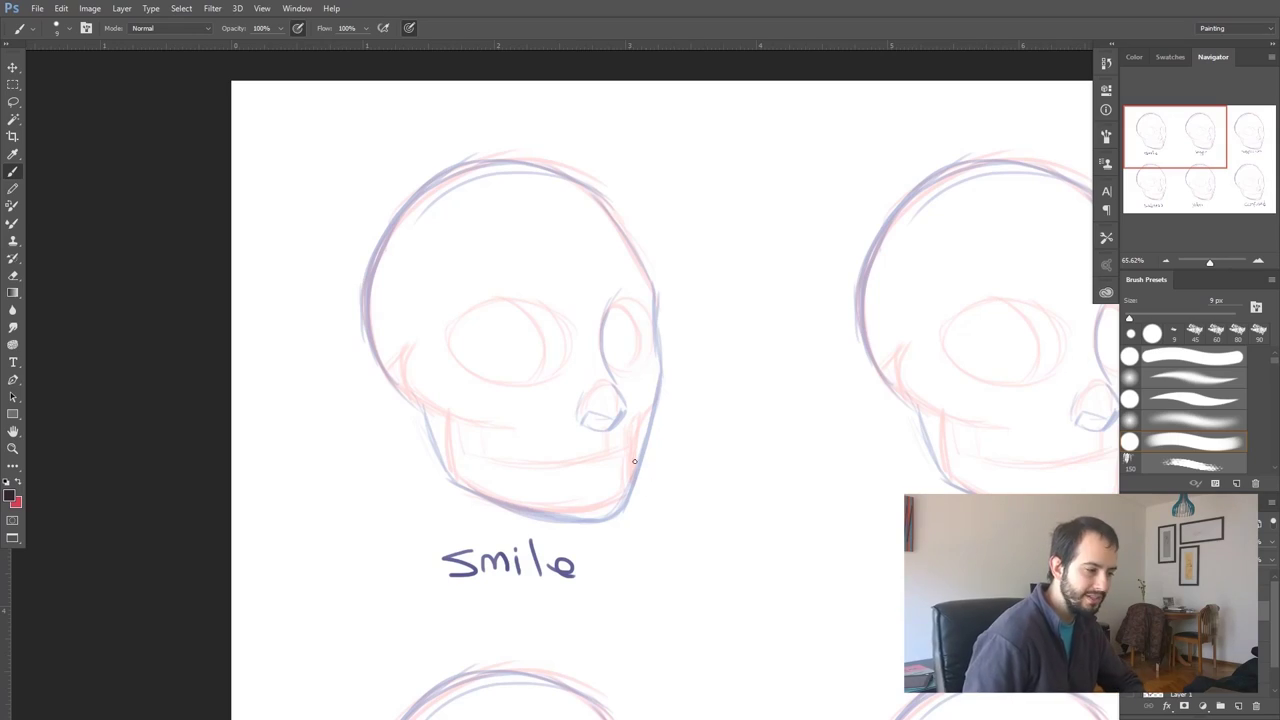
Sketch a wide smiling mouth with upturned corners, a lower lip and a nose-to-mouth crease on the smile skull
drag(598, 449, 620, 443)
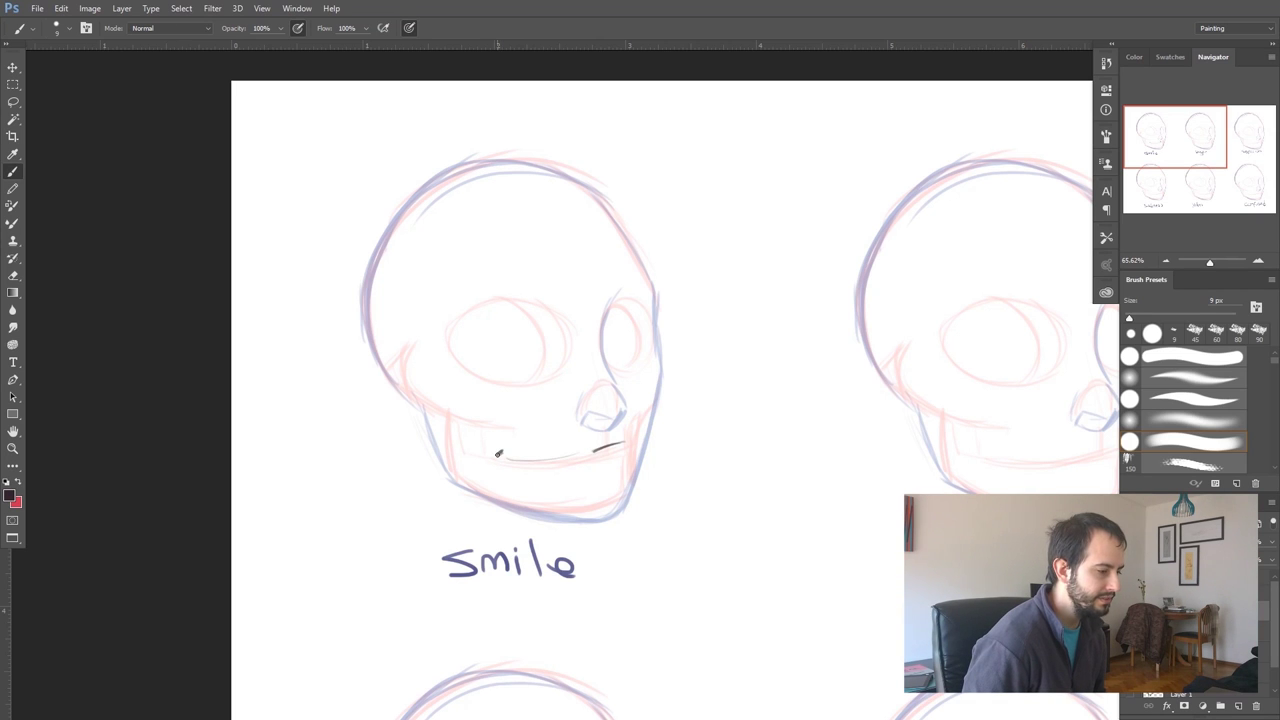
drag(508, 460, 587, 457)
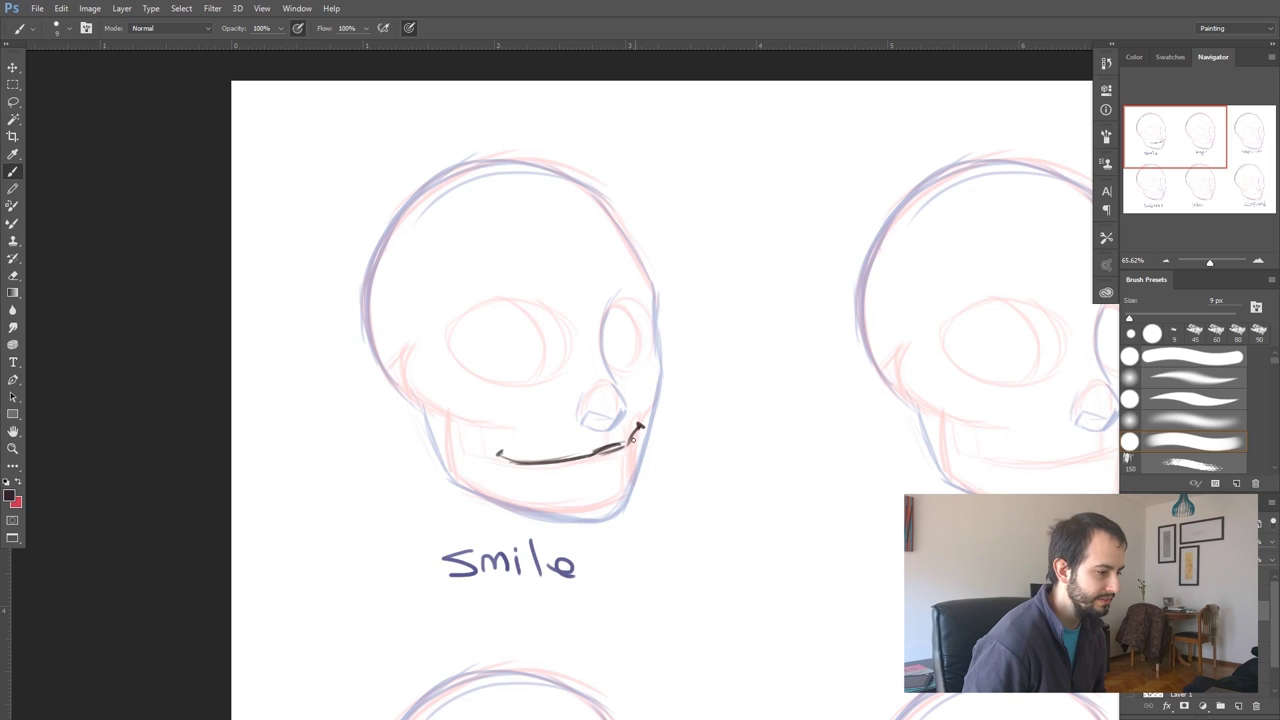
mouse_move(631, 465)
mouse_down()
mouse_move(590, 482)
mouse_move(519, 470)
mouse_up()
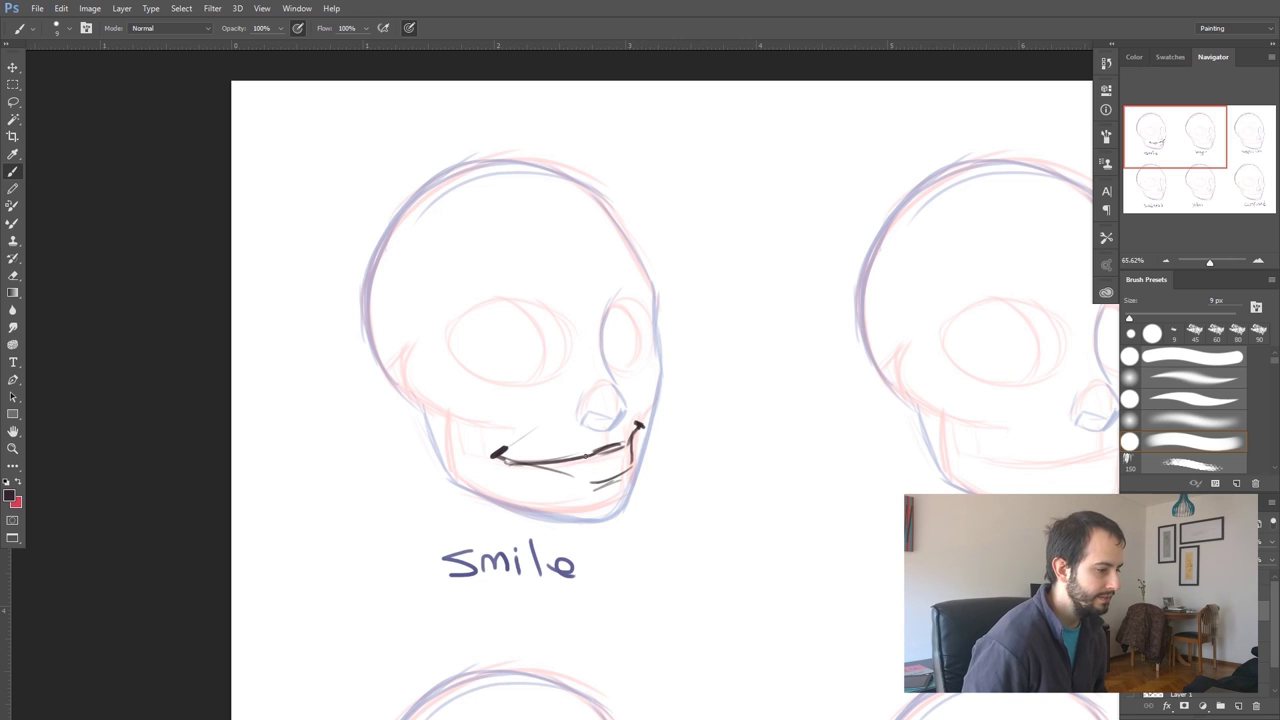
drag(494, 455, 568, 414)
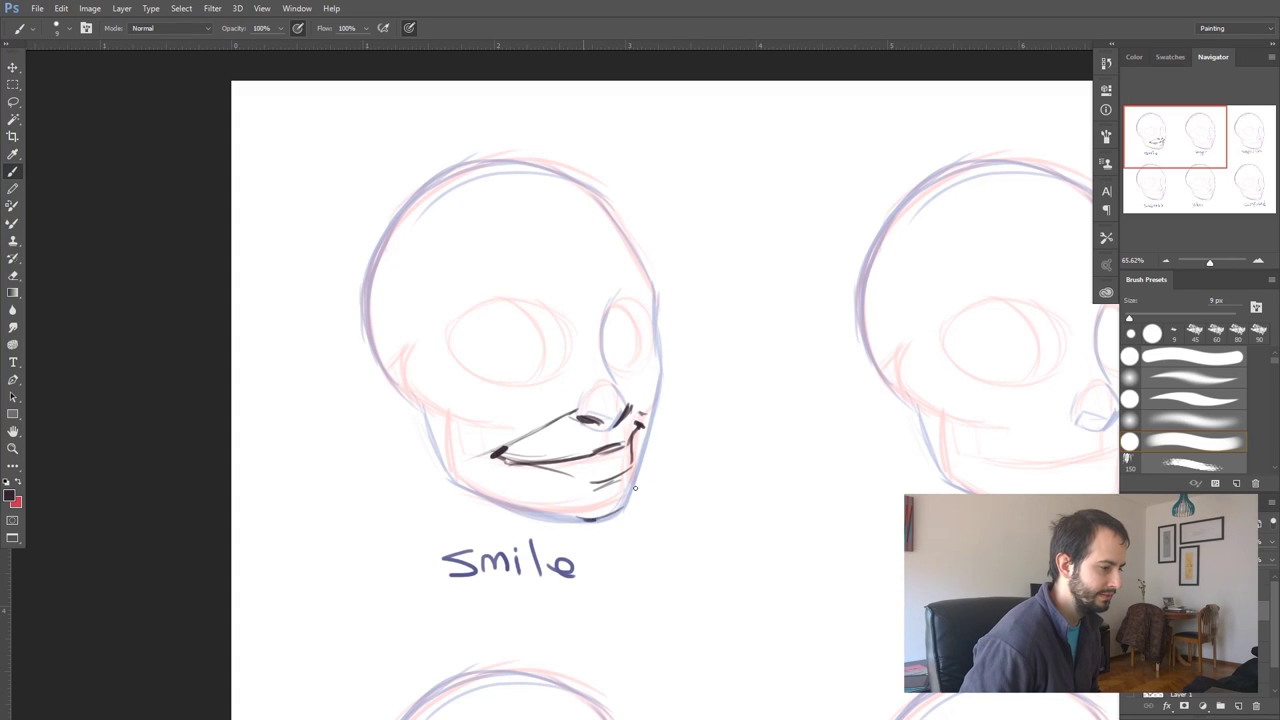
Outline the chin and jaw of the smile face, with raised, rounded cheeks on both sides
mouse_move(592, 520)
mouse_down()
mouse_move(633, 488)
mouse_move(669, 382)
mouse_move(645, 436)
mouse_move(651, 354)
mouse_move(657, 426)
mouse_up()
drag(654, 356, 662, 404)
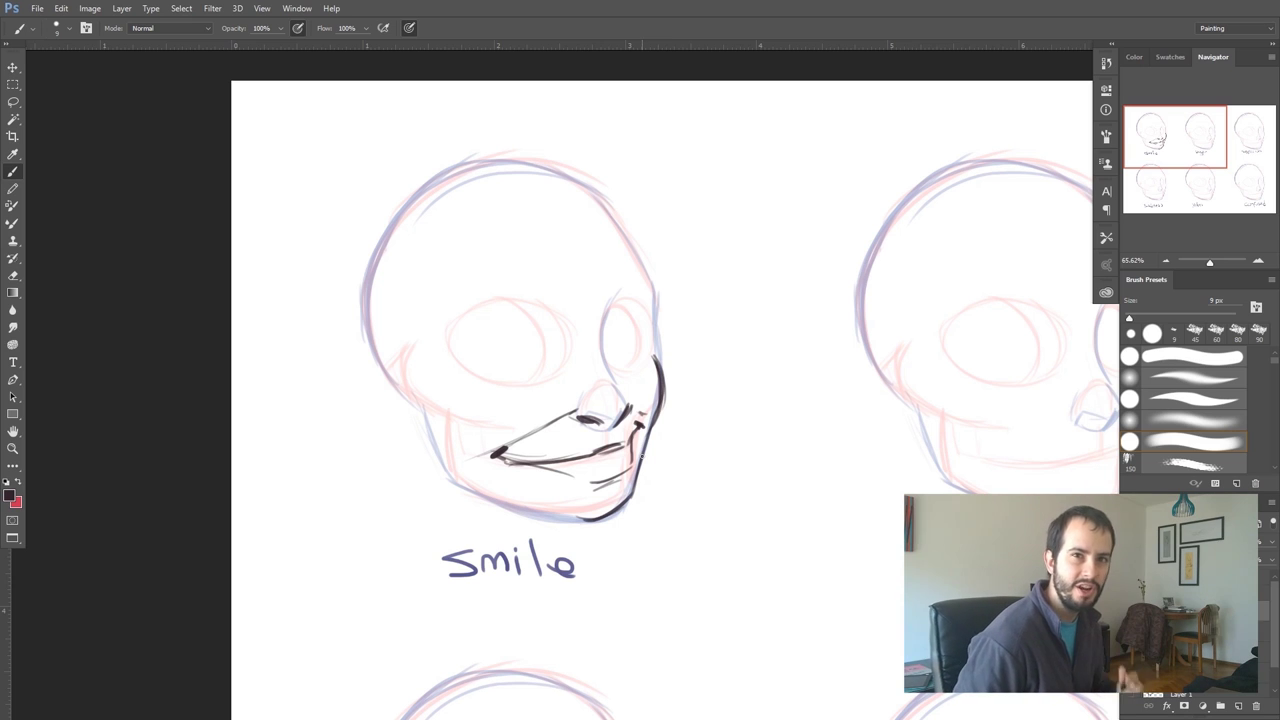
mouse_move(423, 370)
mouse_down()
mouse_move(458, 455)
mouse_move(452, 478)
mouse_move(590, 520)
mouse_up()
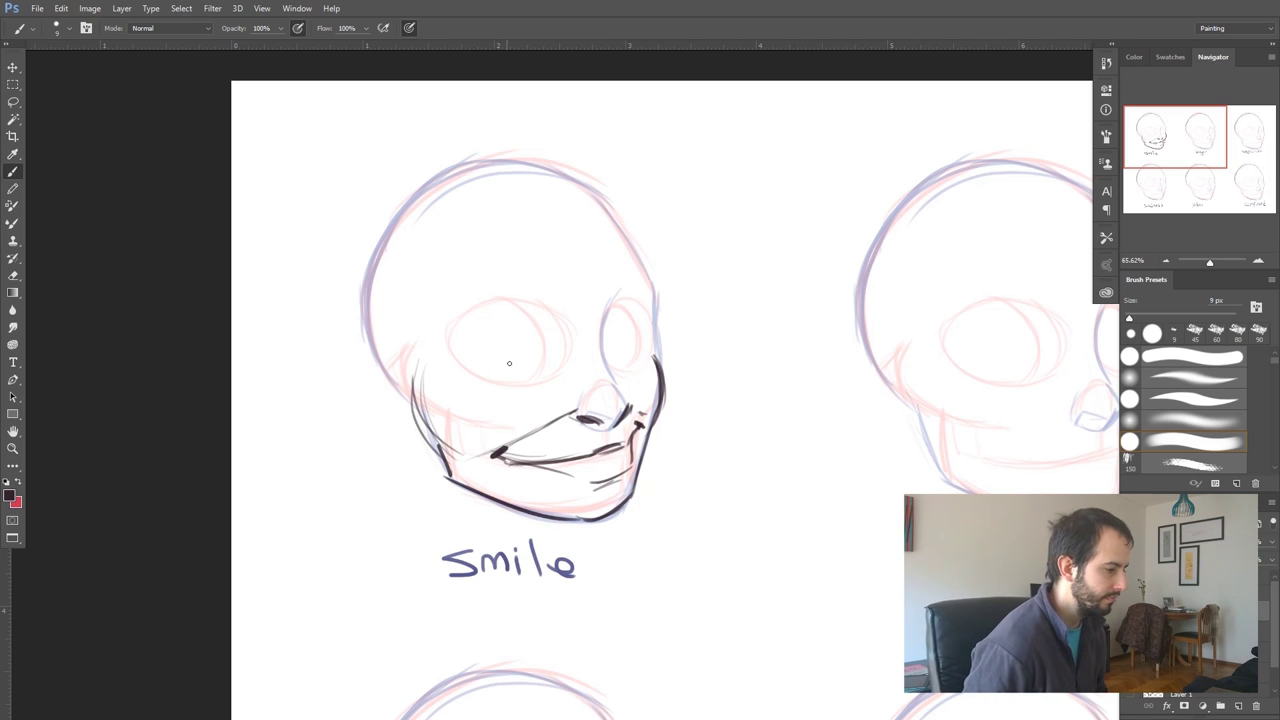
Draw round eyeballs inside both eye sockets of the smile face
drag(490, 312, 543, 368)
mouse_move(515, 313)
mouse_down()
mouse_move(455, 352)
mouse_move(535, 378)
mouse_up()
mouse_move(634, 368)
mouse_down()
mouse_move(651, 328)
mouse_move(629, 305)
mouse_move(607, 360)
mouse_move(545, 327)
mouse_move(458, 332)
mouse_up()
Draw an upward arrow on the smile face's forehead and high, arched eyebrows above both eyes
drag(588, 285, 566, 224)
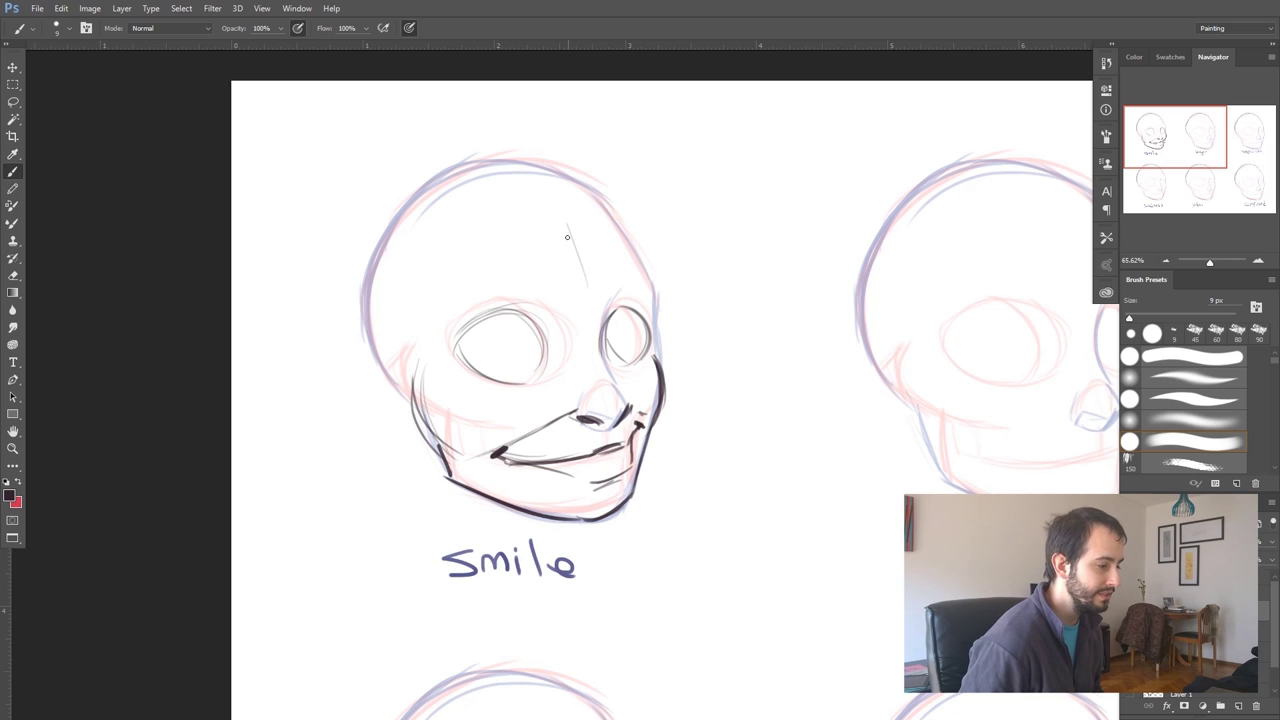
mouse_move(650, 288)
mouse_down()
mouse_move(603, 271)
mouse_move(605, 285)
mouse_move(654, 303)
mouse_up()
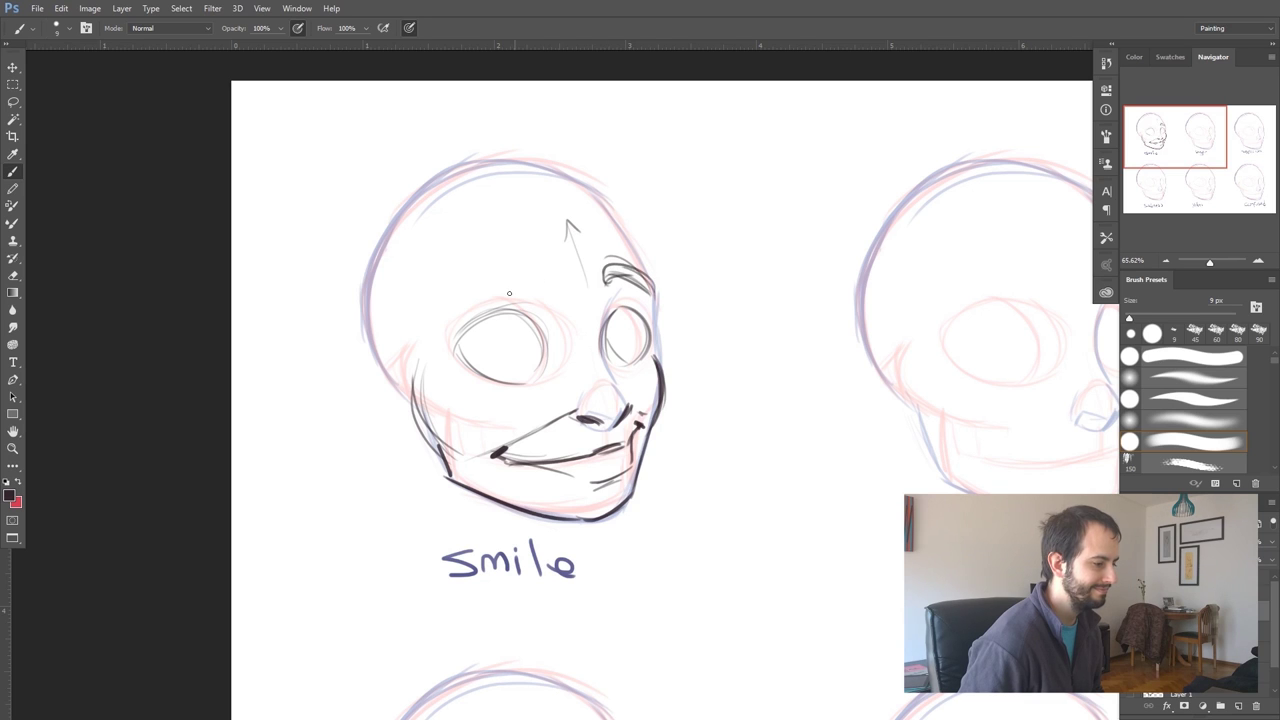
drag(544, 277, 438, 338)
mouse_move(520, 262)
mouse_down()
mouse_move(493, 278)
mouse_move(540, 278)
mouse_up()
Darken the smile face's eyelids and fill in sideways-looking pupils, with short curved cheek lines under the near eye
drag(548, 322, 460, 342)
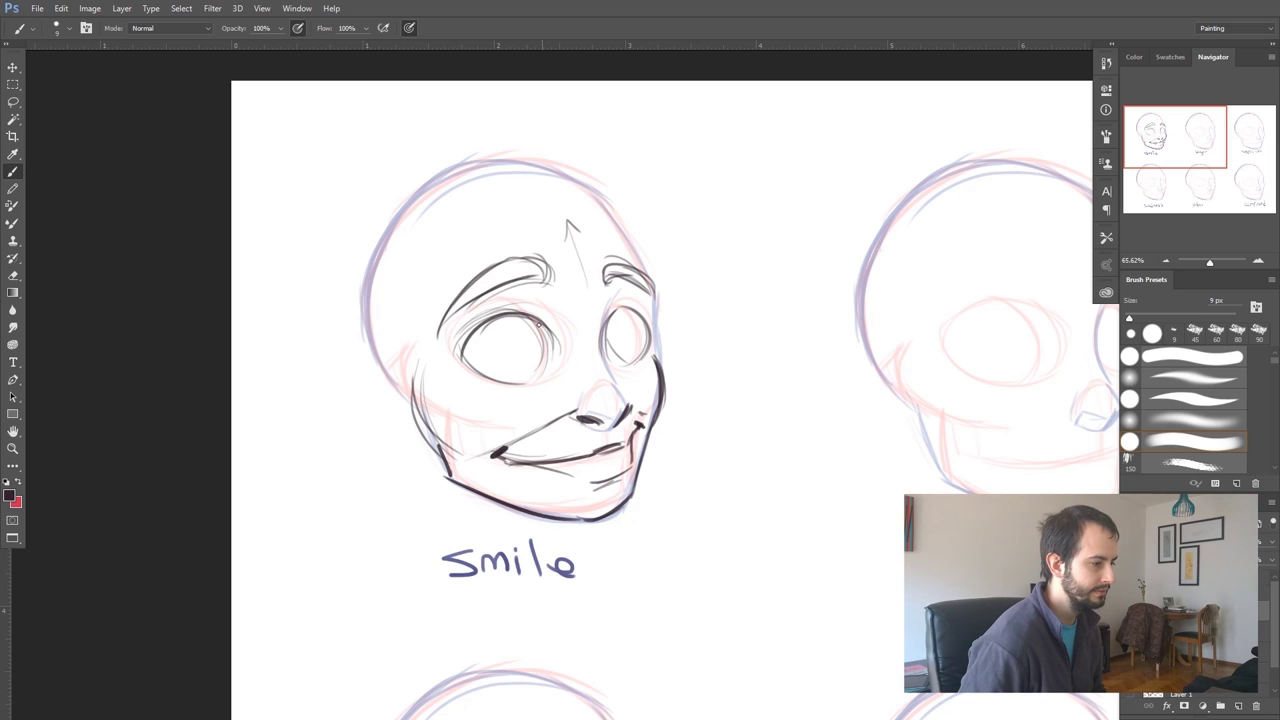
drag(472, 336, 466, 366)
mouse_move(468, 340)
mouse_down()
mouse_move(472, 368)
mouse_move(556, 371)
mouse_move(464, 382)
mouse_up()
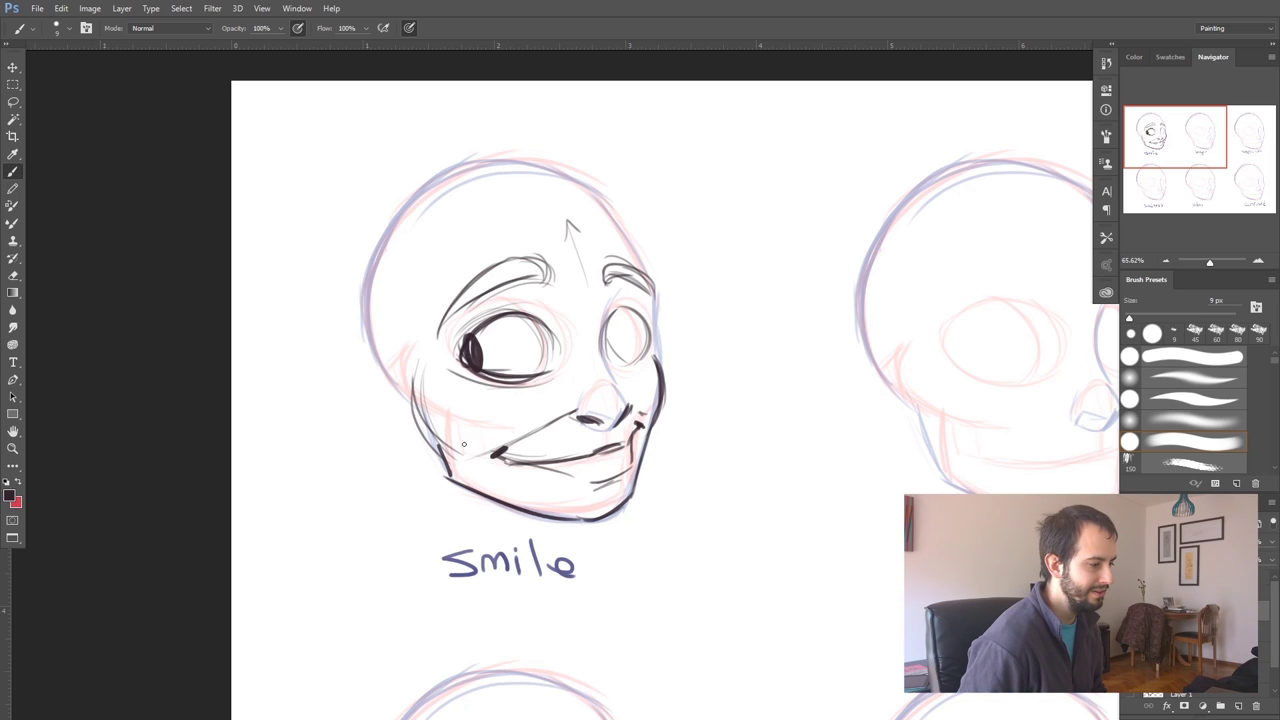
drag(477, 432, 469, 382)
drag(491, 388, 495, 422)
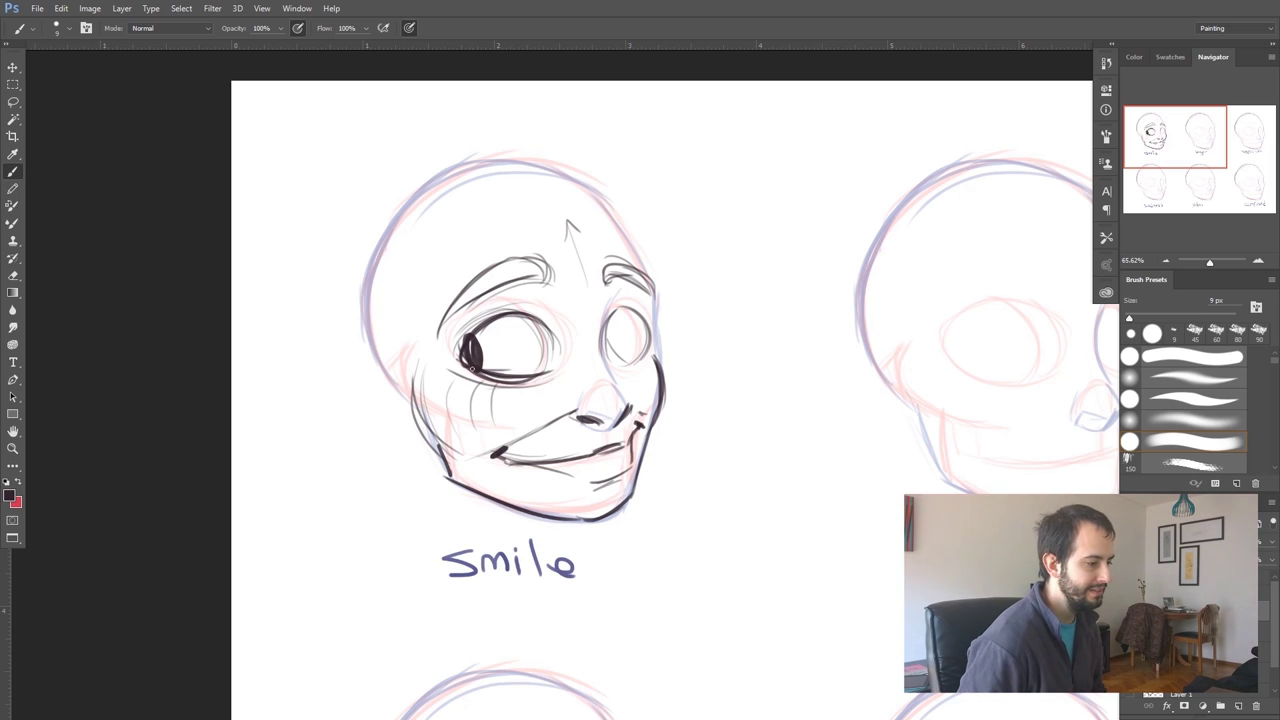
drag(486, 371, 540, 370)
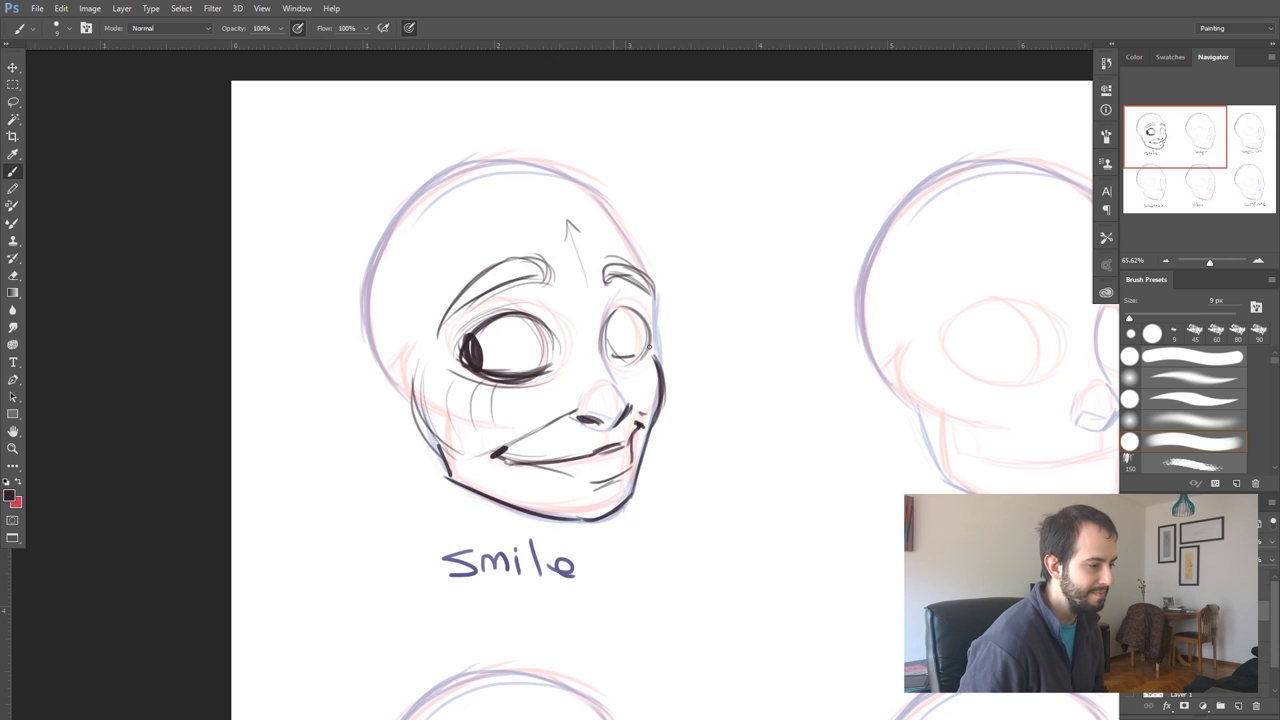
mouse_move(650, 347)
mouse_down()
mouse_move(616, 362)
mouse_move(609, 340)
mouse_up()
drag(608, 350, 640, 308)
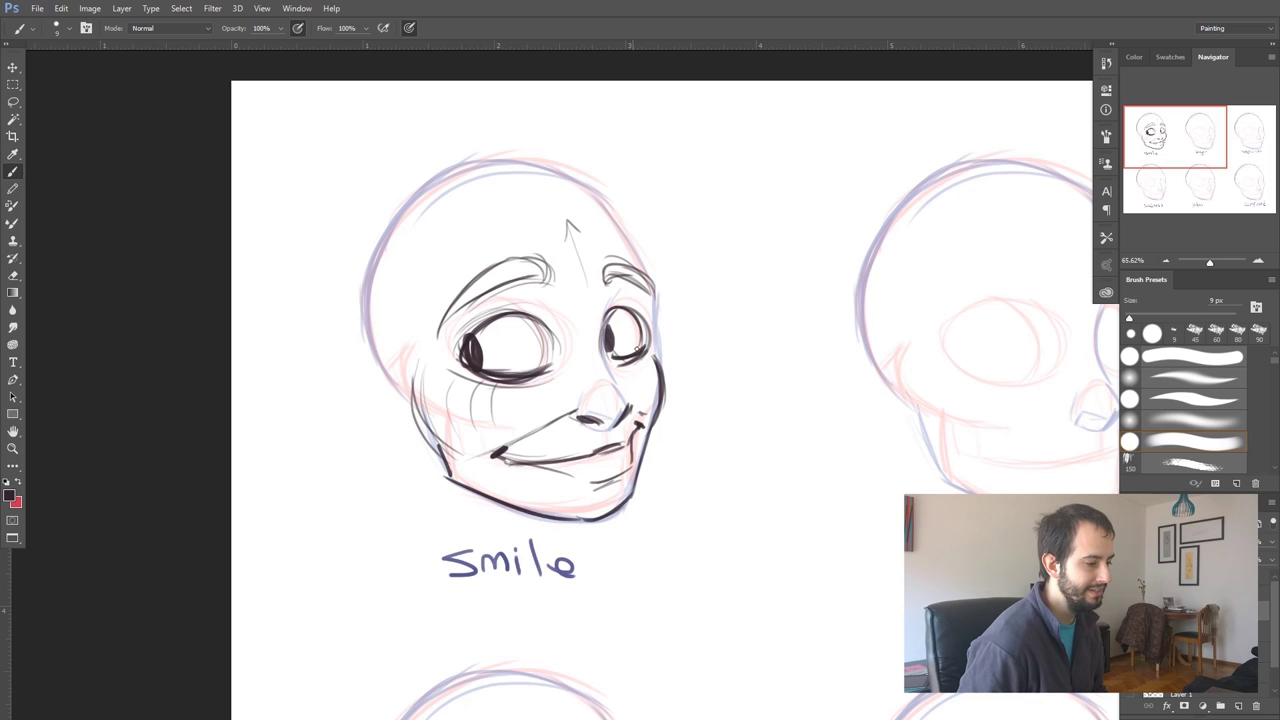
Draw the smile face's nose contour and erase the crease running from the nose to the mouth corner
drag(620, 399, 625, 416)
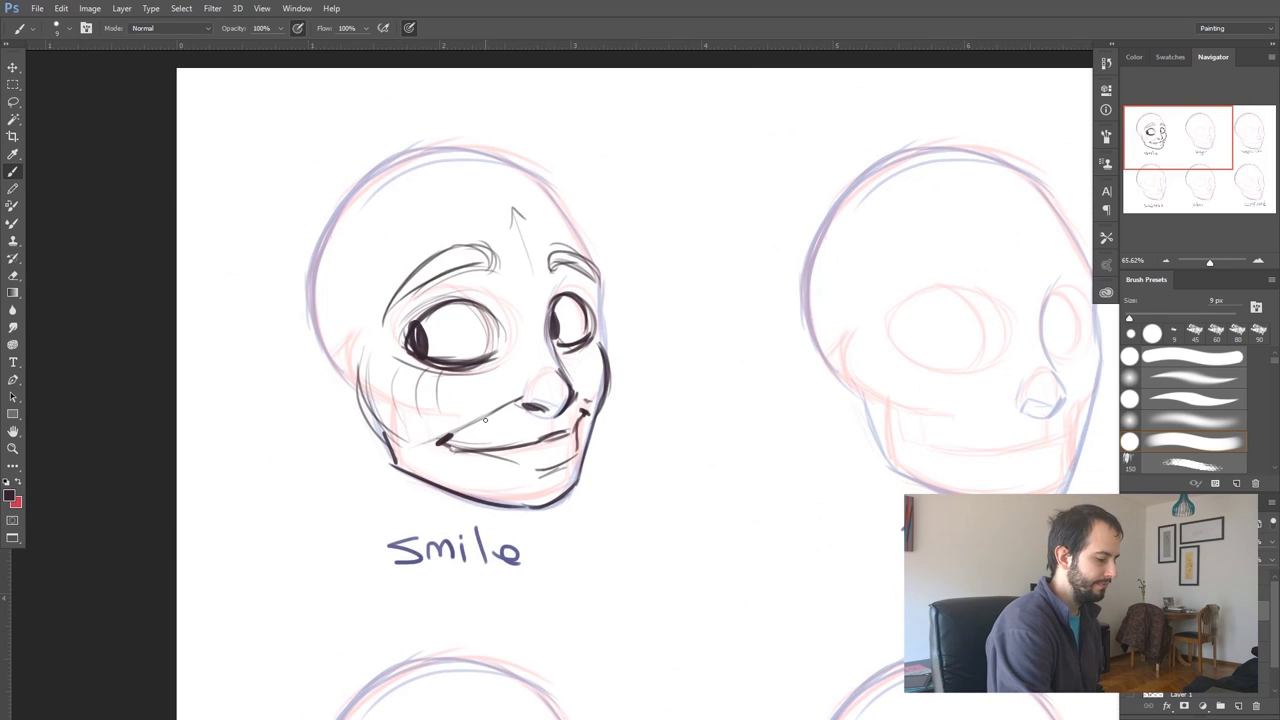
key(e)
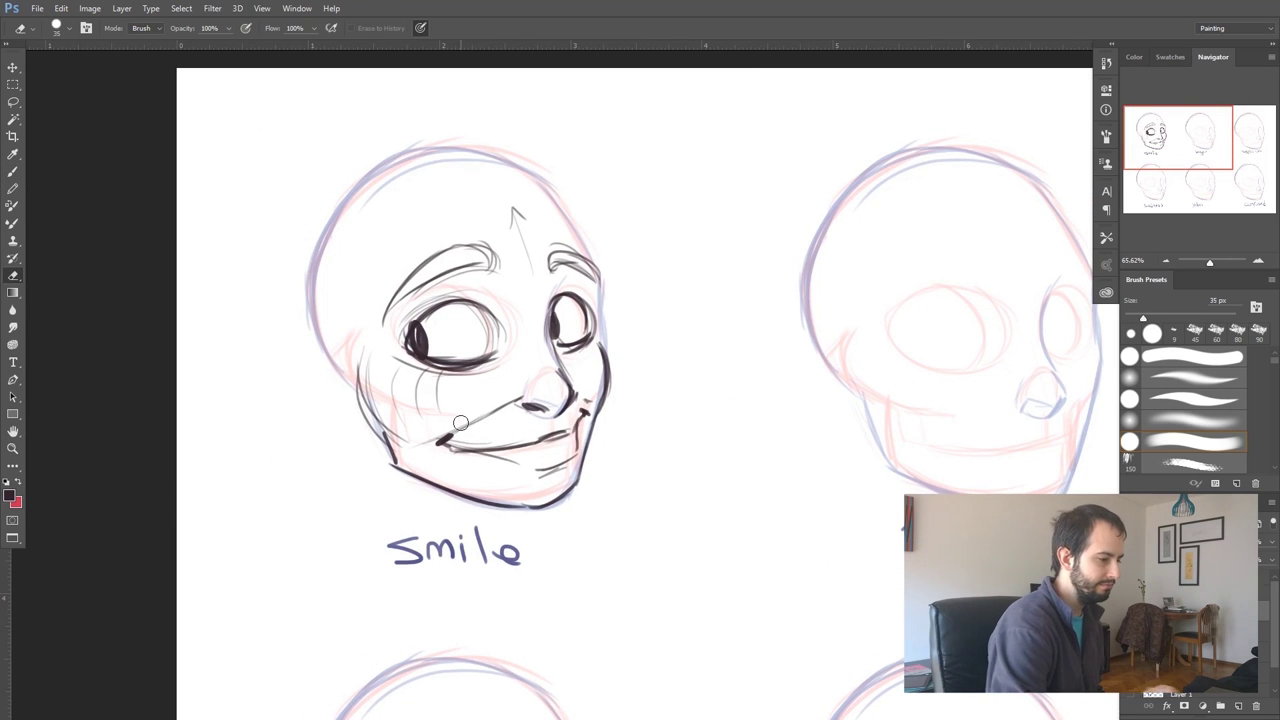
key(b)
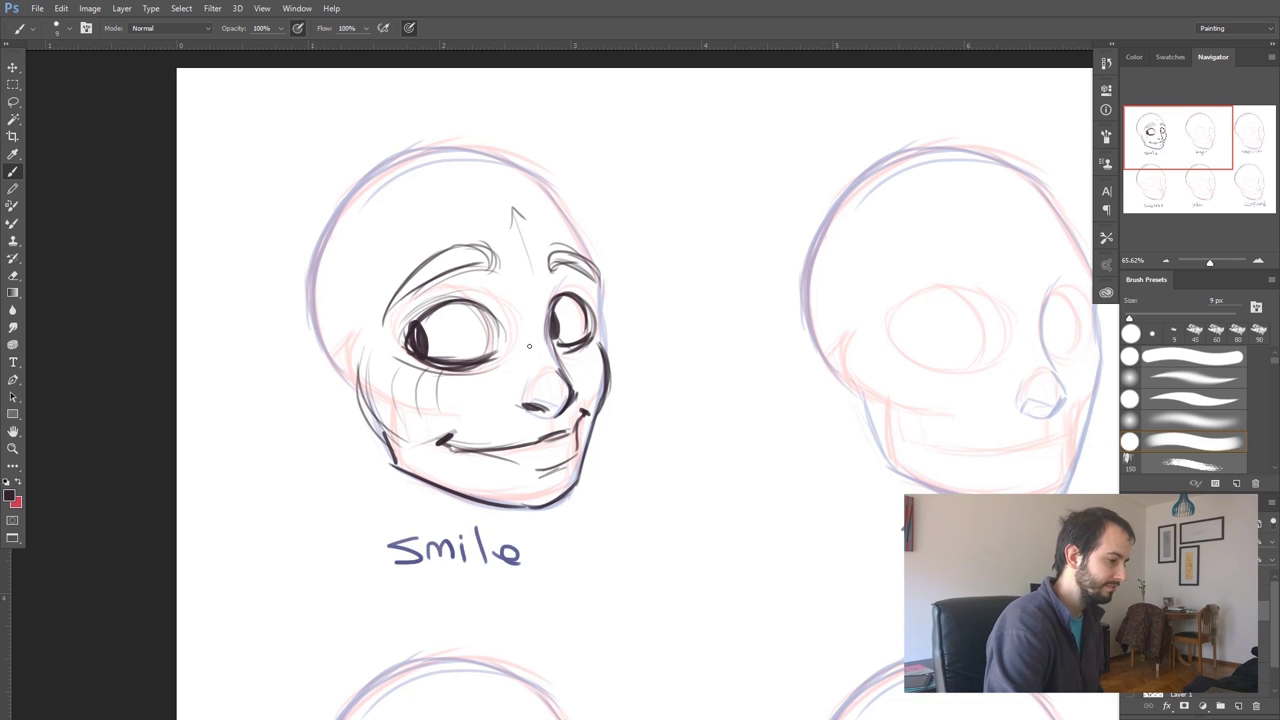
Draw a downward arrow on the anger skull's forehead and angled eyebrows pinched together with frown creases
scroll(600, 380, right, 5)
scroll(600, 380, up, 1)
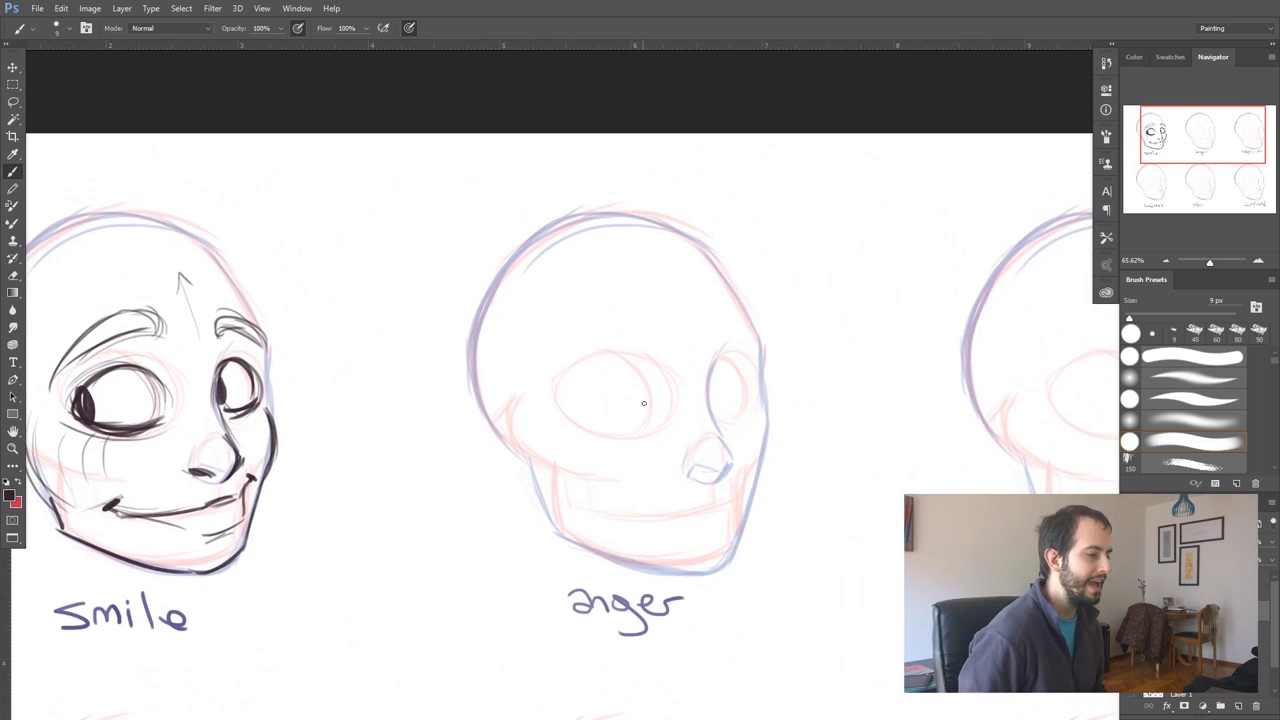
mouse_move(670, 268)
mouse_down()
mouse_move(684, 340)
mouse_move(744, 422)
mouse_up()
mouse_move(545, 358)
mouse_down()
mouse_move(583, 335)
mouse_move(678, 375)
mouse_move(699, 361)
mouse_move(707, 375)
mouse_move(748, 334)
mouse_up()
mouse_move(648, 360)
mouse_down()
mouse_move(570, 345)
mouse_move(539, 373)
mouse_move(605, 356)
mouse_move(545, 366)
mouse_move(564, 353)
mouse_move(637, 373)
mouse_move(582, 338)
mouse_move(658, 369)
mouse_up()
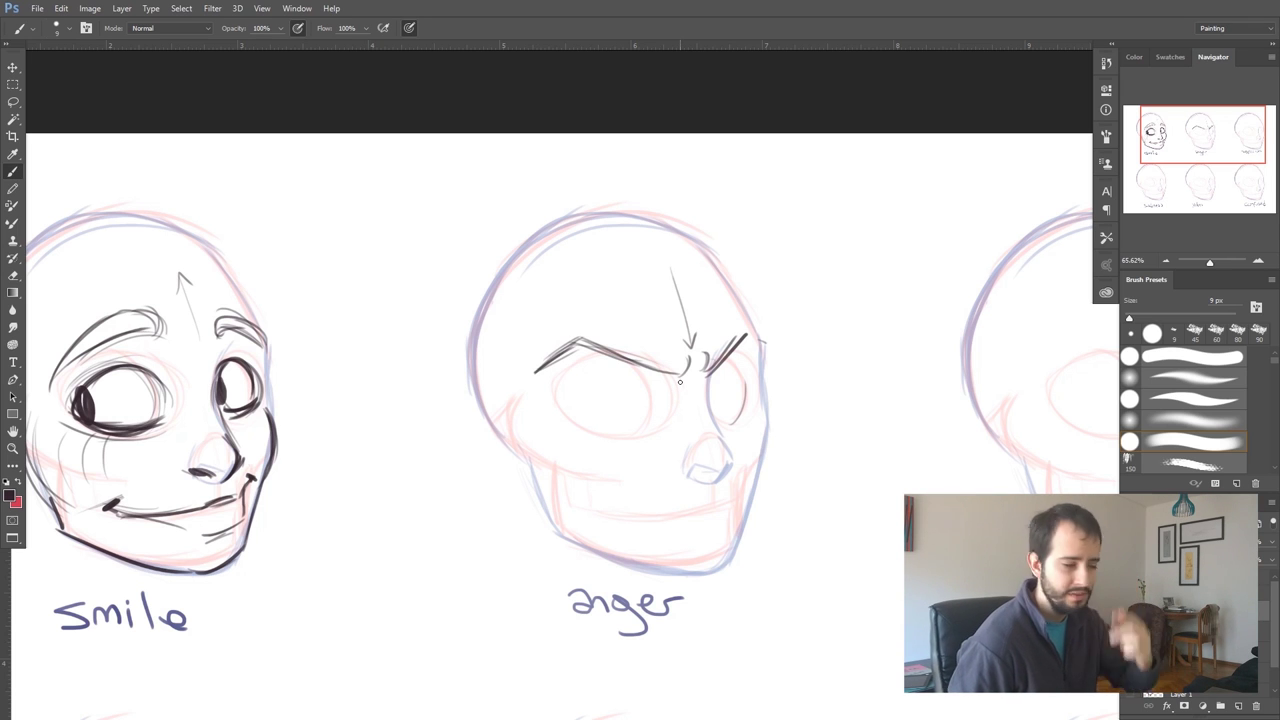
Draw the anger face's eyes under the lowered brows, flattening the upper eyelids with darker lines
mouse_move(594, 364)
mouse_down()
mouse_move(650, 374)
mouse_move(641, 423)
mouse_up()
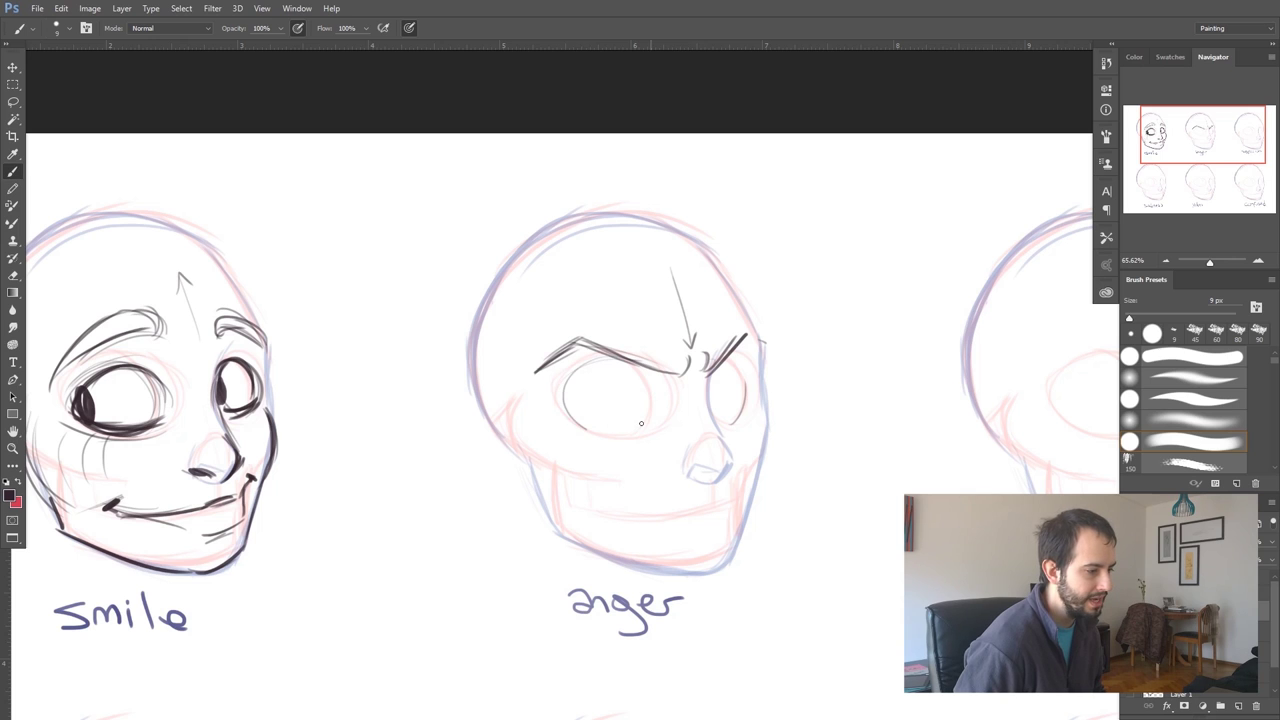
mouse_move(586, 374)
mouse_down()
mouse_move(650, 384)
mouse_move(558, 386)
mouse_up()
mouse_move(646, 374)
mouse_down()
mouse_move(525, 391)
mouse_move(603, 361)
mouse_move(542, 359)
mouse_move(534, 390)
mouse_move(530, 357)
mouse_move(526, 393)
mouse_up()
mouse_move(544, 334)
mouse_down()
mouse_move(528, 387)
mouse_move(607, 369)
mouse_move(676, 385)
mouse_up()
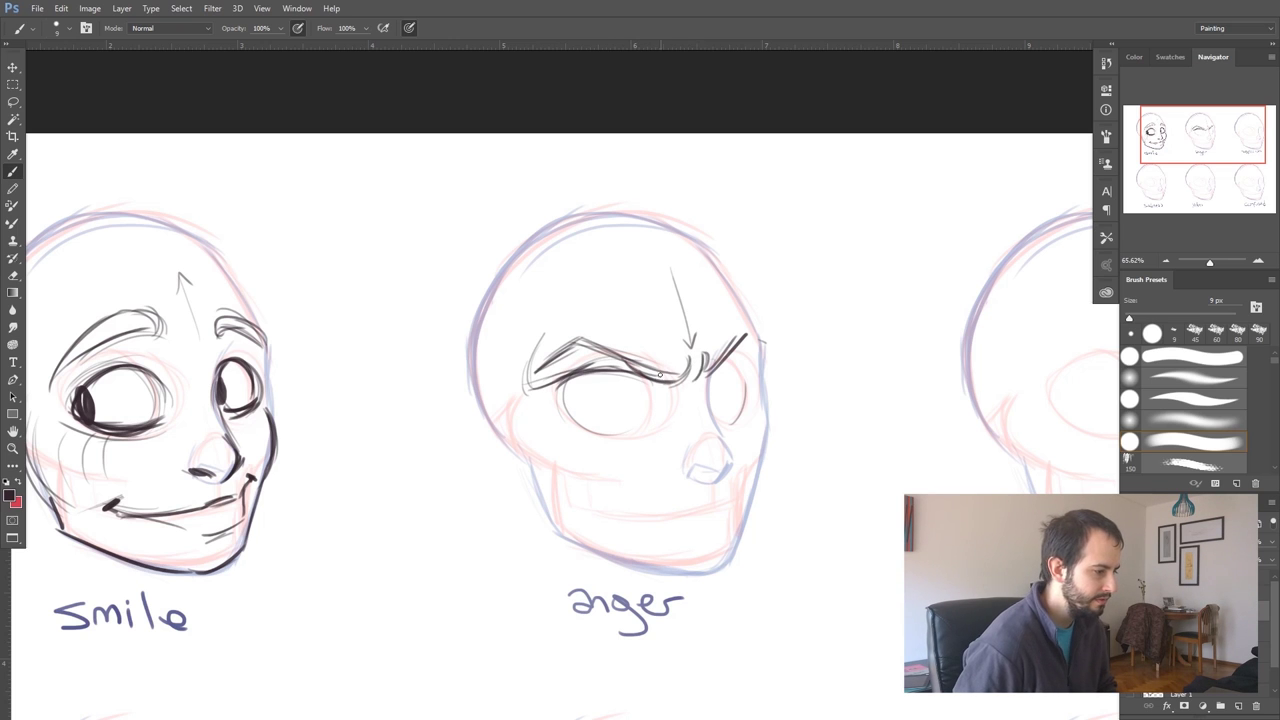
mouse_move(556, 394)
mouse_down()
mouse_move(637, 412)
mouse_move(604, 425)
mouse_move(643, 423)
mouse_move(637, 402)
mouse_move(727, 369)
mouse_up()
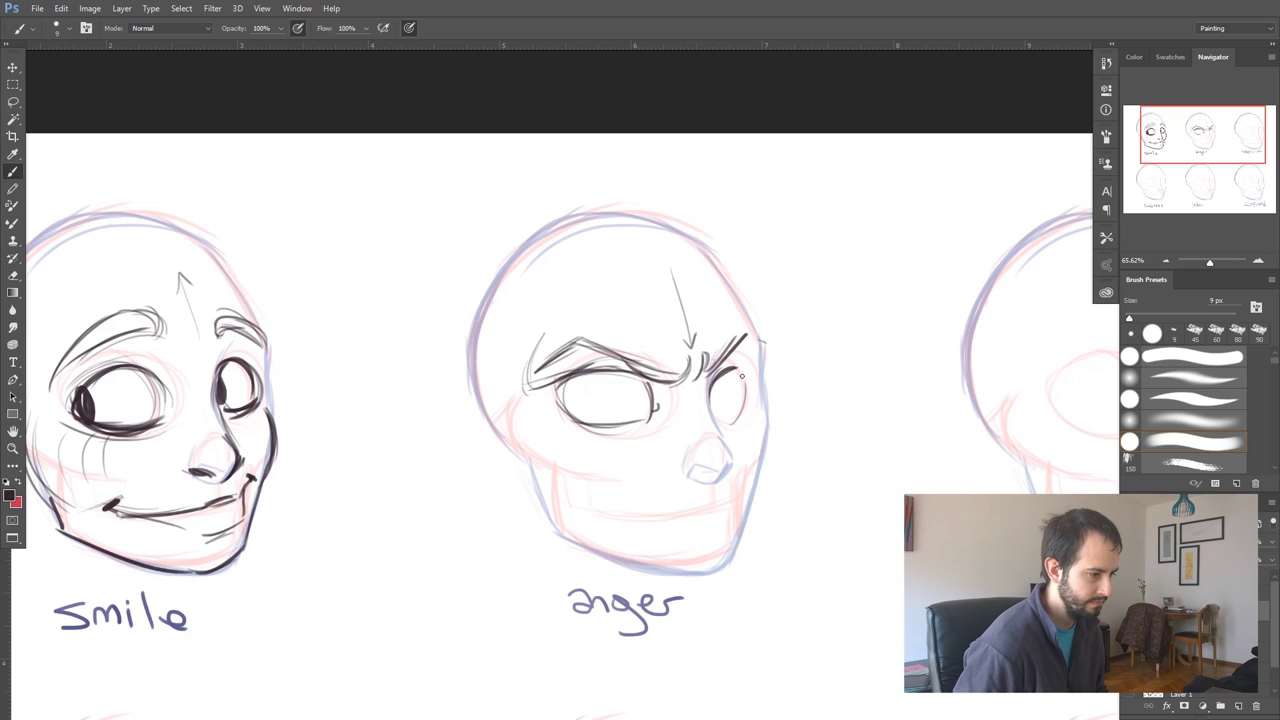
drag(735, 421, 737, 369)
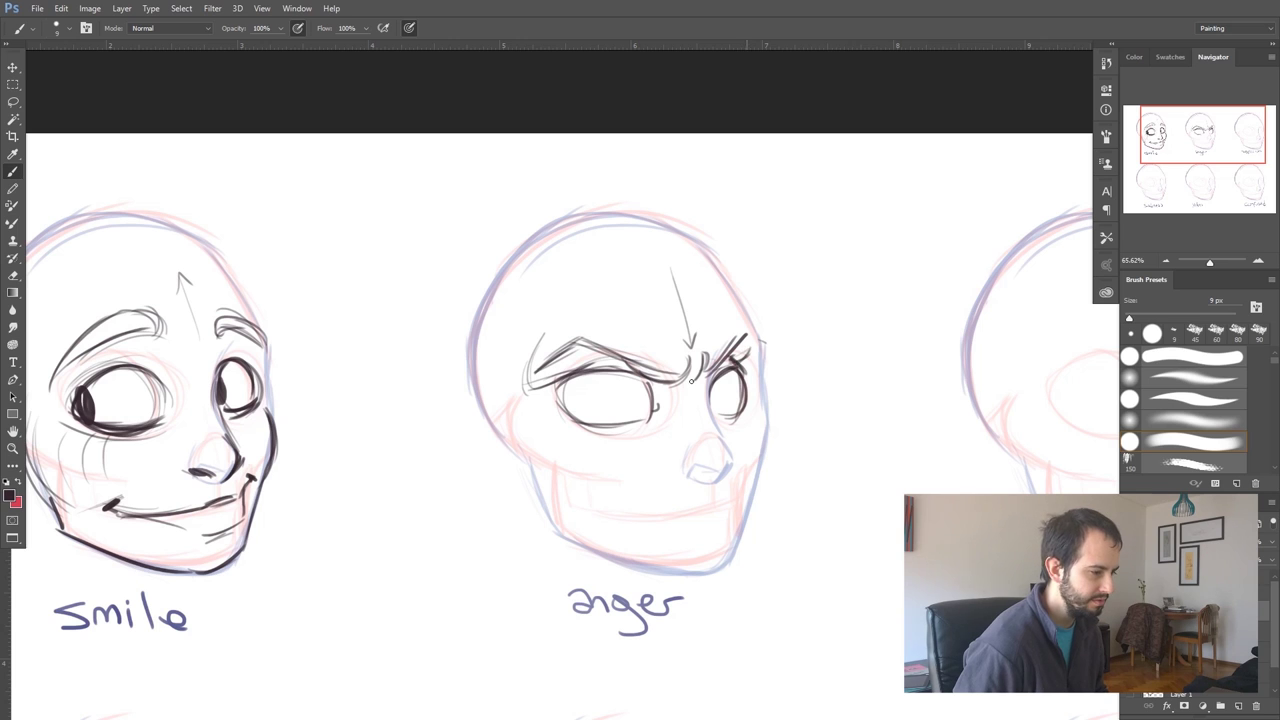
Draw a downturned mouth and a nose with flared nostrils on the anger face
mouse_move(701, 497)
mouse_down()
mouse_move(720, 496)
mouse_move(653, 523)
mouse_move(719, 497)
mouse_up()
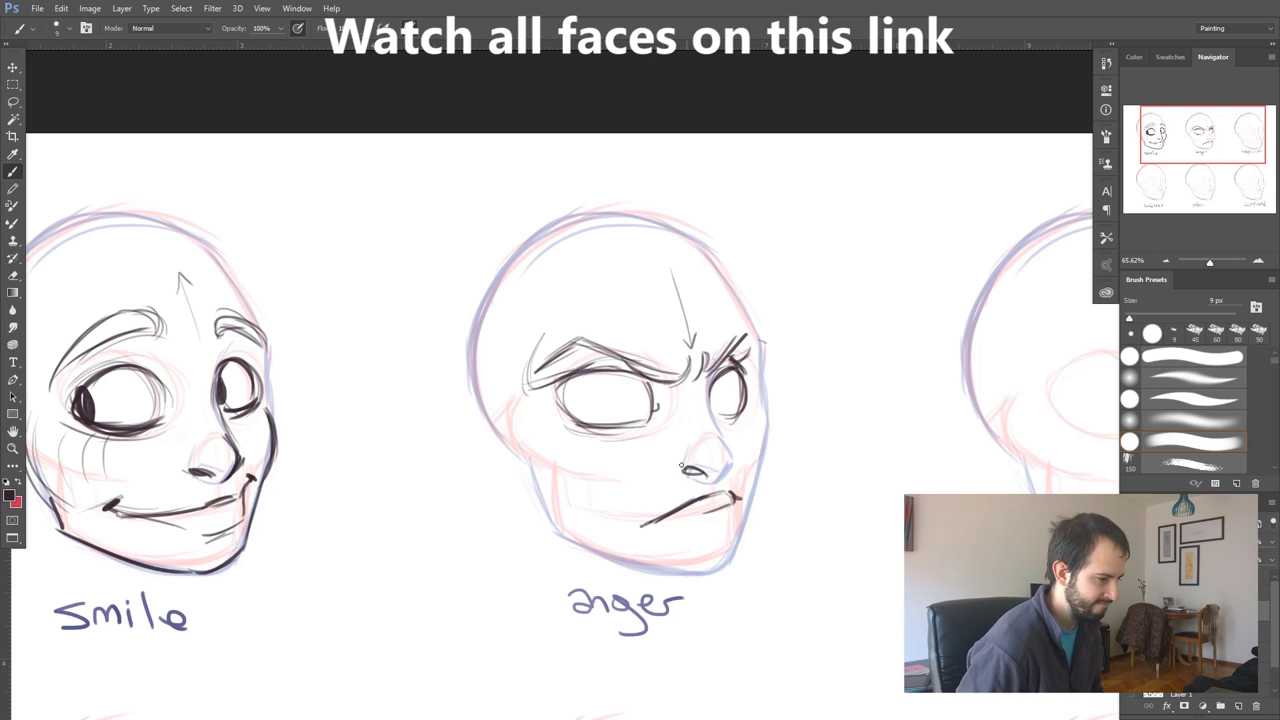
mouse_move(694, 456)
mouse_down()
mouse_move(677, 466)
mouse_move(690, 477)
mouse_move(731, 459)
mouse_up()
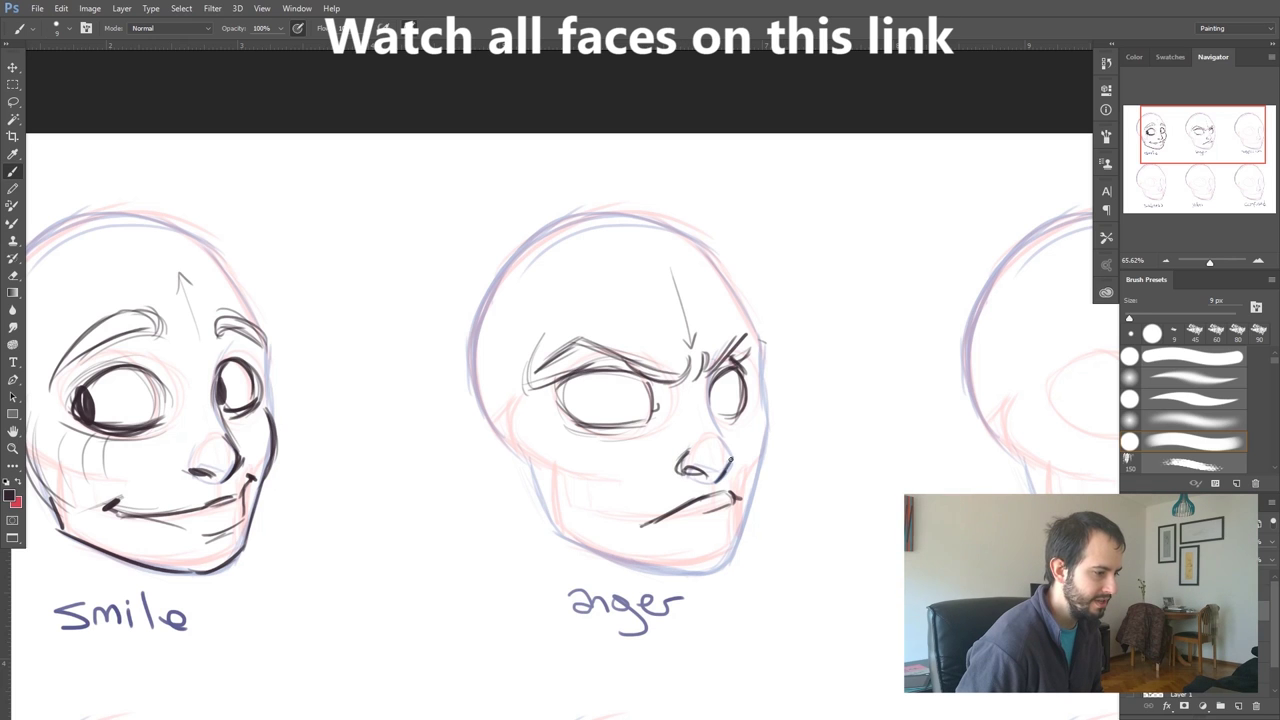
Darken the anger face's lower eyelids and add cheek contours and a tense crease beside the nose
drag(650, 426, 570, 436)
drag(636, 428, 562, 420)
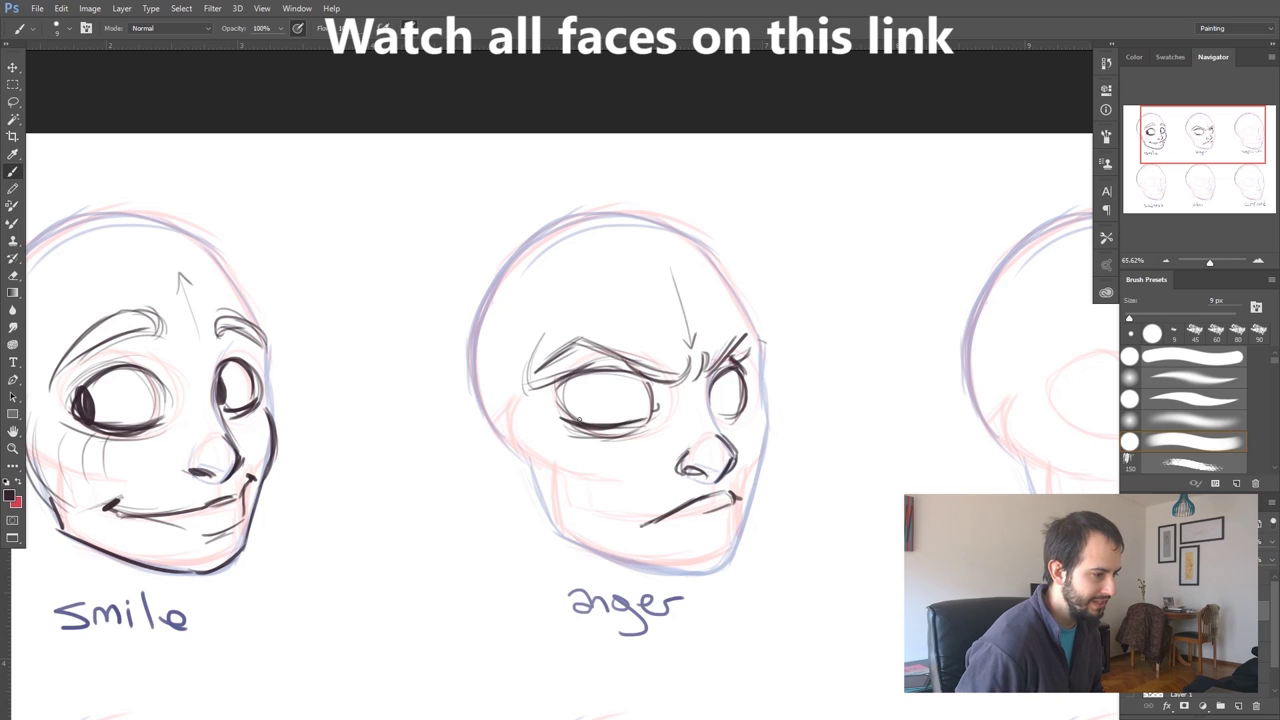
drag(744, 404, 718, 420)
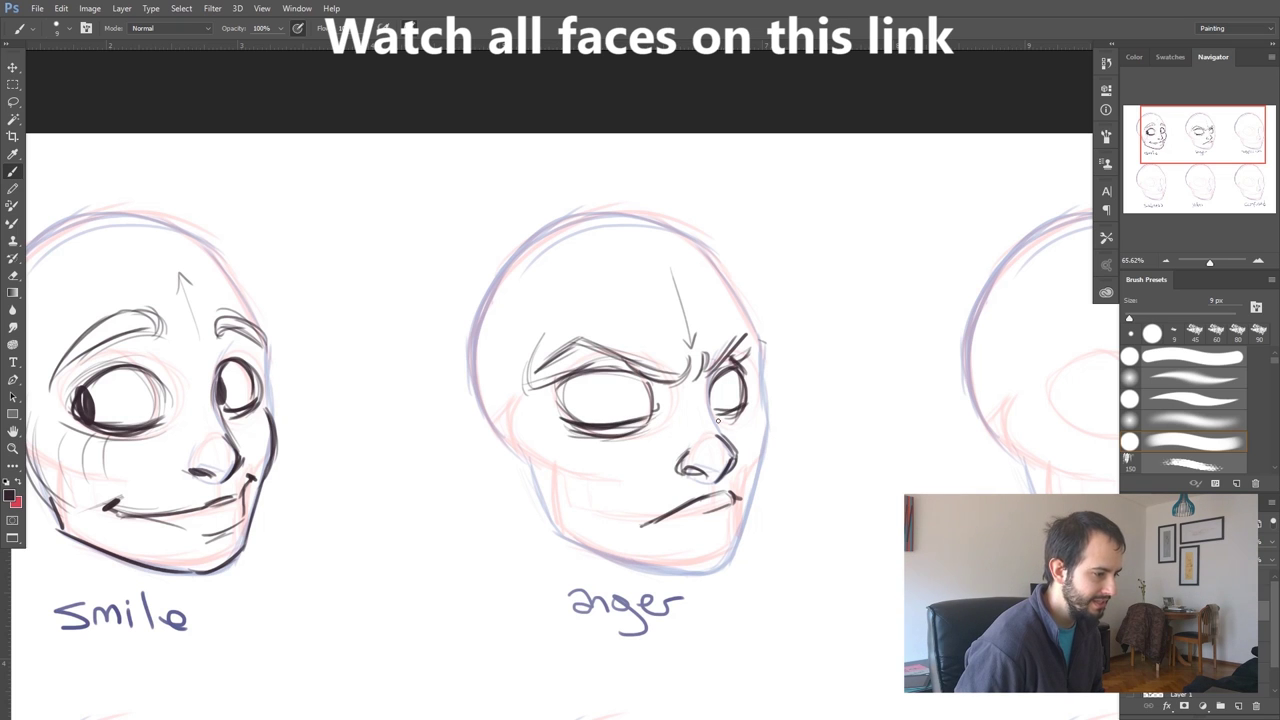
drag(562, 436, 530, 434)
drag(537, 444, 556, 490)
drag(675, 465, 636, 490)
drag(764, 418, 749, 480)
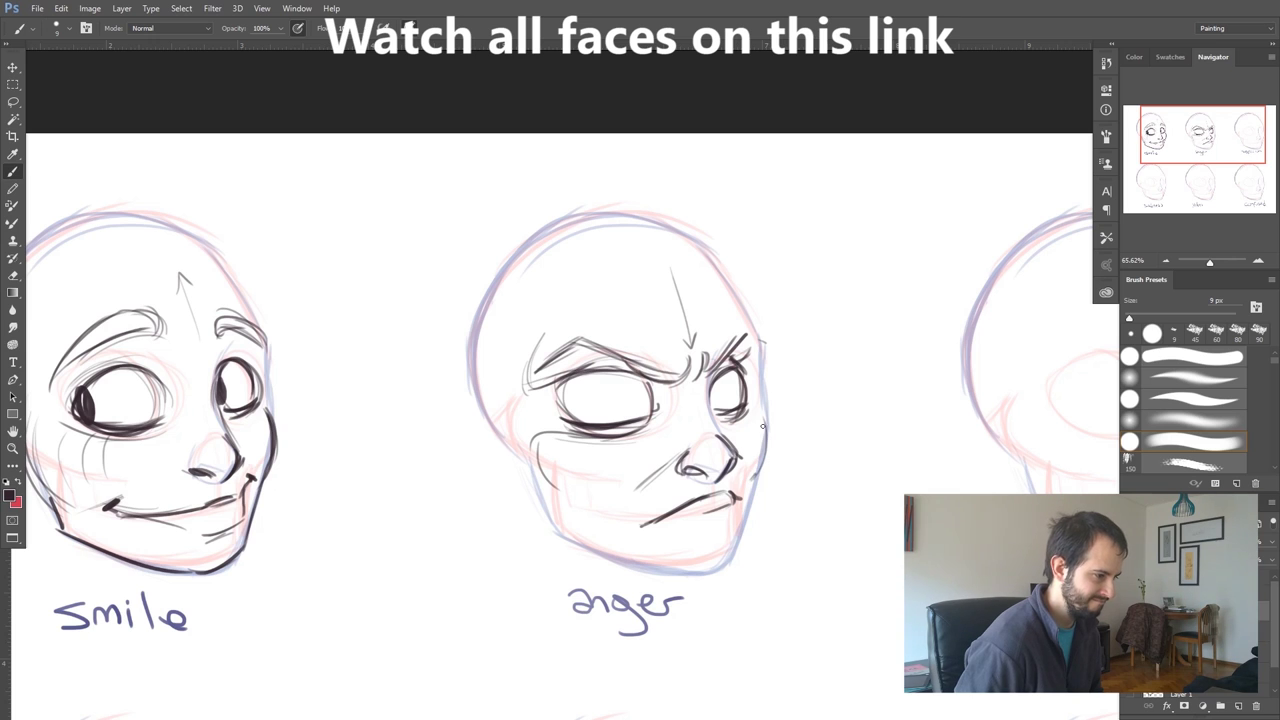
Fill sideways-looking pupils in the anger face's eyes and outline its jaw, pointed chin and far side
drag(562, 384, 566, 416)
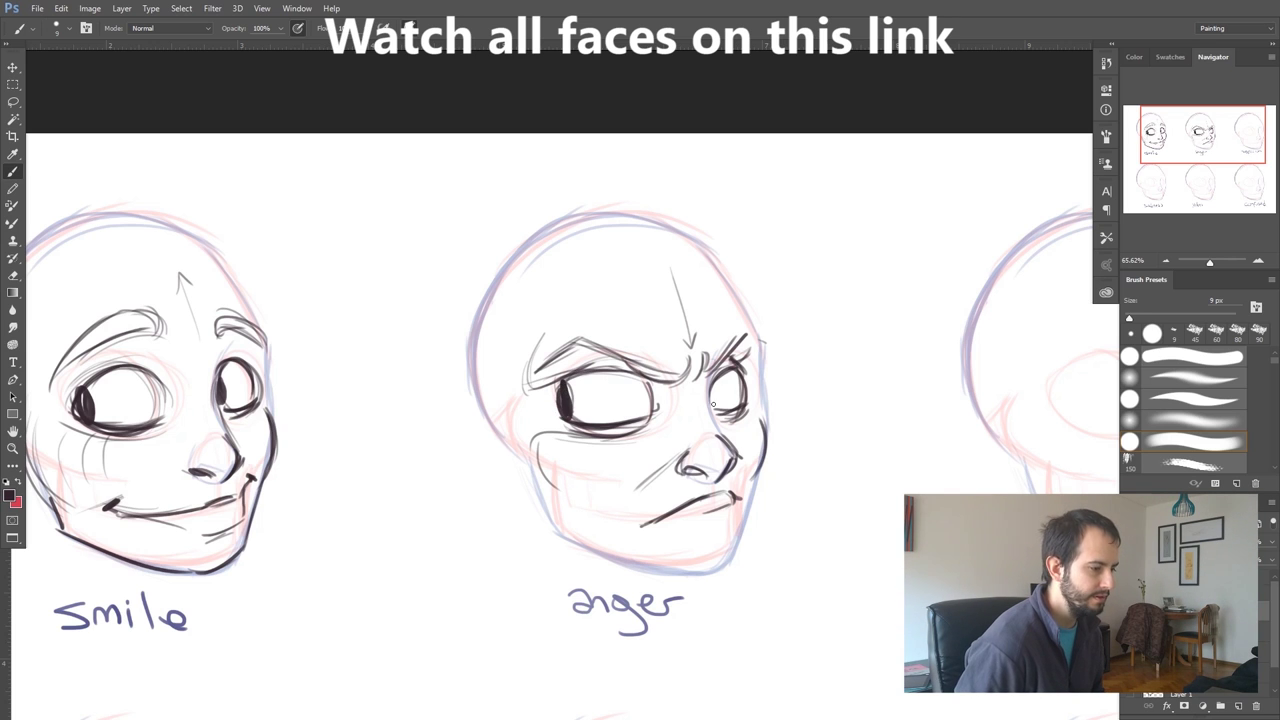
drag(714, 386, 716, 406)
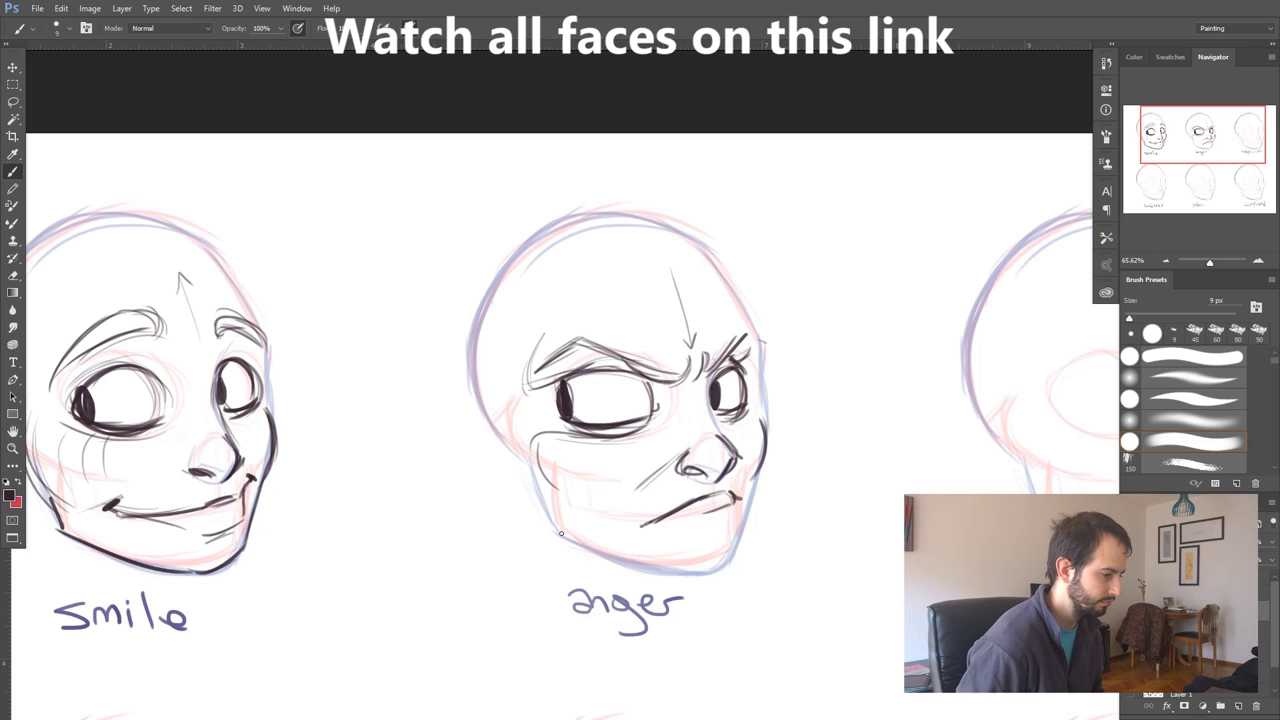
mouse_move(569, 537)
mouse_down()
mouse_move(725, 572)
mouse_move(582, 547)
mouse_move(715, 569)
mouse_up()
drag(715, 569, 758, 467)
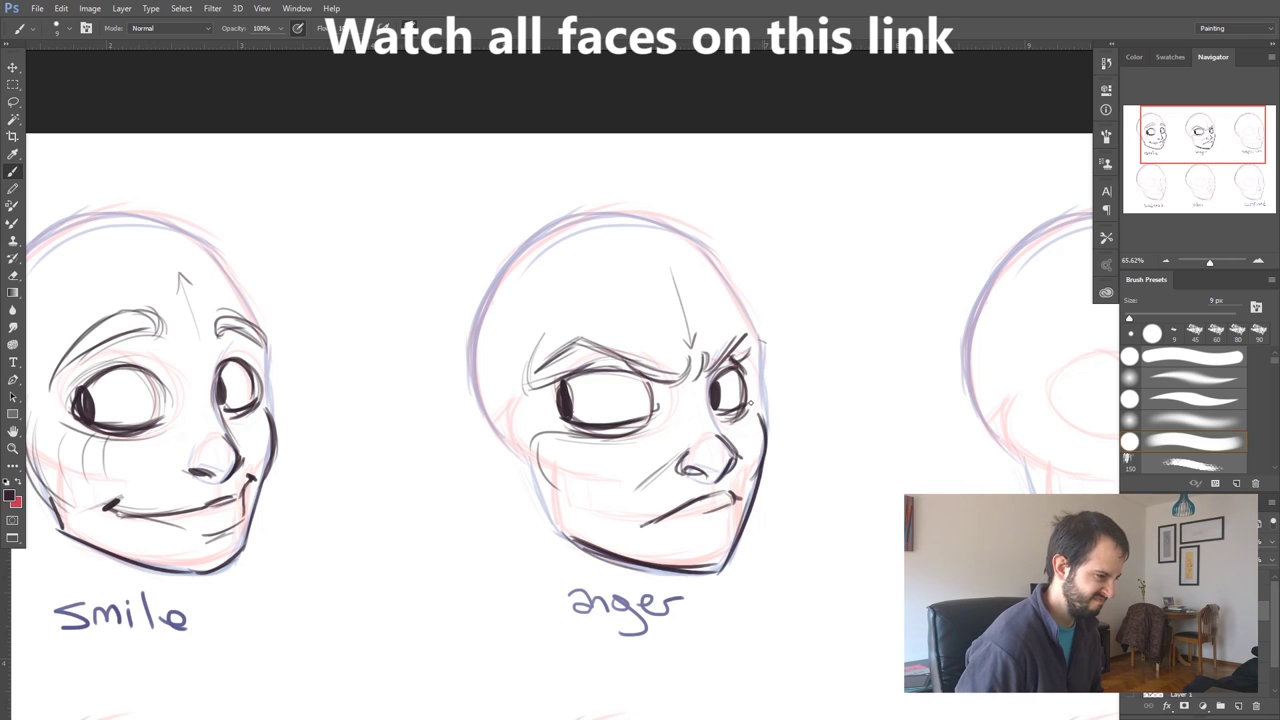
drag(751, 403, 763, 345)
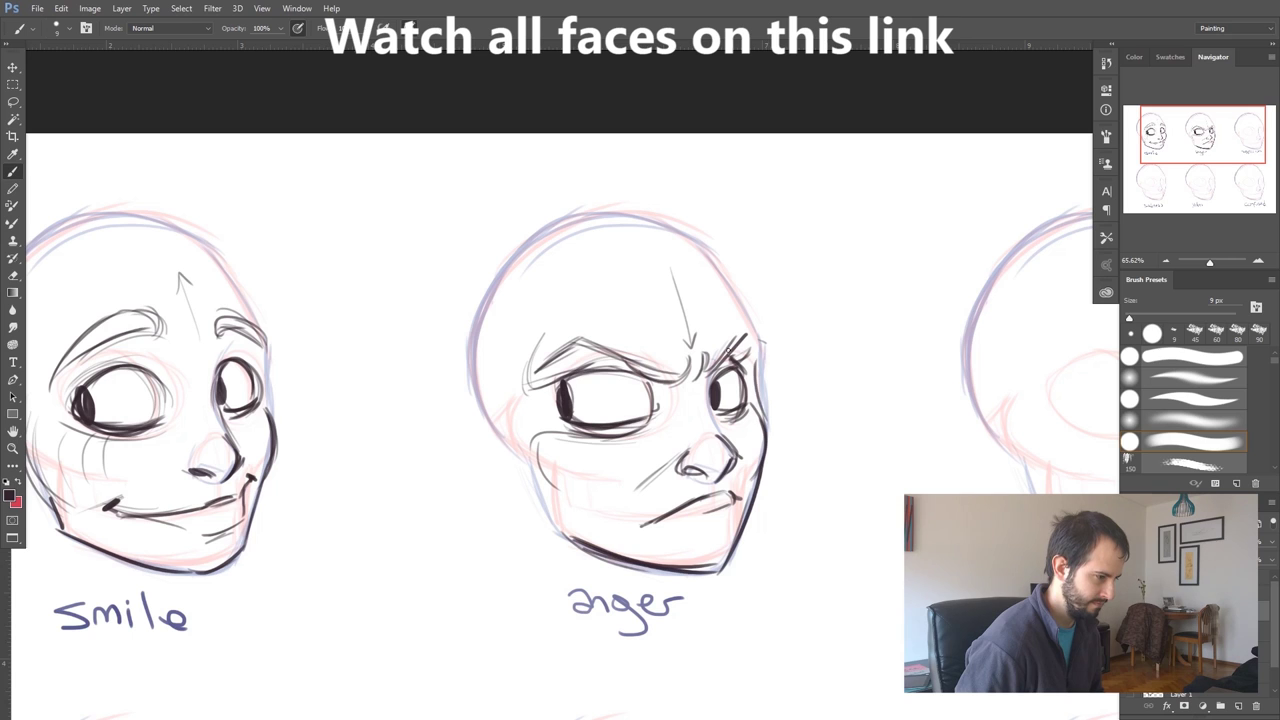
Thicken the anger face's eyebrows with heavy, rough hair strokes
mouse_move(697, 387)
mouse_down()
mouse_move(720, 345)
mouse_move(762, 345)
mouse_up()
mouse_move(533, 363)
mouse_down()
mouse_move(598, 345)
mouse_move(675, 370)
mouse_up()
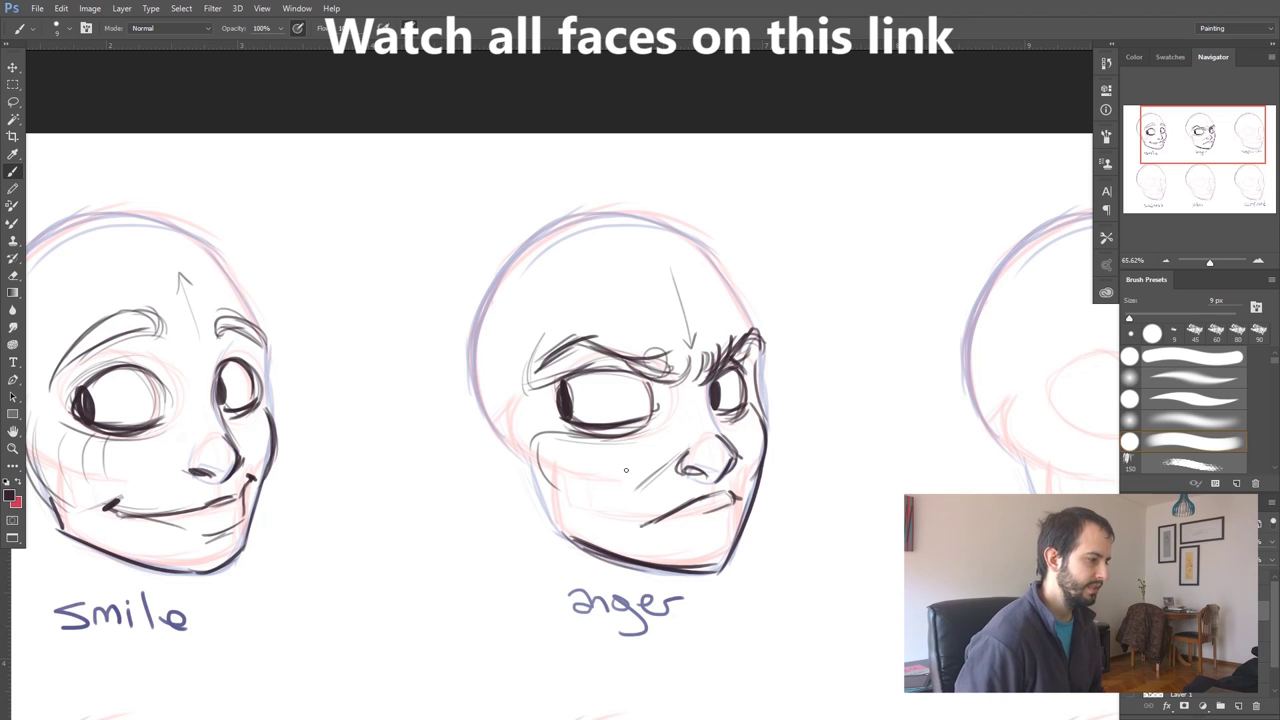
Sketch a raised, angular near eyebrow on the suspicion face and a curved arrow above it across the forehead
mouse_move(1070, 534)
mouse_down()
mouse_move(466, 426)
mouse_move(457, 495)
mouse_up()
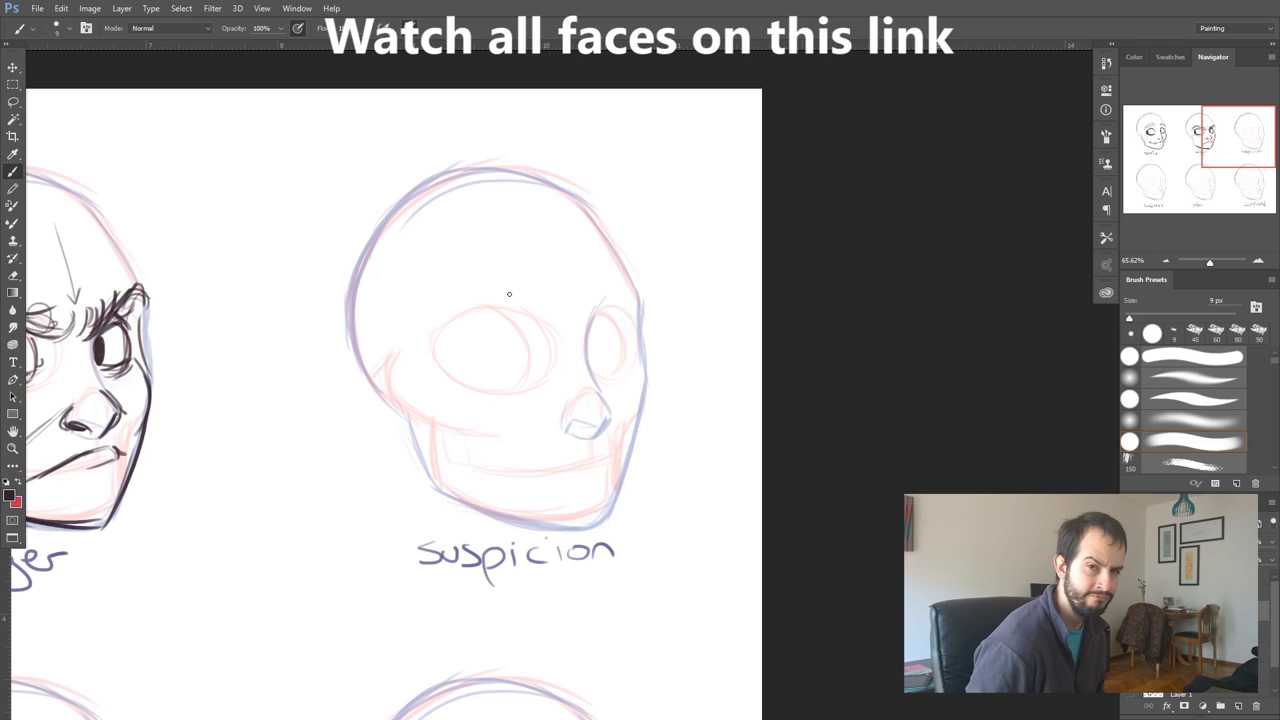
mouse_move(426, 292)
mouse_down()
mouse_move(464, 265)
mouse_move(572, 318)
mouse_up()
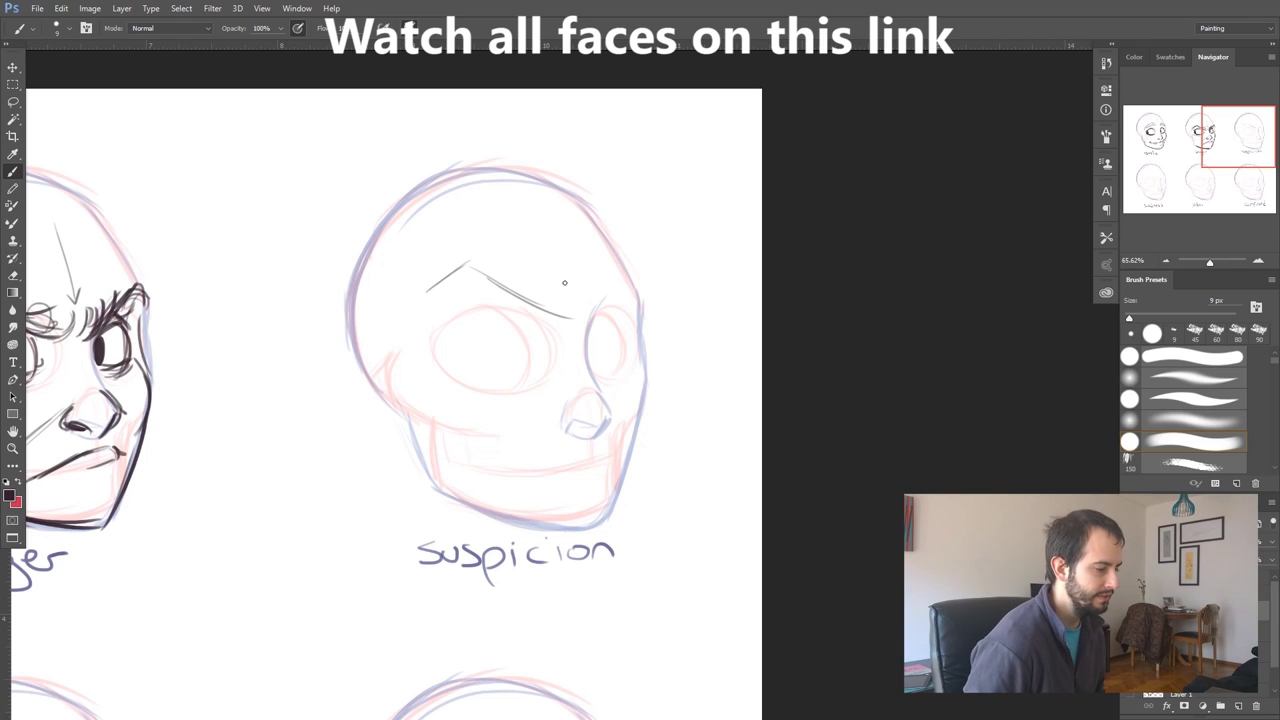
drag(605, 272, 490, 214)
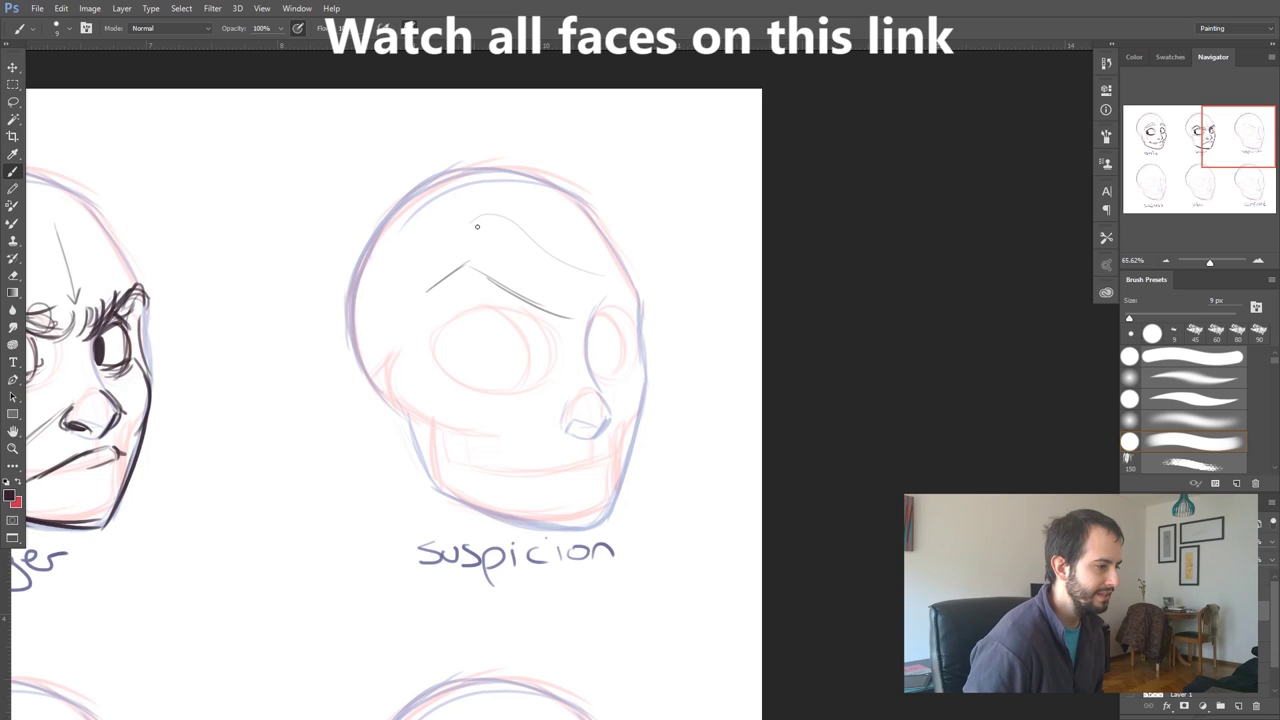
Draw the suspicion face's lowered, bristly far eyebrow with a downward arrow, and its far eye with a sideways-looking pupil
mouse_move(555, 230)
mouse_down()
mouse_move(588, 321)
mouse_move(618, 297)
mouse_move(575, 328)
mouse_move(608, 301)
mouse_move(588, 322)
mouse_move(622, 324)
mouse_up()
mouse_move(532, 300)
mouse_down()
mouse_move(446, 268)
mouse_move(470, 258)
mouse_move(502, 281)
mouse_up()
drag(588, 343, 628, 324)
mouse_move(591, 370)
mouse_down()
mouse_move(621, 365)
mouse_move(627, 333)
mouse_move(590, 342)
mouse_move(619, 315)
mouse_up()
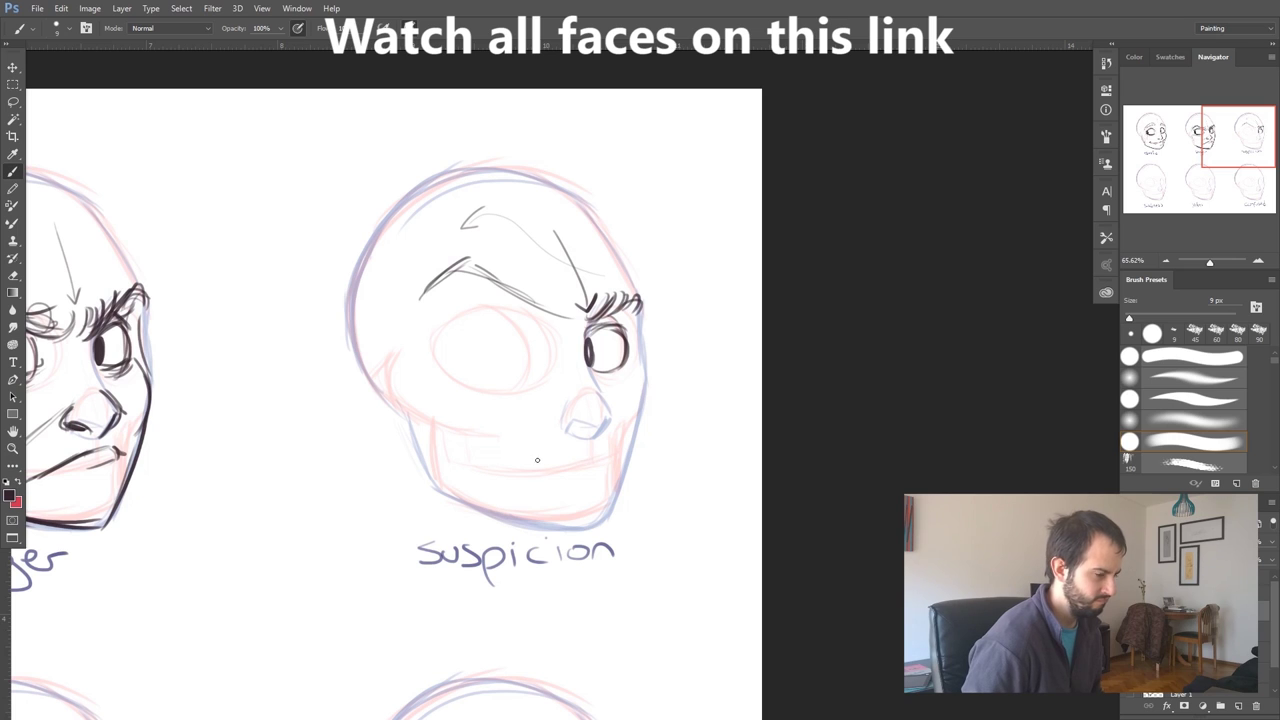
Draw the suspicion face's pursed, skewed mouth and dark nostril, and outline its far cheek and chin
drag(587, 465, 611, 446)
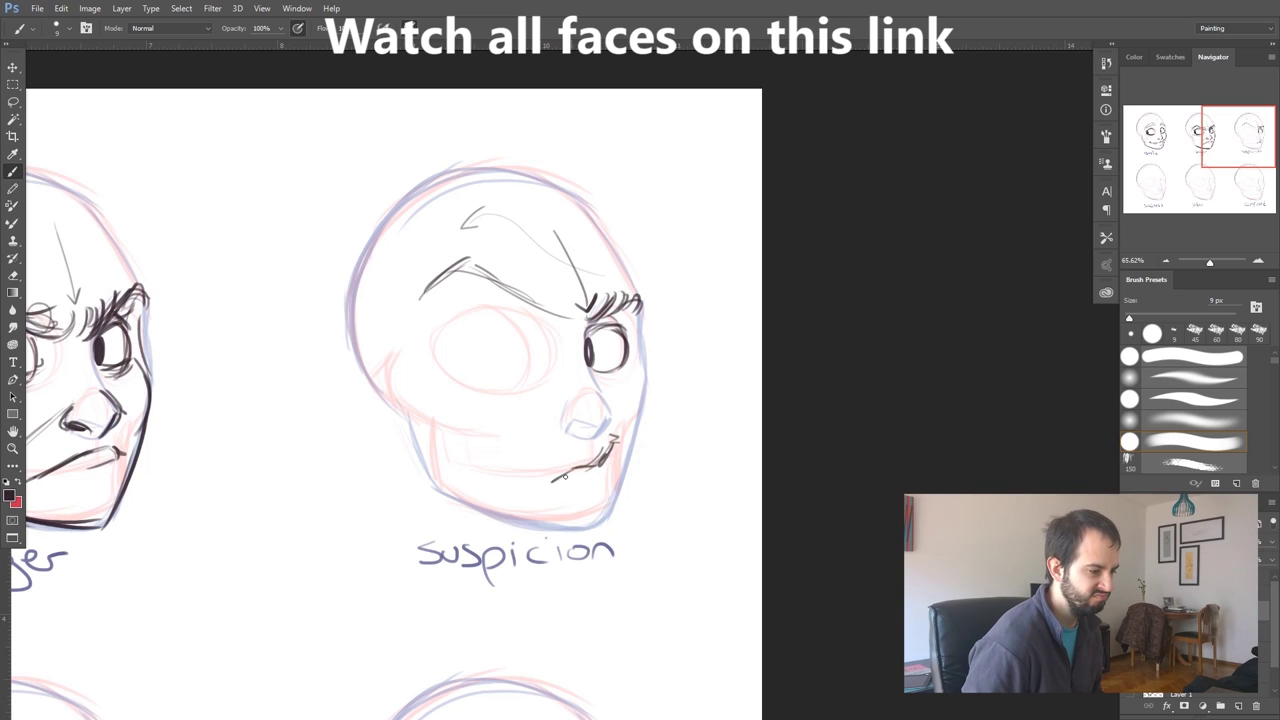
drag(595, 486, 613, 446)
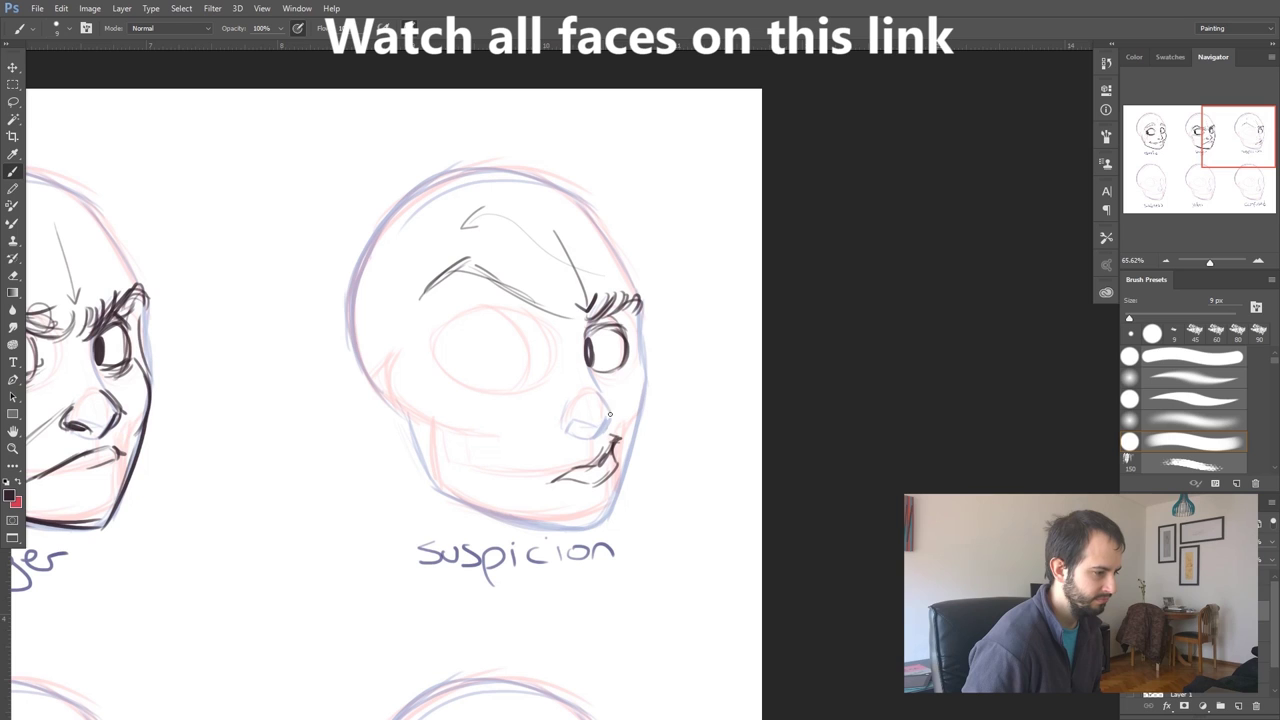
drag(652, 372, 645, 416)
drag(637, 366, 644, 419)
mouse_move(590, 370)
mouse_down()
mouse_move(628, 361)
mouse_move(596, 366)
mouse_up()
drag(641, 310, 632, 374)
mouse_move(560, 526)
mouse_down()
mouse_move(604, 520)
mouse_move(646, 406)
mouse_move(638, 433)
mouse_up()
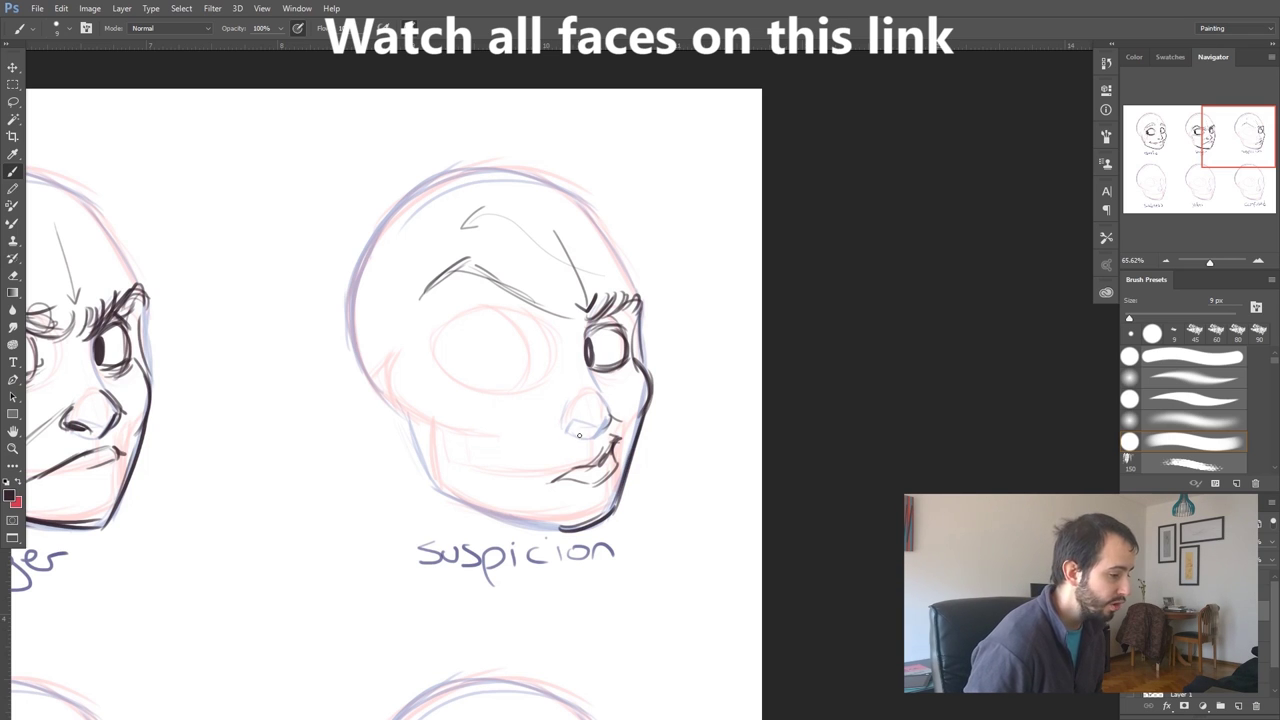
drag(564, 428, 586, 432)
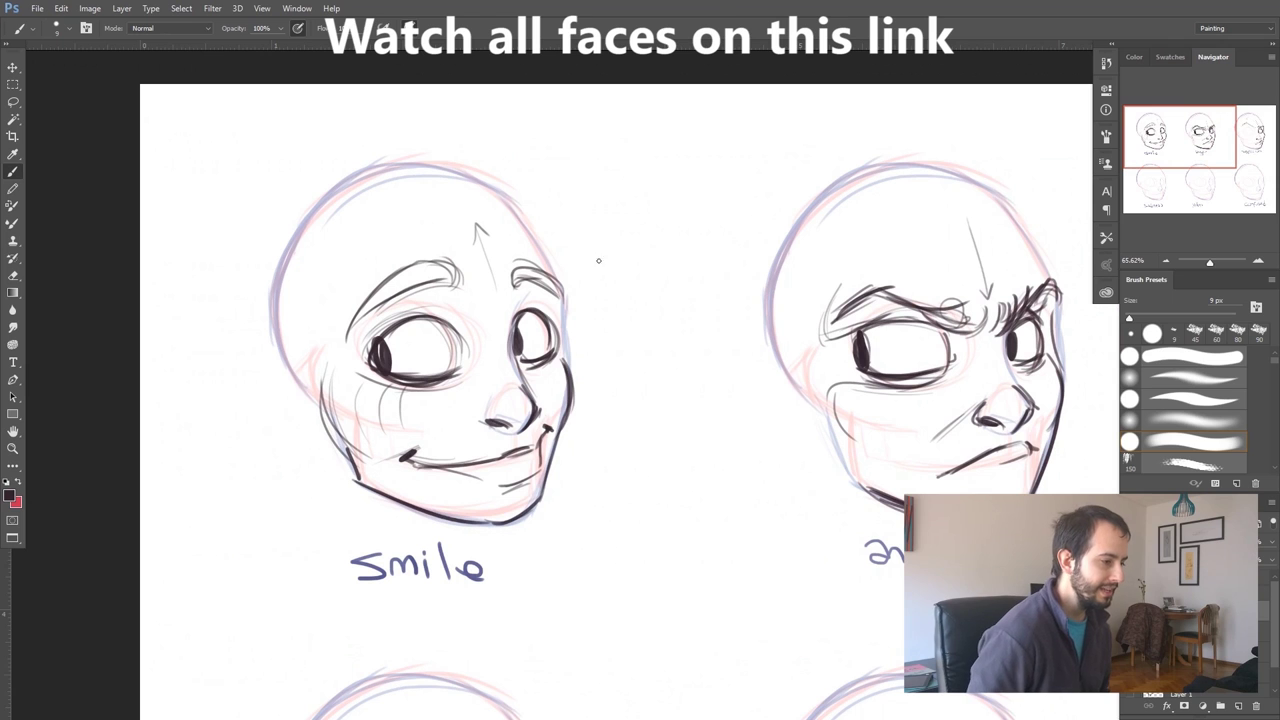
Add two upward arrows beside the smile face and a pair of converging vertical arrows beside the anger face
mouse_move(599, 268)
mouse_down()
mouse_move(579, 192)
mouse_move(593, 212)
mouse_up()
mouse_move(606, 455)
mouse_down()
mouse_move(603, 350)
mouse_move(616, 368)
mouse_up()
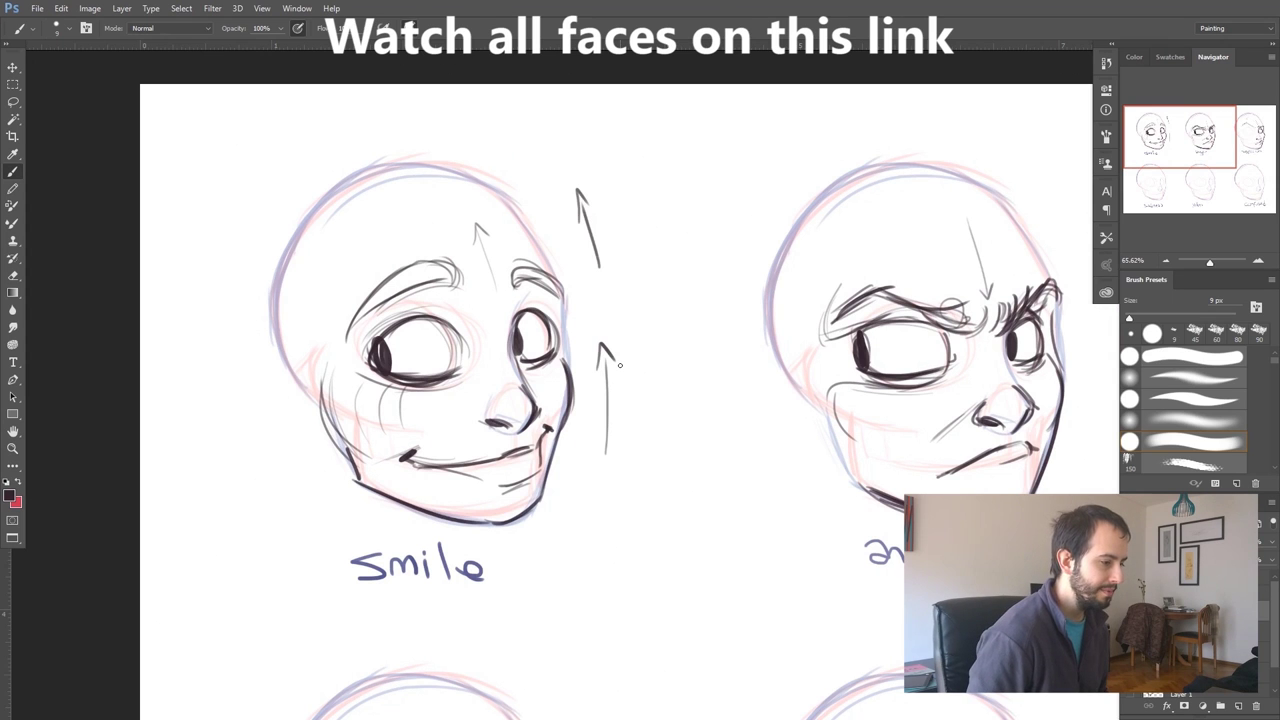
drag(823, 366, 321, 444)
mouse_move(561, 287)
mouse_down()
mouse_move(576, 368)
mouse_move(583, 359)
mouse_up()
drag(584, 468, 586, 460)
drag(577, 455, 581, 484)
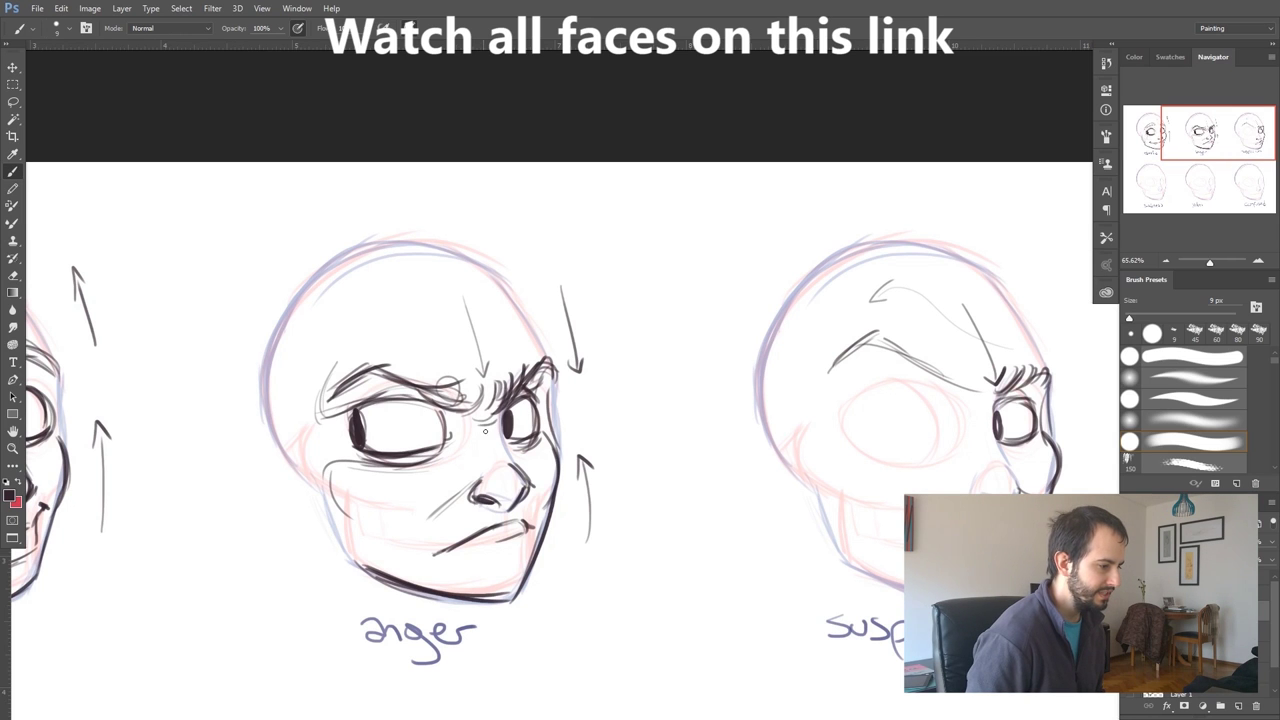
Add two arrows converging on the suspicion face's far side and one pointing down and away from its near jaw
drag(664, 466, 384, 427)
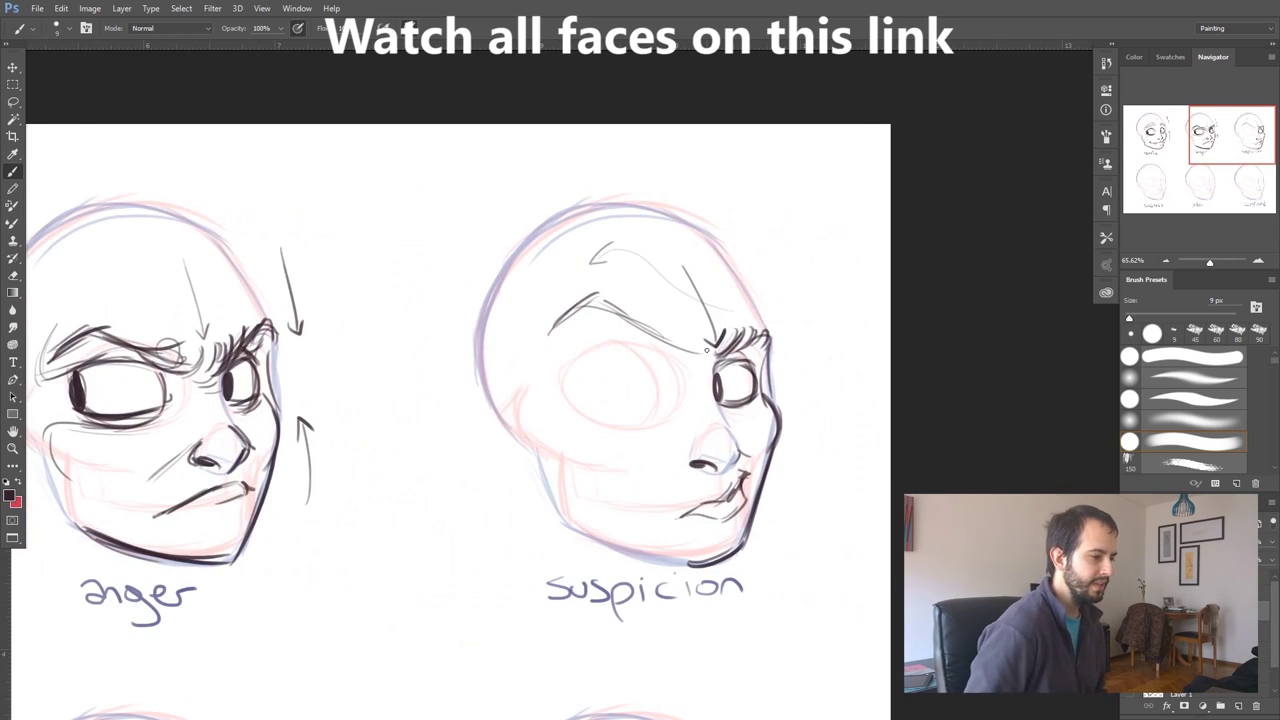
drag(815, 264, 800, 313)
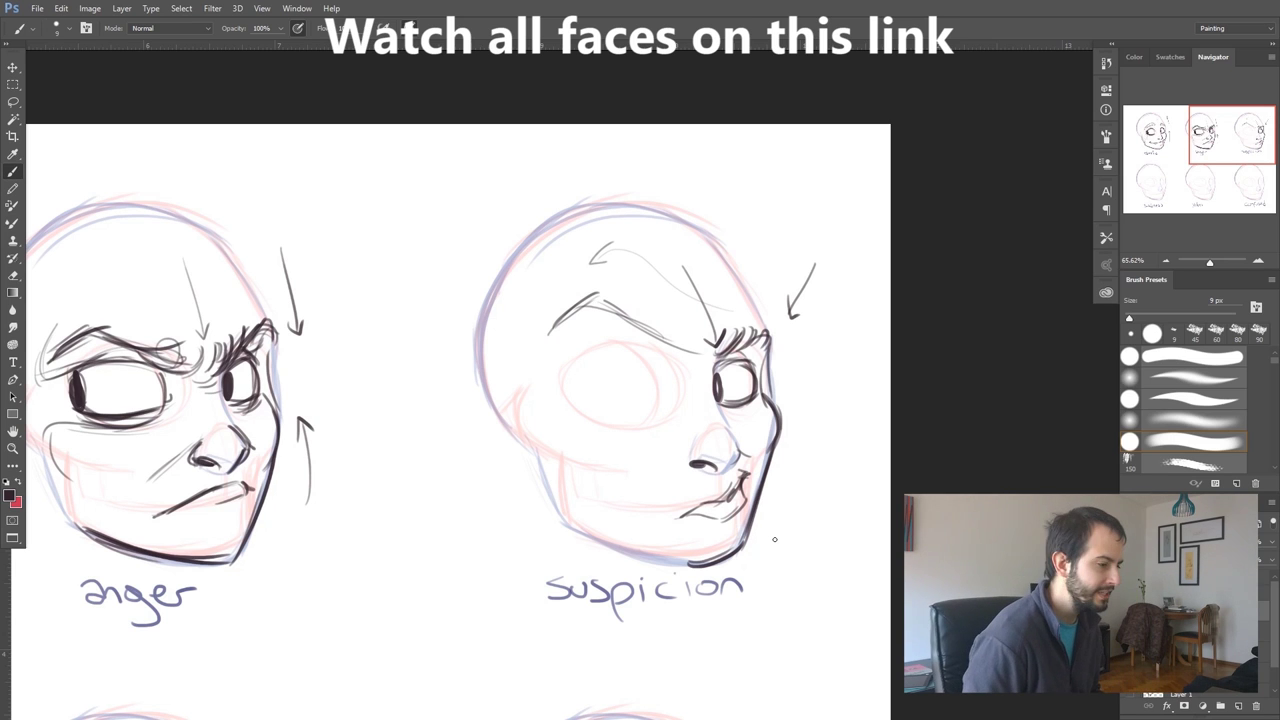
mouse_move(832, 499)
mouse_down()
mouse_move(793, 410)
mouse_move(794, 428)
mouse_up()
mouse_move(522, 467)
mouse_down()
mouse_move(485, 527)
mouse_move(498, 522)
mouse_up()
Draw the suspicion face's wide, round near eye with a sideways pupil, and add vertical arrows and a crease around it
mouse_move(640, 422)
mouse_down()
mouse_move(652, 362)
mouse_move(578, 362)
mouse_move(572, 405)
mouse_move(640, 420)
mouse_move(568, 382)
mouse_move(584, 404)
mouse_up()
drag(654, 380, 600, 342)
drag(580, 396, 644, 340)
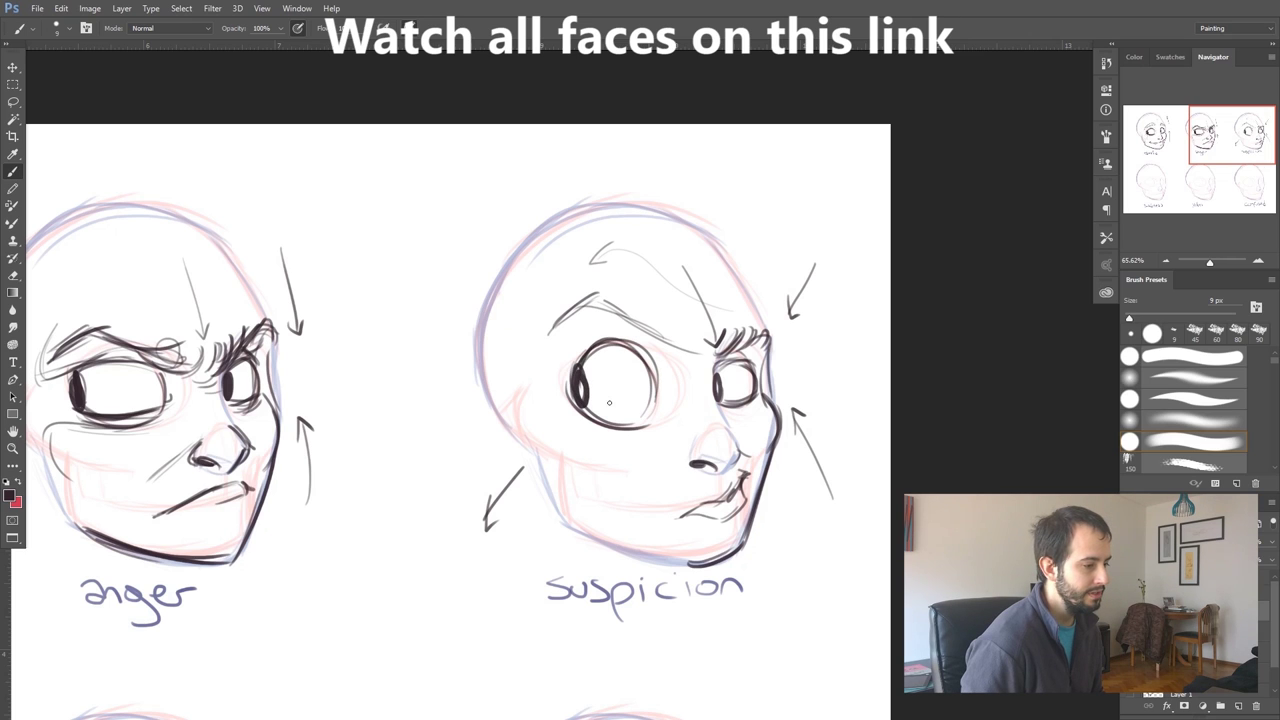
drag(594, 283, 592, 310)
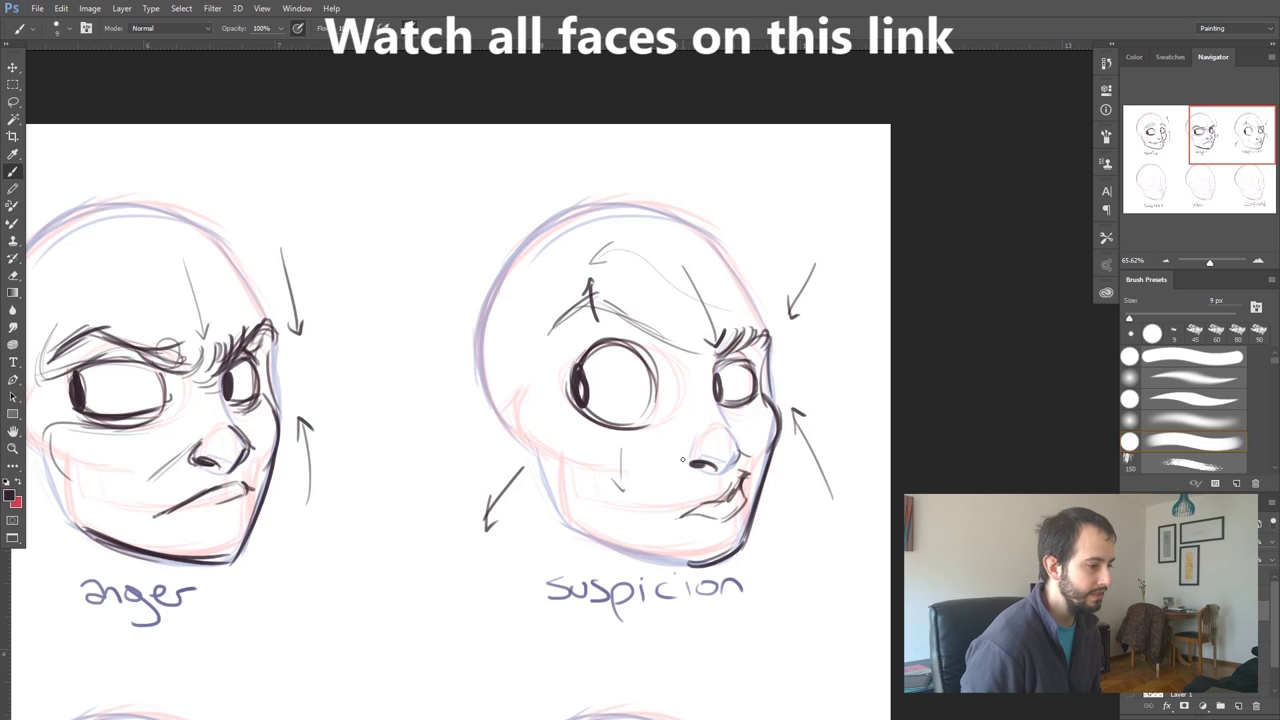
drag(640, 436, 608, 437)
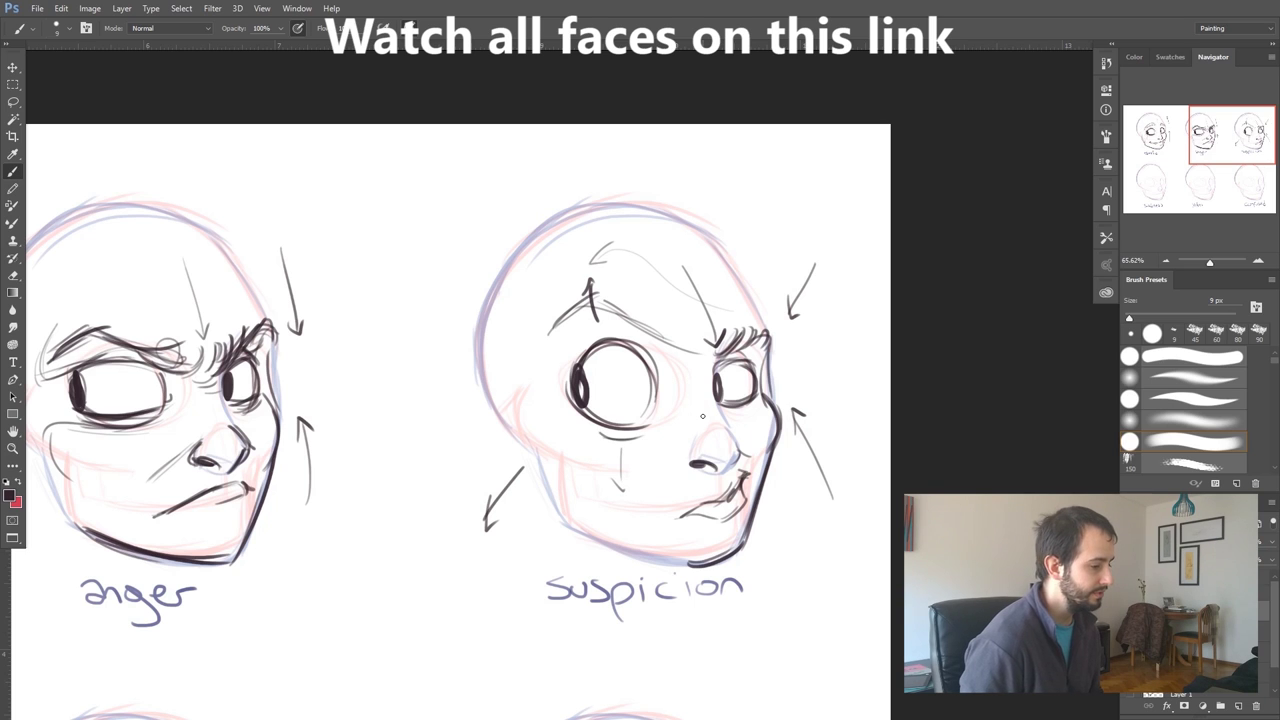
Thicken the outline of the suspicion face's near eye and the hair strokes of its near eyebrow, and refine the nose
mouse_move(646, 424)
mouse_down()
mouse_move(599, 365)
mouse_move(634, 346)
mouse_up()
mouse_move(646, 412)
mouse_down()
mouse_move(593, 356)
mouse_move(658, 398)
mouse_up()
mouse_move(580, 384)
mouse_down()
mouse_move(638, 426)
mouse_move(616, 344)
mouse_up()
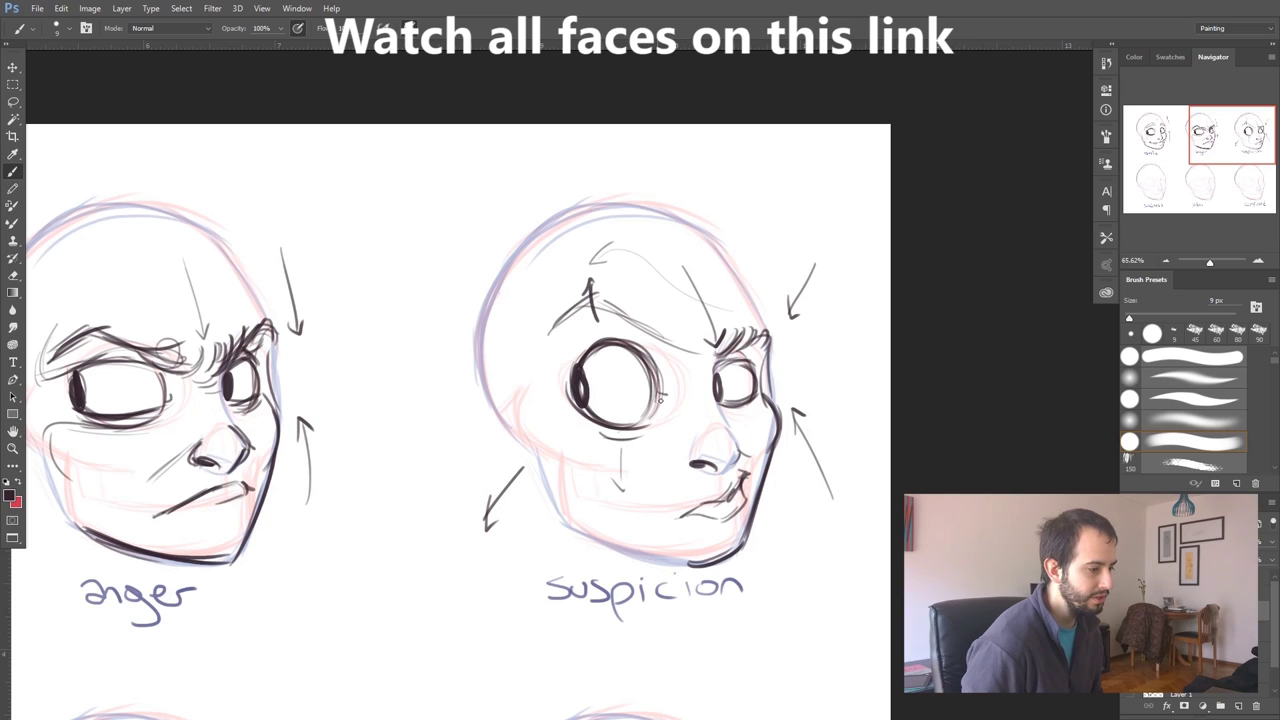
drag(659, 398, 594, 410)
mouse_move(586, 349)
mouse_down()
mouse_move(574, 372)
mouse_move(616, 338)
mouse_move(581, 306)
mouse_move(604, 305)
mouse_move(696, 346)
mouse_up()
drag(736, 454, 727, 473)
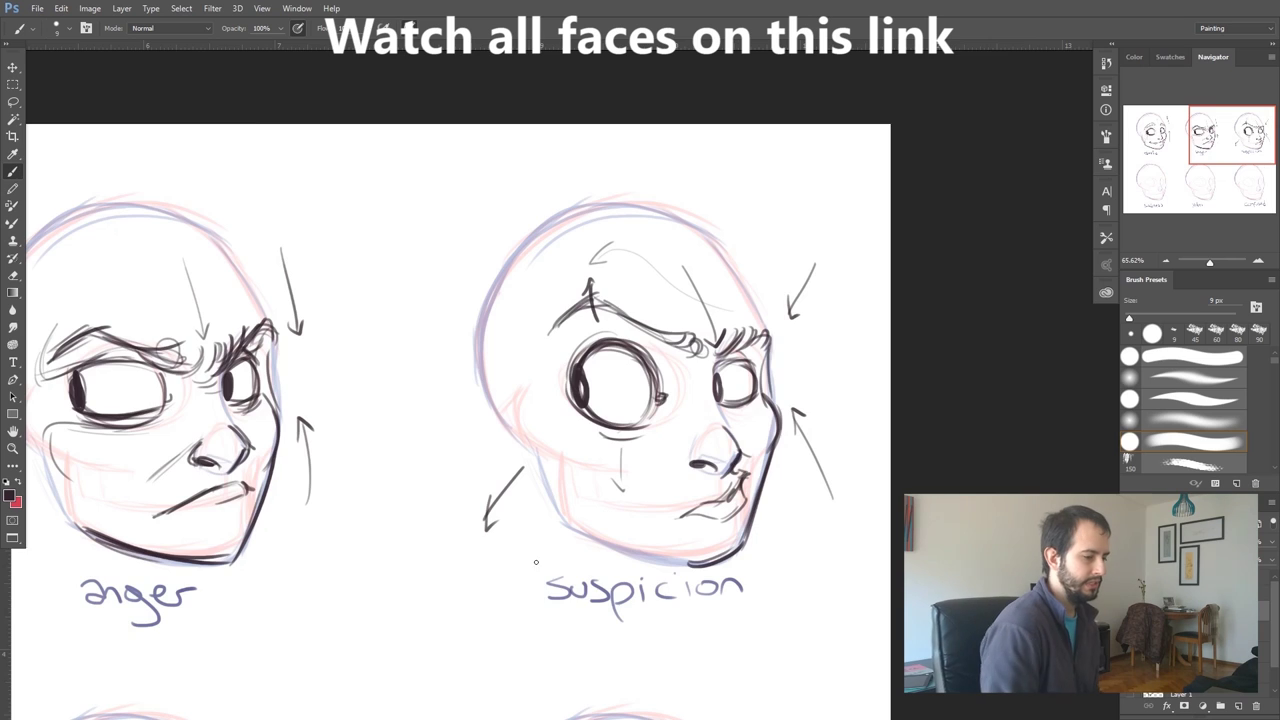
Switch to the second expression document and show its six open-mouthed skull sketches with their labels
key(ctrl+0)
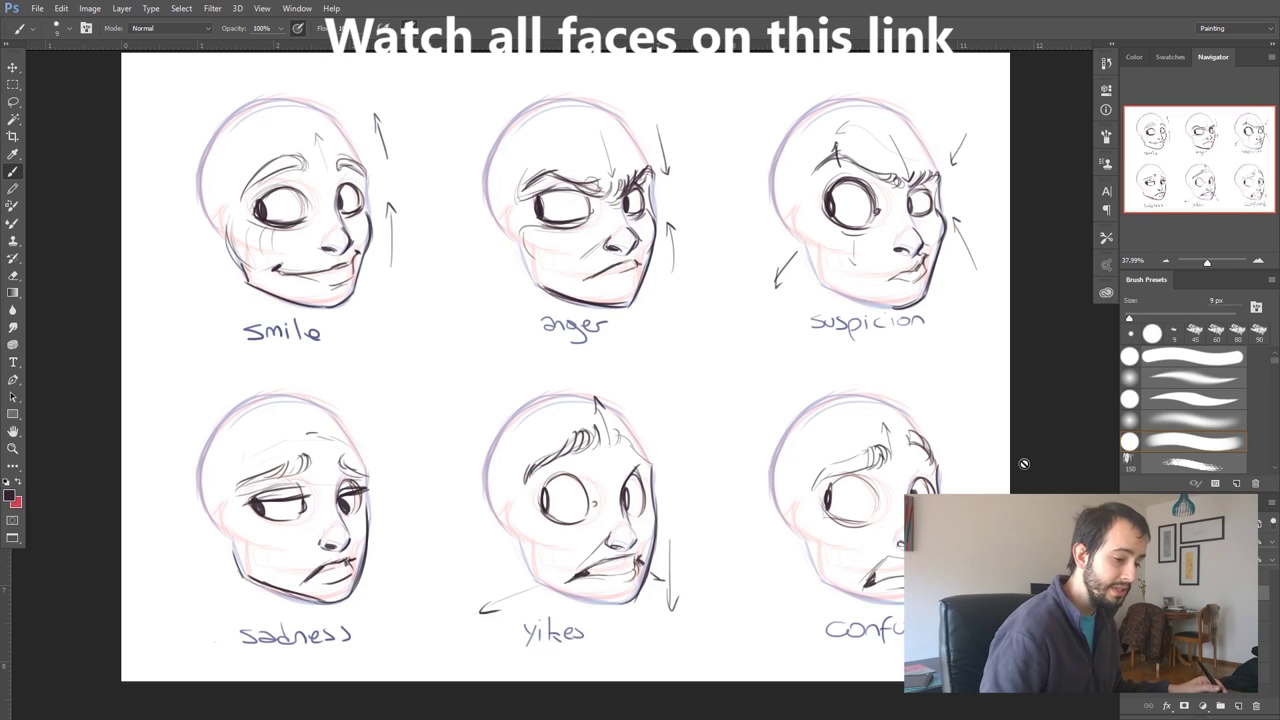
key(ctrl+Tab)
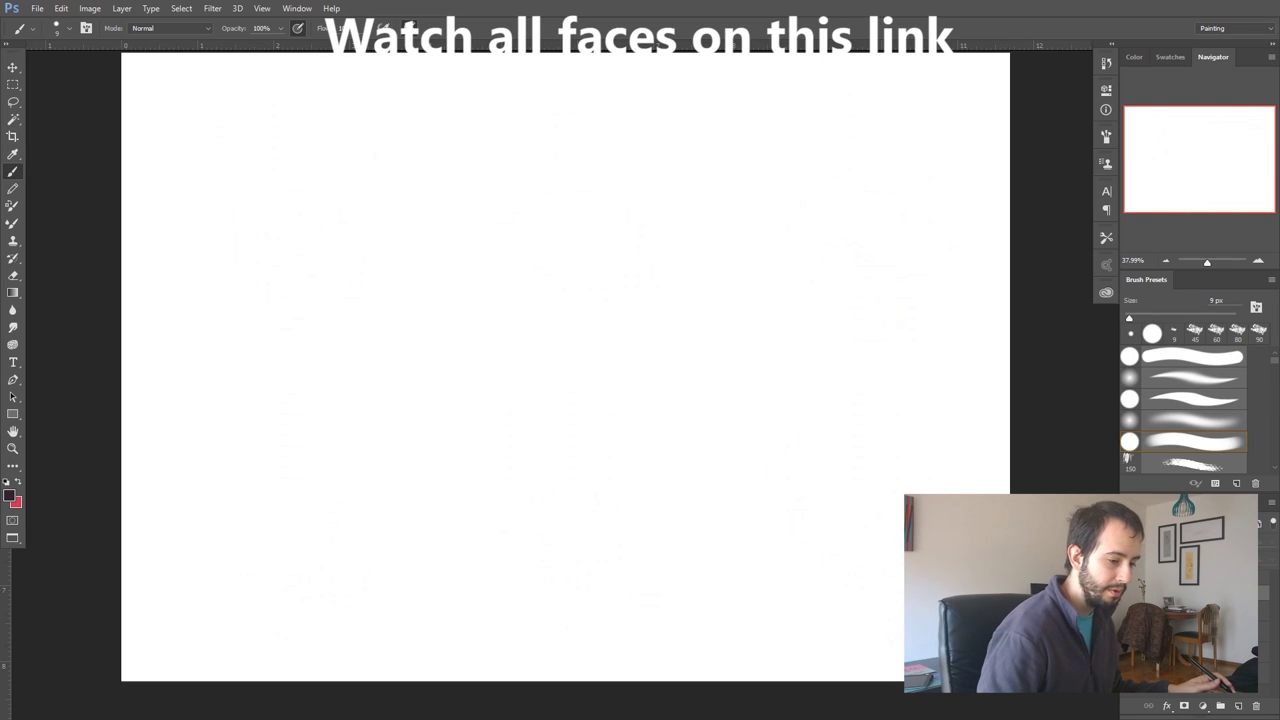
click(1264, 596)
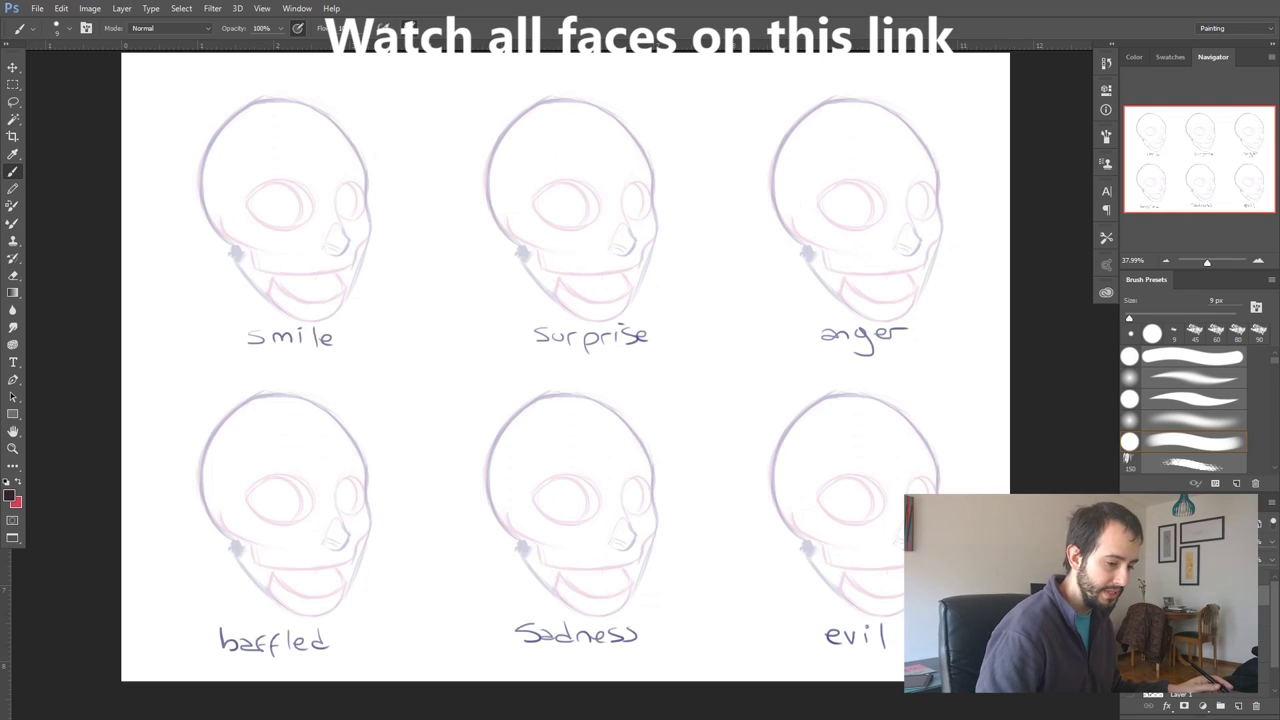
Draw the nostril and an upturned mouth line on the second sheet's smile face, with upward arrows beside cheek and forehead
scroll(240, 248, up, 4)
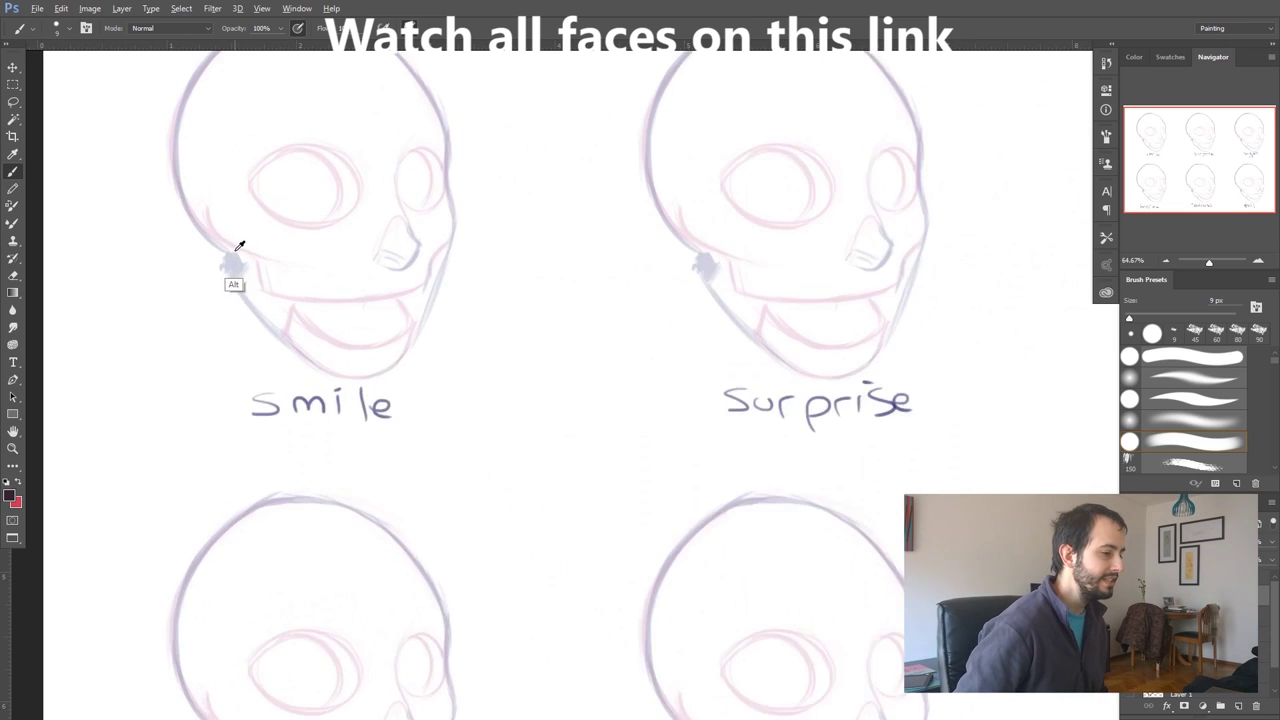
drag(270, 298, 414, 477)
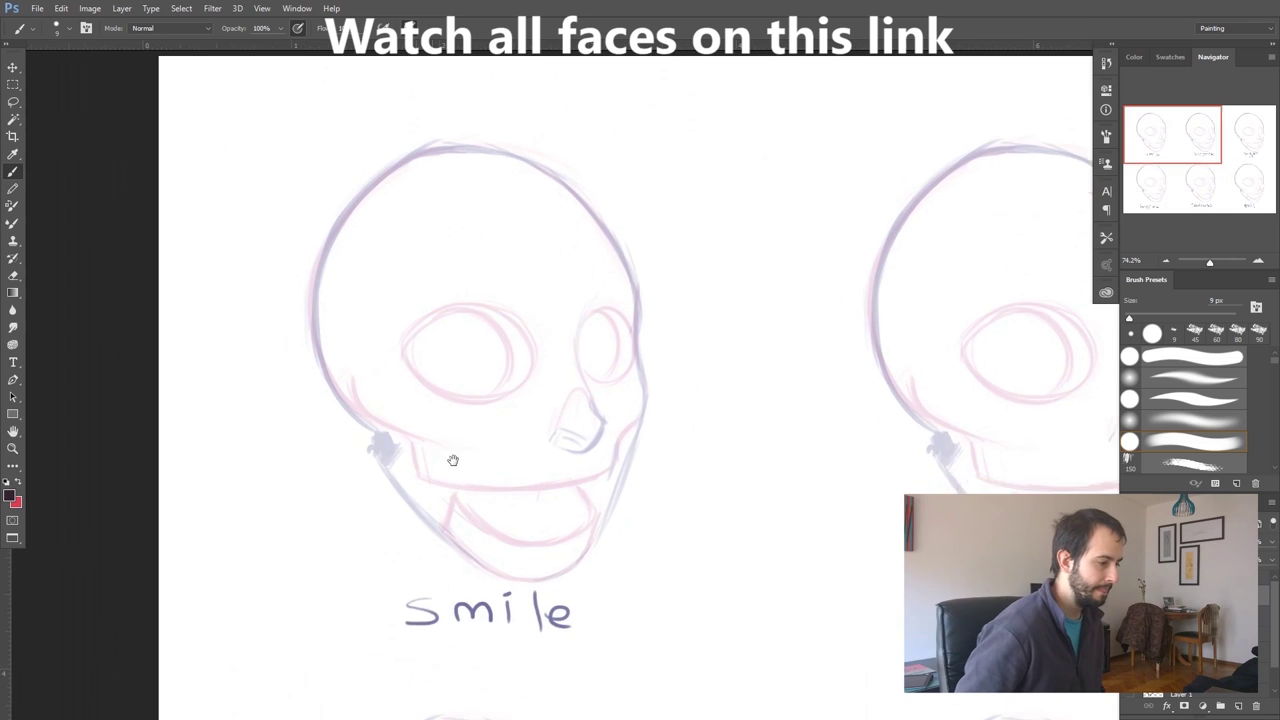
drag(630, 441, 502, 457)
mouse_move(586, 429)
mouse_down()
mouse_move(578, 420)
mouse_move(625, 404)
mouse_move(639, 427)
mouse_up()
drag(725, 462, 691, 423)
drag(703, 313, 659, 204)
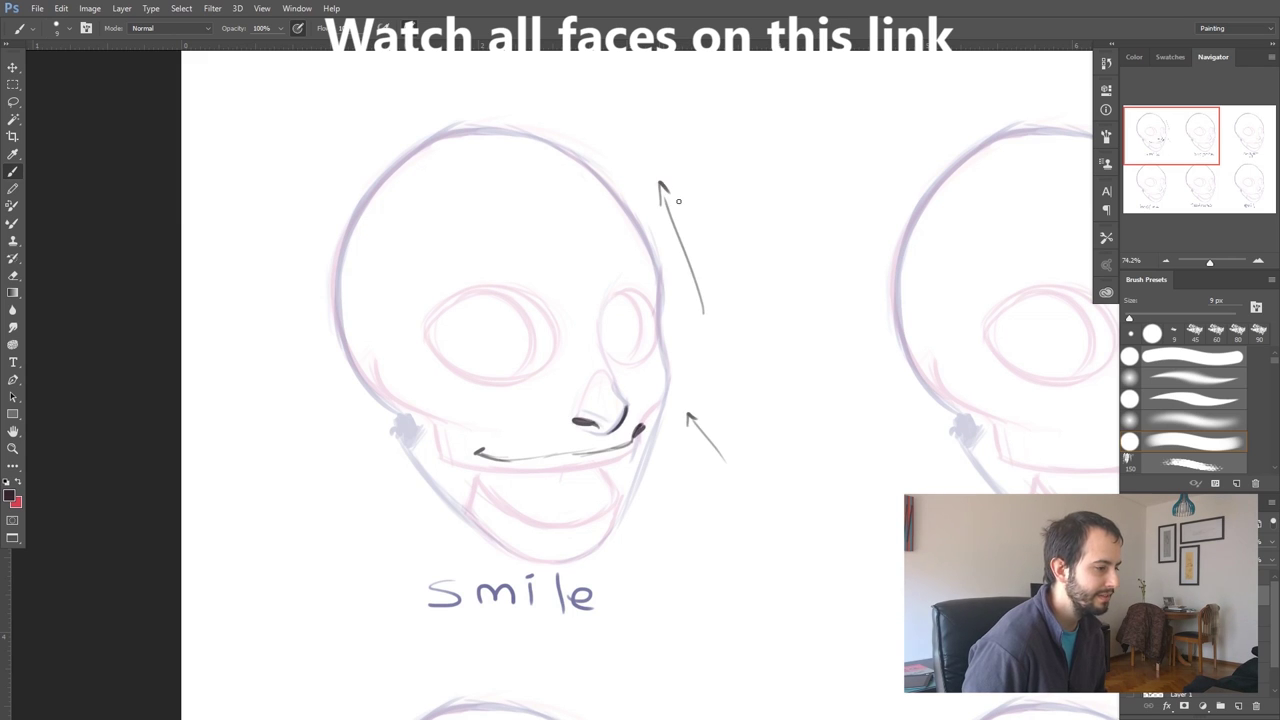
Draw both eyes of the smile face with the near pupil looking sideways, and start the bulging far cheek and mouth side
mouse_move(507, 380)
mouse_down()
mouse_move(470, 292)
mouse_move(536, 330)
mouse_move(463, 363)
mouse_move(475, 308)
mouse_move(500, 383)
mouse_up()
drag(436, 340, 522, 378)
mouse_move(448, 314)
mouse_down()
mouse_move(440, 356)
mouse_move(436, 346)
mouse_up()
mouse_move(628, 292)
mouse_down()
mouse_move(620, 358)
mouse_move(610, 312)
mouse_move(664, 398)
mouse_move(654, 438)
mouse_up()
mouse_move(664, 354)
mouse_down()
mouse_move(660, 426)
mouse_move(674, 402)
mouse_move(592, 528)
mouse_up()
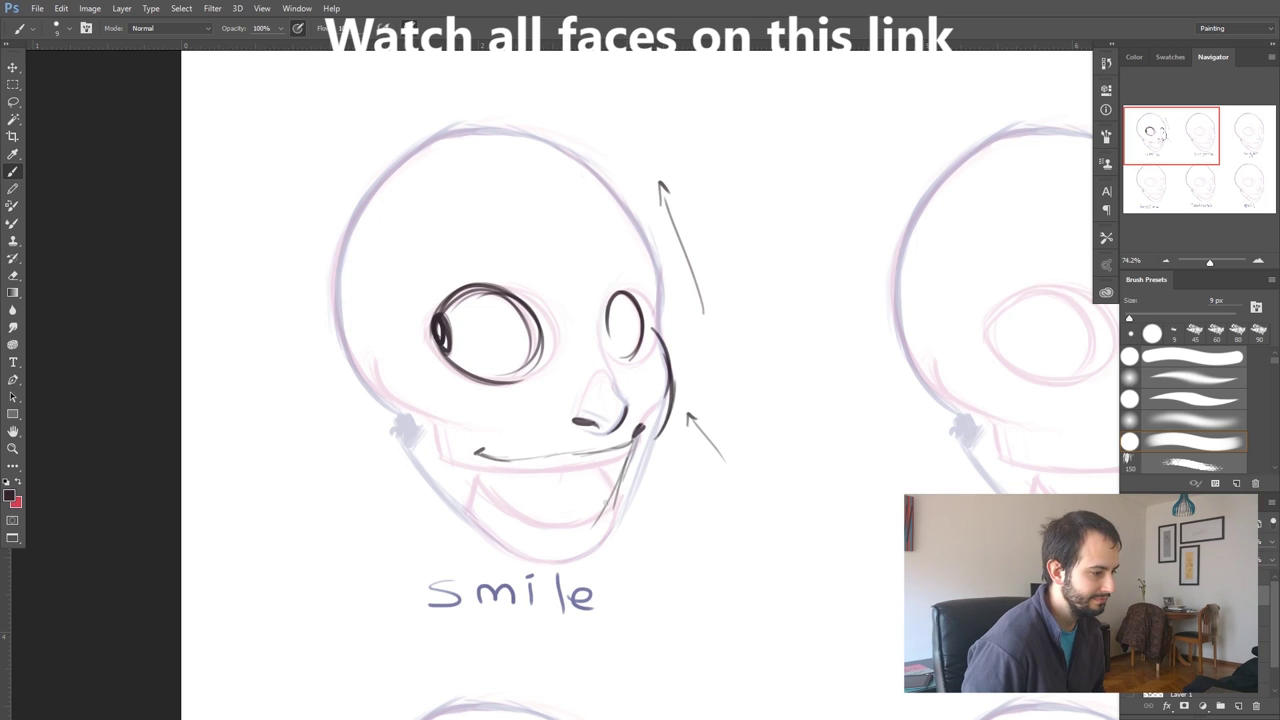
Draw the smile face's open mouth with upper teeth and lower lip, and outline its chin and far jaw
mouse_move(490, 462)
mouse_down()
mouse_move(512, 506)
mouse_move(570, 536)
mouse_move(606, 519)
mouse_move(627, 451)
mouse_up()
drag(500, 466, 626, 452)
mouse_move(534, 547)
mouse_down()
mouse_move(580, 545)
mouse_move(638, 468)
mouse_up()
mouse_move(532, 560)
mouse_down()
mouse_move(610, 528)
mouse_move(666, 410)
mouse_up()
drag(480, 454, 628, 446)
Add cheek creases, a fold beside the nose and a raised lower eyelid to the smile face
mouse_move(573, 401)
mouse_down()
mouse_move(559, 412)
mouse_move(442, 358)
mouse_move(524, 366)
mouse_move(438, 362)
mouse_move(392, 410)
mouse_up()
drag(430, 362, 420, 446)
drag(468, 382, 458, 440)
drag(496, 386, 484, 426)
drag(545, 380, 504, 412)
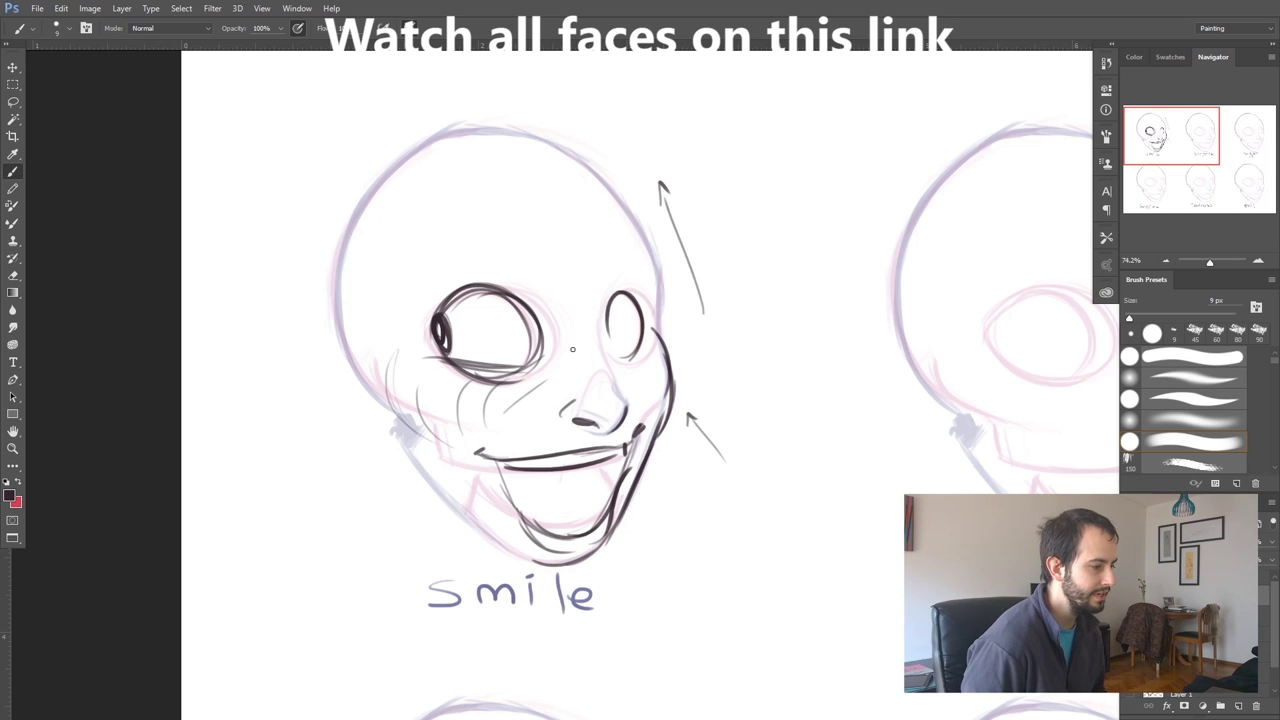
Fill the smile face's far pupil and draw both raised eyebrows and the far eyelid crease
drag(614, 318, 610, 338)
mouse_move(598, 238)
mouse_down()
mouse_move(656, 302)
mouse_move(656, 288)
mouse_up()
drag(602, 216, 652, 278)
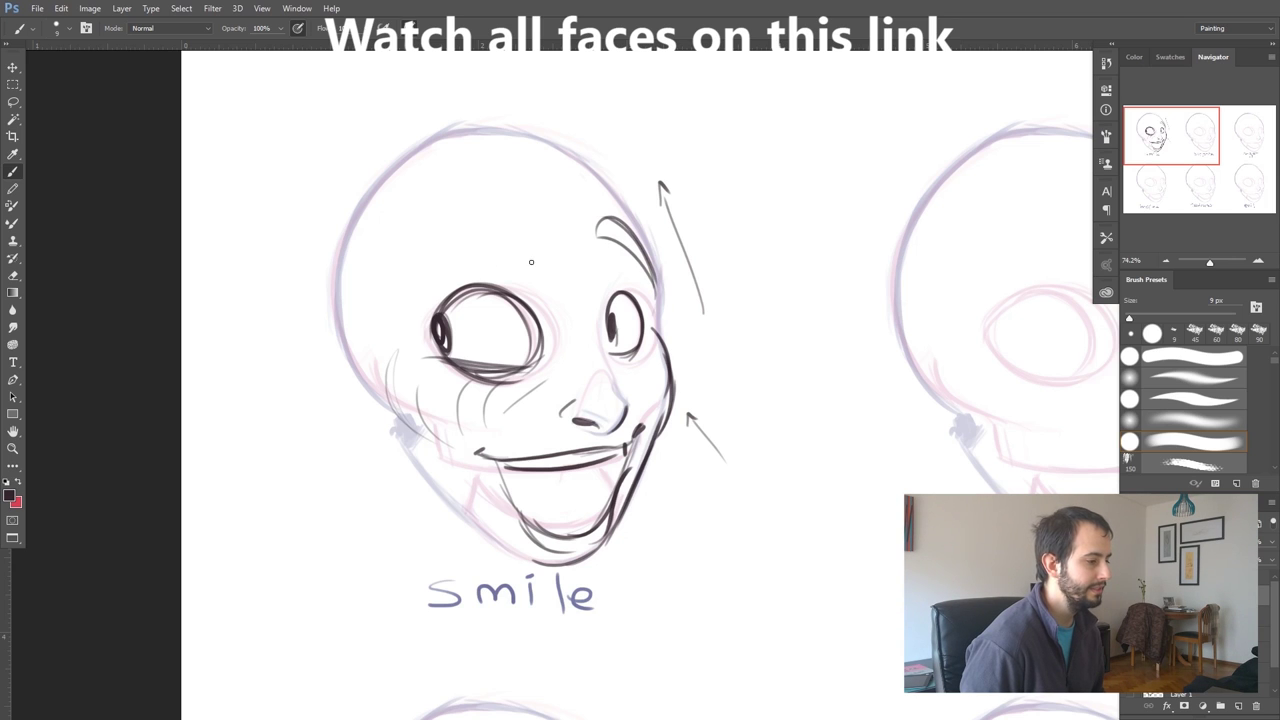
mouse_move(540, 254)
mouse_down()
mouse_move(444, 238)
mouse_move(404, 308)
mouse_up()
drag(506, 218, 404, 310)
mouse_move(530, 240)
mouse_down()
mouse_move(470, 256)
mouse_move(536, 222)
mouse_move(430, 266)
mouse_move(426, 286)
mouse_move(520, 284)
mouse_up()
drag(608, 290, 630, 296)
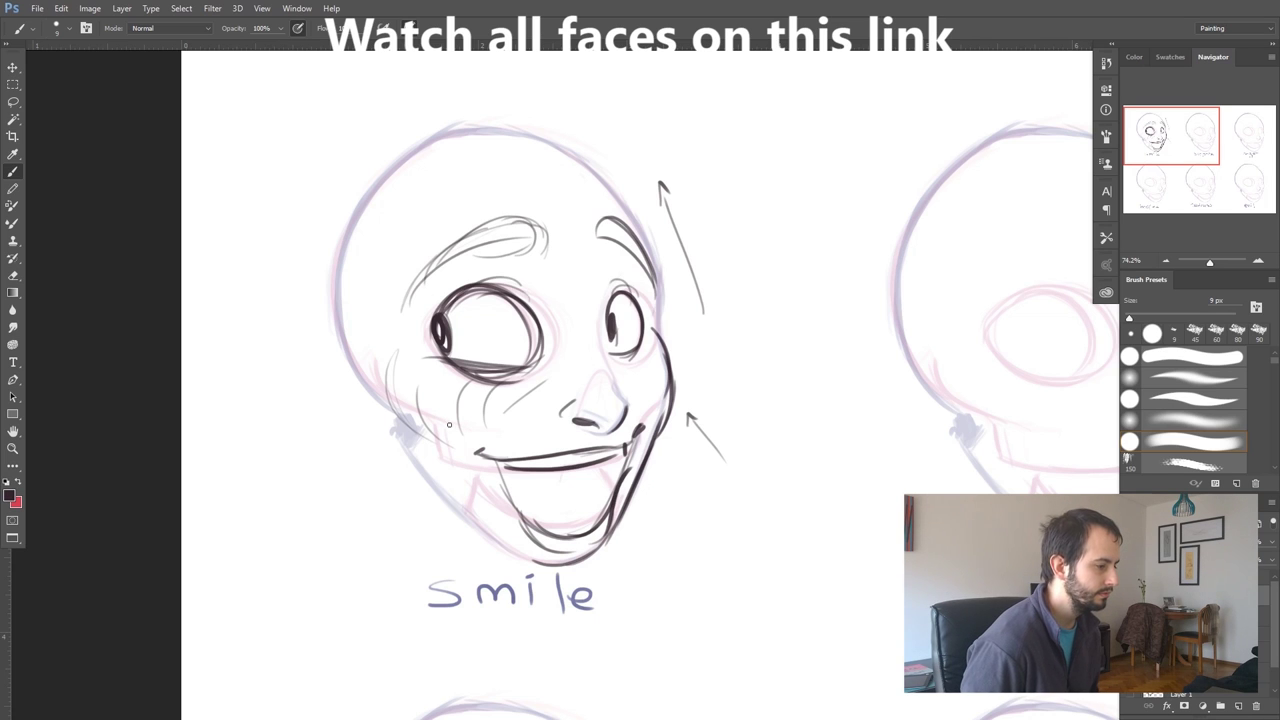
Outline the smile face's near jaw from ear to chin with heavy strokes and add an inner line to the open mouth
drag(538, 562, 444, 496)
drag(528, 554, 500, 532)
drag(398, 448, 530, 560)
drag(404, 462, 486, 530)
drag(398, 430, 464, 512)
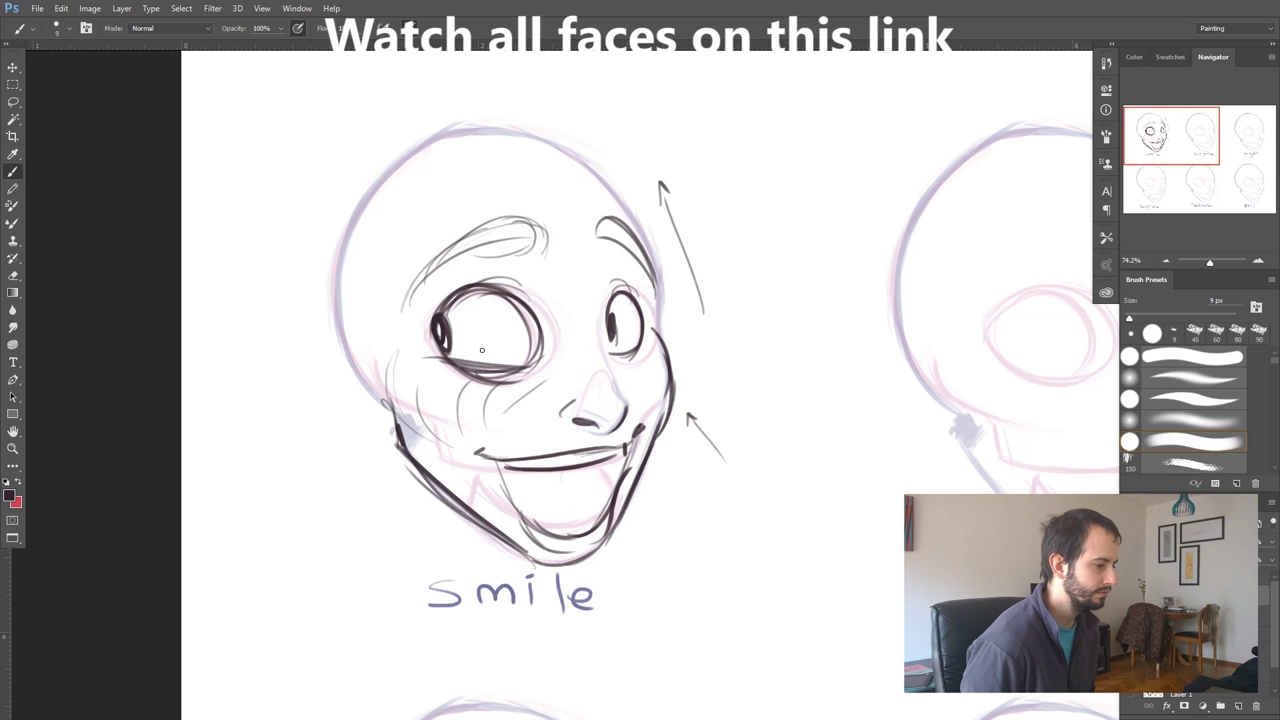
mouse_move(528, 298)
mouse_down()
mouse_move(464, 286)
mouse_move(428, 338)
mouse_up()
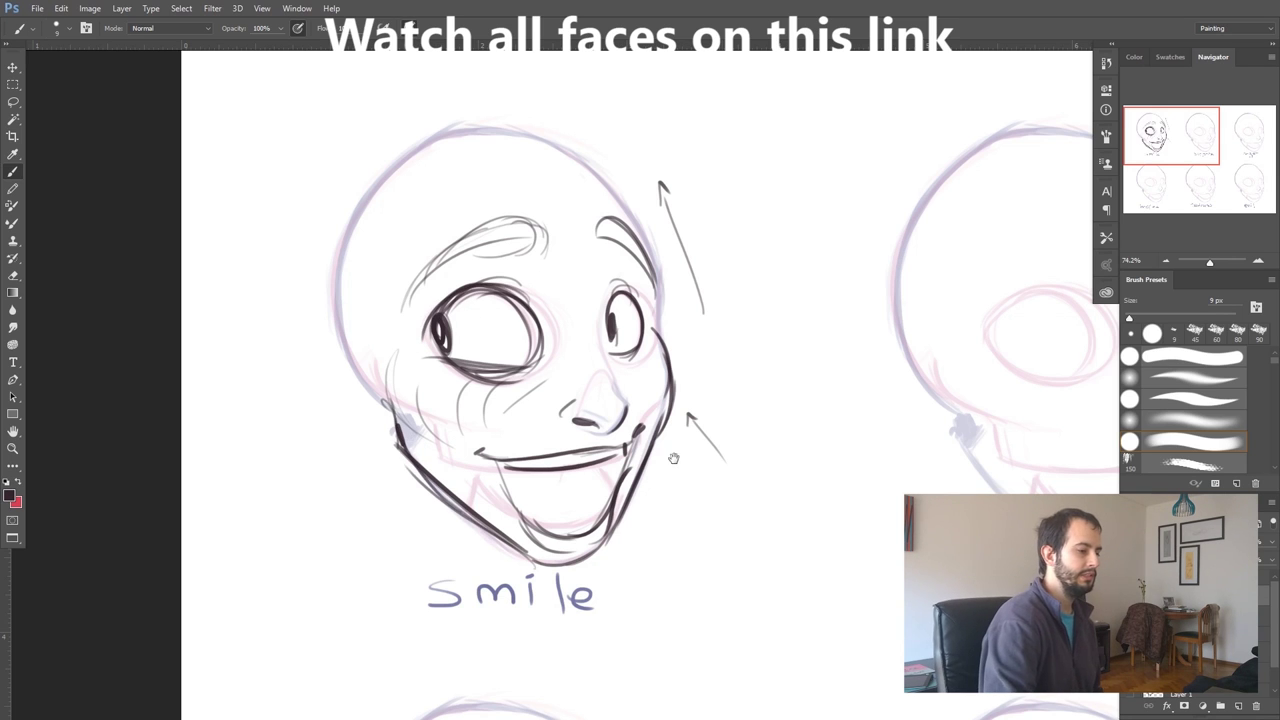
mouse_move(588, 526)
mouse_down()
mouse_move(578, 468)
mouse_move(588, 530)
mouse_move(598, 464)
mouse_up()
Add an upward arrow beside the surprise face's forehead and a downward arrow beside its jaw
key(space)
mouse_move(698, 438)
mouse_down()
mouse_move(208, 347)
mouse_move(305, 345)
mouse_up()
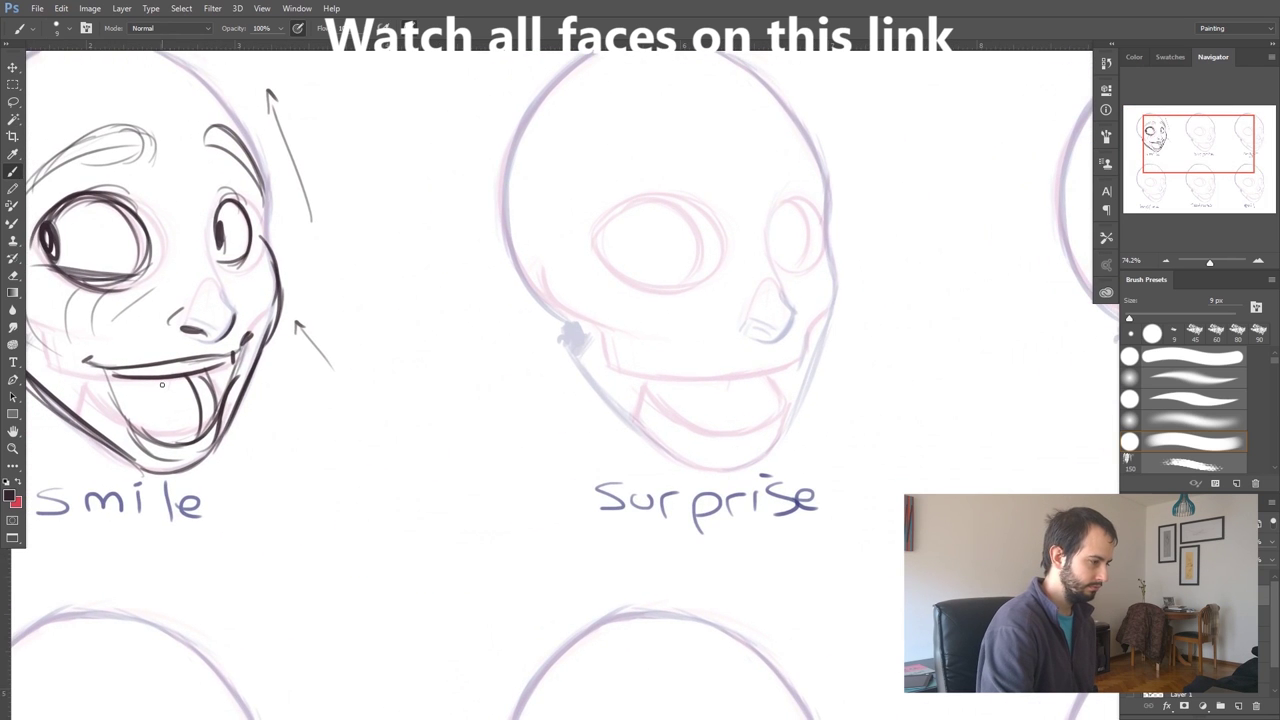
drag(571, 331, 356, 451)
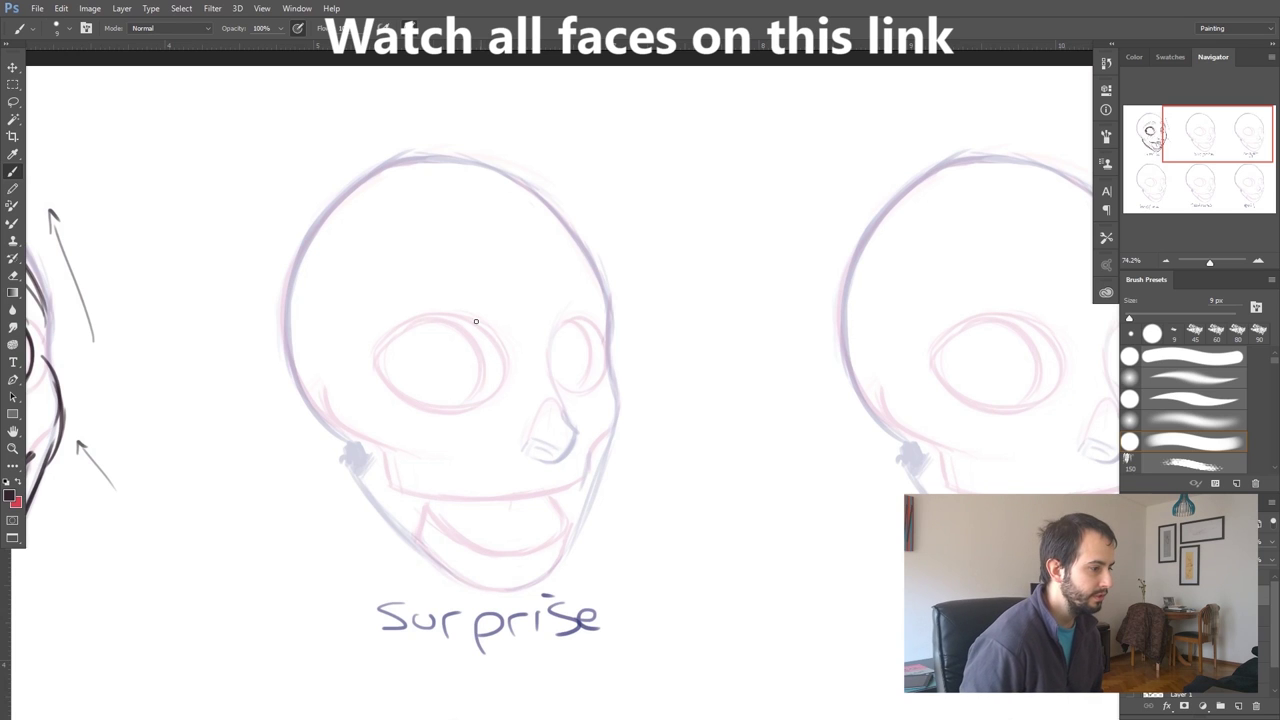
drag(634, 272, 624, 198)
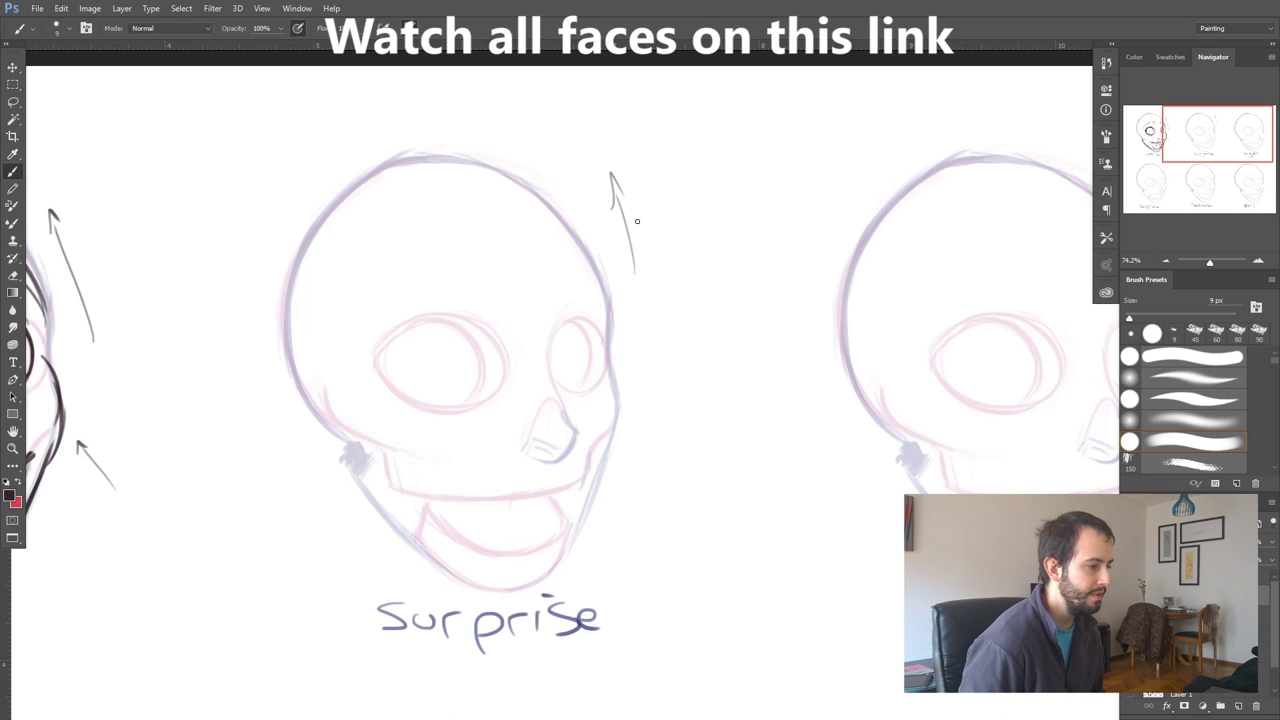
drag(636, 462, 625, 548)
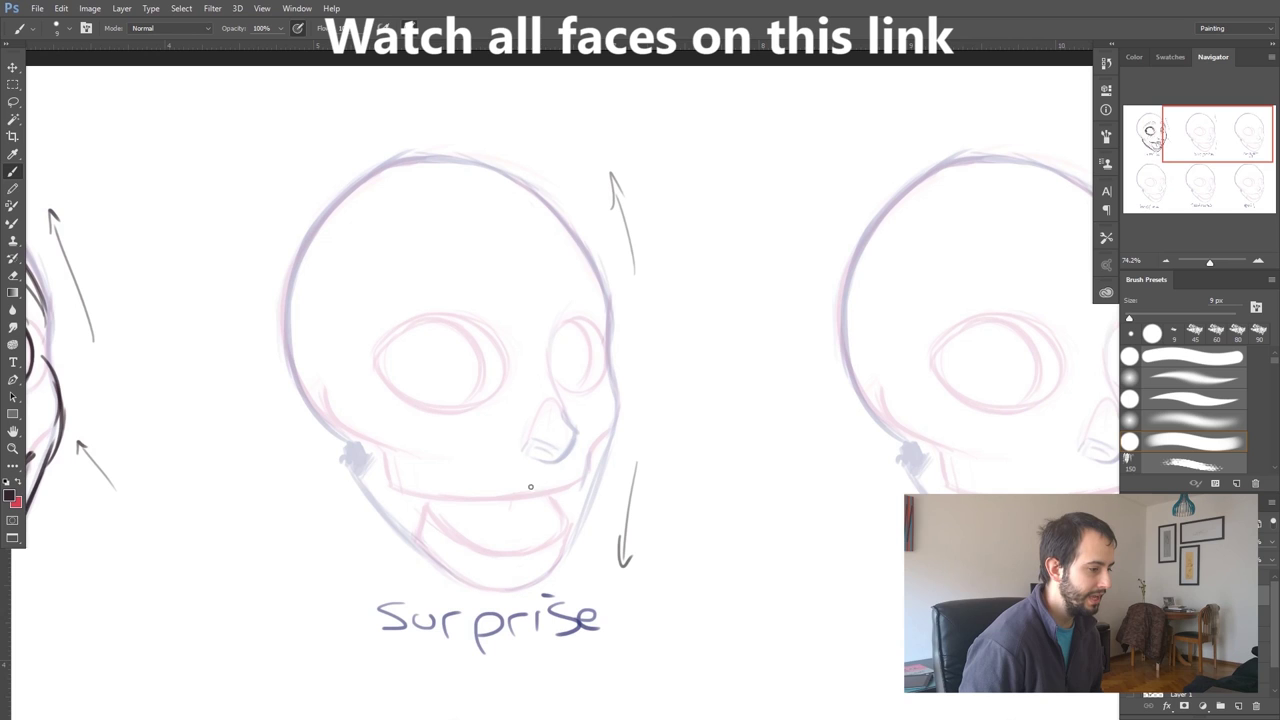
Draw a wide, rounded open mouth with teeth lines and a lower lip on the surprise face
mouse_move(556, 474)
mouse_down()
mouse_move(480, 512)
mouse_move(465, 560)
mouse_up()
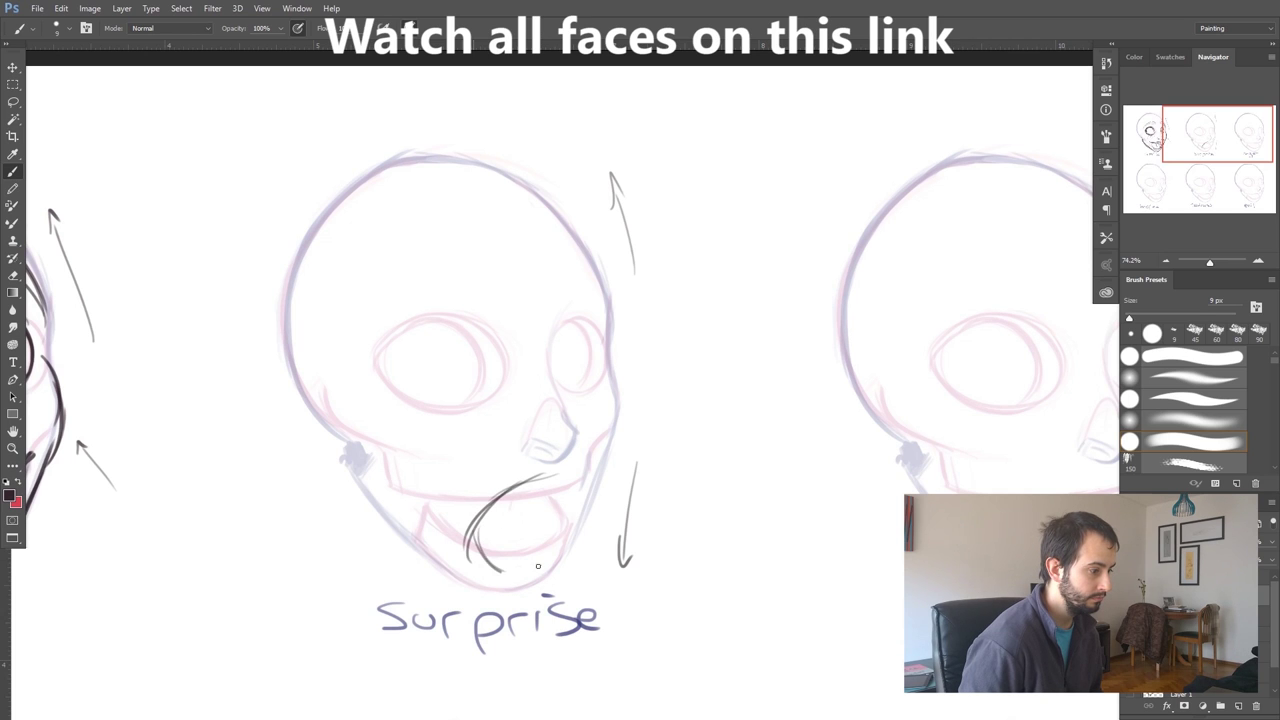
mouse_move(557, 550)
mouse_down()
mouse_move(569, 501)
mouse_move(482, 530)
mouse_move(530, 572)
mouse_move(565, 530)
mouse_move(578, 468)
mouse_move(569, 498)
mouse_move(550, 477)
mouse_move(480, 532)
mouse_up()
mouse_move(542, 484)
mouse_down()
mouse_move(482, 536)
mouse_move(486, 568)
mouse_move(550, 582)
mouse_move(566, 514)
mouse_up()
drag(566, 570, 566, 496)
mouse_move(480, 556)
mouse_down()
mouse_move(549, 542)
mouse_move(505, 551)
mouse_move(565, 502)
mouse_move(509, 506)
mouse_move(576, 472)
mouse_up()
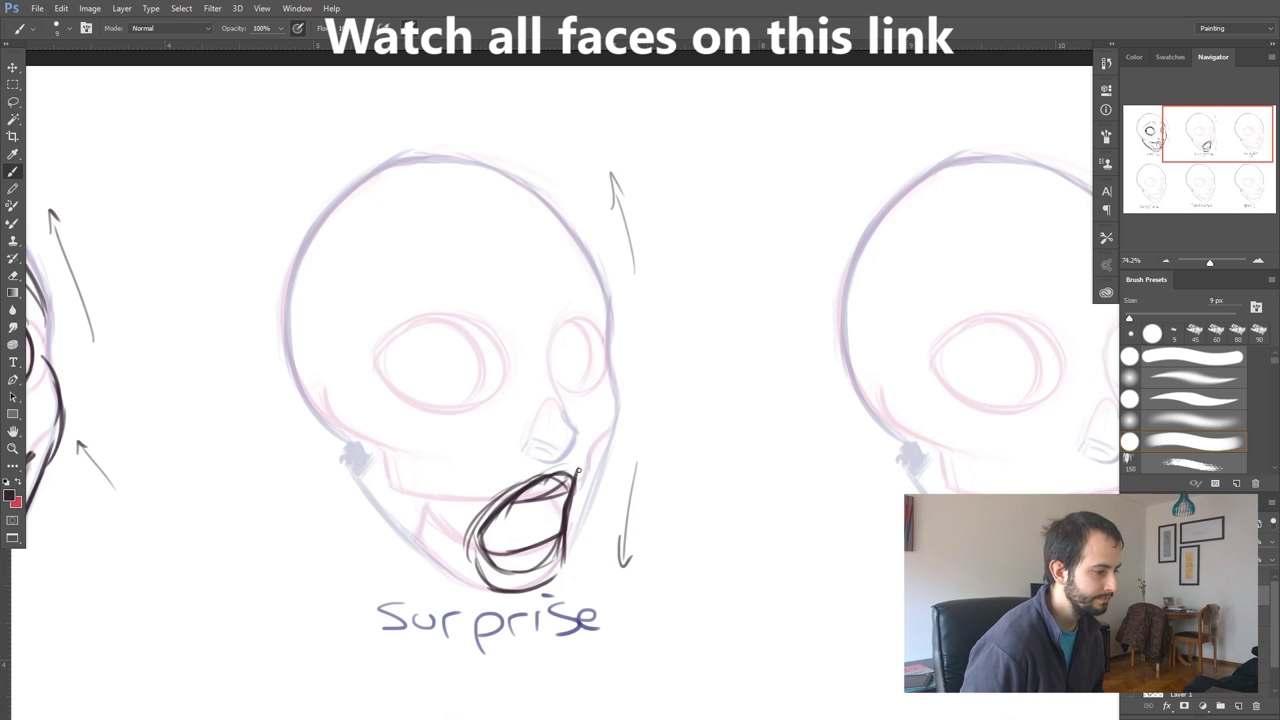
Draw the surprise face's nose with a nostril and its wide round eyes with pupils near the outer edge
drag(574, 428, 561, 460)
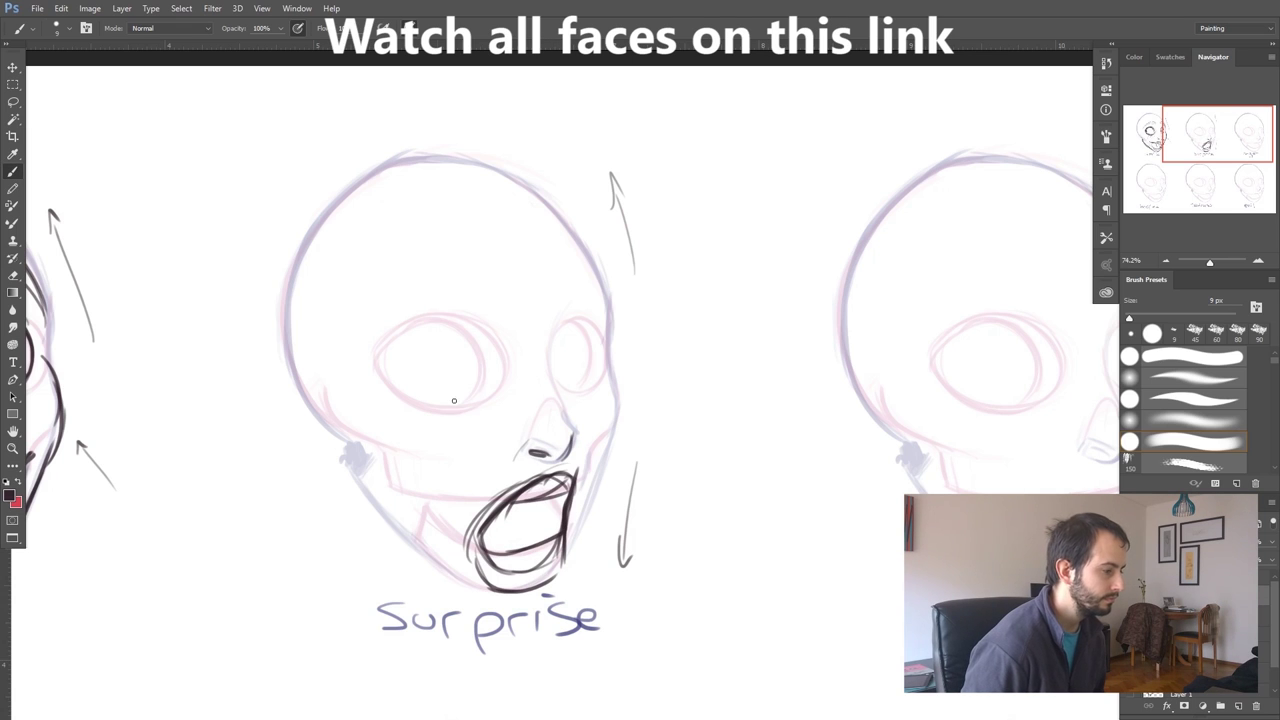
mouse_move(473, 337)
mouse_down()
mouse_move(469, 399)
mouse_move(409, 315)
mouse_move(466, 346)
mouse_move(473, 401)
mouse_move(397, 399)
mouse_move(426, 359)
mouse_up()
drag(472, 416, 458, 306)
mouse_move(578, 314)
mouse_down()
mouse_move(576, 400)
mouse_move(558, 328)
mouse_up()
mouse_move(398, 342)
mouse_down()
mouse_move(393, 388)
mouse_move(390, 350)
mouse_up()
Draw both high, arched eyebrows on the surprise face with rounded inner ends
mouse_move(559, 365)
mouse_down()
mouse_move(562, 378)
mouse_move(578, 256)
mouse_move(545, 258)
mouse_up()
mouse_move(457, 237)
mouse_down()
mouse_move(356, 322)
mouse_move(438, 274)
mouse_move(470, 278)
mouse_up()
drag(458, 234, 476, 278)
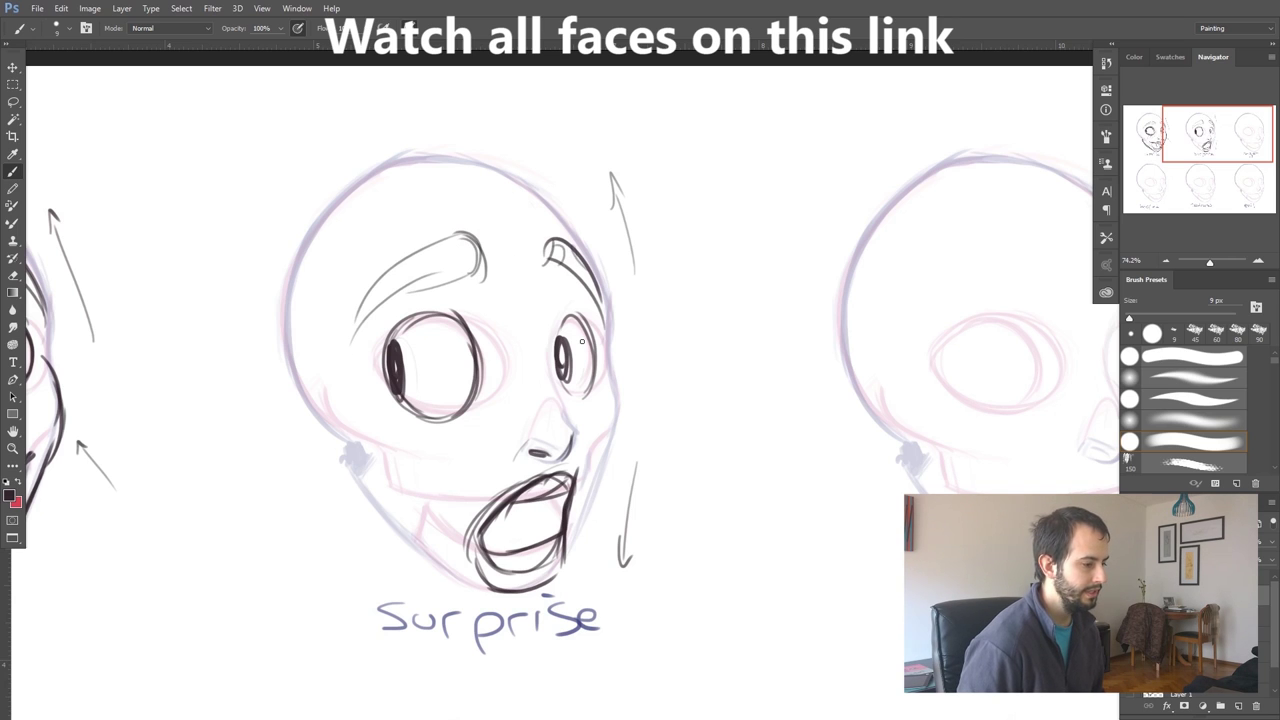
Outline the surprise face's far cheek and near jaw with heavy strokes and add vertical tooth lines inside the mouth
mouse_move(570, 560)
mouse_down()
mouse_move(615, 394)
mouse_move(607, 432)
mouse_move(610, 352)
mouse_up()
drag(614, 406, 614, 292)
mouse_move(459, 584)
mouse_down()
mouse_move(385, 491)
mouse_move(403, 526)
mouse_move(336, 418)
mouse_up()
drag(384, 506, 414, 544)
mouse_move(404, 528)
mouse_down()
mouse_move(488, 583)
mouse_move(376, 486)
mouse_up()
mouse_move(540, 498)
mouse_down()
mouse_move(546, 538)
mouse_move(523, 534)
mouse_up()
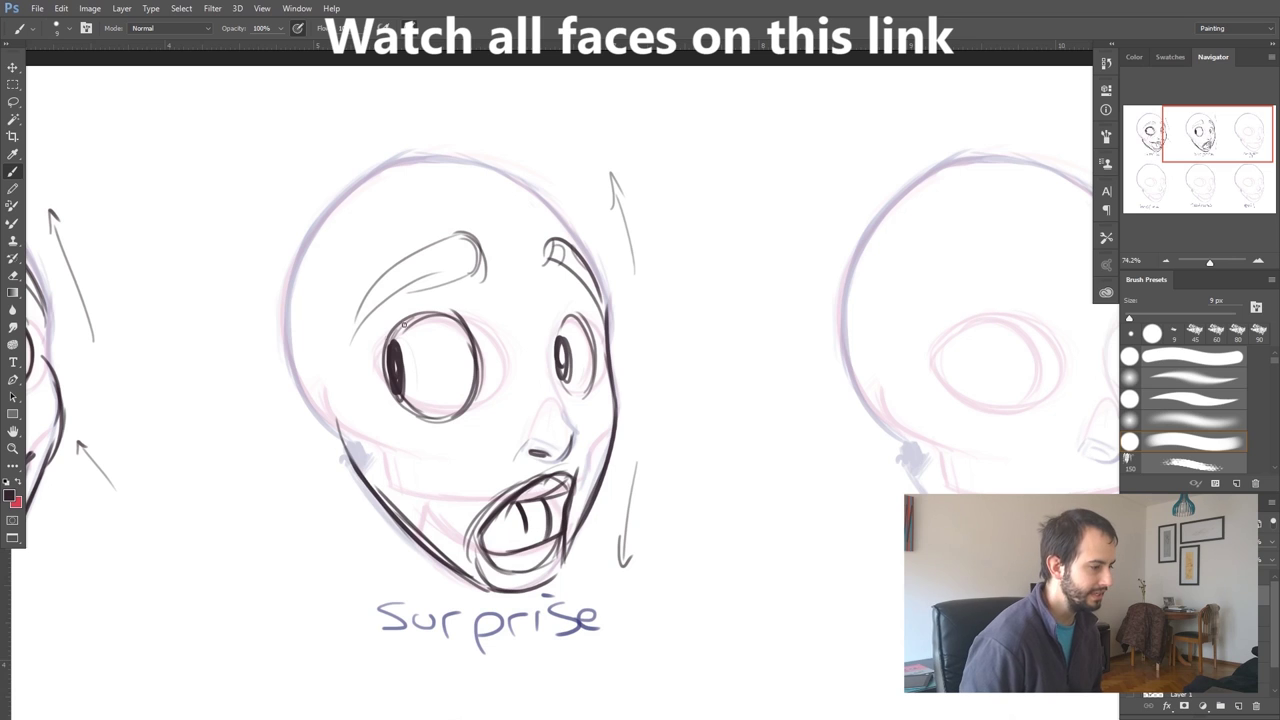
Reinforce the surprise face's near eyebrow and eye outline, and darken the downward arrow beside its jaw
drag(354, 344, 406, 288)
mouse_move(468, 344)
mouse_down()
mouse_move(429, 315)
mouse_move(441, 340)
mouse_move(423, 395)
mouse_move(460, 421)
mouse_up()
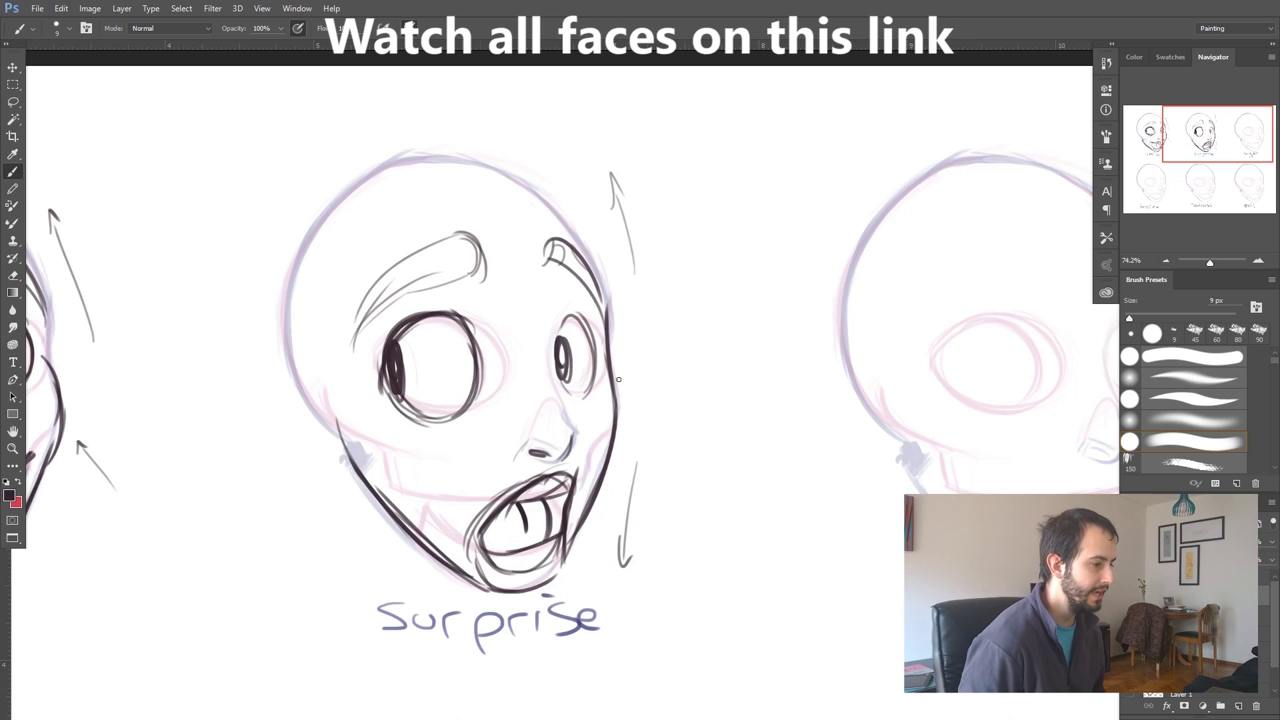
drag(623, 548, 633, 463)
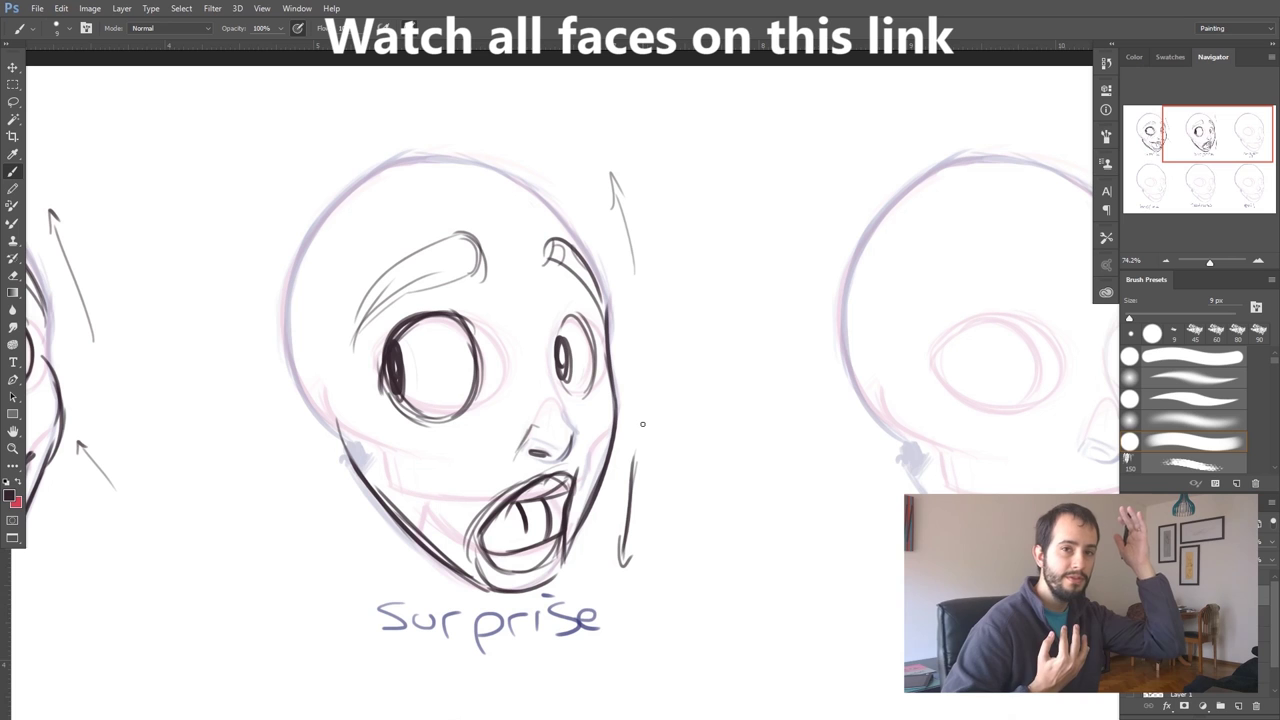
Draw lowered, inward-slanting eyebrows on the anger face with short frown lines between them
drag(653, 474, 246, 471)
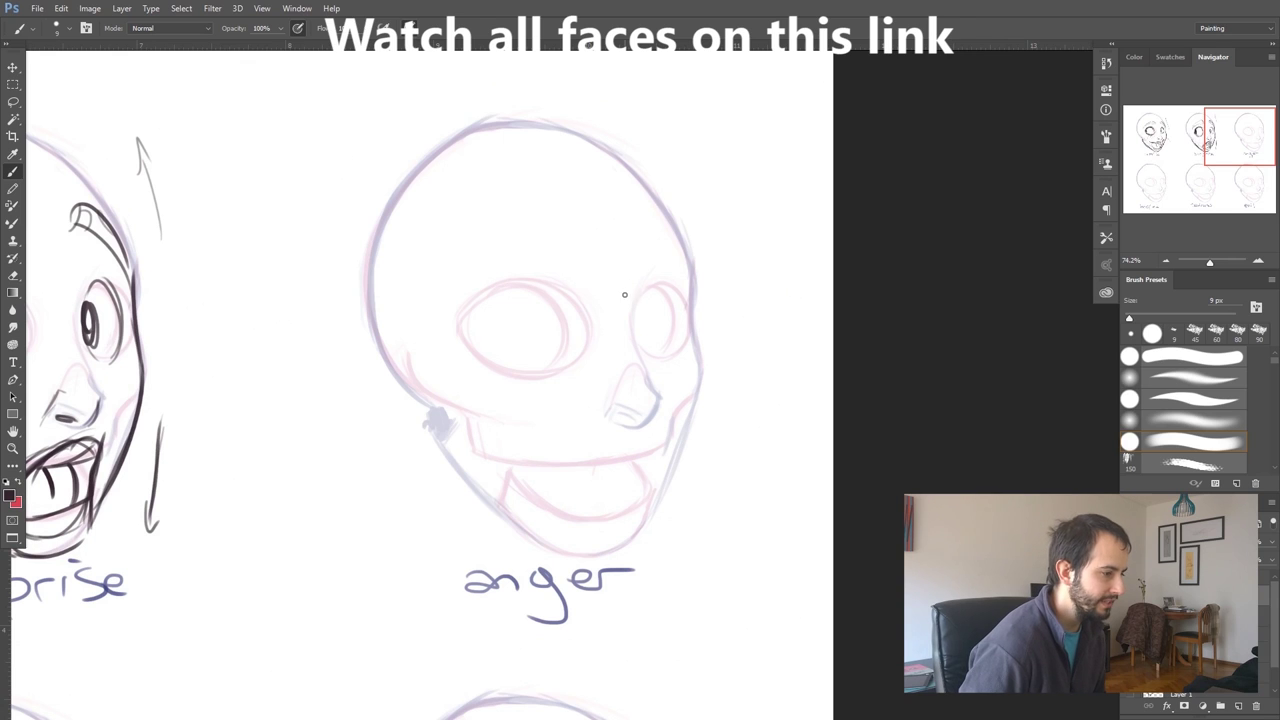
drag(468, 272, 598, 304)
mouse_move(436, 292)
mouse_down()
mouse_move(472, 252)
mouse_move(562, 294)
mouse_up()
mouse_move(500, 264)
mouse_down()
mouse_move(607, 293)
mouse_move(624, 266)
mouse_move(622, 300)
mouse_up()
drag(636, 262, 632, 302)
drag(606, 302, 687, 255)
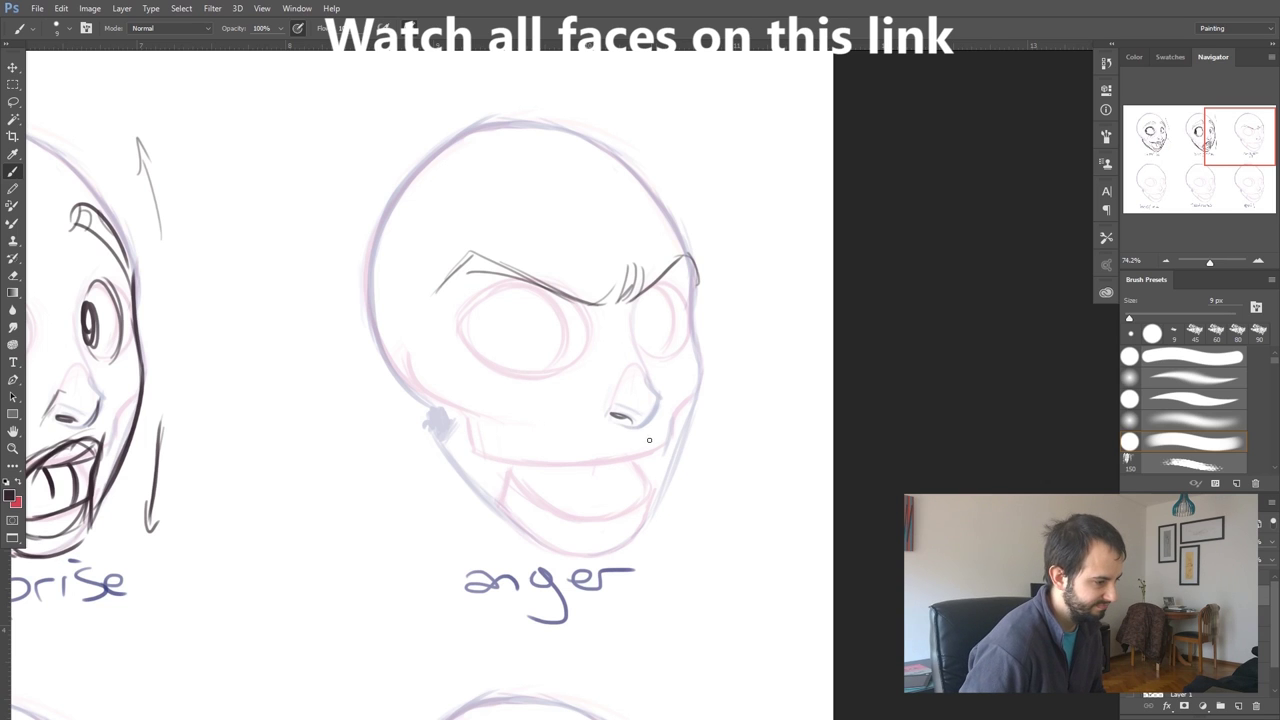
Draw an open, shouting mouth with a raised upper lip and a lower lip on the anger face
mouse_move(585, 437)
mouse_down()
mouse_move(540, 512)
mouse_move(640, 516)
mouse_up()
mouse_move(656, 464)
mouse_down()
mouse_move(651, 496)
mouse_move(662, 432)
mouse_up()
mouse_move(564, 464)
mouse_down()
mouse_move(653, 450)
mouse_move(608, 461)
mouse_move(668, 431)
mouse_move(637, 429)
mouse_move(659, 427)
mouse_move(636, 524)
mouse_up()
mouse_move(542, 488)
mouse_down()
mouse_move(606, 518)
mouse_move(650, 492)
mouse_move(620, 500)
mouse_up()
drag(634, 456, 632, 506)
Add an upward arrow beside the anger face's cheek and a downward arrow pointing at its far brow
drag(721, 420, 756, 535)
drag(712, 396, 724, 430)
drag(768, 240, 729, 307)
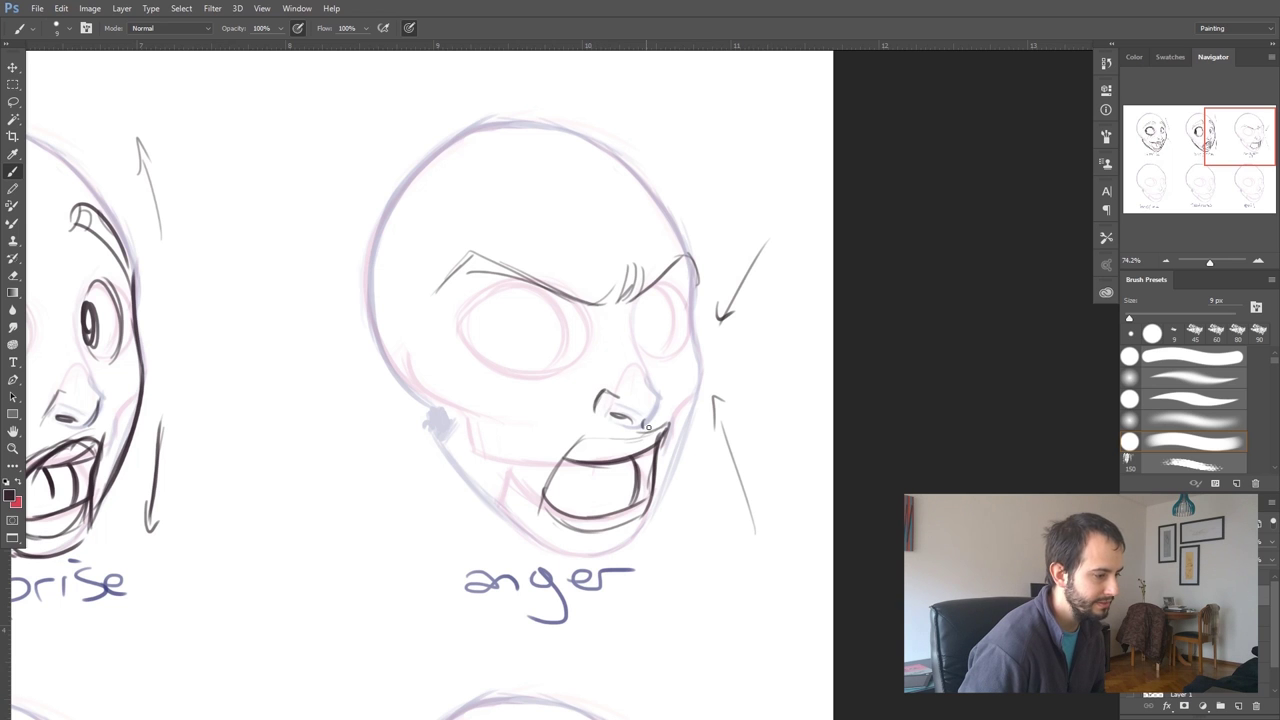
Draw the anger face's nose profile, a forehead crease above the brow, the cheek fold and the tightened lower eyelids
drag(641, 422, 660, 397)
drag(630, 330, 658, 398)
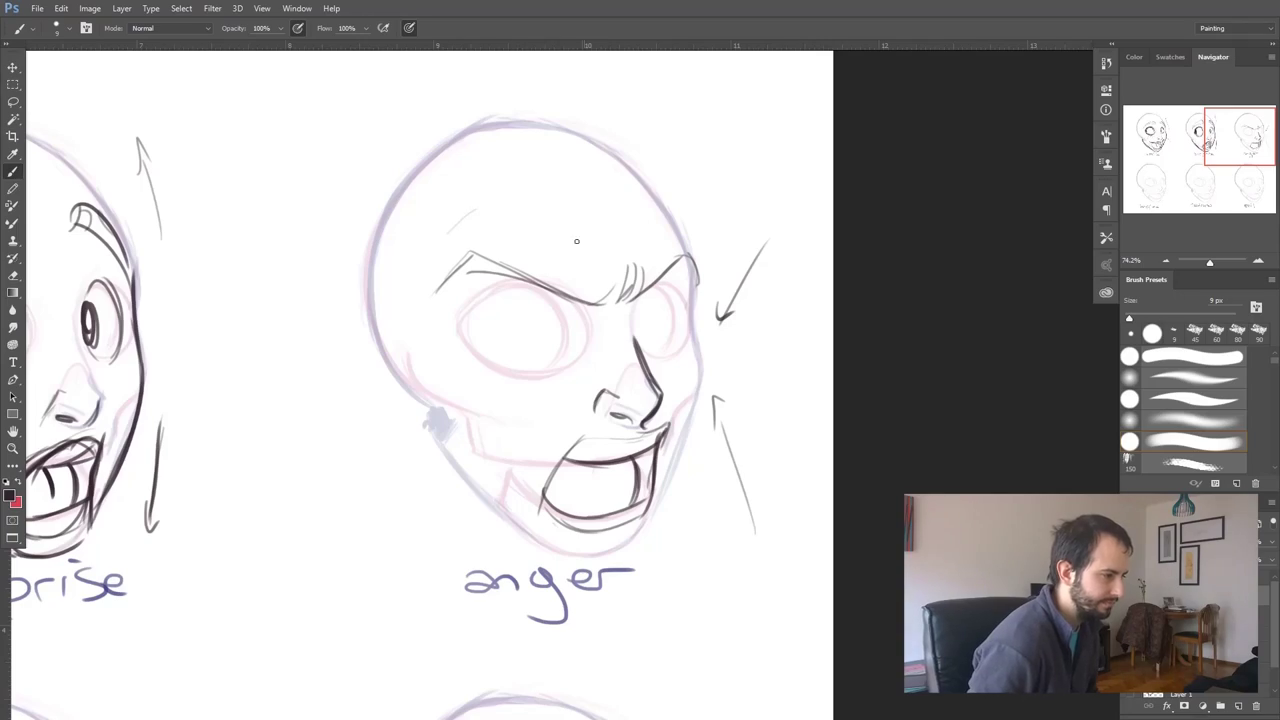
drag(567, 243, 617, 272)
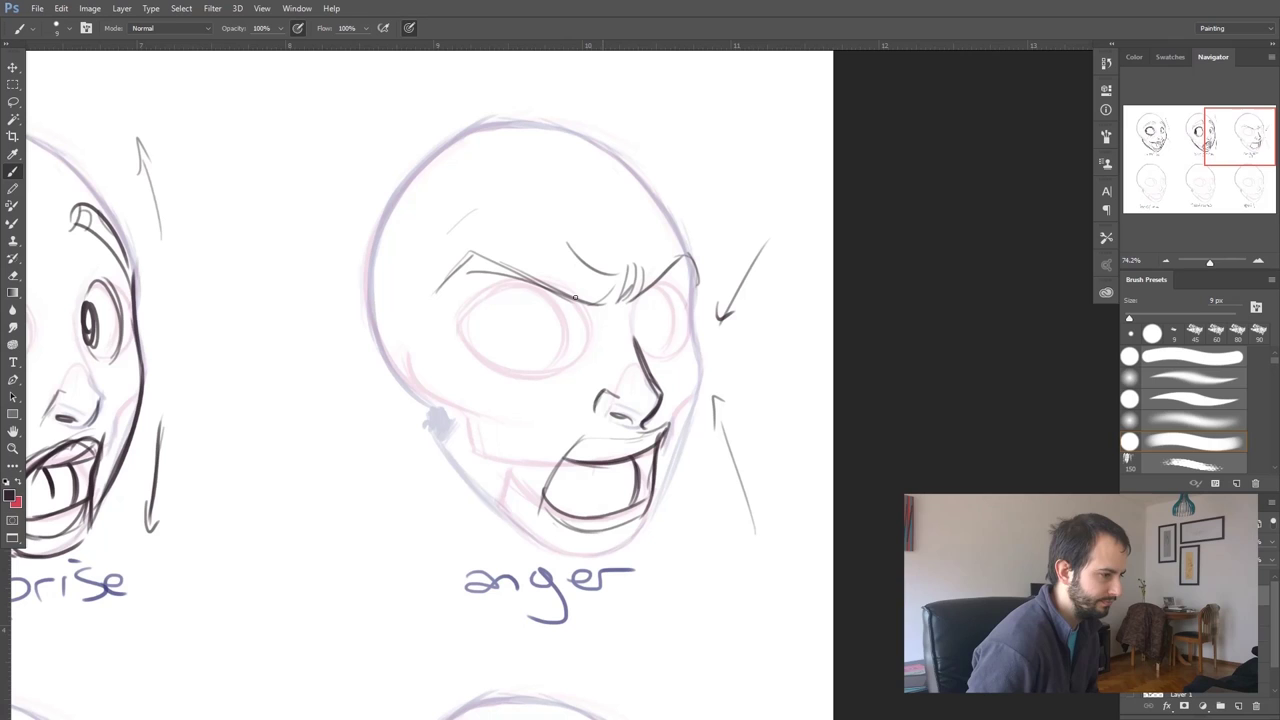
mouse_move(524, 361)
mouse_down()
mouse_move(424, 347)
mouse_move(562, 356)
mouse_move(558, 426)
mouse_up()
drag(676, 338, 649, 348)
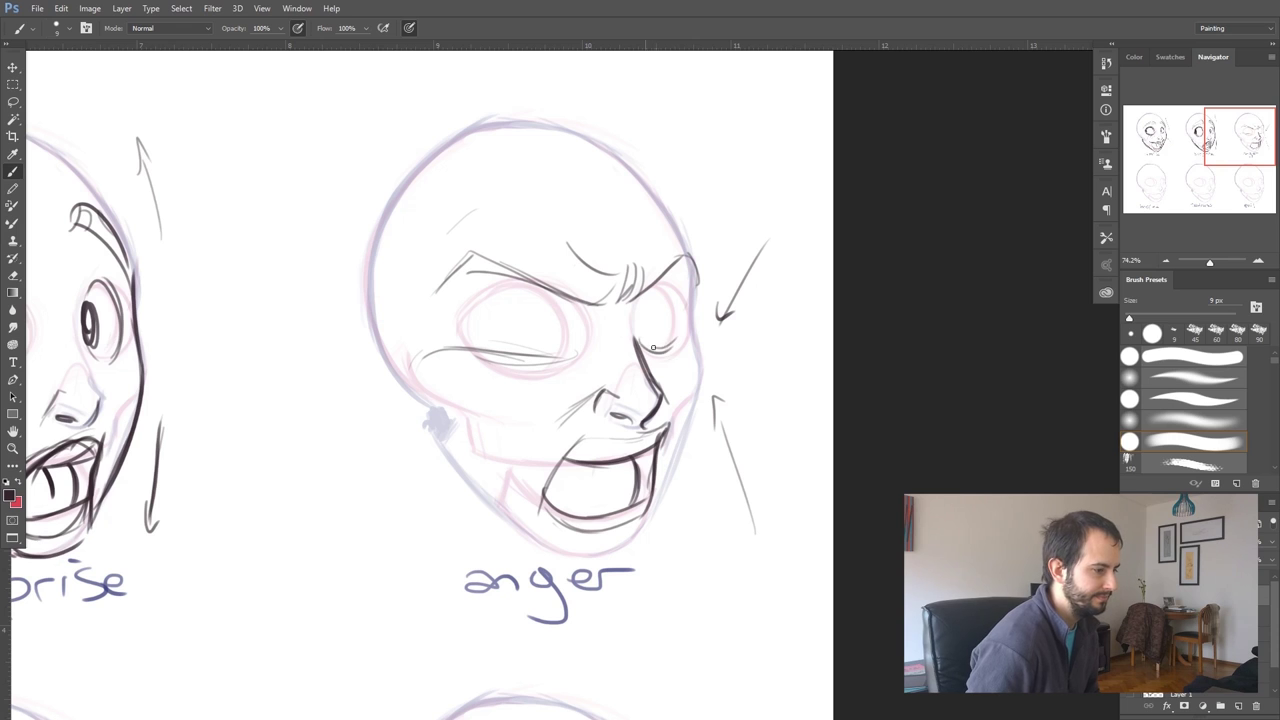
Draw the anger face's eyeball outlines beneath the brows and fill both narrow pupils near the outer edges
drag(662, 294, 678, 340)
mouse_move(548, 352)
mouse_down()
mouse_move(514, 292)
mouse_move(466, 334)
mouse_move(518, 288)
mouse_up()
mouse_move(462, 334)
mouse_down()
mouse_move(488, 292)
mouse_move(538, 291)
mouse_move(461, 323)
mouse_move(463, 340)
mouse_up()
mouse_move(638, 310)
mouse_down()
mouse_move(640, 340)
mouse_move(669, 342)
mouse_up()
Add a tooth line inside the anger face's mouth and outline its chin and far cheek
drag(560, 530, 628, 524)
drag(582, 466, 600, 504)
mouse_move(605, 552)
mouse_down()
mouse_move(654, 507)
mouse_move(700, 376)
mouse_up()
drag(686, 332, 700, 375)
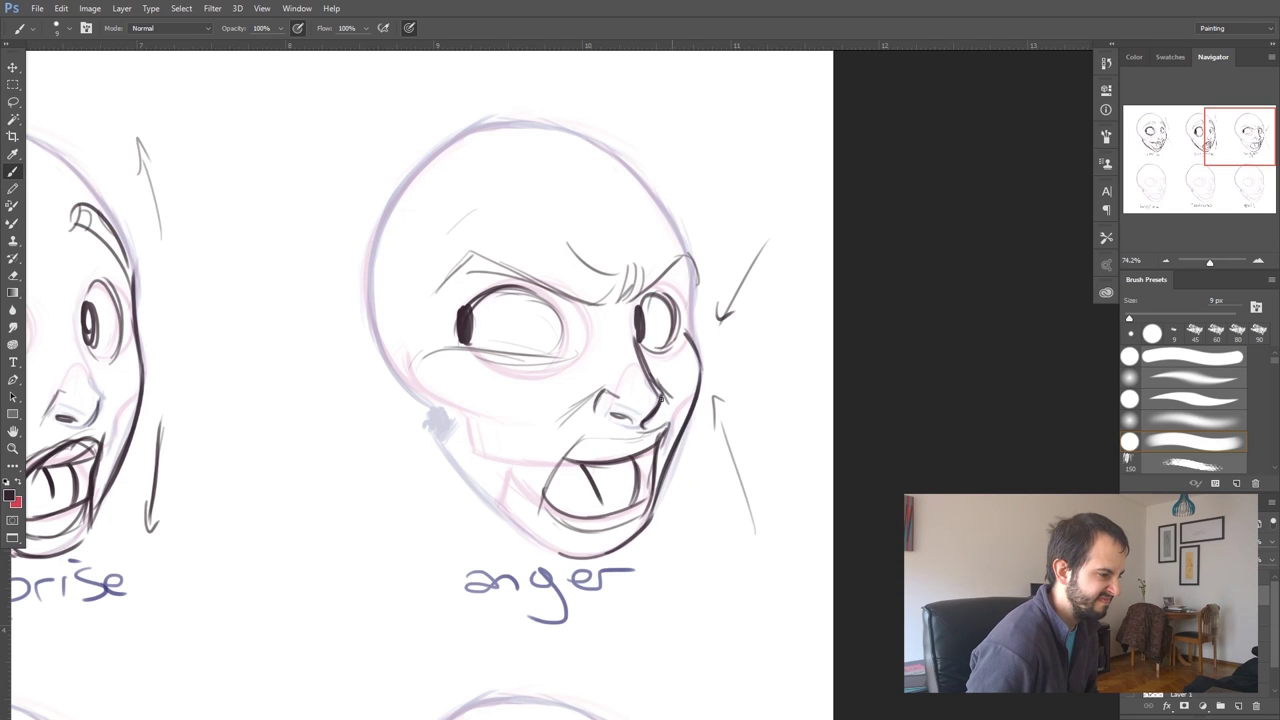
Outline the anger face's near jaw from chin to ear and reinforce the inner edge of its near eye
drag(602, 410, 630, 424)
drag(558, 546, 433, 447)
mouse_move(414, 386)
mouse_down()
mouse_move(390, 352)
mouse_move(398, 306)
mouse_up()
drag(567, 335, 548, 298)
drag(582, 318, 557, 297)
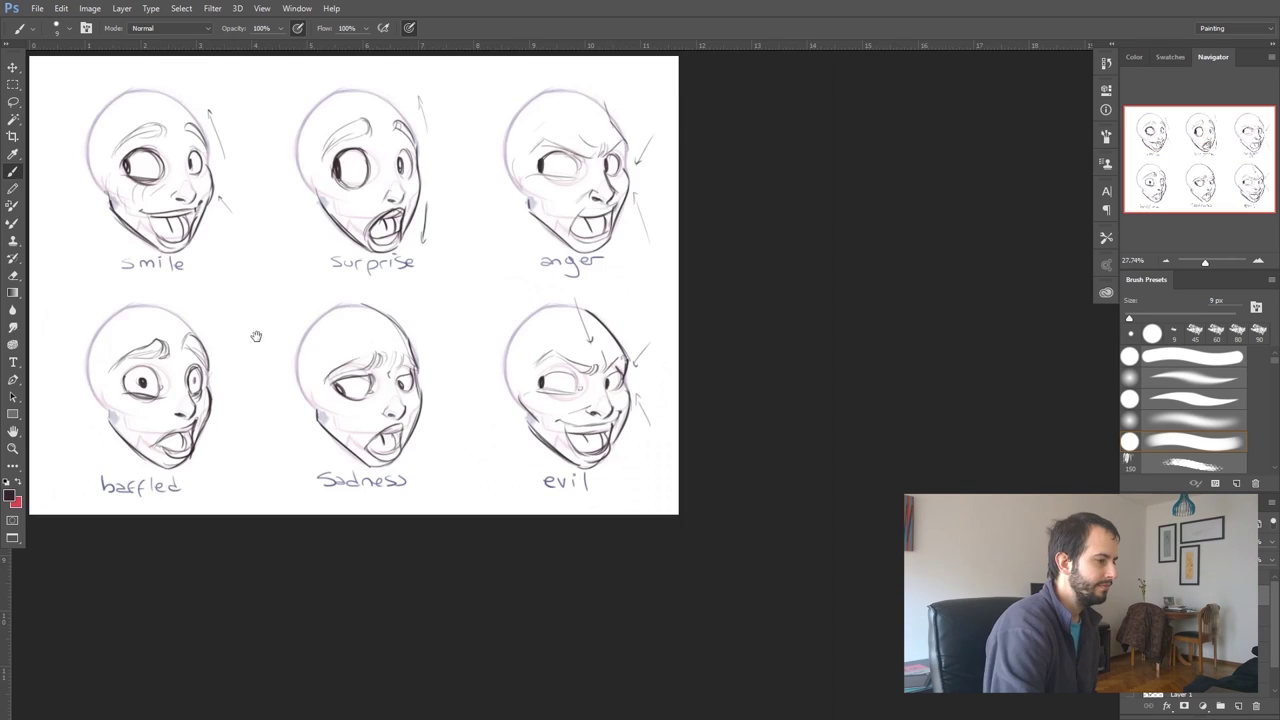
drag(257, 337, 453, 438)
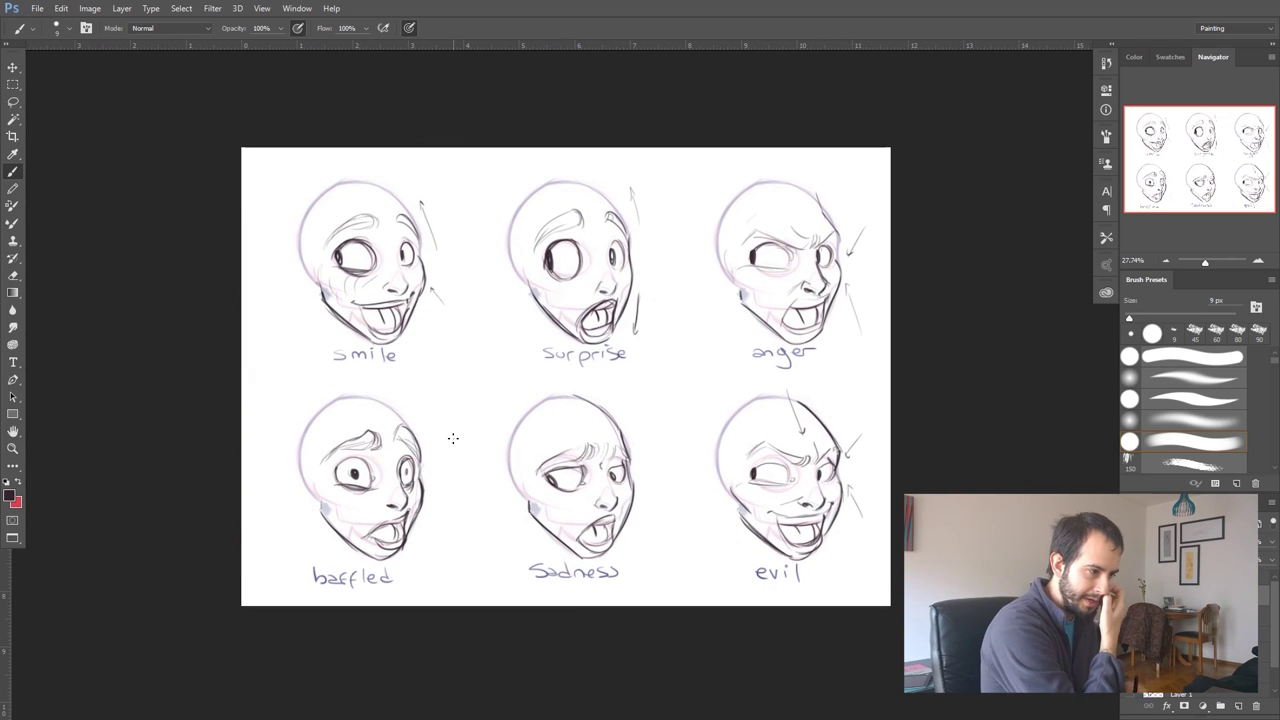
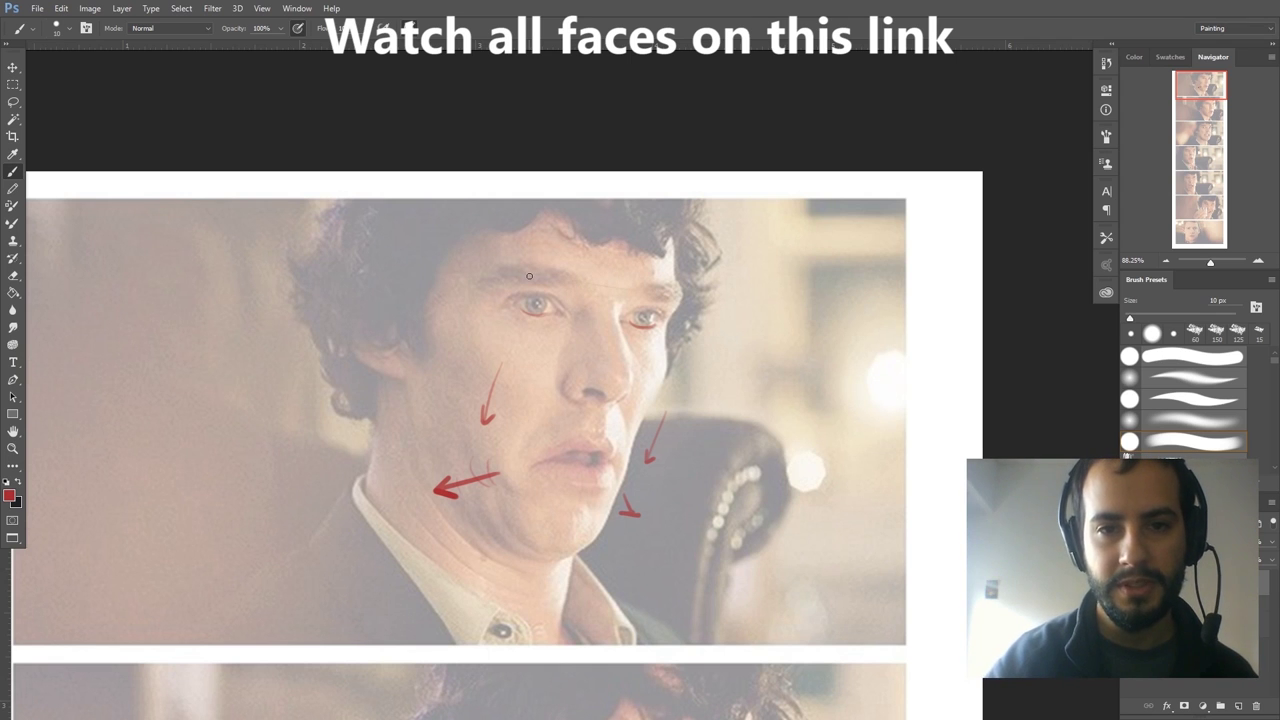
Draw red arrows on the second reference photo's forehead, pointing down and inward toward the brows
drag(523, 465, 606, 366)
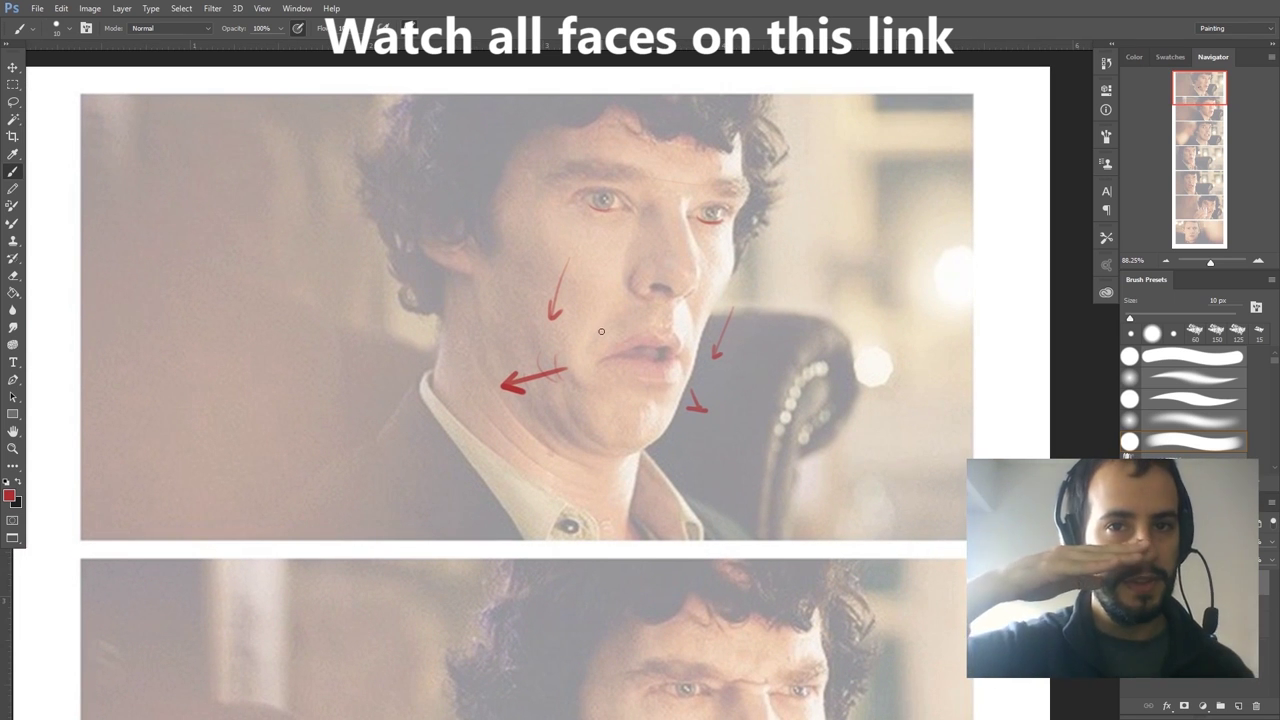
mouse_move(508, 543)
mouse_down()
mouse_move(514, 434)
mouse_move(469, 451)
mouse_up()
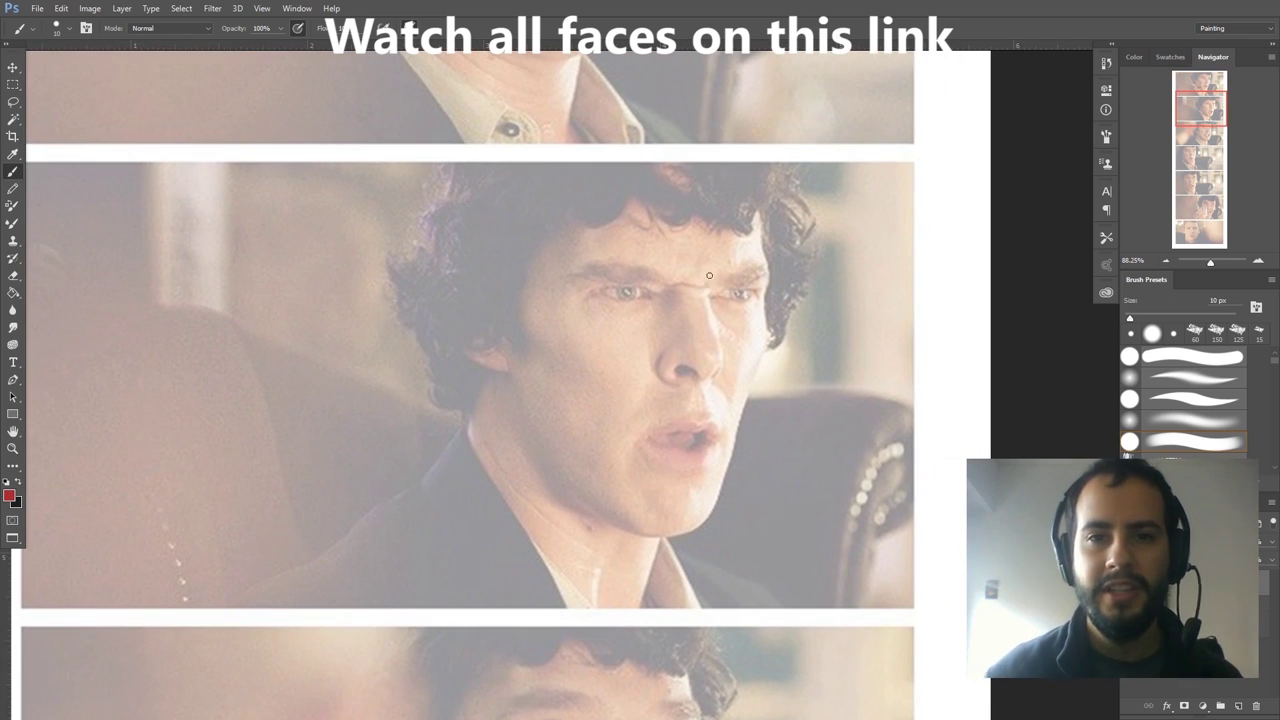
mouse_move(724, 194)
mouse_down()
mouse_move(707, 236)
mouse_move(743, 250)
mouse_up()
drag(634, 219, 660, 242)
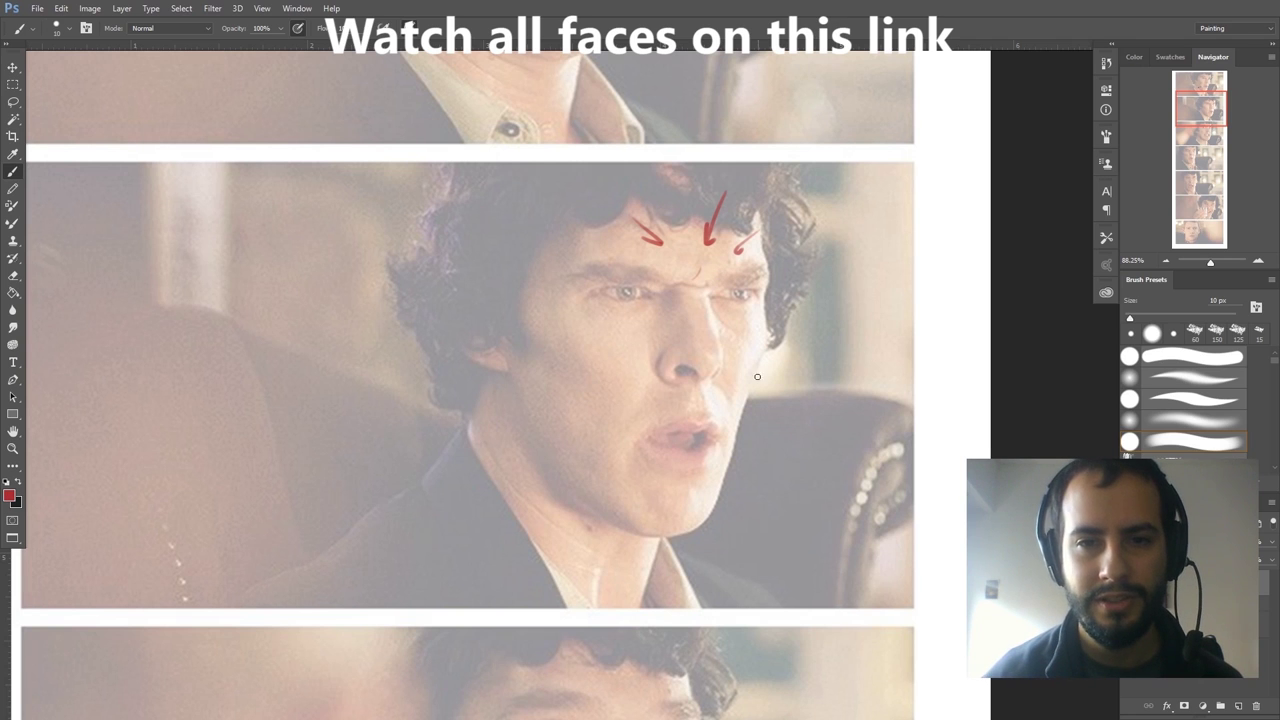
Mark the second photo with downward arrows along both cheeks and small arrows and lines under the eyes
drag(778, 345, 747, 438)
mouse_move(590, 355)
mouse_down()
mouse_move(582, 398)
mouse_move(598, 406)
mouse_up()
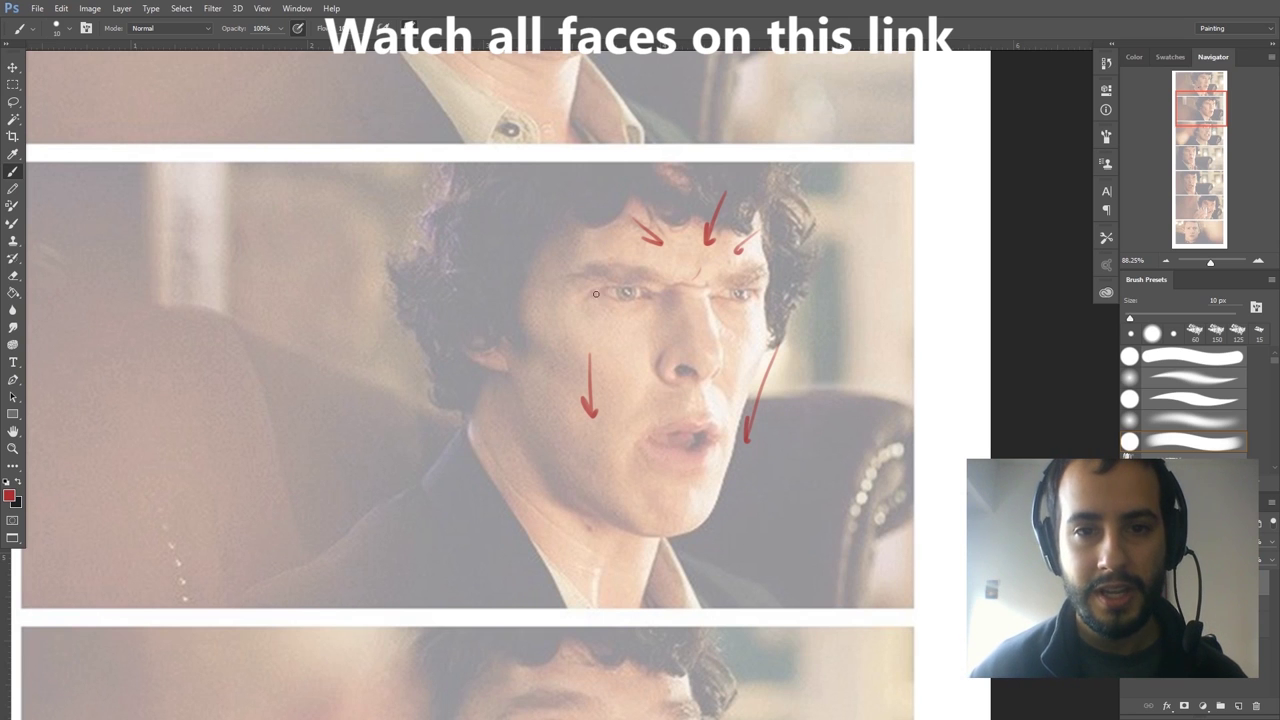
mouse_move(603, 294)
mouse_down()
mouse_move(641, 306)
mouse_move(577, 301)
mouse_move(637, 310)
mouse_move(600, 316)
mouse_up()
mouse_move(747, 323)
mouse_down()
mouse_move(741, 309)
mouse_move(752, 315)
mouse_up()
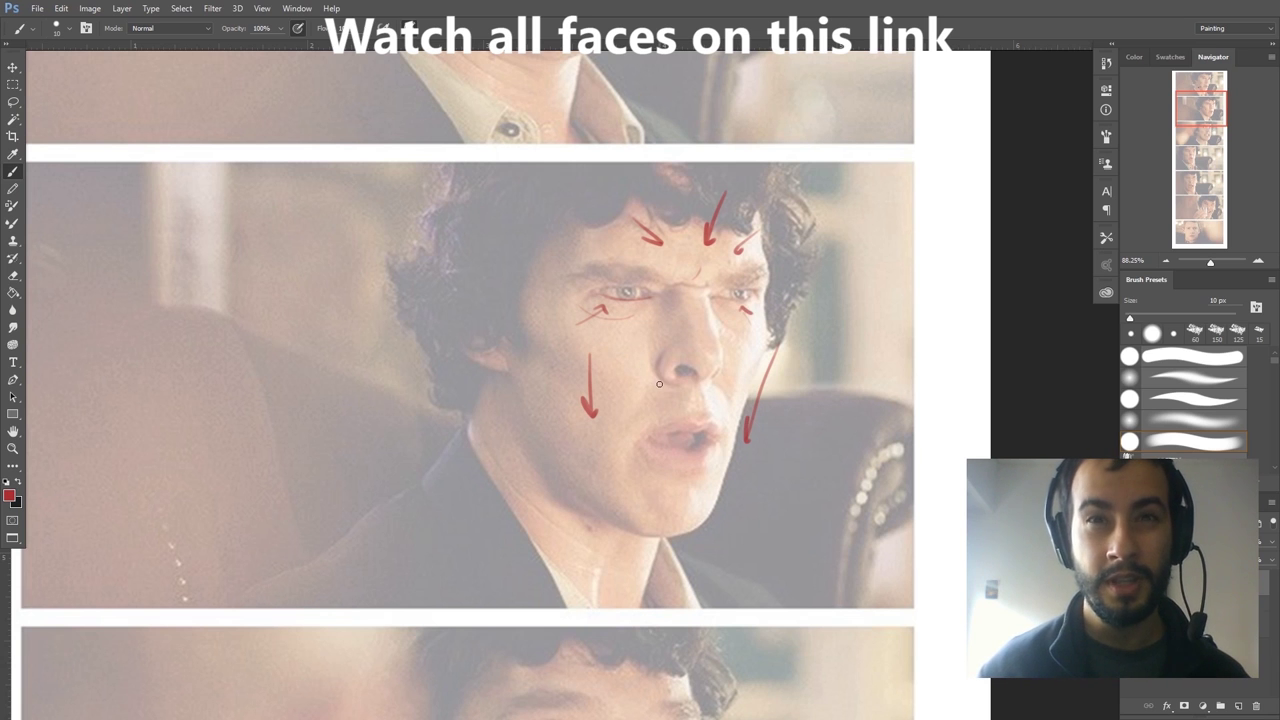
Mark the third photo with a forward arrow across the jaw, lower eyelid lines and upward arrows beneath both eyes
drag(491, 523, 423, 287)
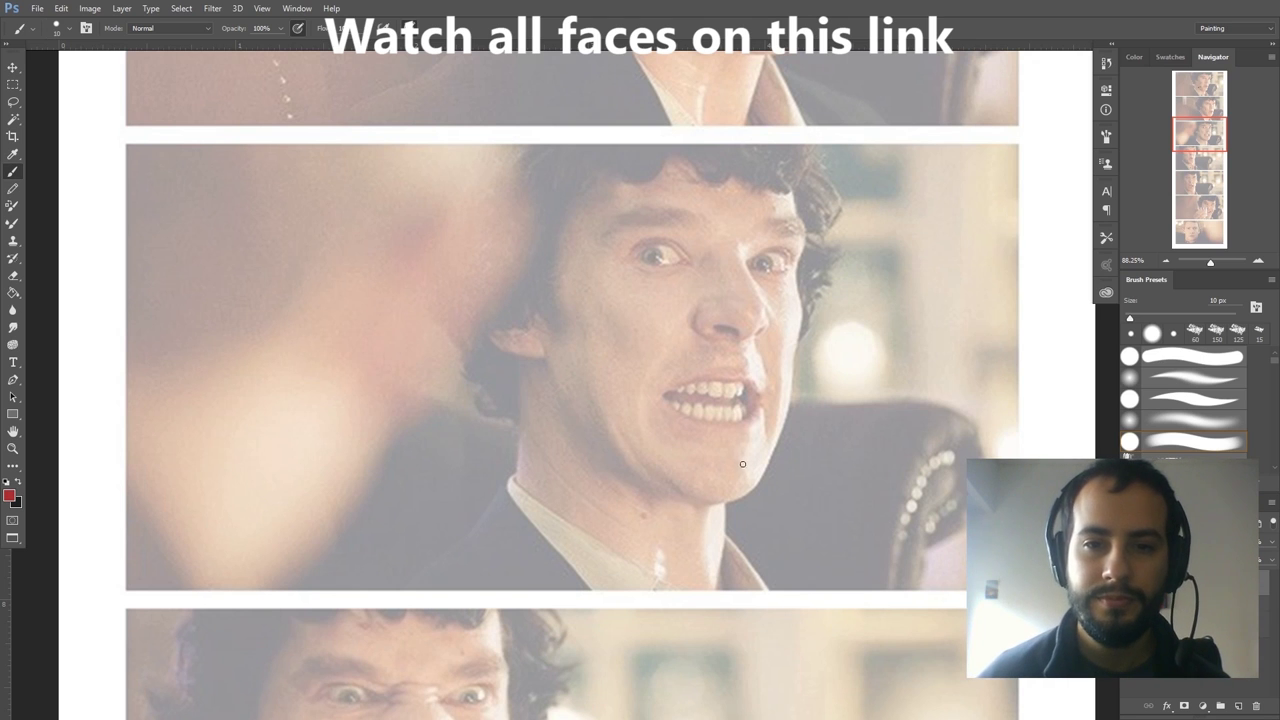
drag(603, 449, 670, 460)
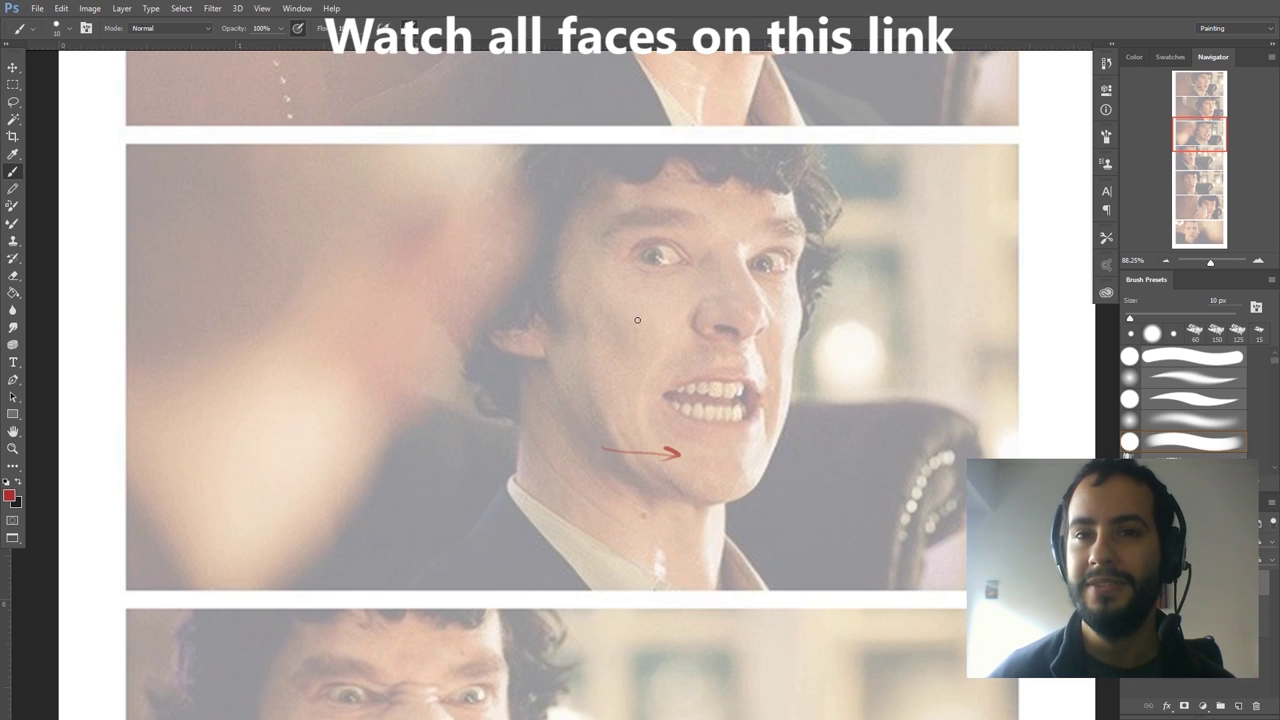
click(810, 240)
drag(756, 268, 789, 264)
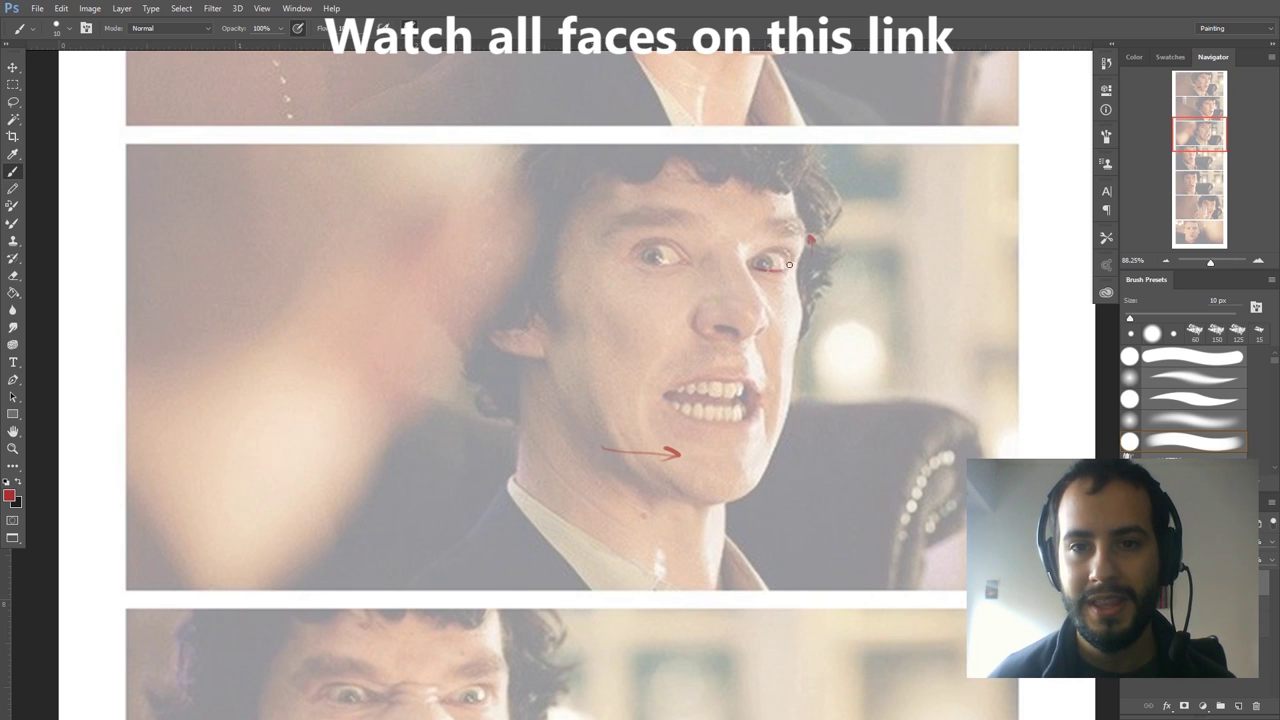
drag(639, 257, 691, 262)
mouse_move(617, 298)
mouse_down()
mouse_move(640, 274)
mouse_move(643, 285)
mouse_up()
mouse_move(787, 305)
mouse_down()
mouse_move(778, 286)
mouse_move(786, 293)
mouse_up()
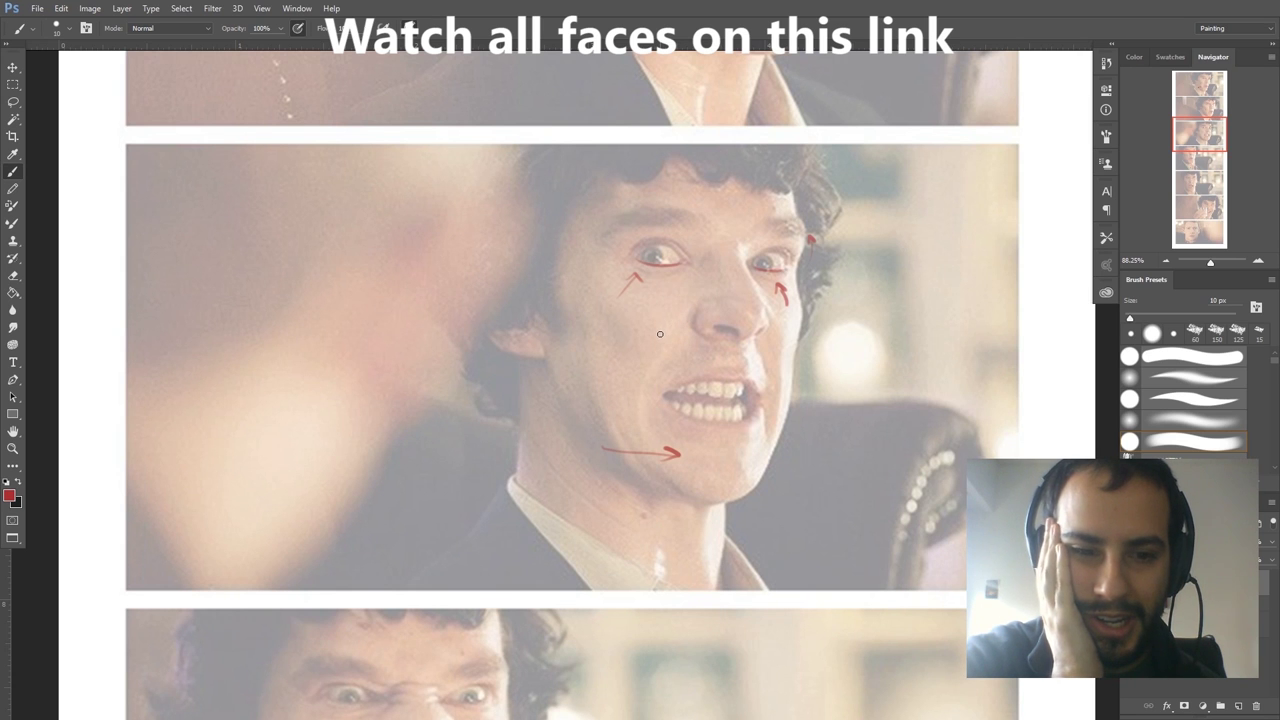
Add downward arrows beside the nose in the second photo and upward, outward arrows from the nostrils in the third
mouse_move(664, 190)
mouse_down()
mouse_move(626, 470)
mouse_move(625, 406)
mouse_up()
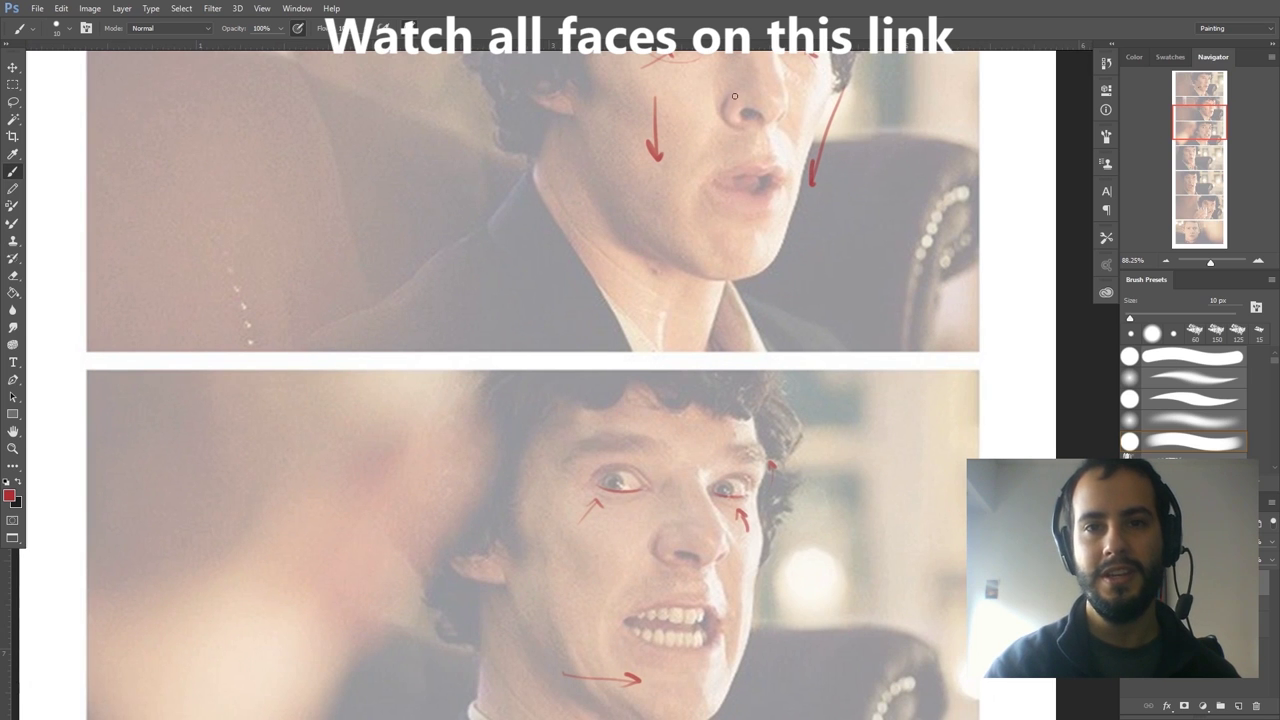
mouse_move(731, 88)
mouse_down()
mouse_move(709, 133)
mouse_move(790, 138)
mouse_up()
key(space)
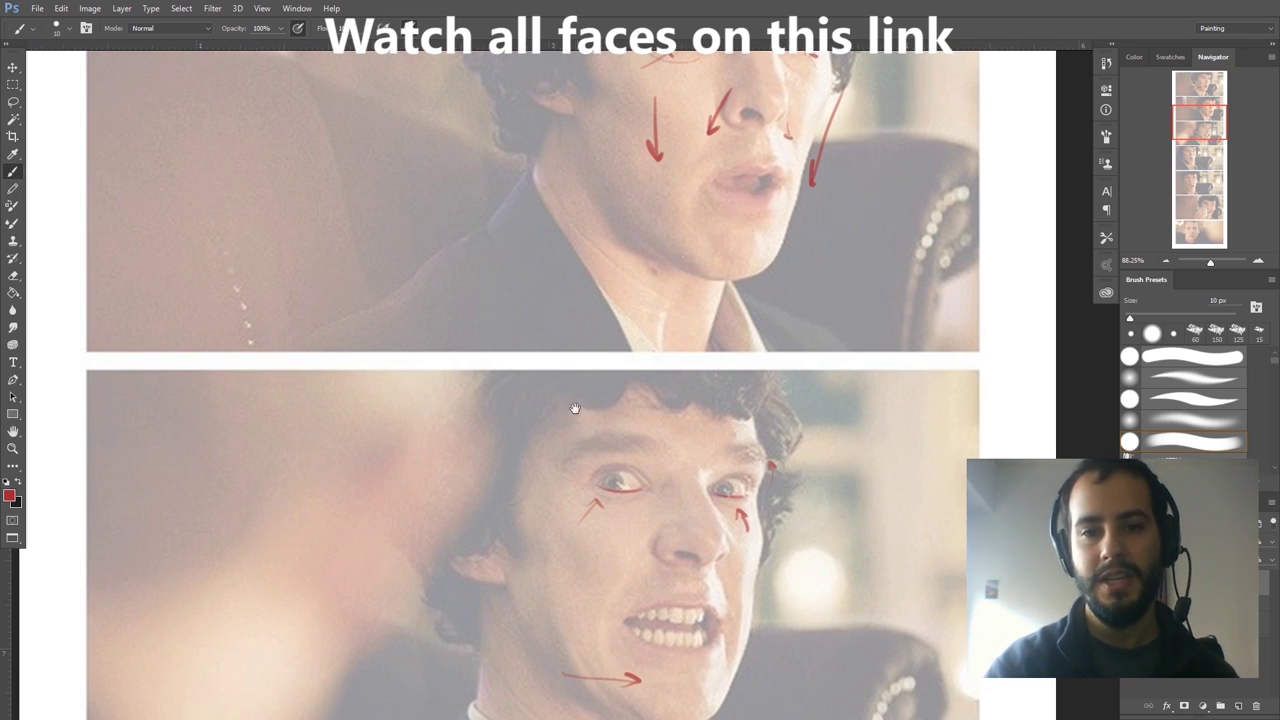
drag(575, 408, 562, 301)
mouse_move(665, 451)
mouse_down()
mouse_move(632, 428)
mouse_move(642, 436)
mouse_up()
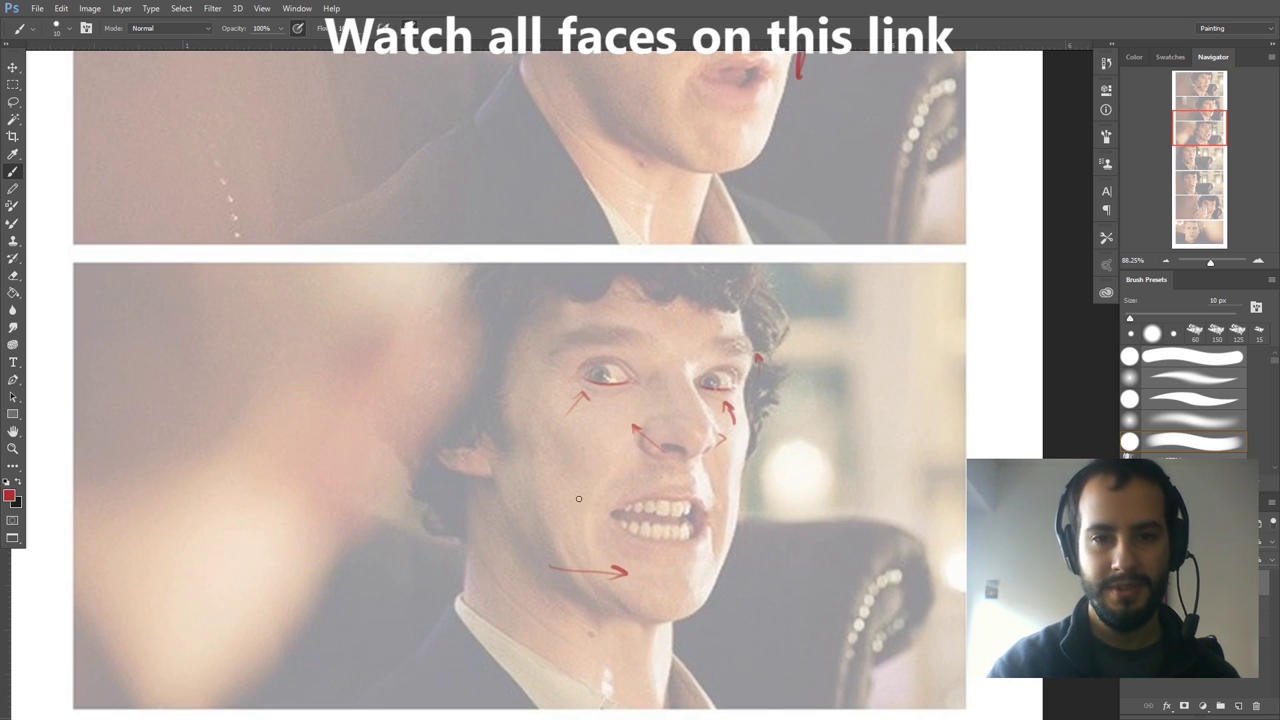
Draw long upward arrows along both cheeks in the third photo
drag(579, 385, 570, 338)
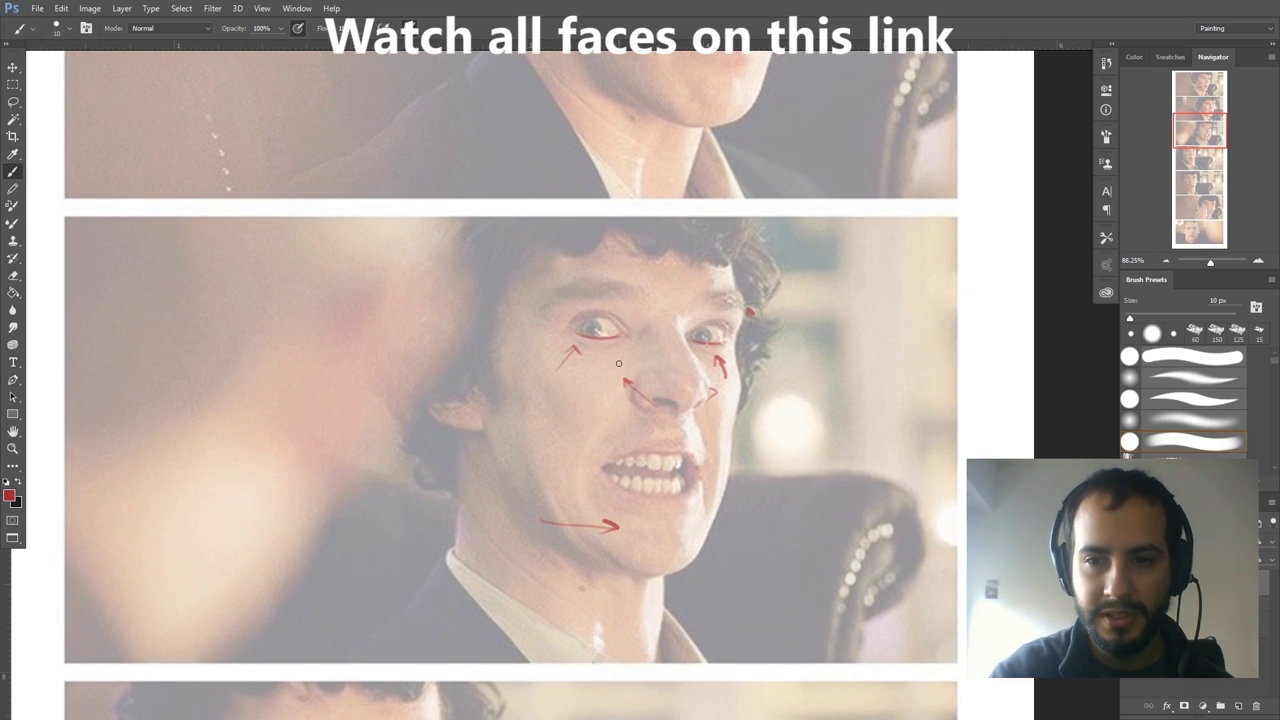
drag(747, 458, 754, 408)
mouse_move(541, 446)
mouse_down()
mouse_move(566, 382)
mouse_move(576, 392)
mouse_up()
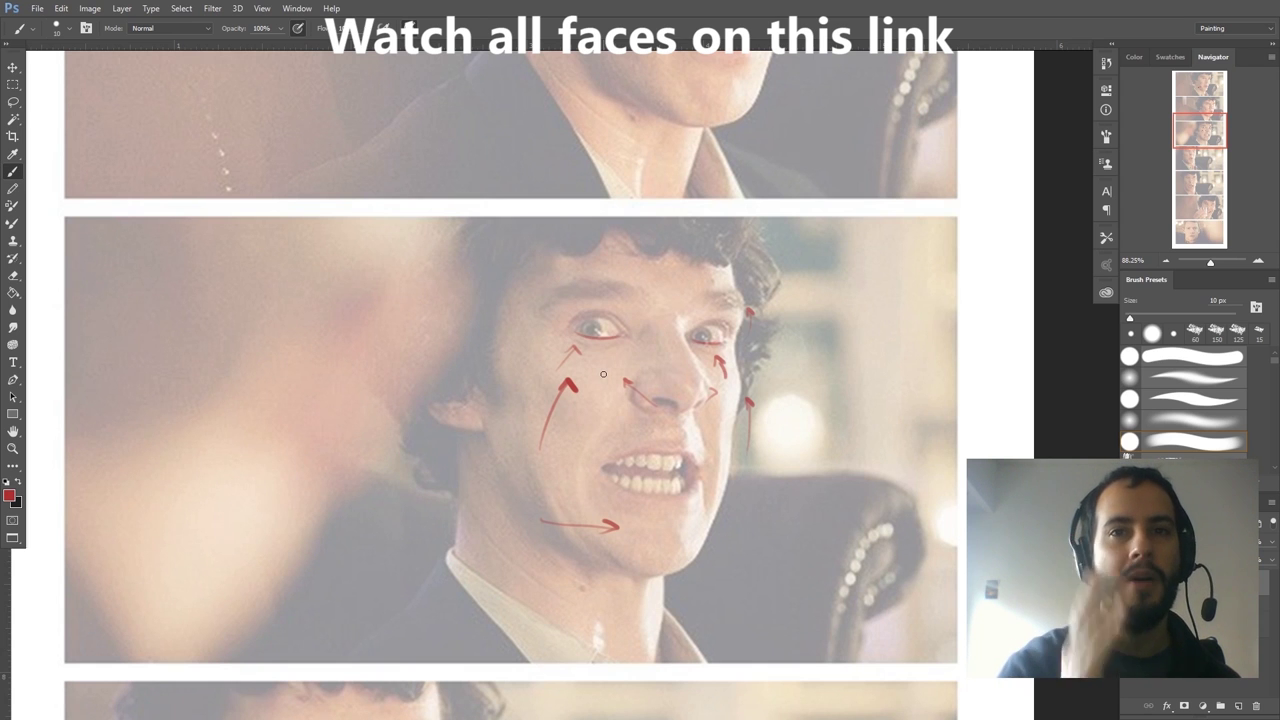
Draw arrows on the fourth photo pointing up along both sides of the nose and inward from both cheeks
drag(551, 531, 605, 373)
drag(555, 441, 527, 457)
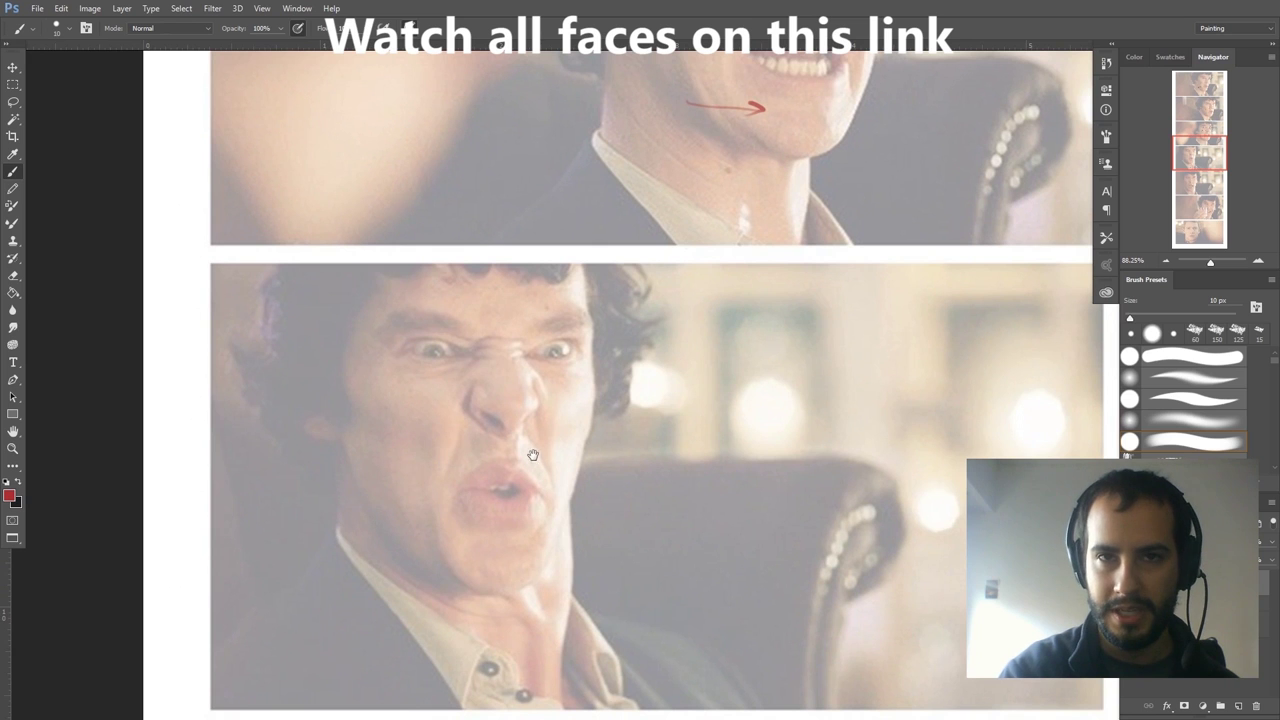
drag(543, 449, 600, 443)
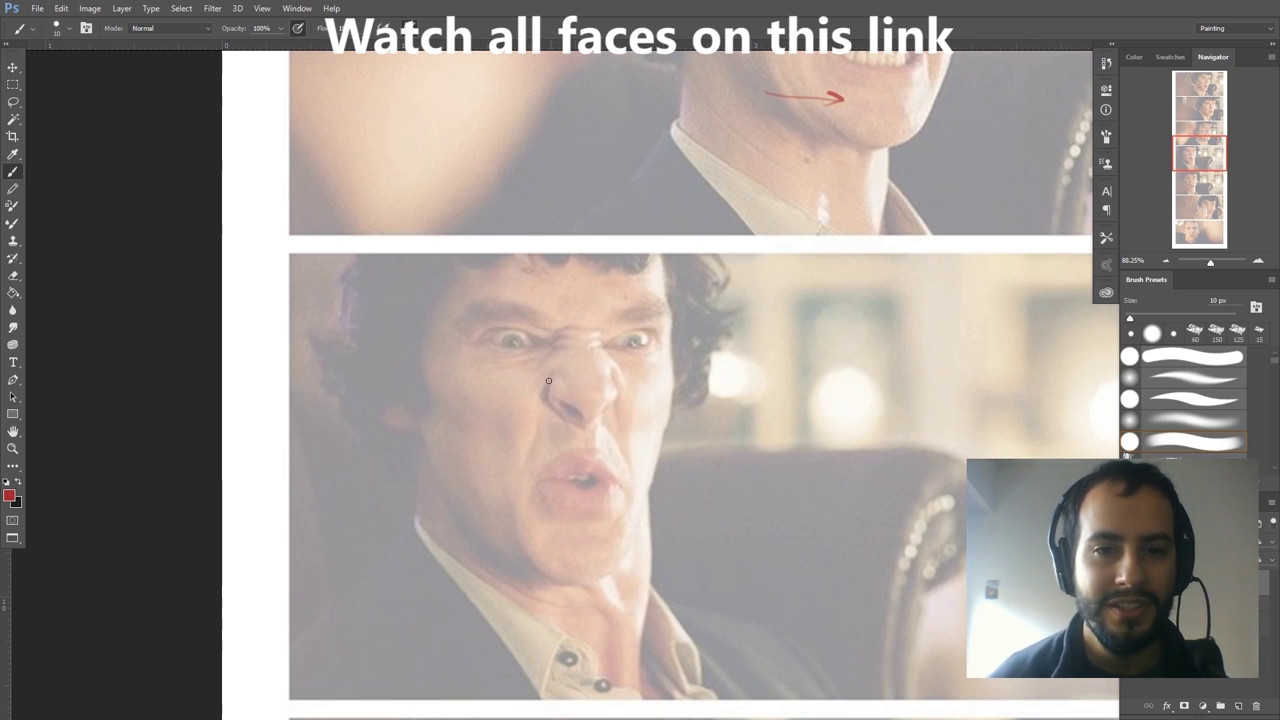
mouse_move(517, 430)
mouse_down()
mouse_move(518, 394)
mouse_move(554, 380)
mouse_up()
mouse_move(645, 410)
mouse_down()
mouse_move(623, 378)
mouse_move(657, 367)
mouse_up()
drag(437, 415, 494, 374)
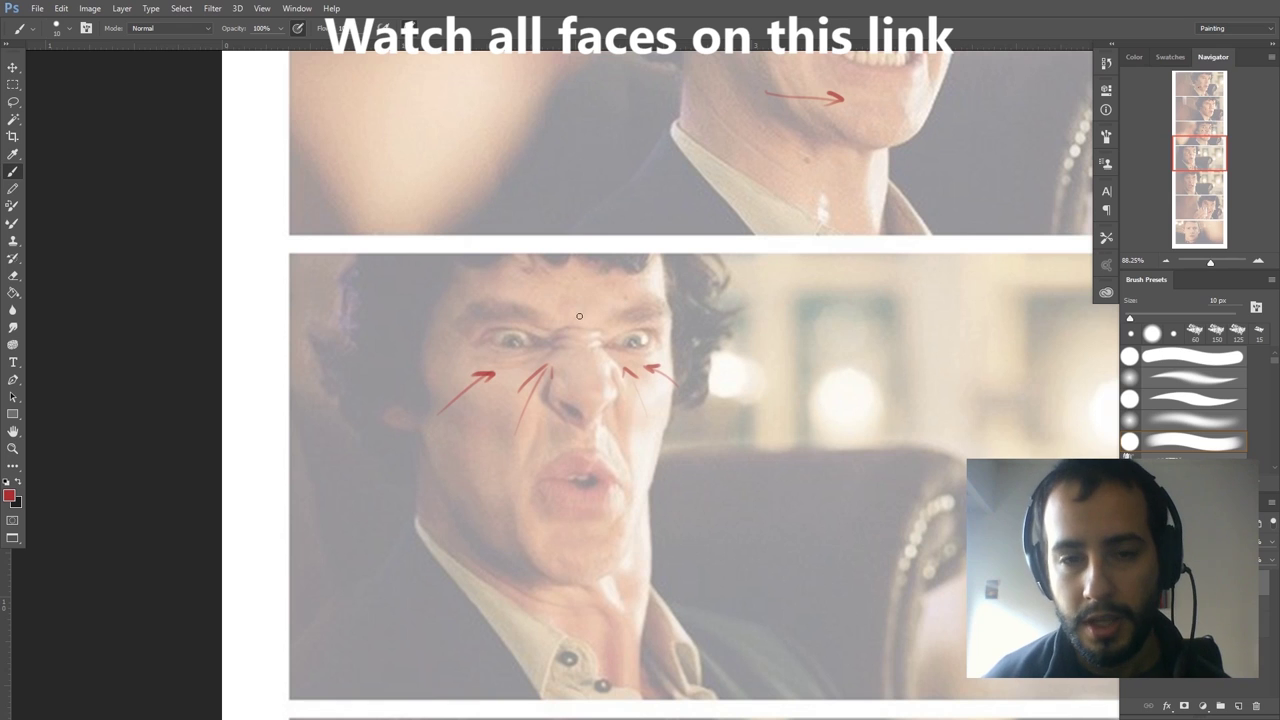
Draw three arrows on the fourth photo's forehead converging down toward the point between the eyebrows
drag(583, 274, 584, 318)
mouse_move(577, 306)
mouse_down()
mouse_move(585, 320)
mouse_move(597, 306)
mouse_up()
drag(616, 306, 637, 277)
mouse_move(613, 300)
mouse_down()
mouse_move(615, 312)
mouse_move(628, 306)
mouse_up()
mouse_move(489, 282)
mouse_down()
mouse_move(555, 320)
mouse_move(550, 310)
mouse_up()
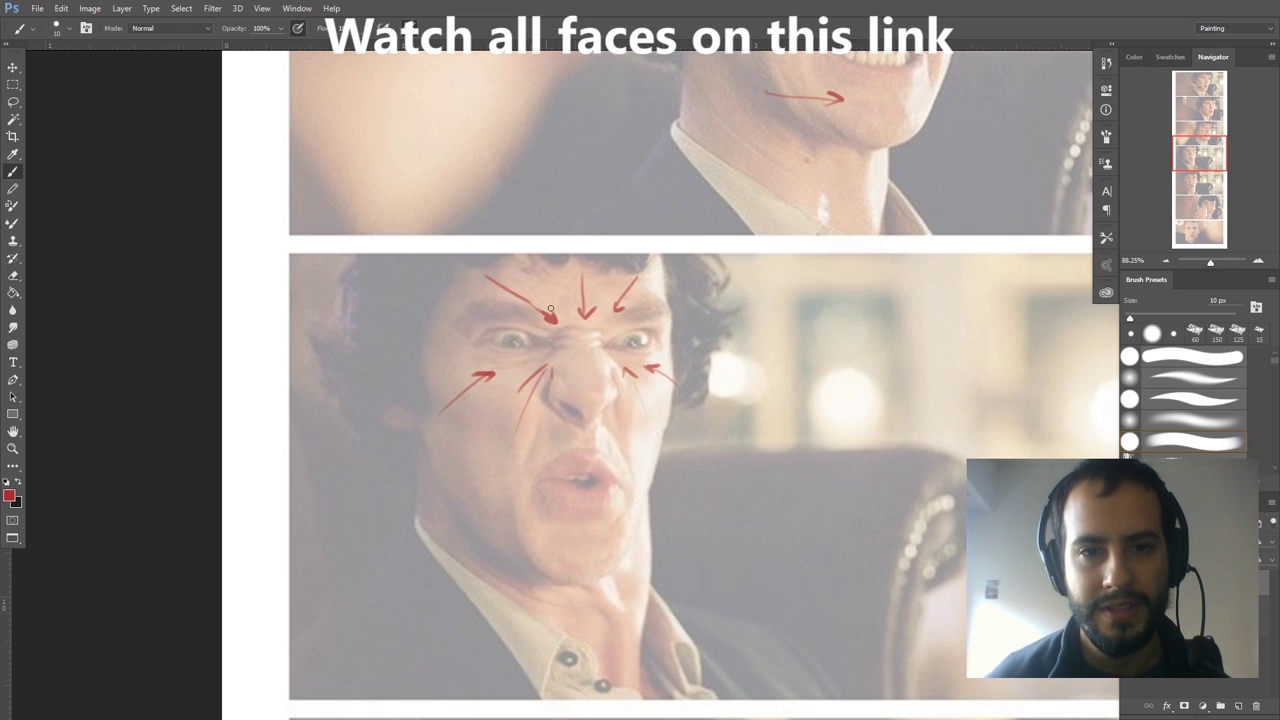
Add upward arrows at the outer ends of the fourth photo's eyebrows, underline both eyes and reinforce the near nose arrow
mouse_move(463, 314)
mouse_down()
mouse_move(452, 286)
mouse_move(463, 292)
mouse_up()
mouse_move(660, 305)
mouse_down()
mouse_move(667, 272)
mouse_move(680, 286)
mouse_up()
drag(489, 344, 652, 348)
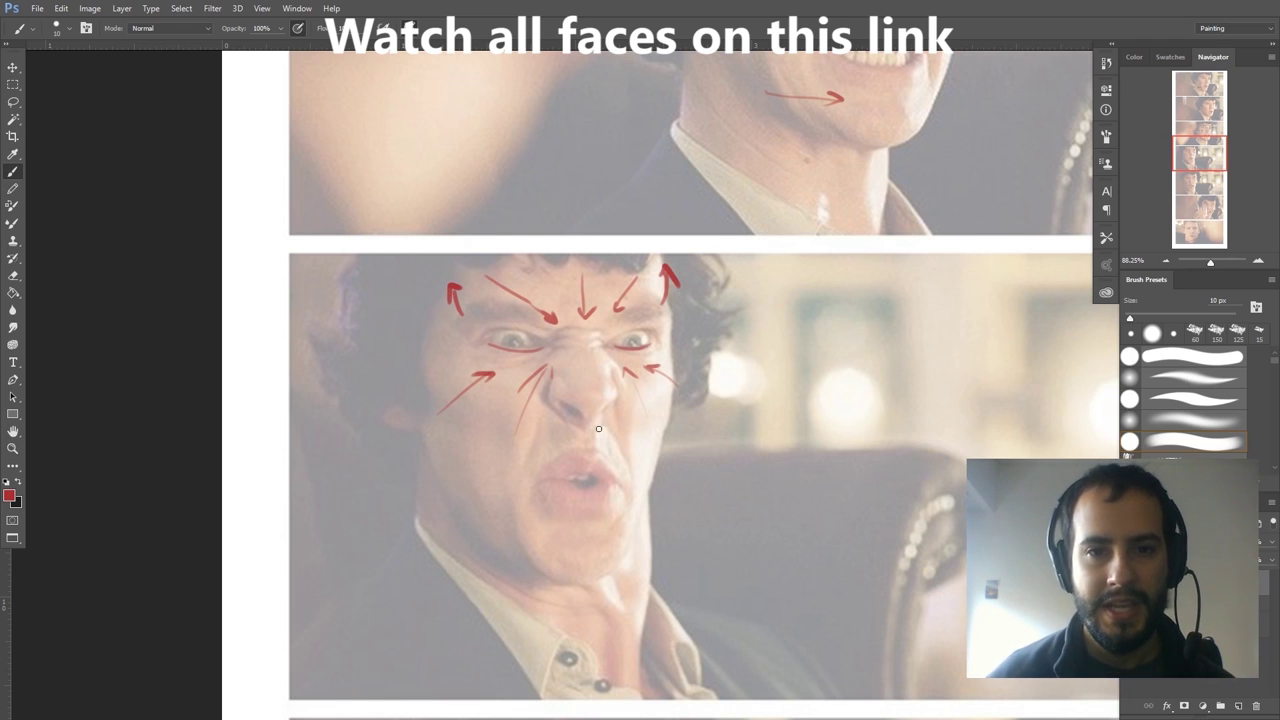
mouse_move(547, 386)
mouse_down()
mouse_move(546, 370)
mouse_move(531, 381)
mouse_up()
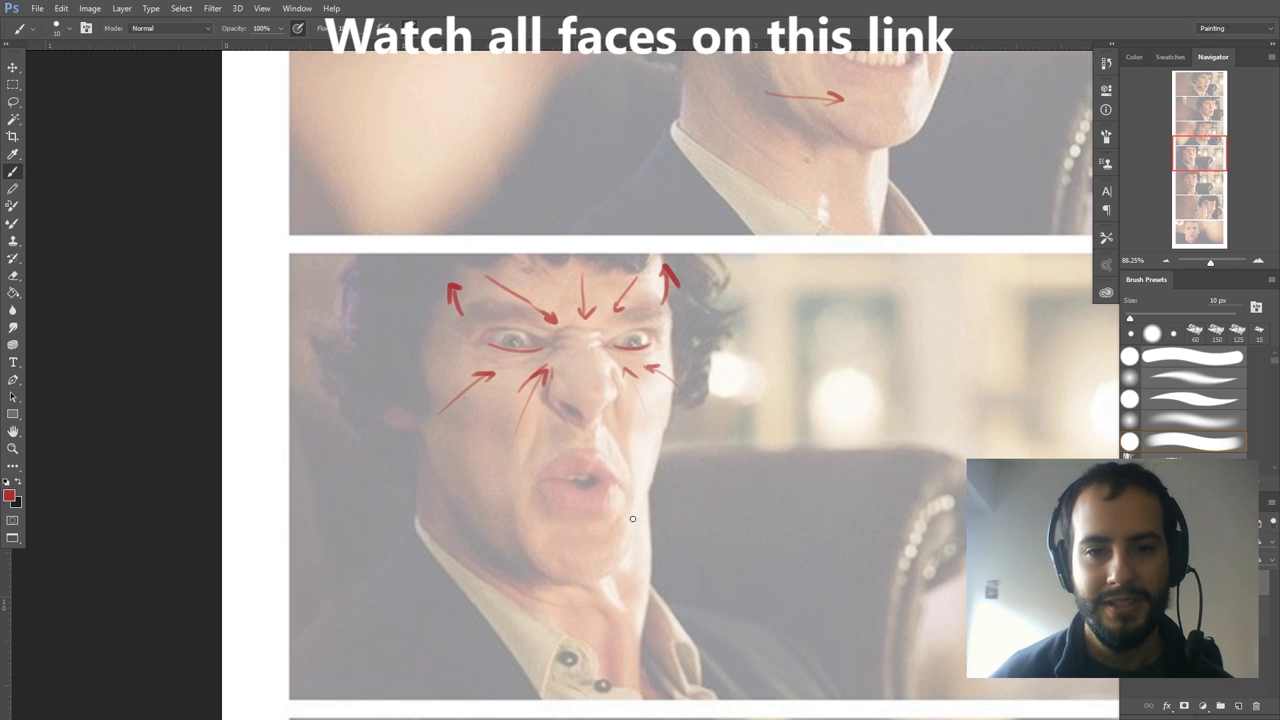
Draw arrows on the fourth photo pointing inward to both corners of the mouth, with a short downward stroke beside the far corner
drag(642, 472, 637, 524)
mouse_move(442, 463)
mouse_down()
mouse_move(528, 486)
mouse_move(518, 494)
mouse_move(528, 486)
mouse_up()
mouse_move(660, 464)
mouse_down()
mouse_move(638, 475)
mouse_move(652, 490)
mouse_up()
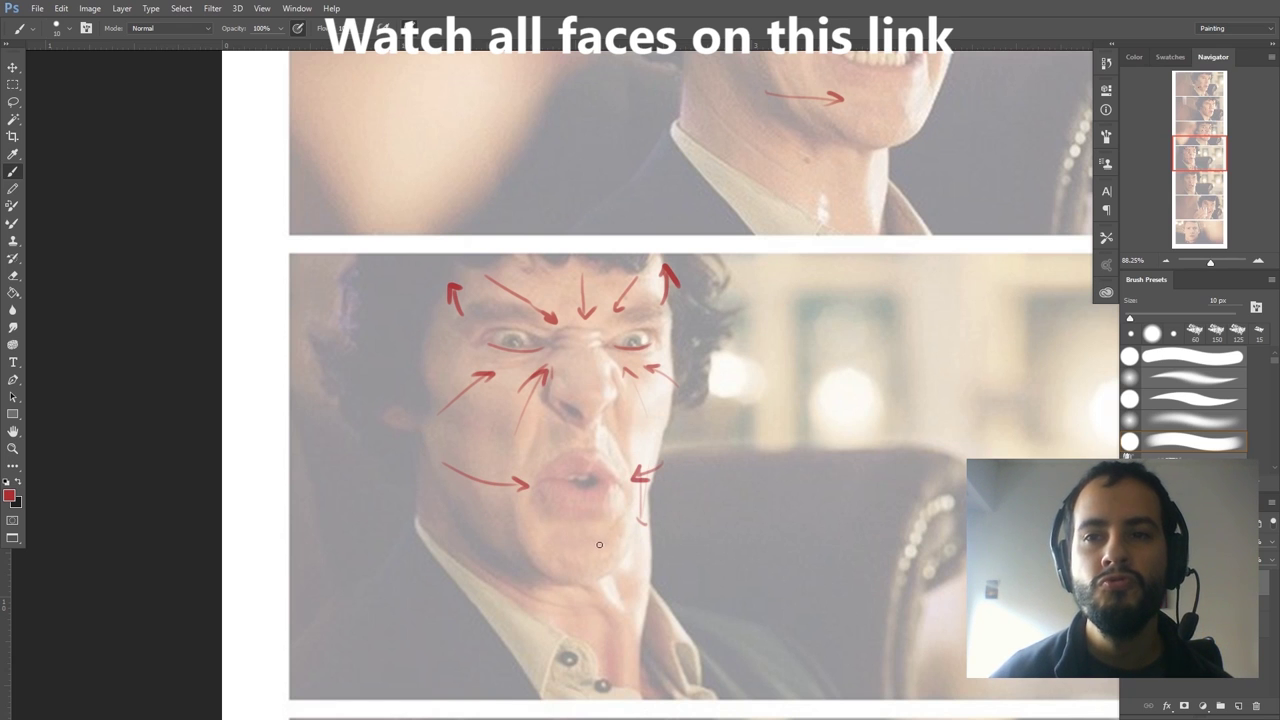
Draw an upward arrow above the near eyebrow and a downward arrow over the far eyebrow in the fifth photo
drag(623, 491, 706, 320)
drag(606, 480, 415, 242)
drag(534, 278, 528, 306)
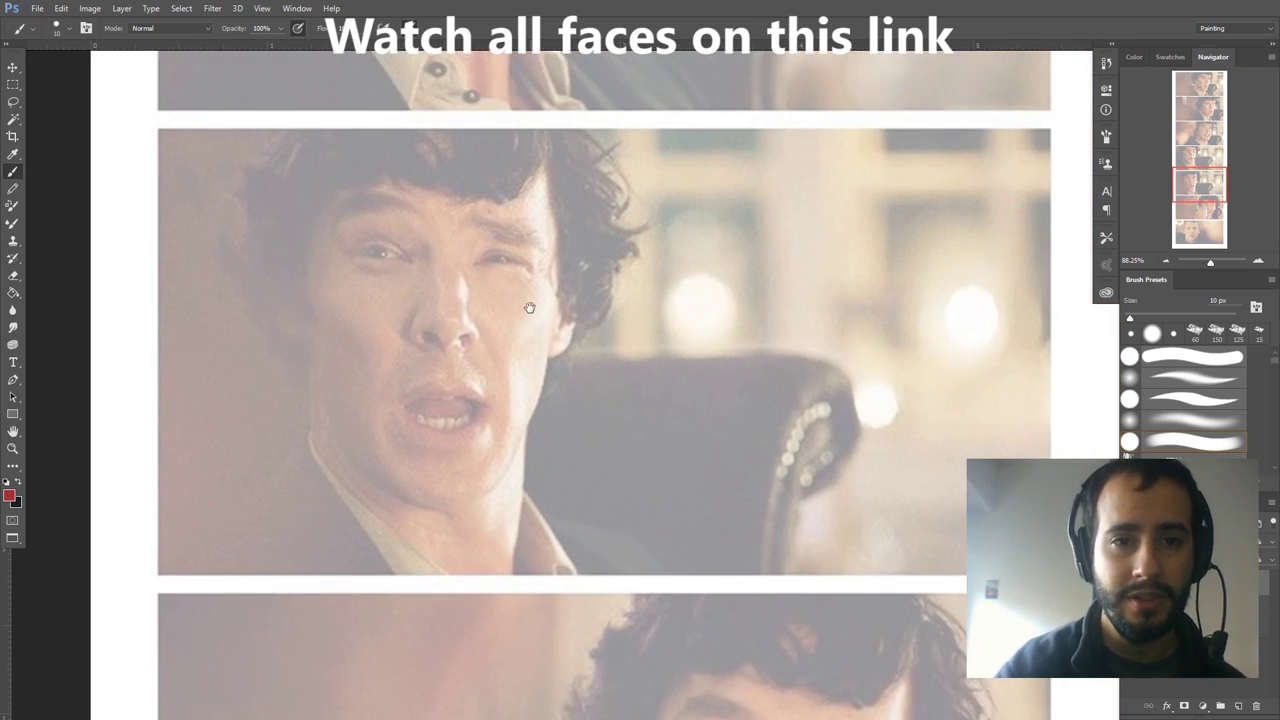
mouse_move(369, 180)
mouse_down()
mouse_move(368, 140)
mouse_move(377, 151)
mouse_up()
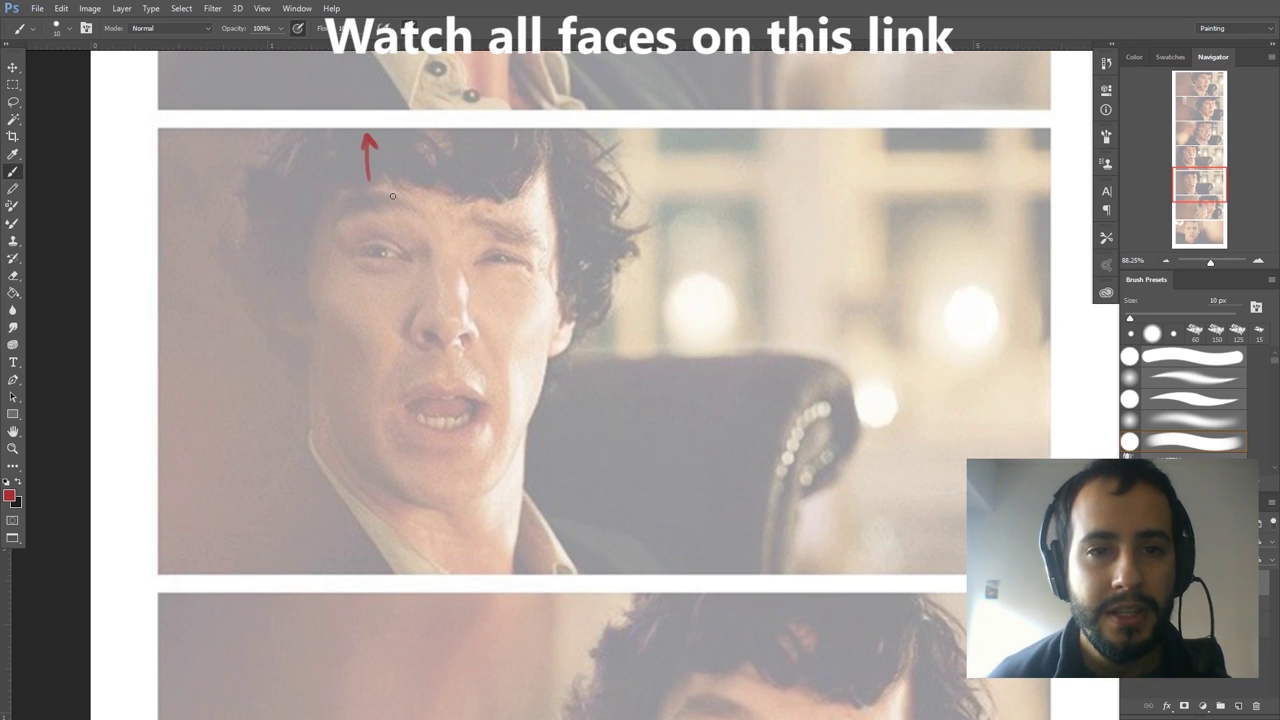
mouse_move(538, 190)
mouse_down()
mouse_move(536, 225)
mouse_move(545, 212)
mouse_up()
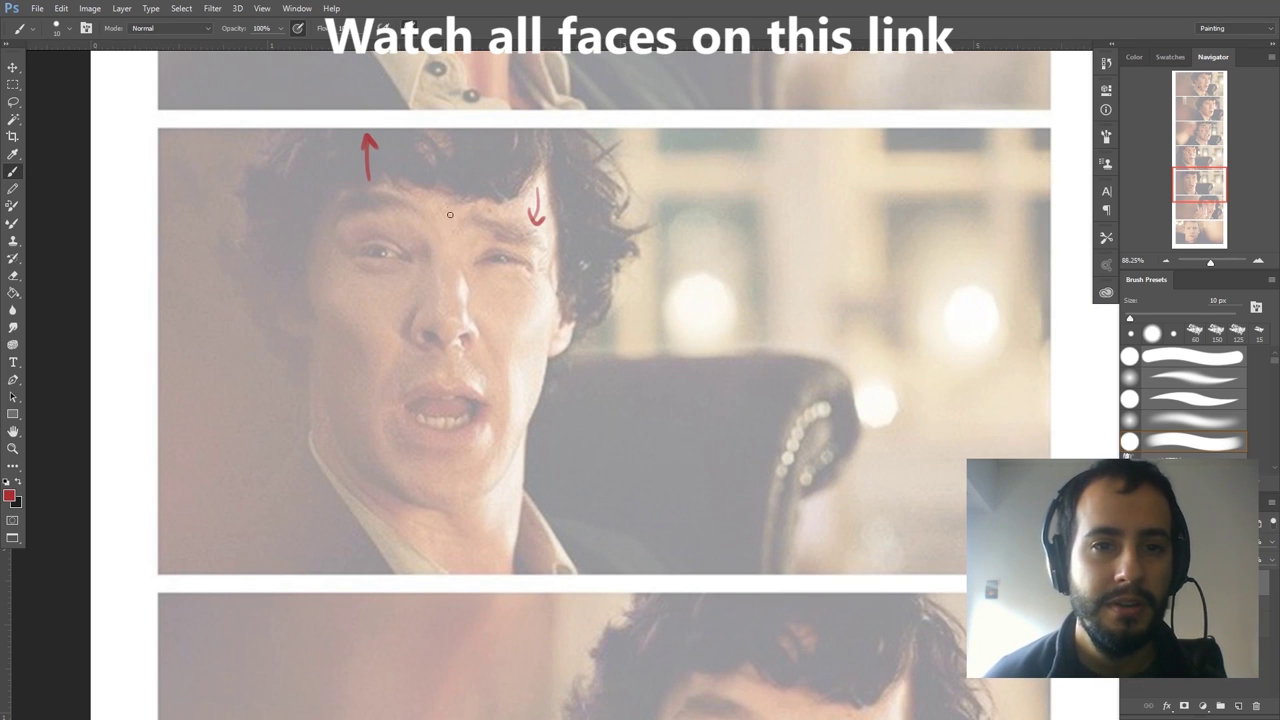
Underline the near eye in the fifth photo and add small arrows pointing up under both eyes and down along the cheeks
drag(361, 265, 413, 265)
drag(515, 294, 510, 279)
mouse_move(363, 292)
mouse_down()
mouse_move(367, 279)
mouse_move(376, 290)
mouse_up()
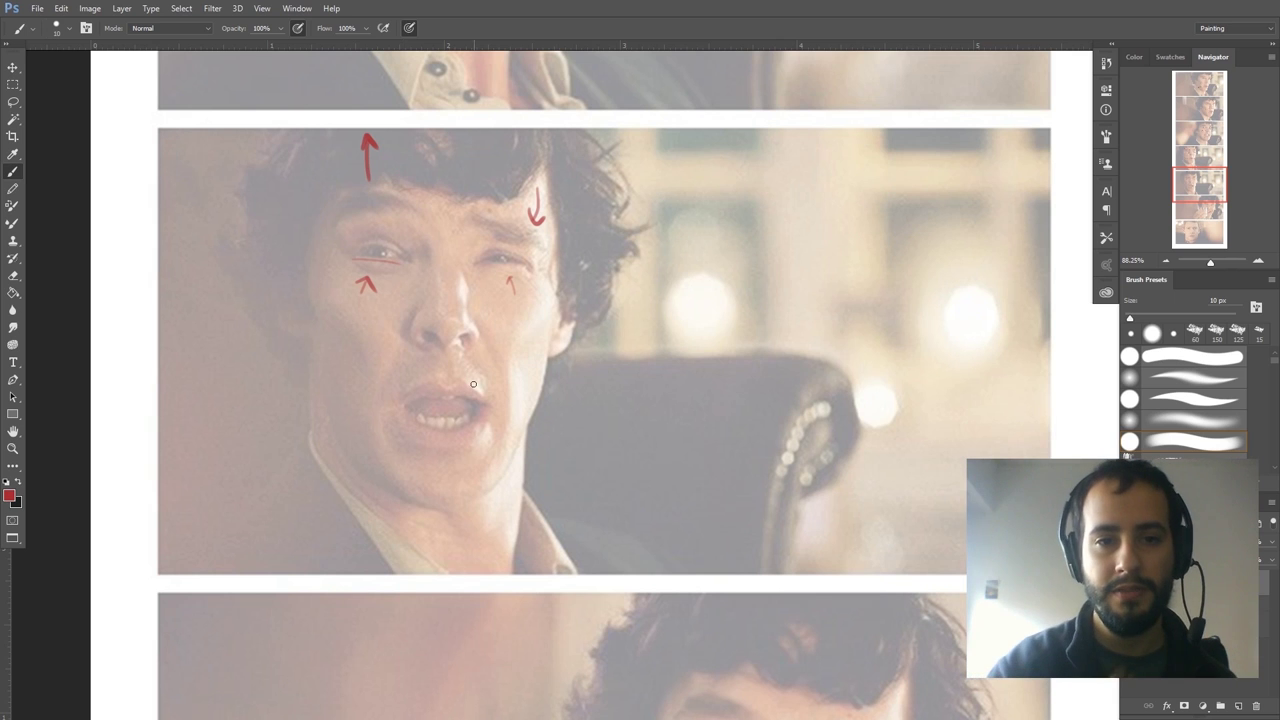
drag(536, 352, 534, 379)
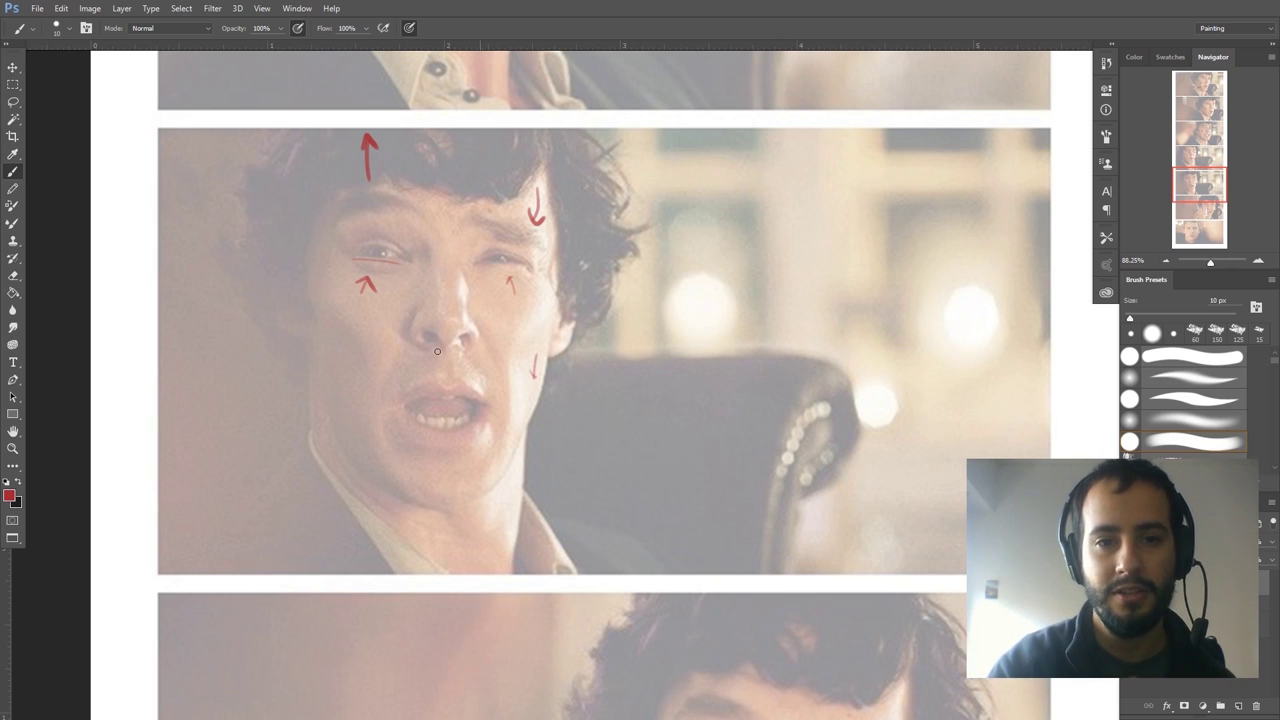
drag(338, 360, 346, 372)
mouse_move(515, 295)
mouse_down()
mouse_move(511, 277)
mouse_move(519, 288)
mouse_up()
drag(566, 422, 229, 85)
drag(505, 429, 641, 271)
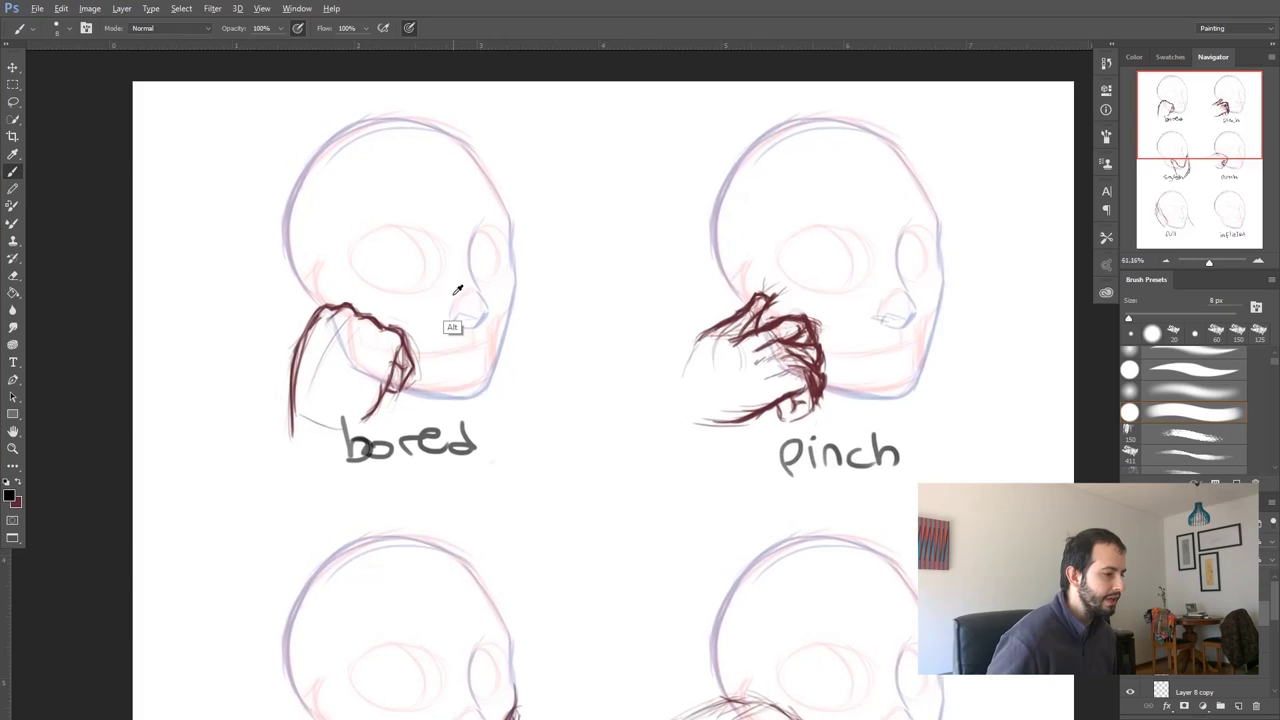
Draw the cheek contour in black along the knuckles of the bored sketch's hand and add an upward arrow beside the hand
scroll(451, 323, up, 2)
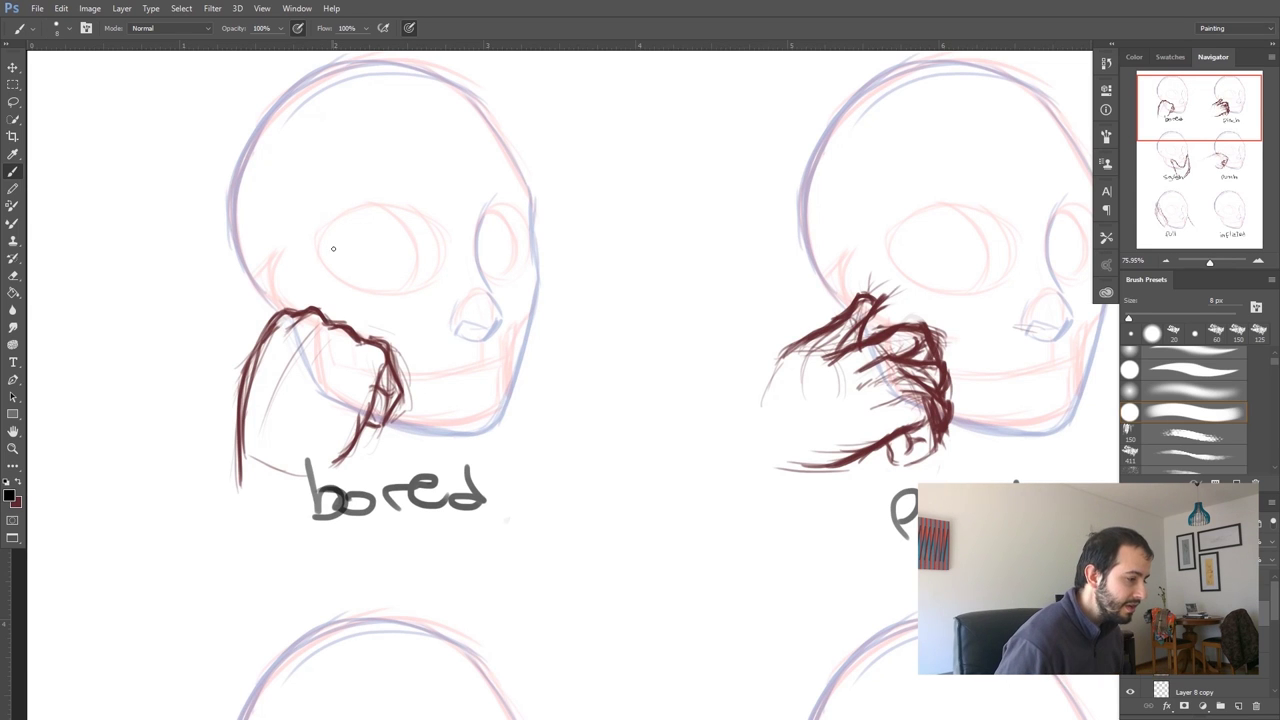
drag(284, 308, 335, 323)
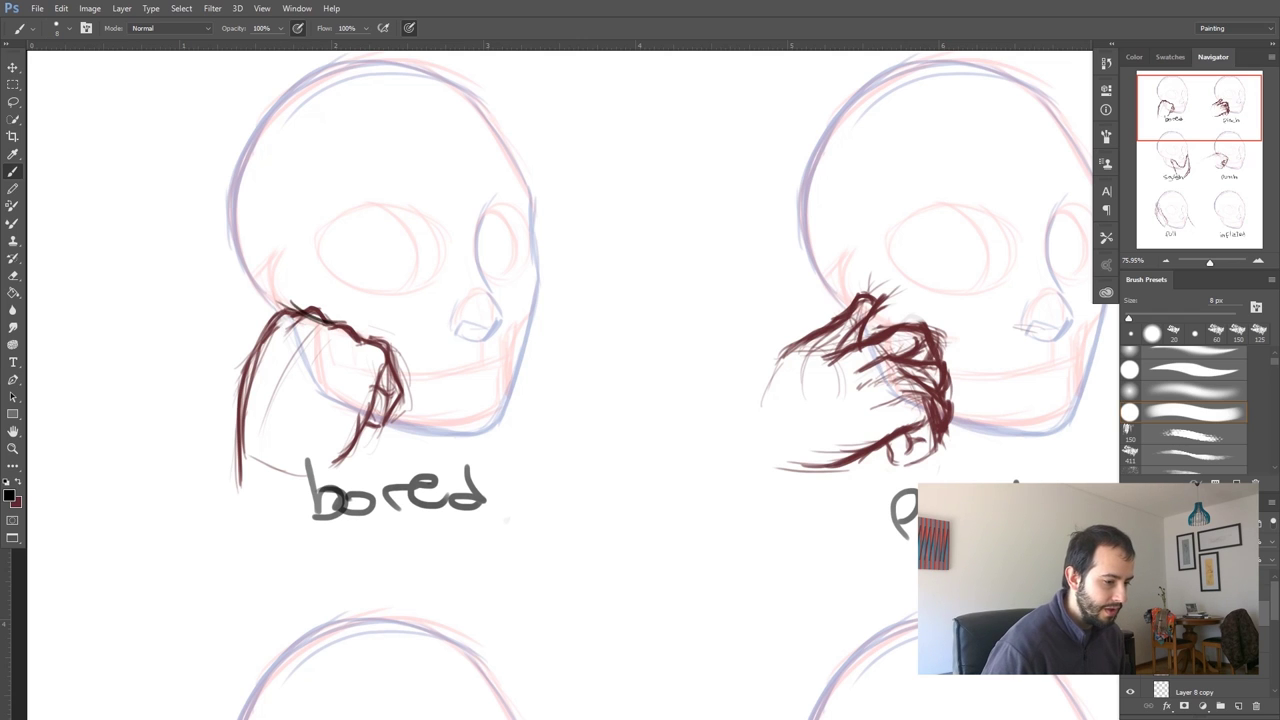
mouse_move(282, 305)
mouse_down()
mouse_move(352, 334)
mouse_move(392, 369)
mouse_up()
mouse_move(320, 321)
mouse_down()
mouse_move(408, 392)
mouse_move(400, 373)
mouse_up()
drag(278, 311, 348, 334)
drag(276, 280, 286, 302)
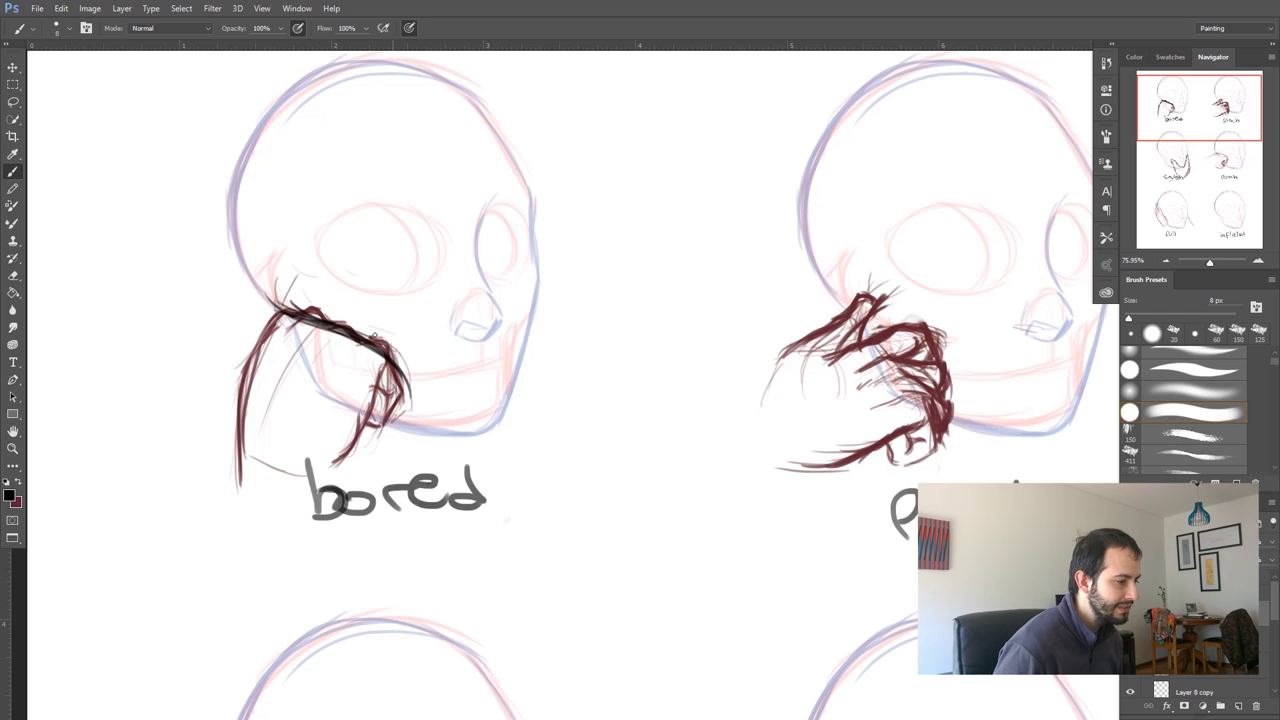
mouse_move(234, 352)
mouse_down()
mouse_move(236, 292)
mouse_move(250, 311)
mouse_up()
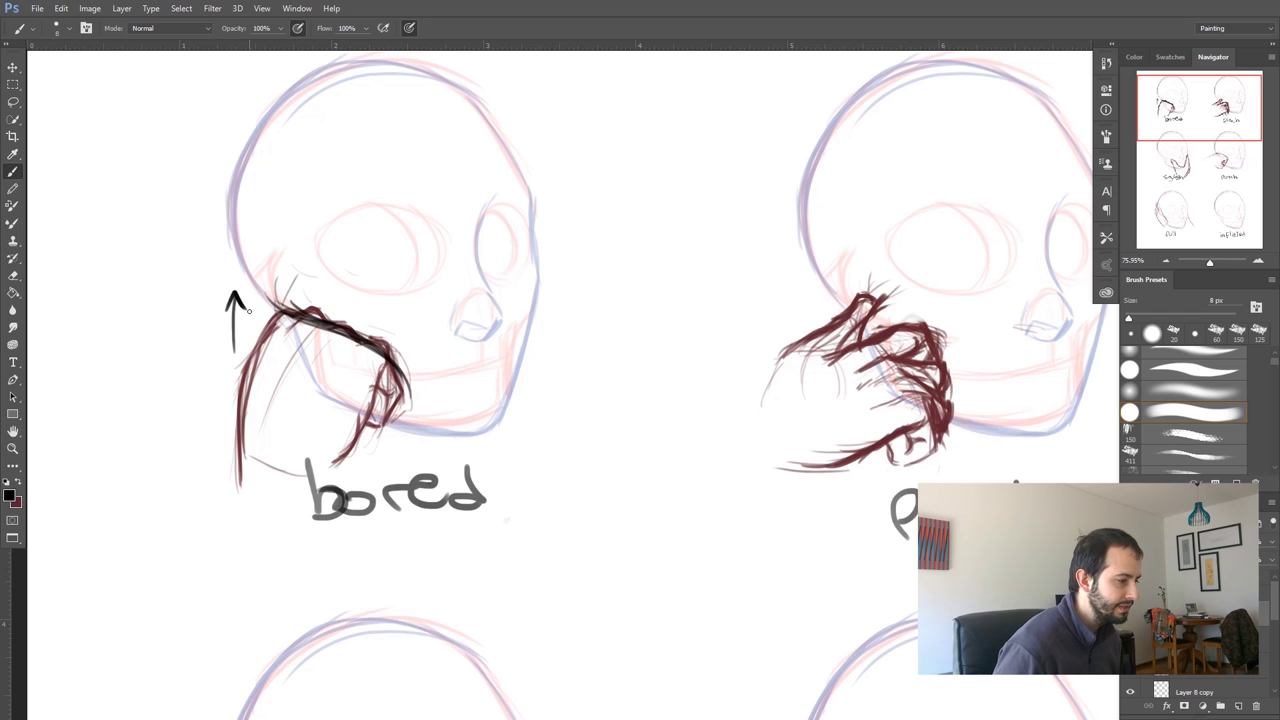
Draw the bag under the near eye, the fold beside the nose and both half-closed eyes on the bored face
mouse_move(318, 268)
mouse_down()
mouse_move(443, 287)
mouse_move(444, 305)
mouse_move(442, 284)
mouse_move(446, 328)
mouse_up()
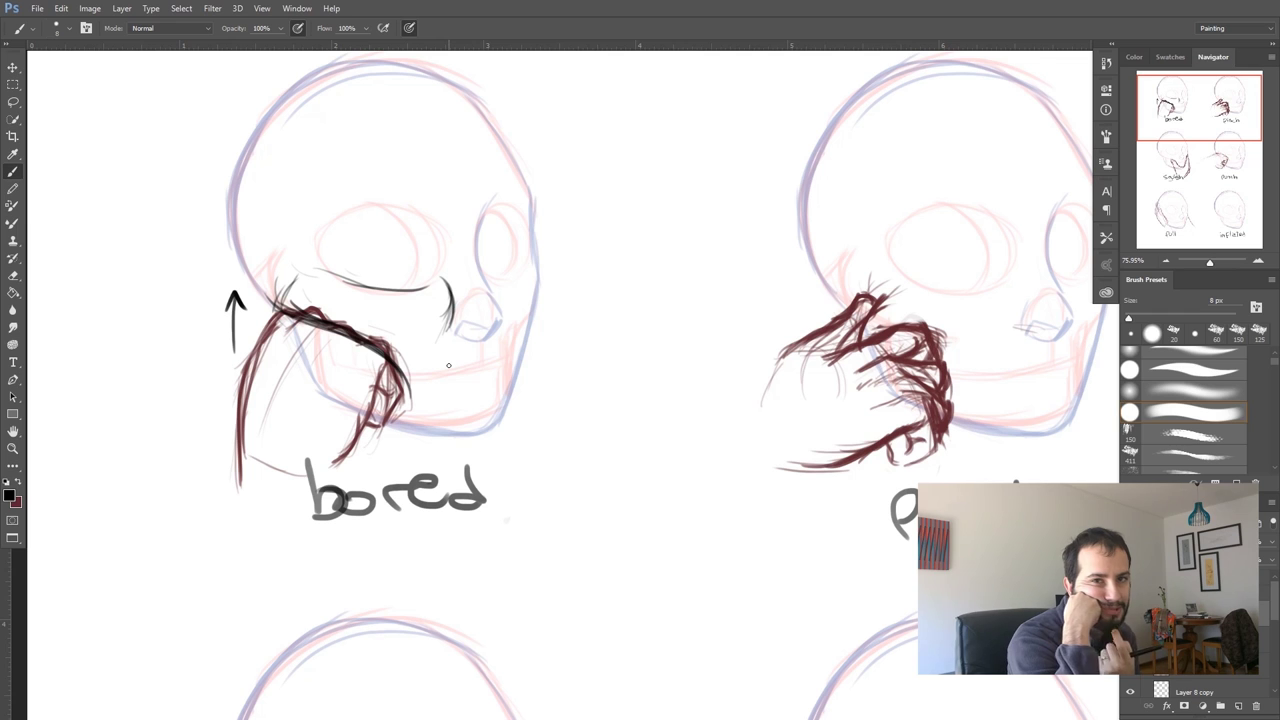
mouse_move(424, 244)
mouse_down()
mouse_move(329, 261)
mouse_move(416, 254)
mouse_move(325, 263)
mouse_move(428, 244)
mouse_up()
mouse_move(330, 261)
mouse_down()
mouse_move(428, 245)
mouse_move(371, 250)
mouse_move(392, 252)
mouse_move(356, 269)
mouse_move(337, 262)
mouse_move(390, 251)
mouse_move(366, 276)
mouse_move(415, 270)
mouse_move(424, 253)
mouse_move(511, 237)
mouse_move(501, 270)
mouse_move(480, 243)
mouse_move(516, 236)
mouse_up()
click(503, 257)
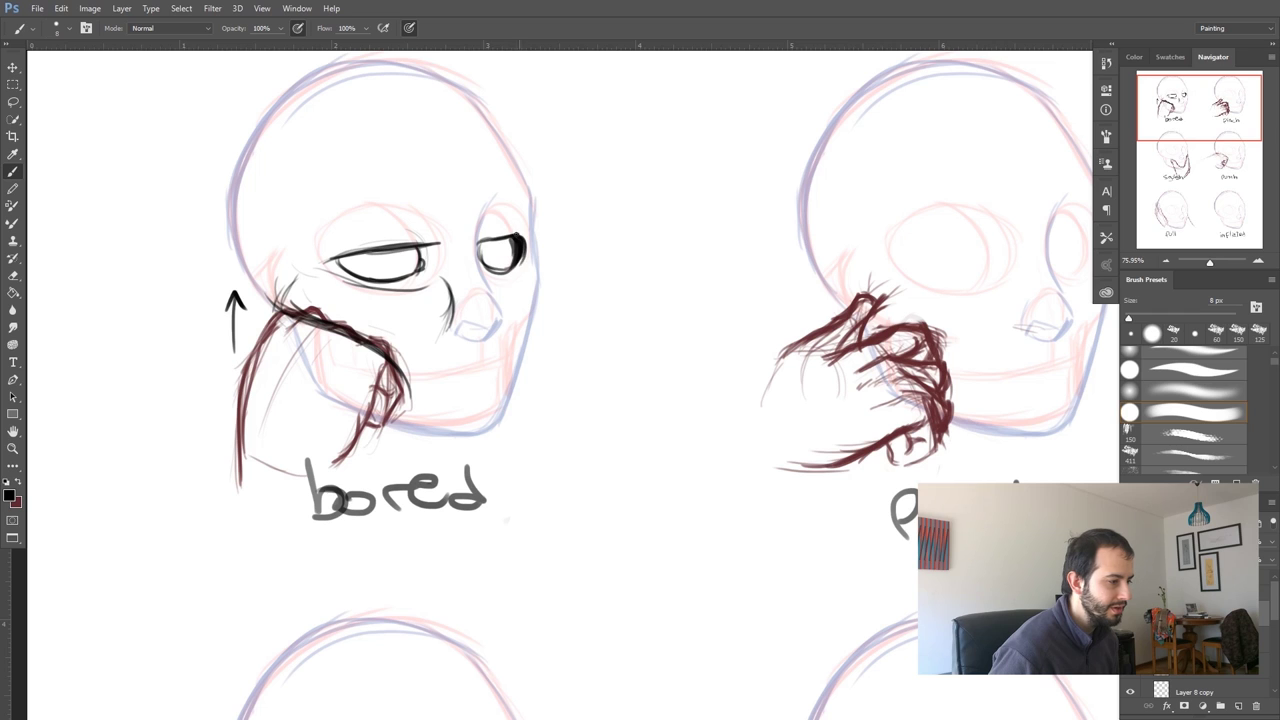
drag(419, 266, 421, 252)
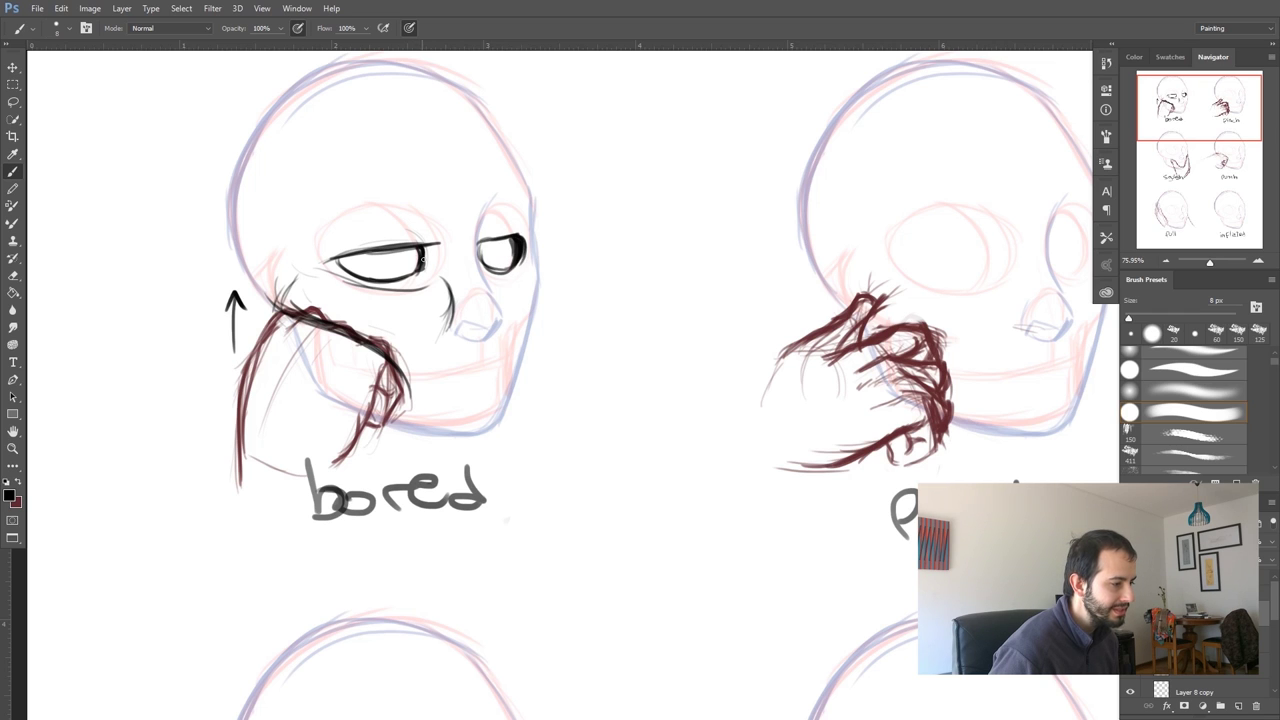
Thicken the near eye's upper lid on the bored face and add eyelid crease strokes above both eyes
drag(342, 257, 413, 247)
mouse_move(325, 262)
mouse_down()
mouse_move(418, 245)
mouse_move(384, 212)
mouse_up()
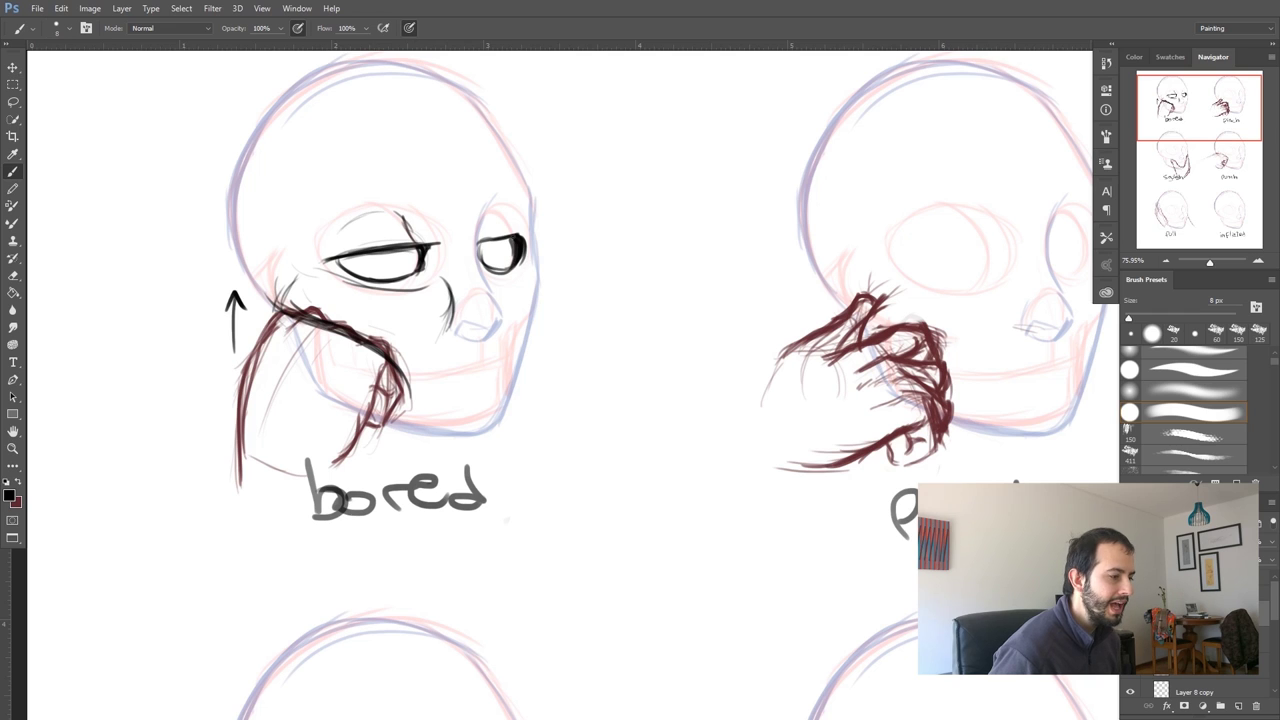
drag(512, 236, 508, 214)
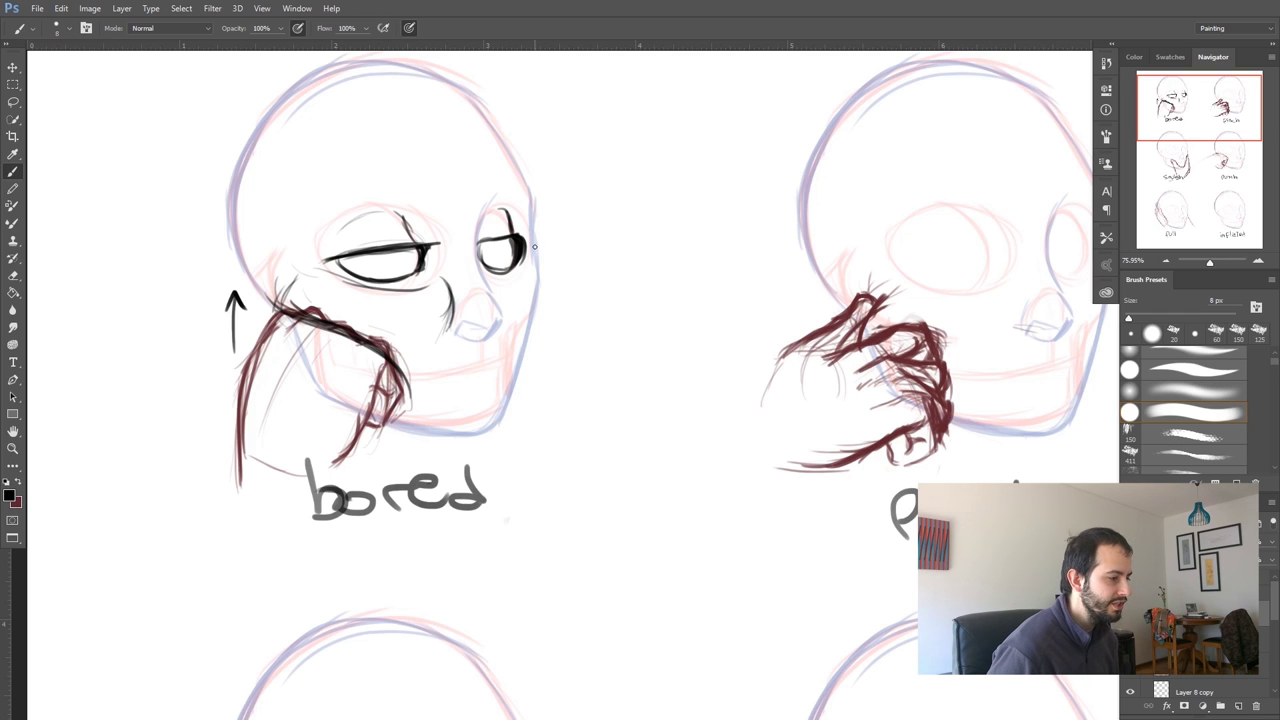
Draw the nostril and nose wing on the bored face, plus the squeezed lips with a deepened fold running down to the mouth corner
drag(476, 336, 456, 330)
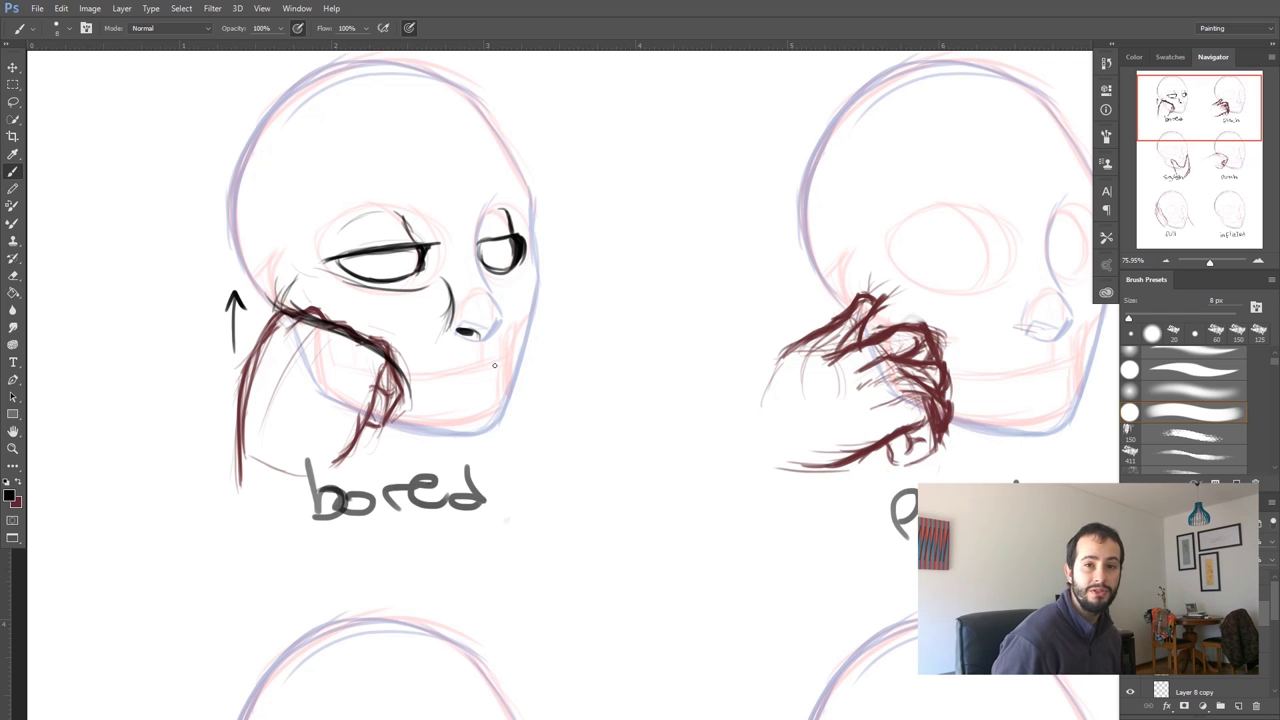
mouse_move(485, 340)
mouse_down()
mouse_move(500, 322)
mouse_move(458, 330)
mouse_move(452, 308)
mouse_up()
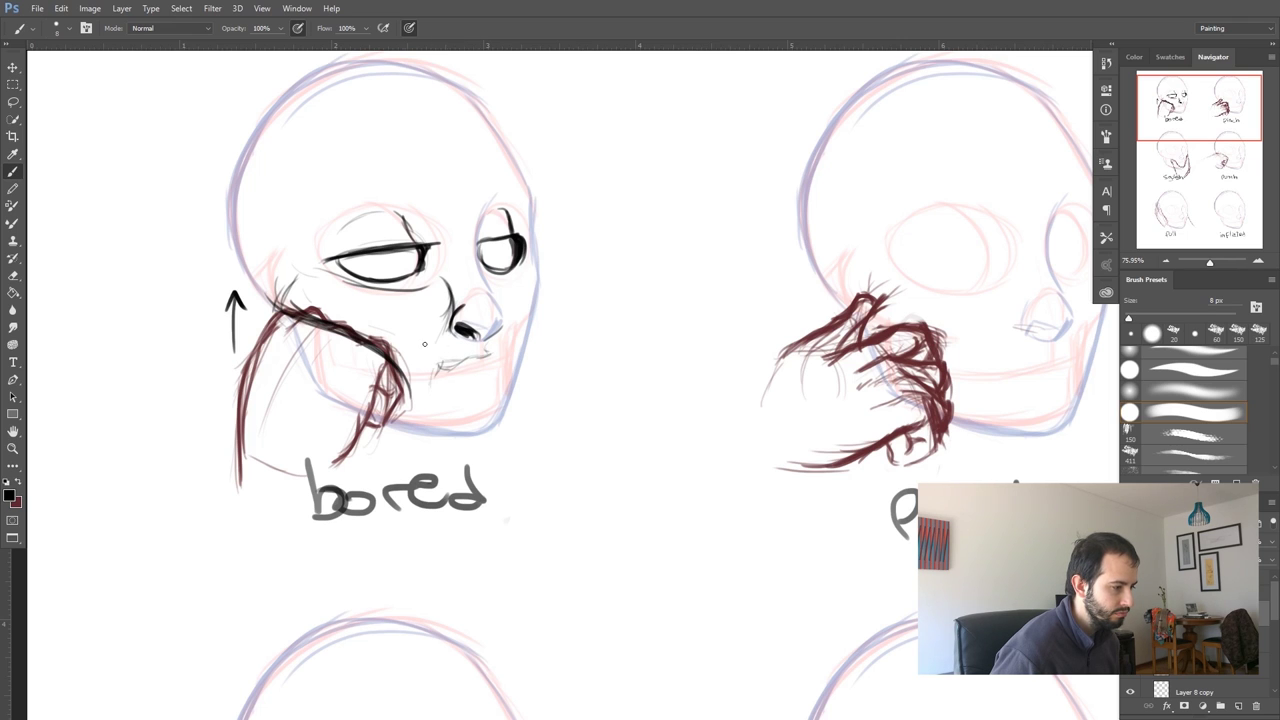
mouse_move(446, 316)
mouse_down()
mouse_move(450, 345)
mouse_move(488, 373)
mouse_up()
mouse_move(491, 359)
mouse_down()
mouse_move(484, 377)
mouse_move(505, 370)
mouse_move(481, 396)
mouse_move(507, 358)
mouse_up()
drag(440, 396, 446, 314)
drag(440, 362, 449, 288)
Darken the bored face's pushed-up cheek contour with thin vertical folds, and fill both pupils on the side nearest the hand
drag(287, 290, 279, 312)
mouse_move(302, 270)
mouse_down()
mouse_move(276, 318)
mouse_move(384, 352)
mouse_up()
mouse_move(362, 338)
mouse_down()
mouse_move(408, 398)
mouse_move(352, 340)
mouse_move(300, 323)
mouse_move(313, 267)
mouse_move(396, 285)
mouse_move(356, 272)
mouse_up()
mouse_move(484, 244)
mouse_down()
mouse_move(484, 262)
mouse_move(494, 252)
mouse_up()
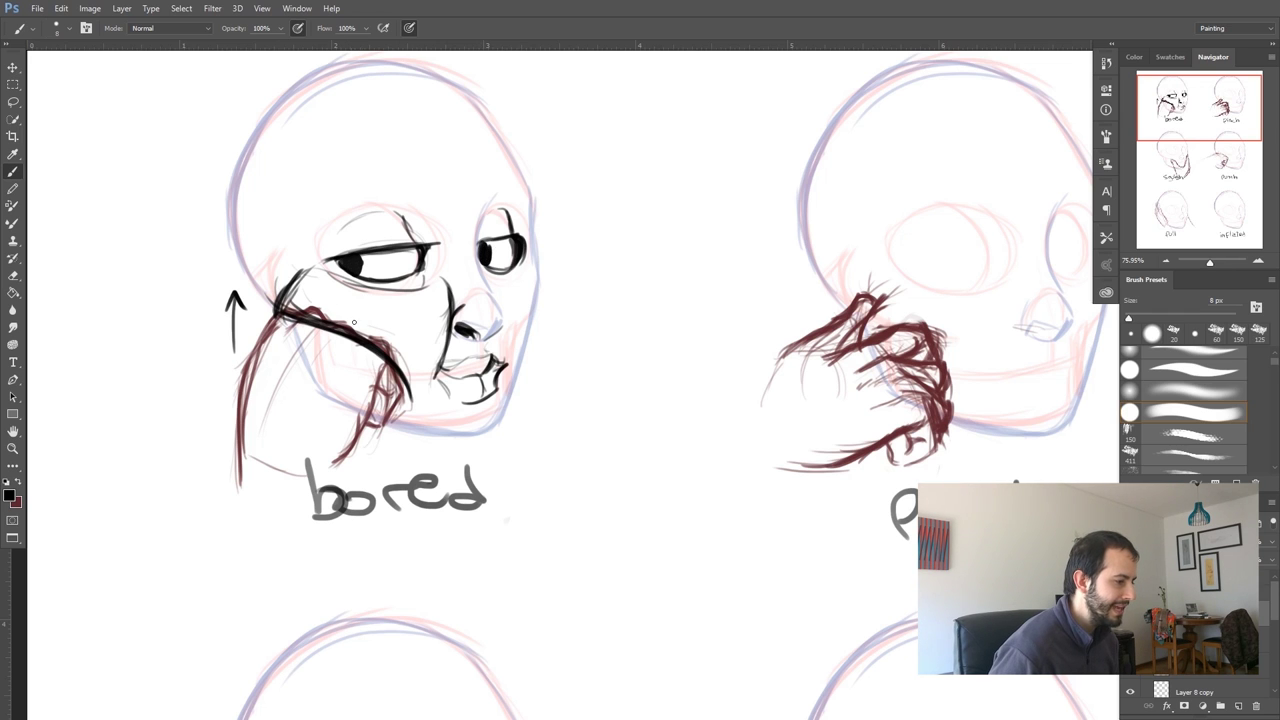
drag(324, 284, 342, 306)
mouse_move(384, 346)
mouse_down()
mouse_move(400, 296)
mouse_move(426, 374)
mouse_move(436, 348)
mouse_move(502, 366)
mouse_up()
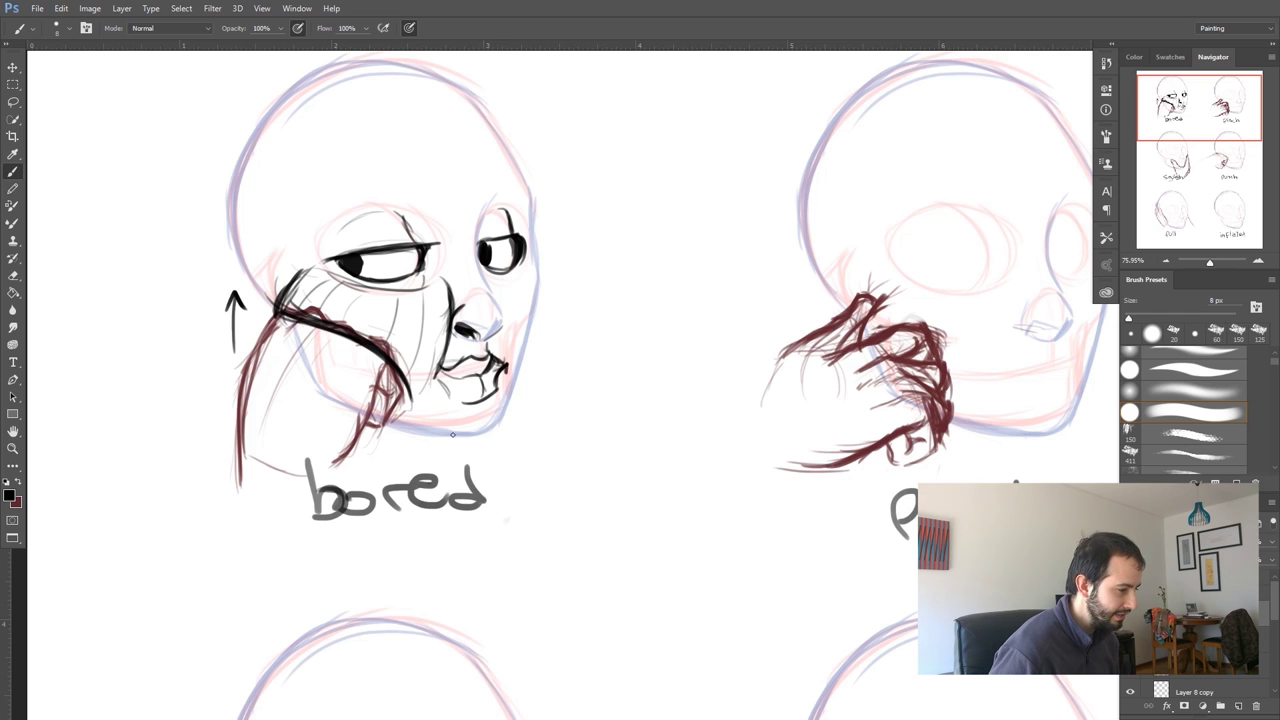
Outline the bored face's chin and far cheek, and draw the nose bridge down from the far eye to the nose tip
mouse_move(434, 434)
mouse_down()
mouse_move(498, 428)
mouse_move(532, 334)
mouse_up()
drag(520, 378, 532, 253)
mouse_move(540, 338)
mouse_down()
mouse_move(528, 244)
mouse_move(536, 296)
mouse_move(482, 342)
mouse_up()
mouse_move(488, 288)
mouse_down()
mouse_move(504, 322)
mouse_move(494, 306)
mouse_up()
drag(478, 247, 490, 312)
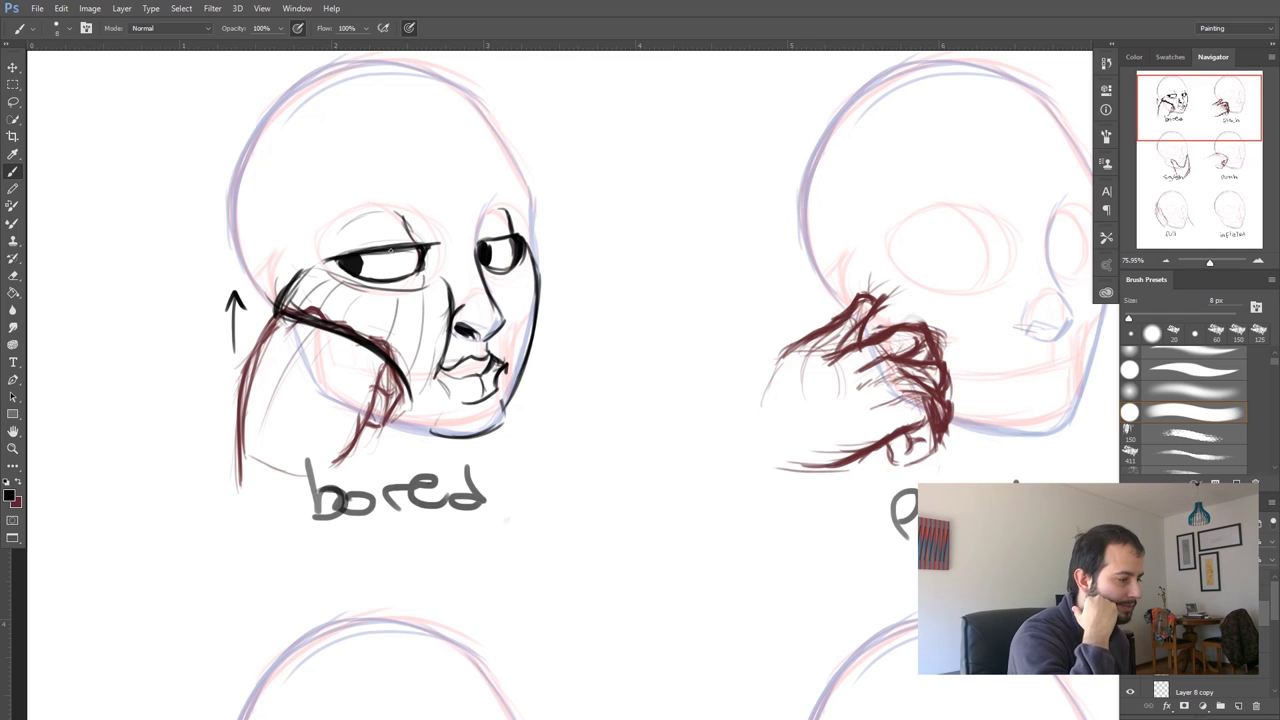
Clean up the line under the bored face's near eye with a 9 px eraser and redraw the lower lid and bag
drag(373, 274, 403, 282)
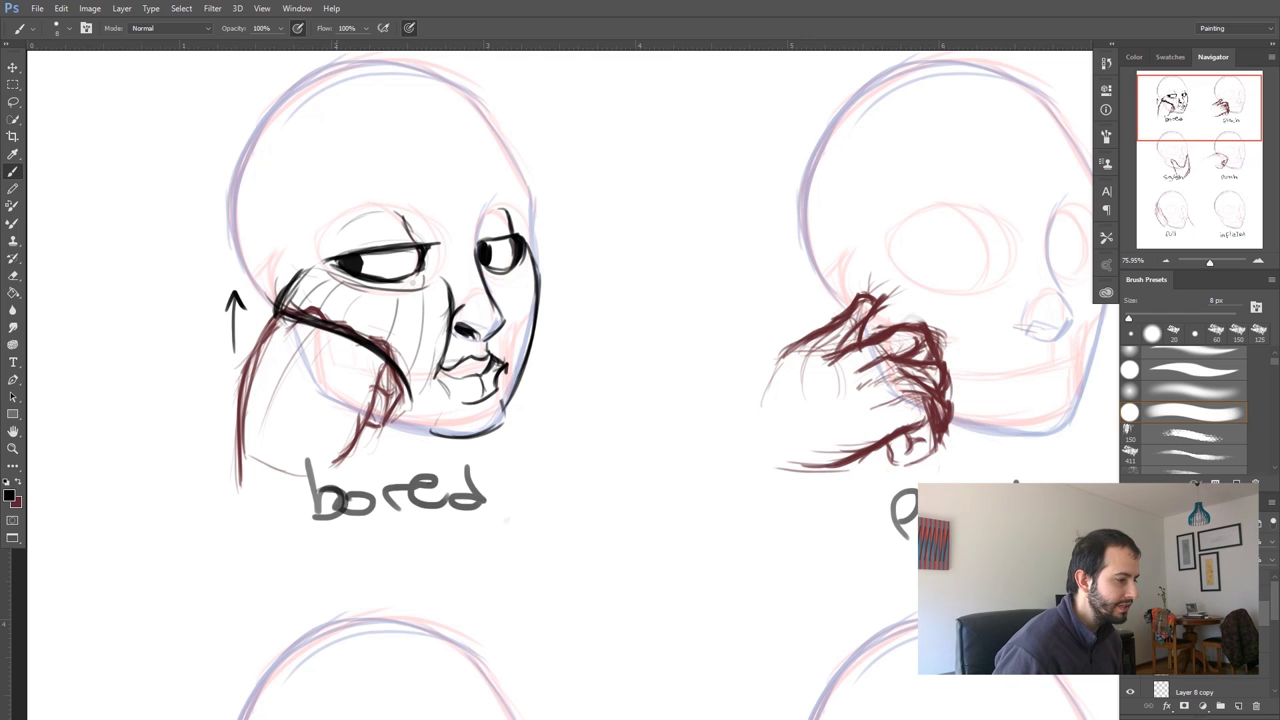
key(e)
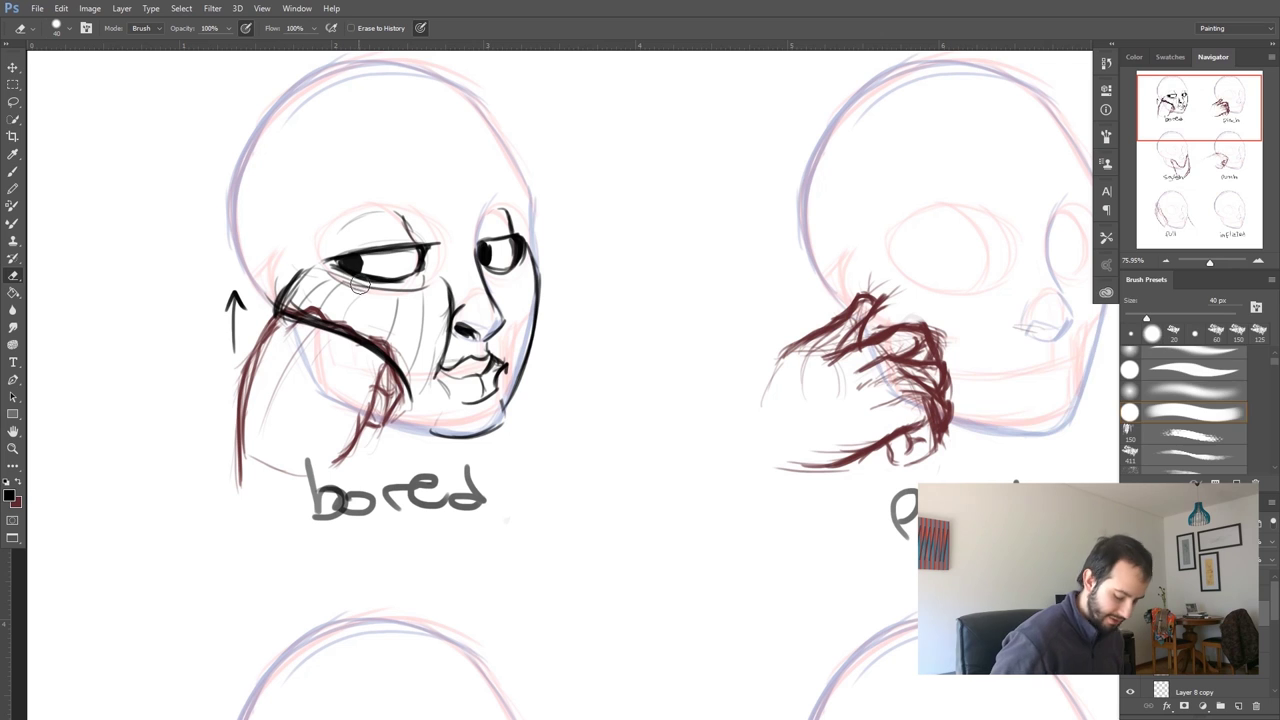
key(bracketleft)
key(bracketleft)
key(bracketleft)
key(bracketleft)
key(bracketleft)
key(bracketleft)
key(bracketleft)
drag(383, 281, 357, 280)
key(b)
mouse_move(328, 268)
mouse_down()
mouse_move(379, 288)
mouse_move(305, 276)
mouse_move(432, 284)
mouse_up()
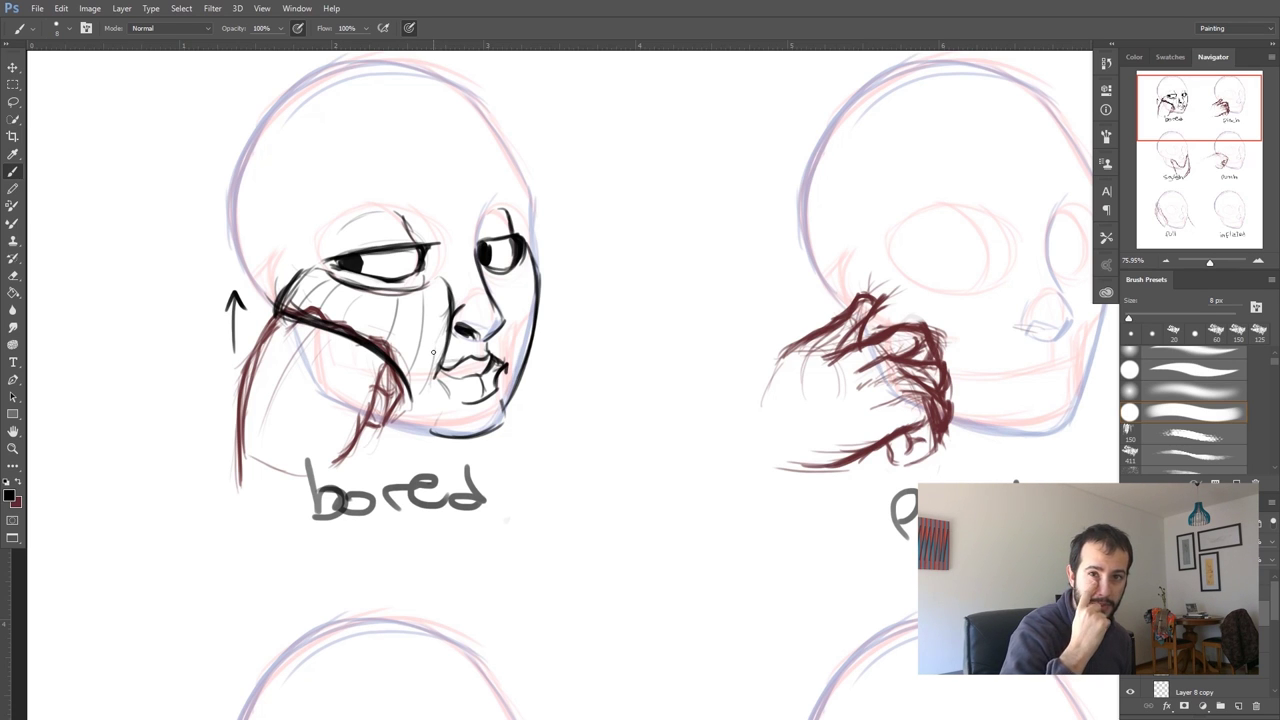
drag(332, 266, 404, 275)
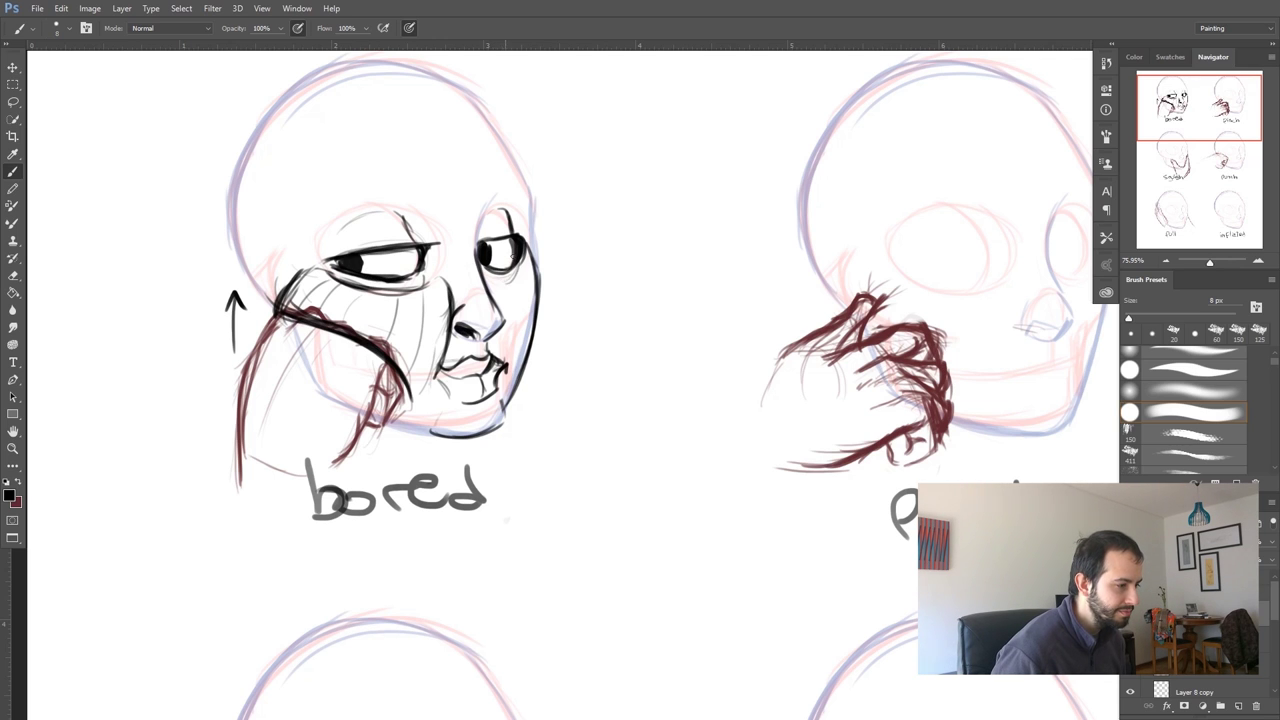
Draw the near and far eyebrows of the bored face and outline the far side of the forehead
mouse_move(300, 225)
mouse_down()
mouse_move(338, 203)
mouse_move(429, 206)
mouse_up()
mouse_move(336, 217)
mouse_down()
mouse_move(451, 206)
mouse_move(373, 214)
mouse_move(430, 205)
mouse_up()
mouse_move(426, 186)
mouse_down()
mouse_move(432, 214)
mouse_move(431, 196)
mouse_move(360, 191)
mouse_move(303, 236)
mouse_move(341, 192)
mouse_up()
drag(292, 244, 342, 193)
drag(338, 196, 416, 190)
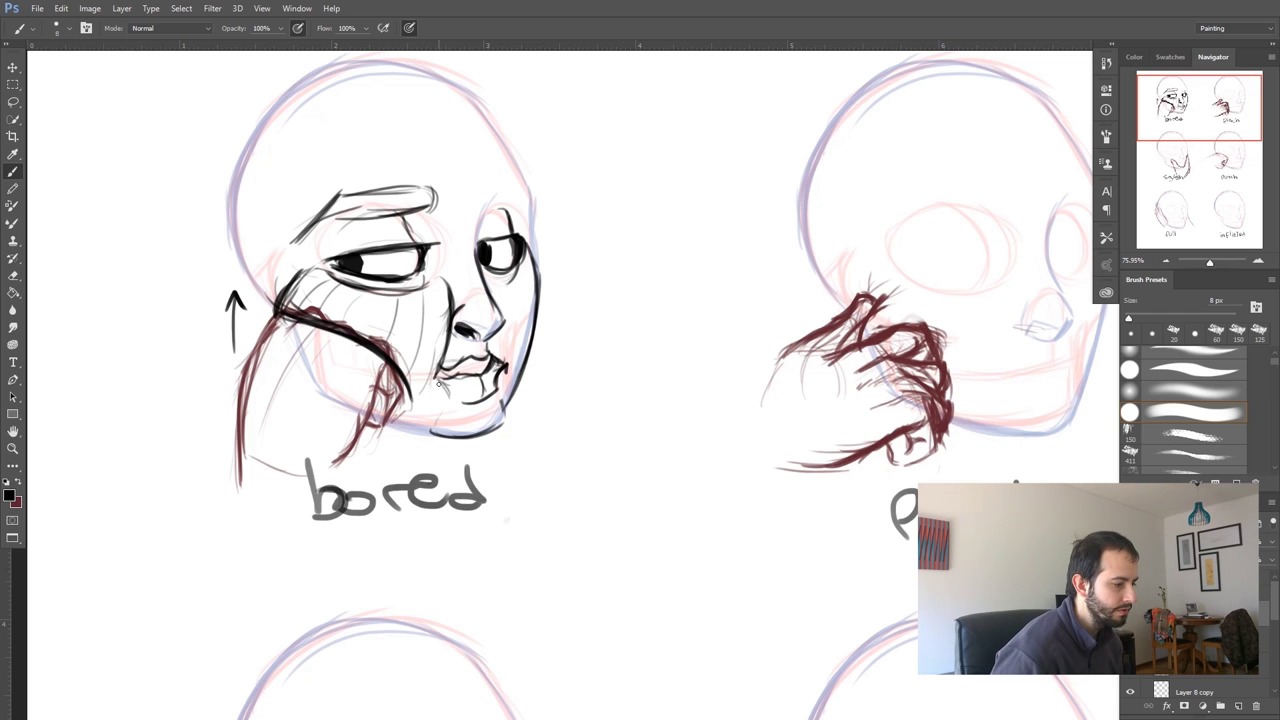
mouse_move(484, 200)
mouse_down()
mouse_move(530, 198)
mouse_move(498, 182)
mouse_move(527, 207)
mouse_move(528, 244)
mouse_move(478, 108)
mouse_move(533, 194)
mouse_up()
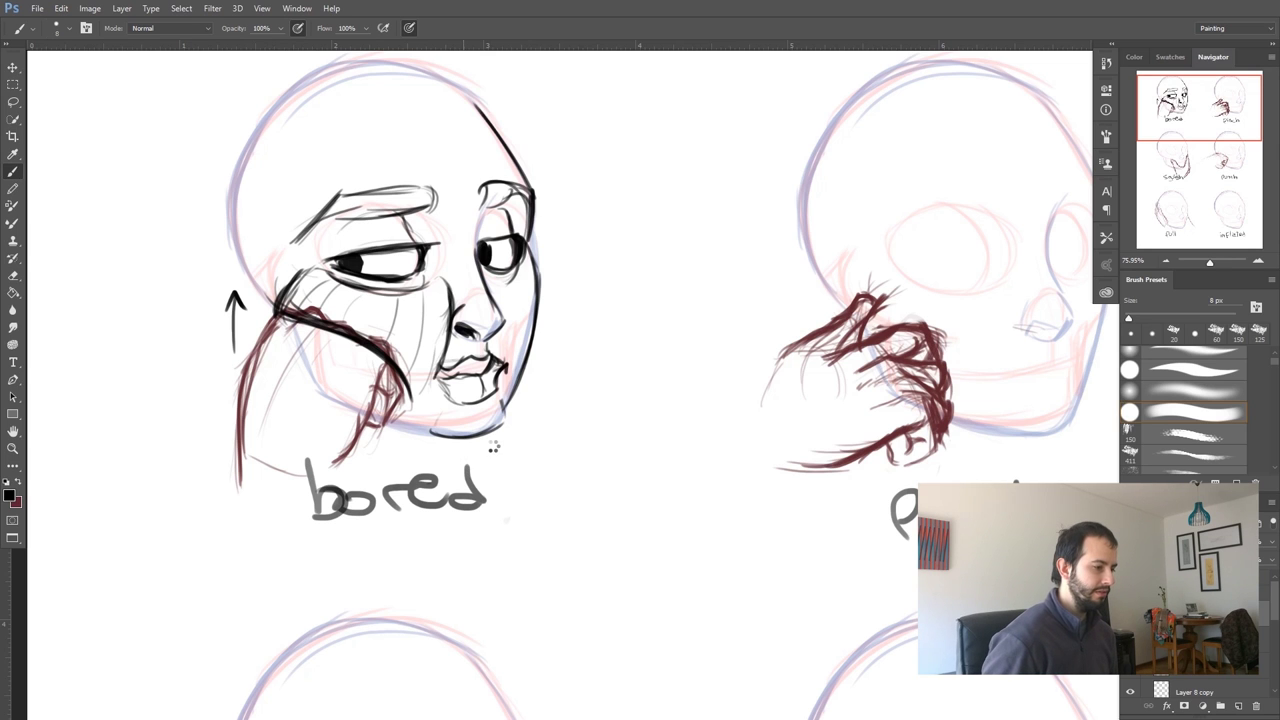
Flip the canvas horizontally and refine the bored face with a line under the lower lip and a stronger chin, jaw and far cheek contour
key(ctrl+shift+h)
drag(603, 393, 454, 417)
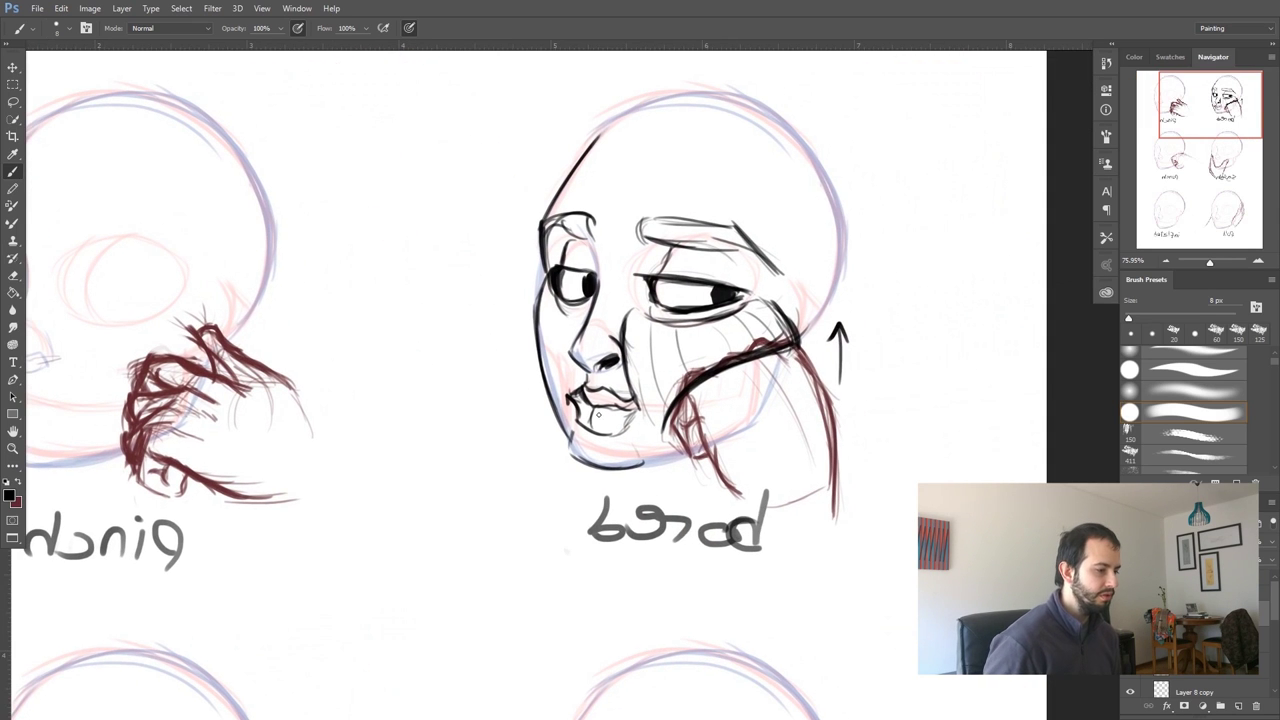
drag(578, 433, 621, 436)
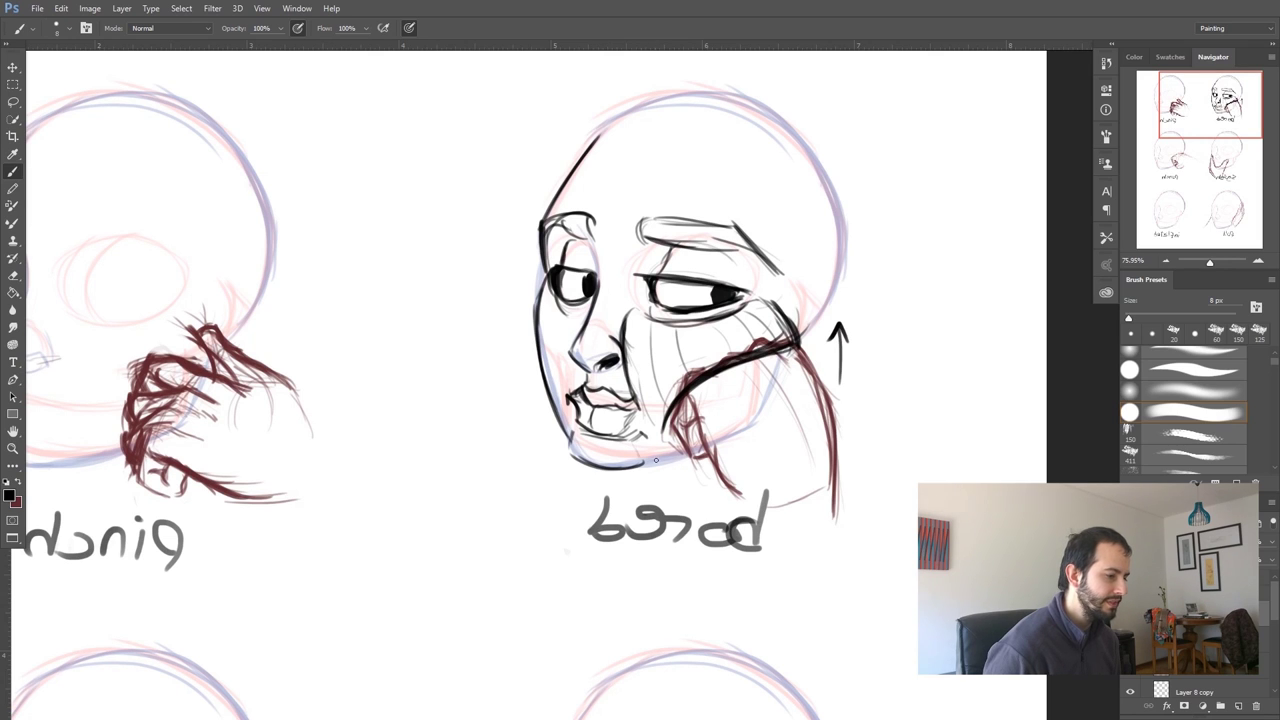
drag(612, 470, 690, 452)
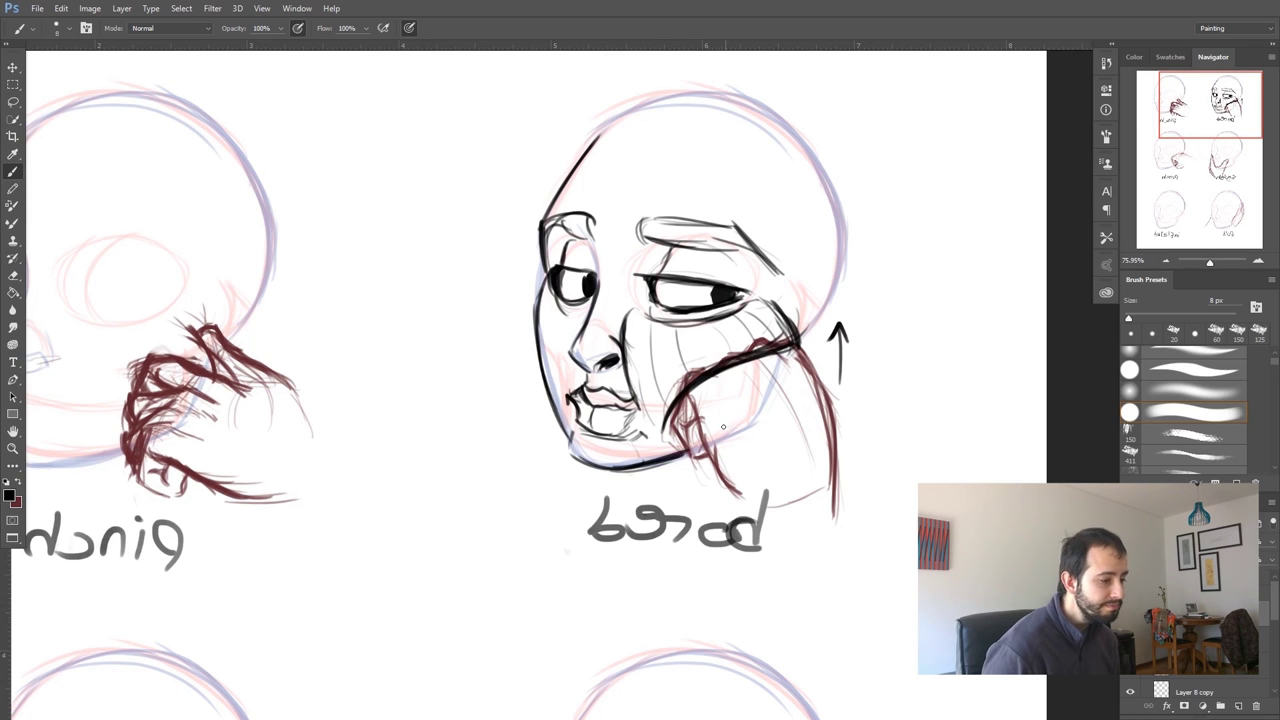
mouse_move(570, 432)
mouse_down()
mouse_move(536, 340)
mouse_move(534, 287)
mouse_up()
drag(546, 346, 538, 277)
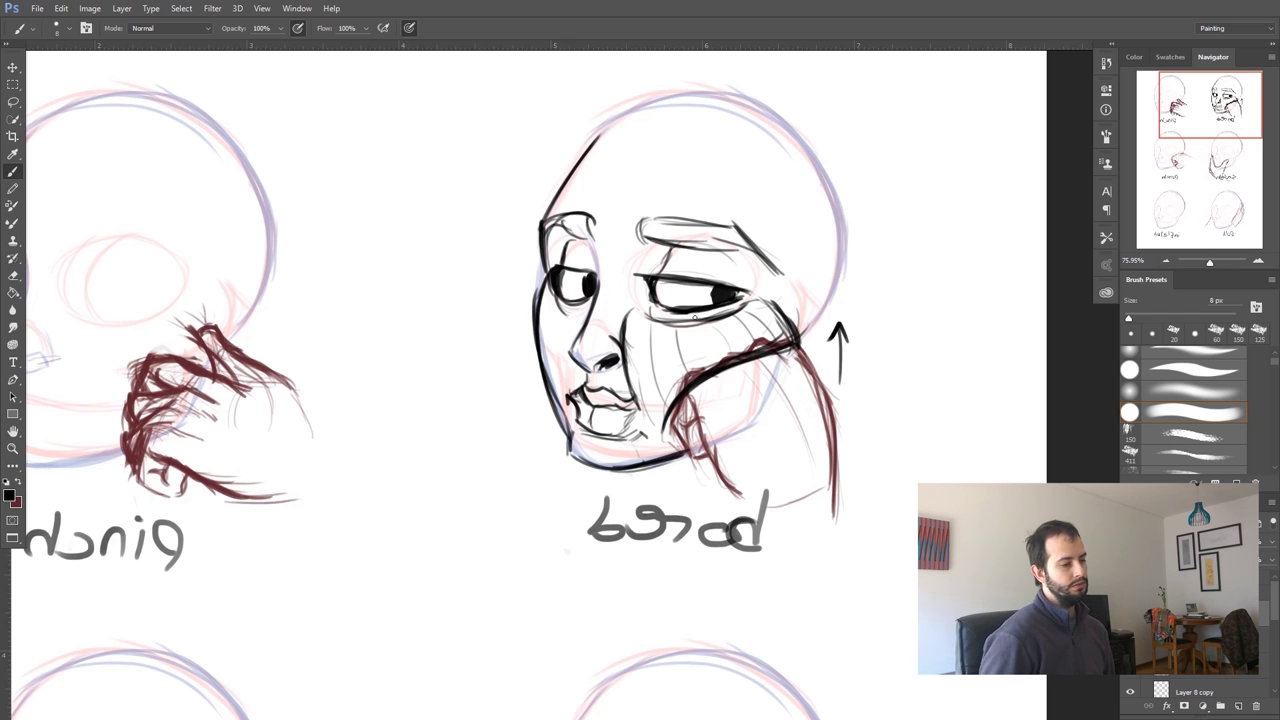
Enlarge the eraser and erase the thin folds and overlapping hand lines from the bored face's pushed-up cheek
key(e)
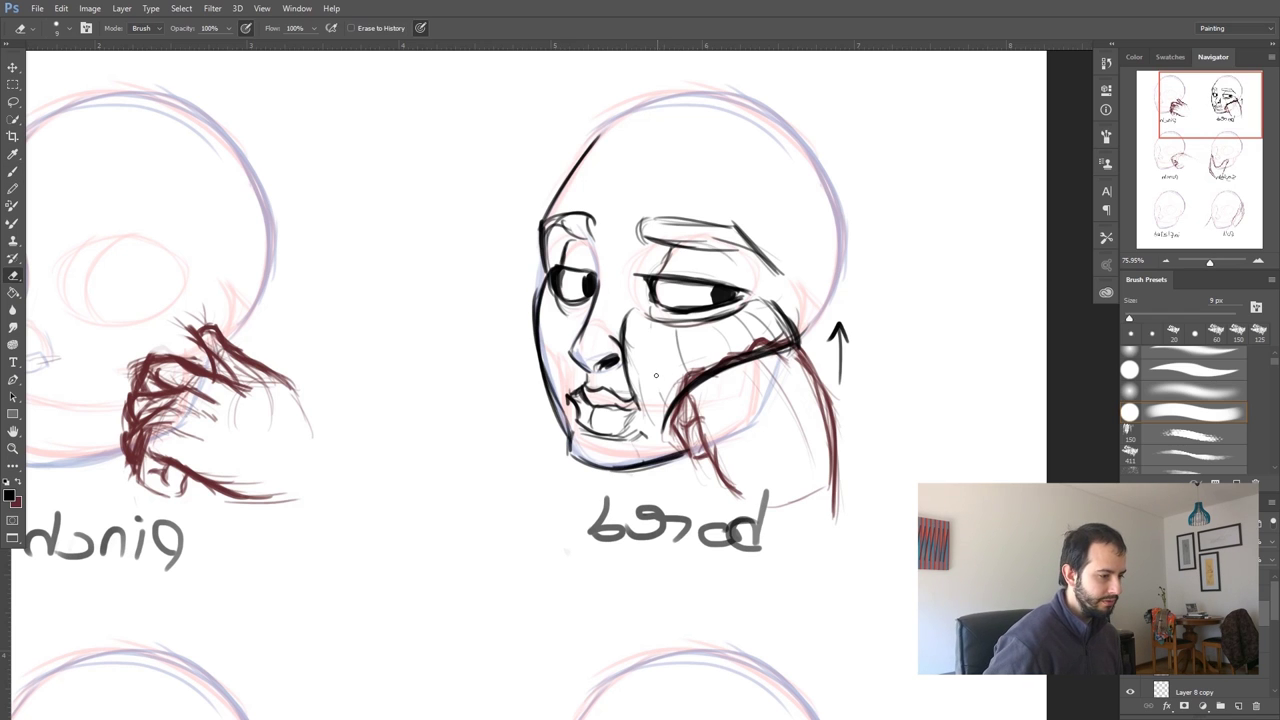
key(])
key(])
key(])
key(])
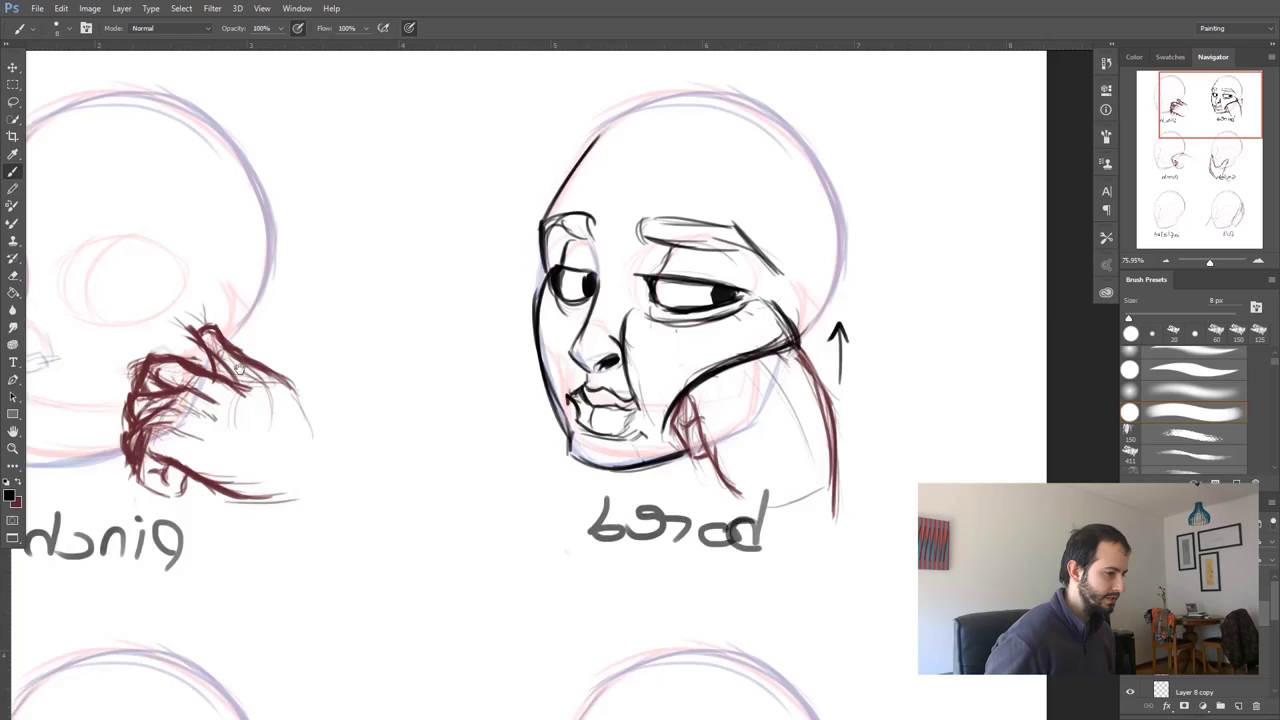
Flip the canvas back and draw the pinch face's first mouth line, the cheek folds around the fingers and the lower jaw line
drag(239, 369, 587, 340)
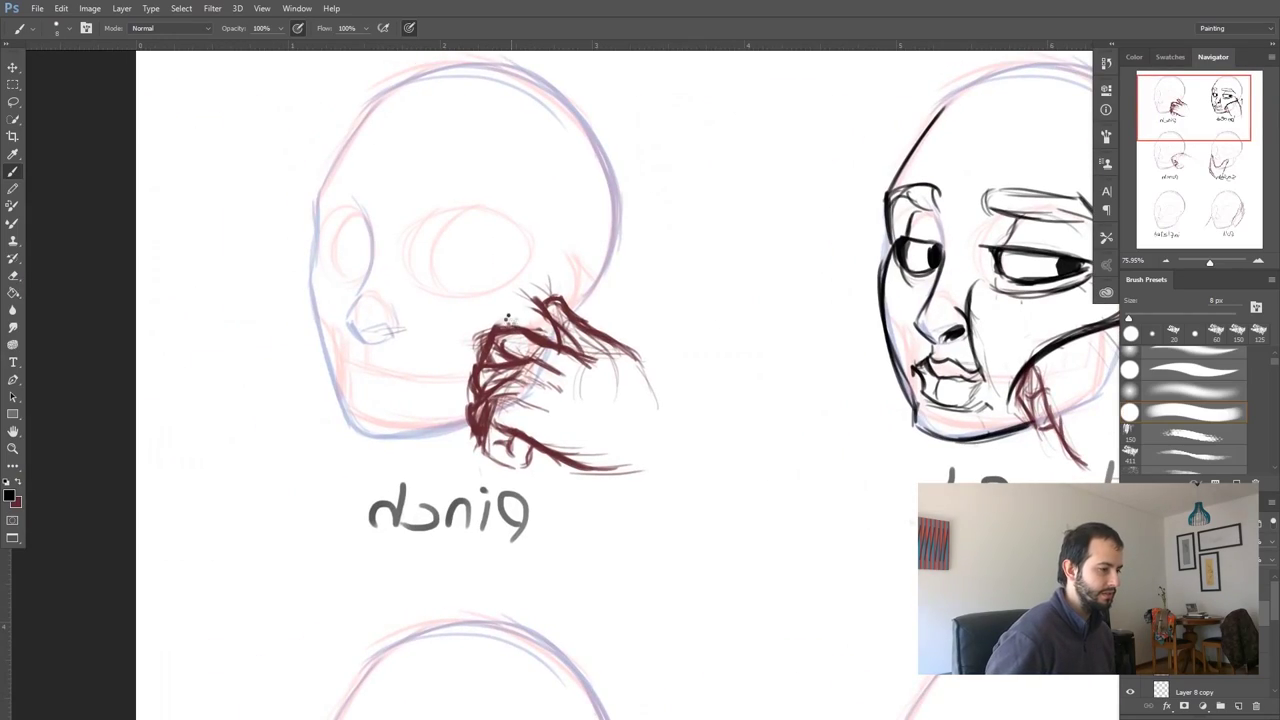
key(ctrl+shift+h)
drag(626, 366, 375, 476)
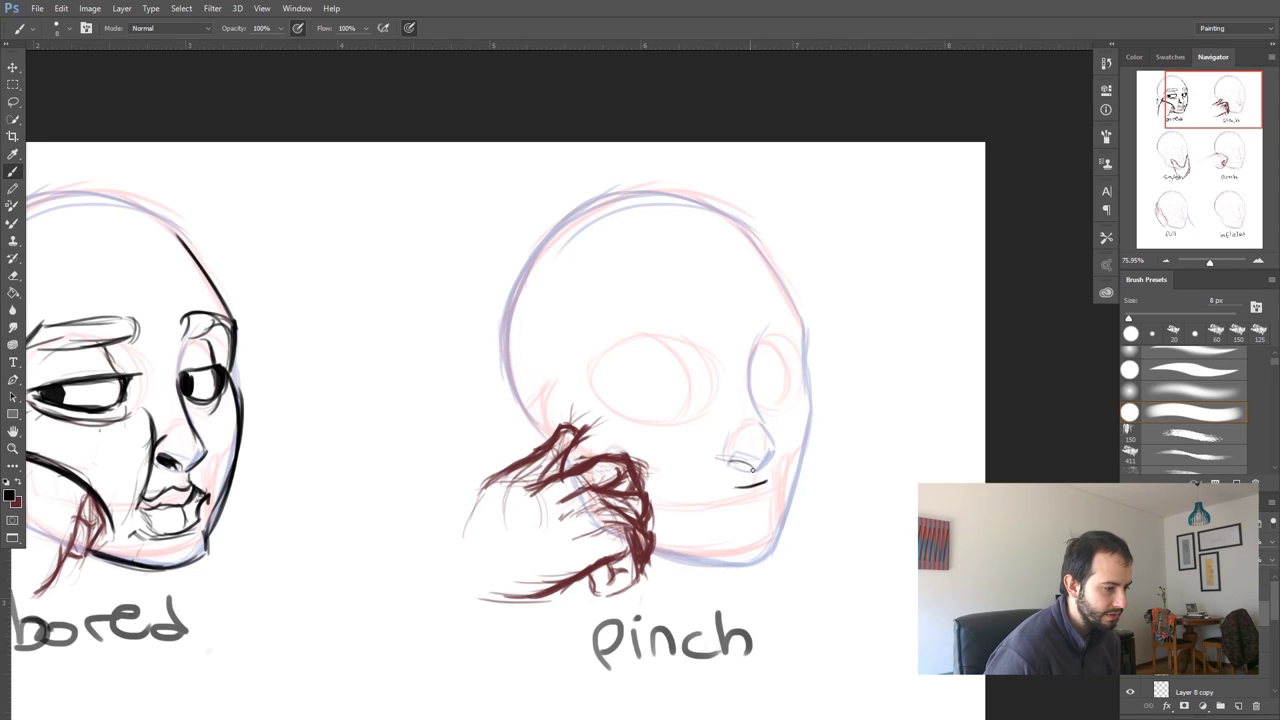
drag(601, 418, 557, 470)
mouse_move(648, 460)
mouse_down()
mouse_move(606, 498)
mouse_move(645, 505)
mouse_move(646, 533)
mouse_up()
mouse_move(732, 566)
mouse_down()
mouse_move(652, 549)
mouse_move(750, 566)
mouse_up()
mouse_move(648, 549)
mouse_down()
mouse_move(775, 563)
mouse_move(781, 538)
mouse_up()
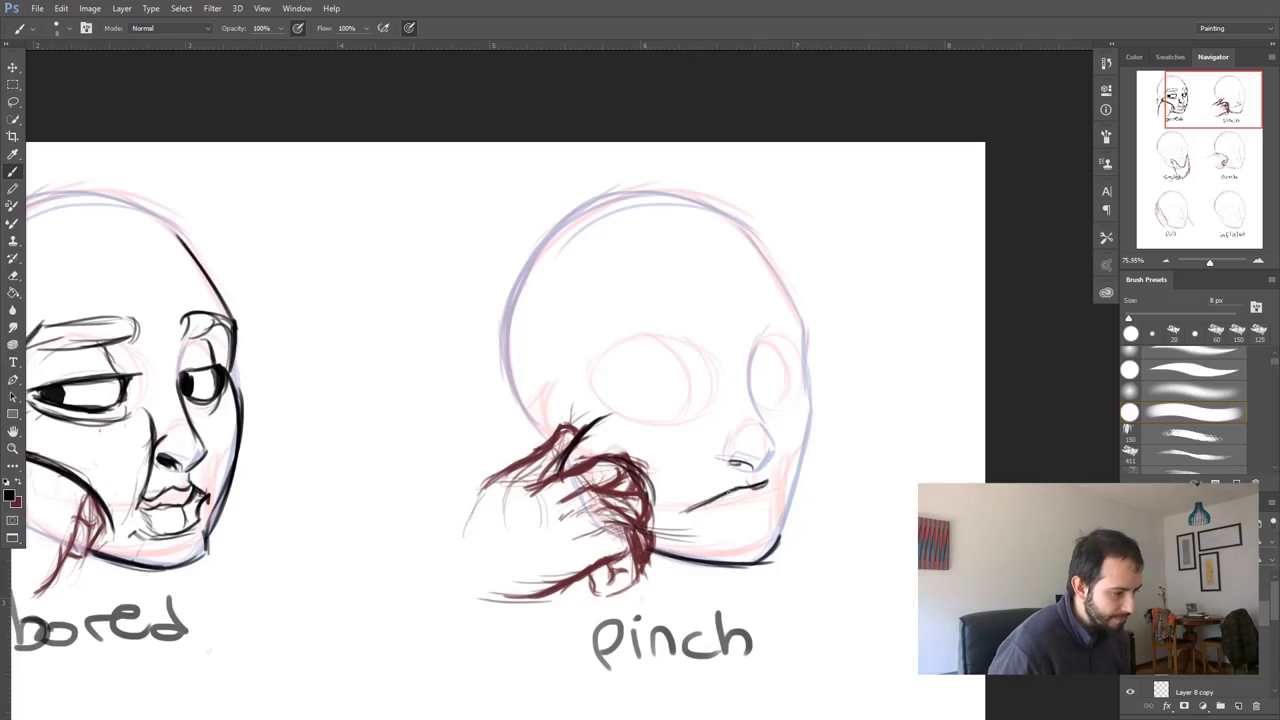
Shape the pinch face's upper and lower lips, stretched toward the pinching hand
drag(730, 489, 680, 511)
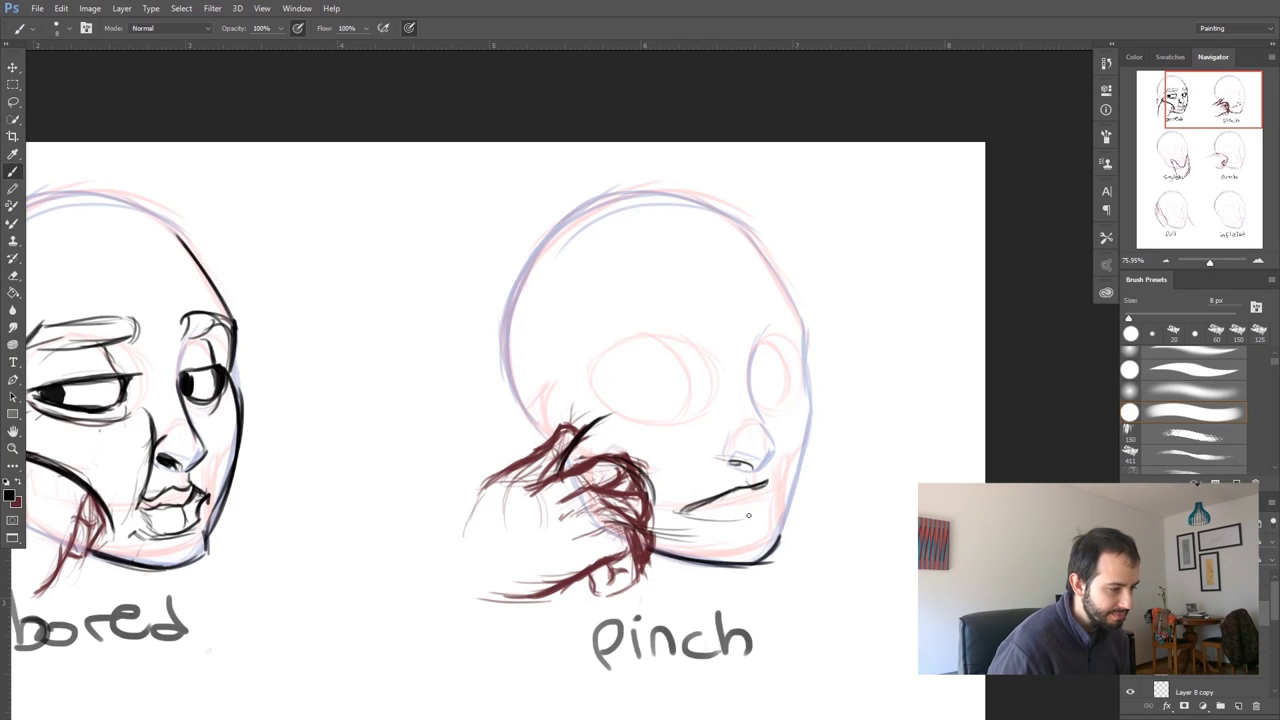
drag(768, 507, 728, 519)
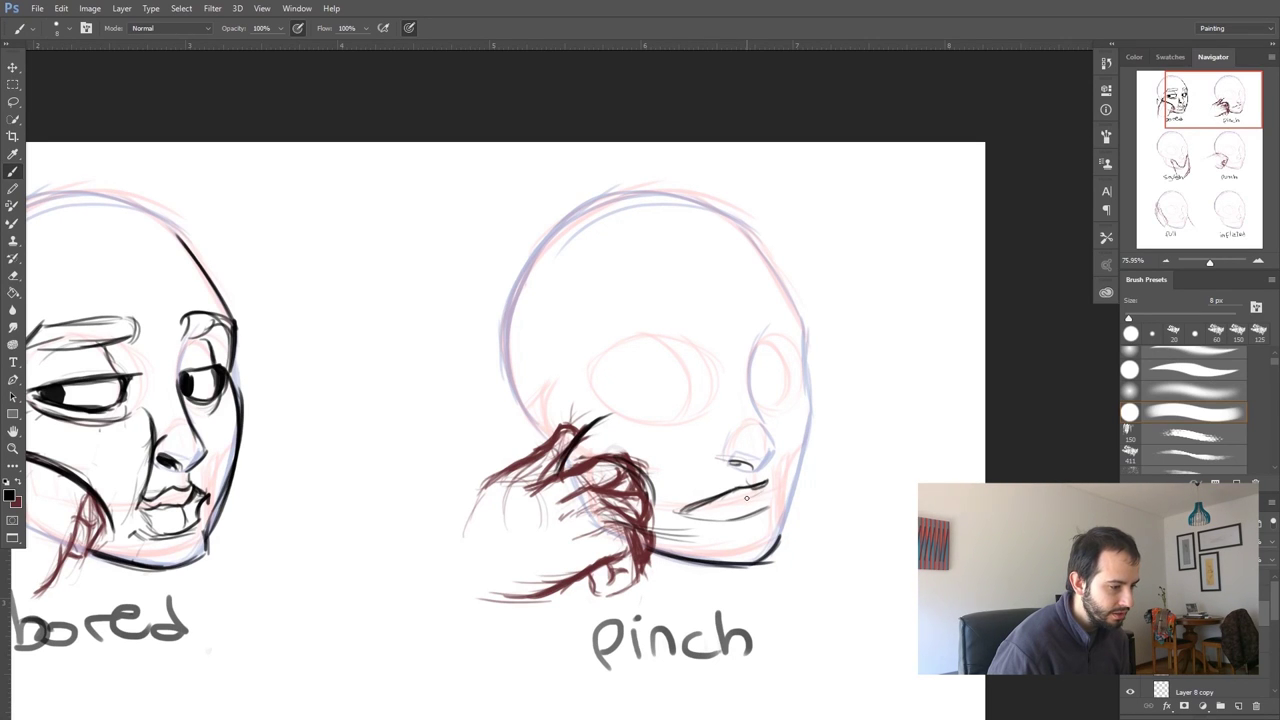
mouse_move(730, 501)
mouse_down()
mouse_move(687, 512)
mouse_move(760, 497)
mouse_up()
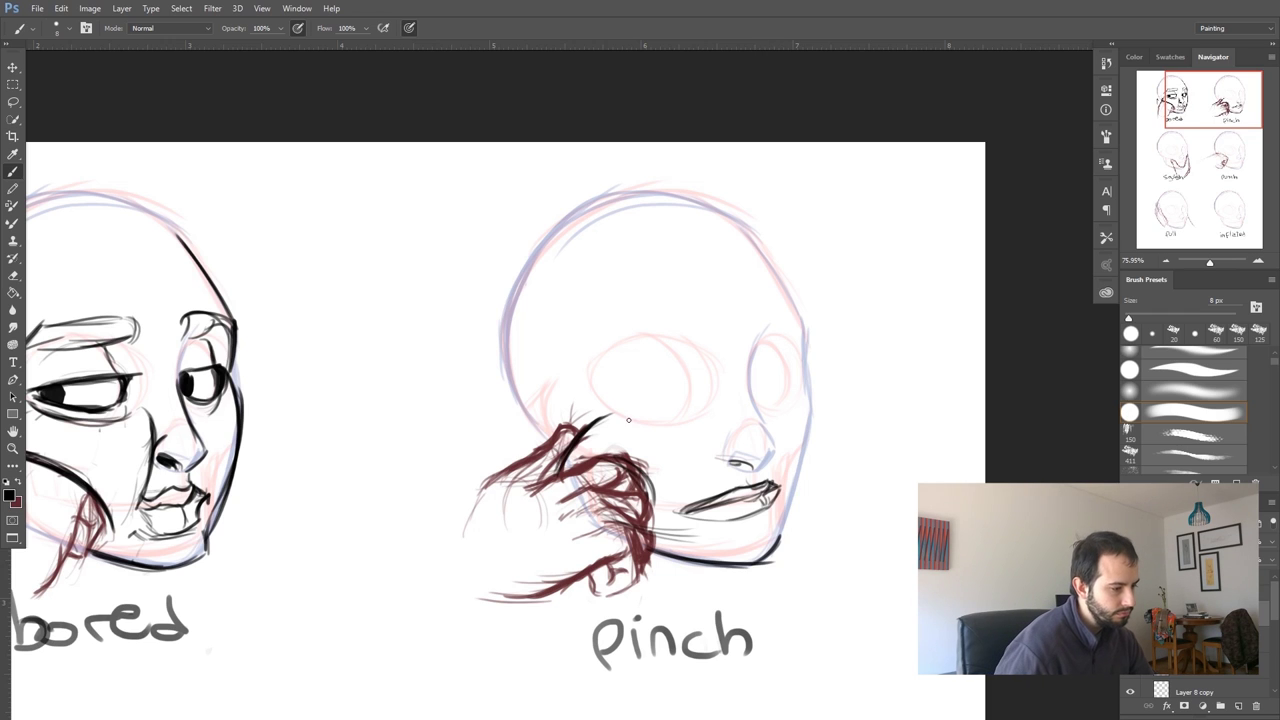
Draw the pinch face's near eye with a dark pupil looking toward the hand, plus the lower lid crease
drag(612, 411, 661, 410)
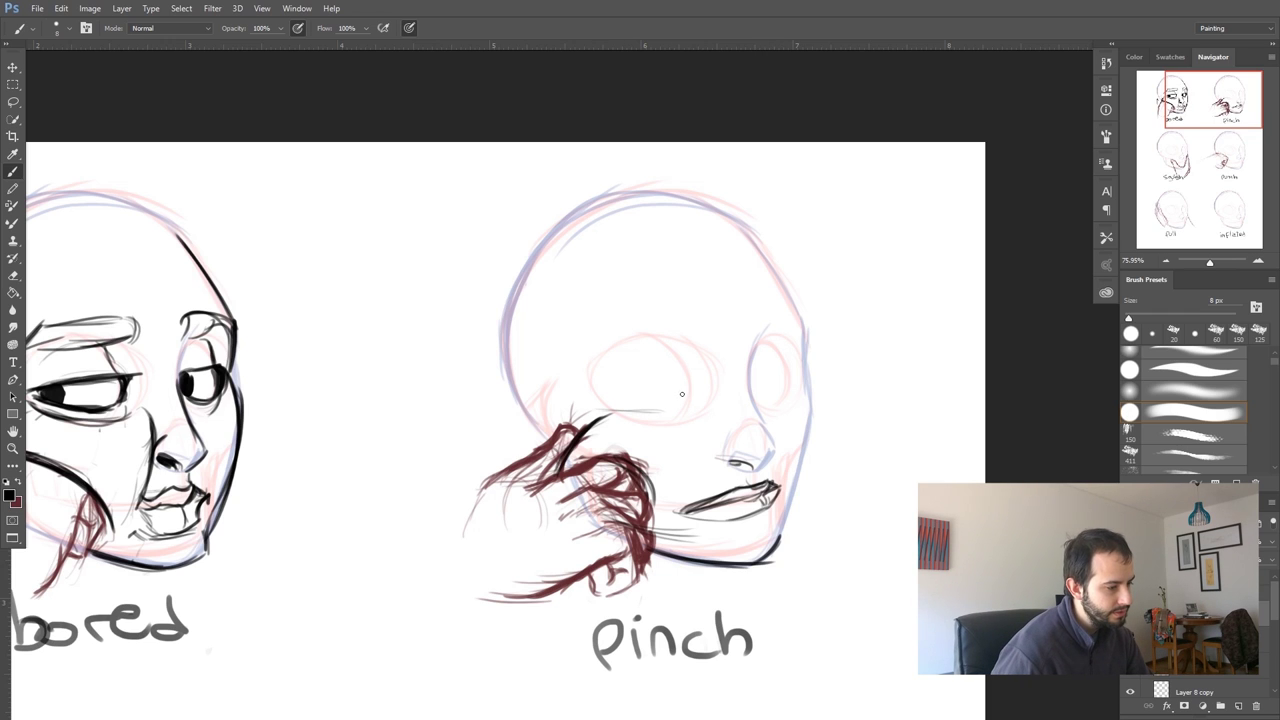
drag(663, 364, 668, 408)
mouse_move(664, 364)
mouse_down()
mouse_move(657, 408)
mouse_move(672, 406)
mouse_move(680, 362)
mouse_up()
mouse_move(617, 390)
mouse_down()
mouse_move(656, 397)
mouse_move(610, 400)
mouse_move(668, 368)
mouse_up()
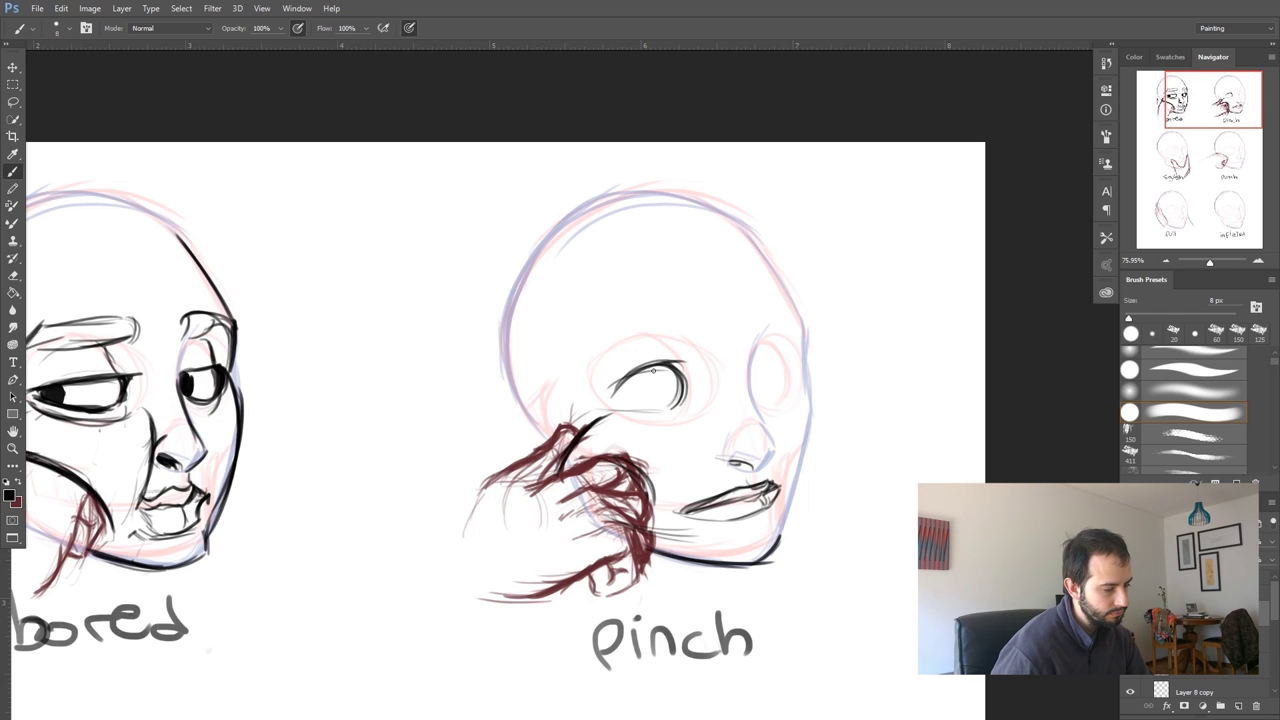
drag(615, 400, 620, 396)
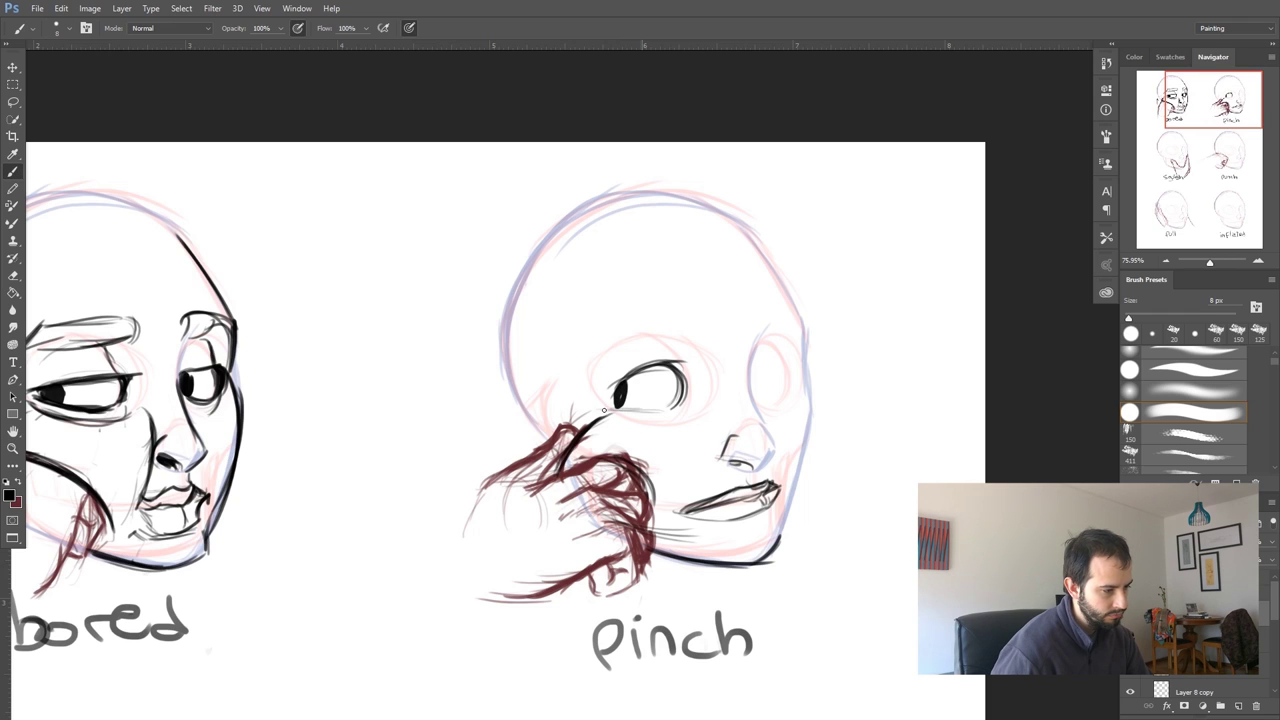
drag(606, 403, 688, 368)
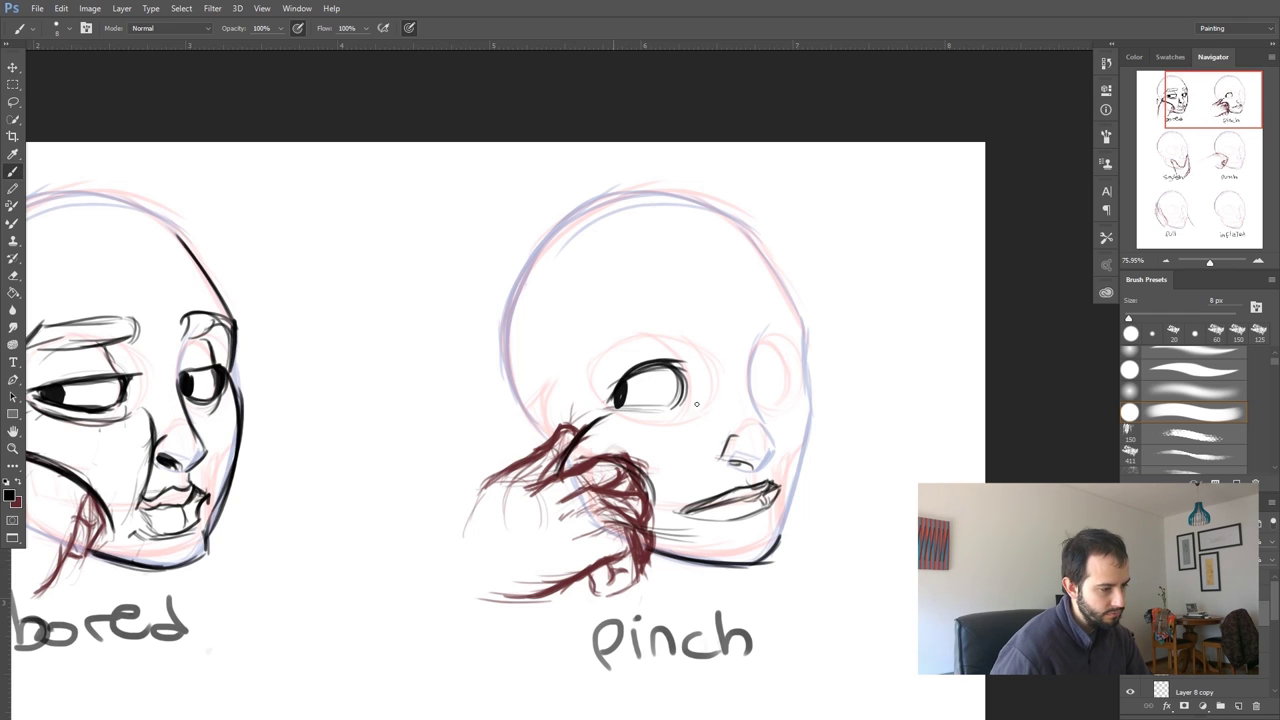
drag(624, 418, 696, 413)
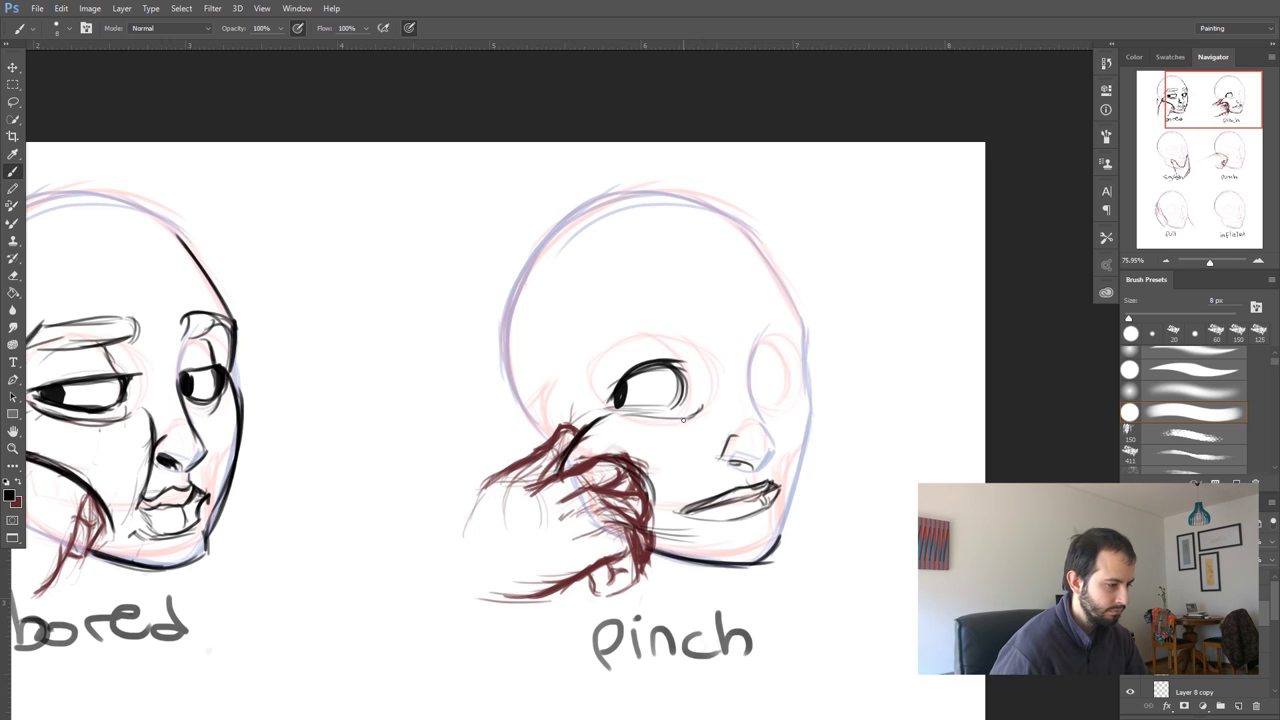
Finish the pinch face's nose and lower lip line, and draw both eyebrows and the far eye
drag(771, 451, 757, 461)
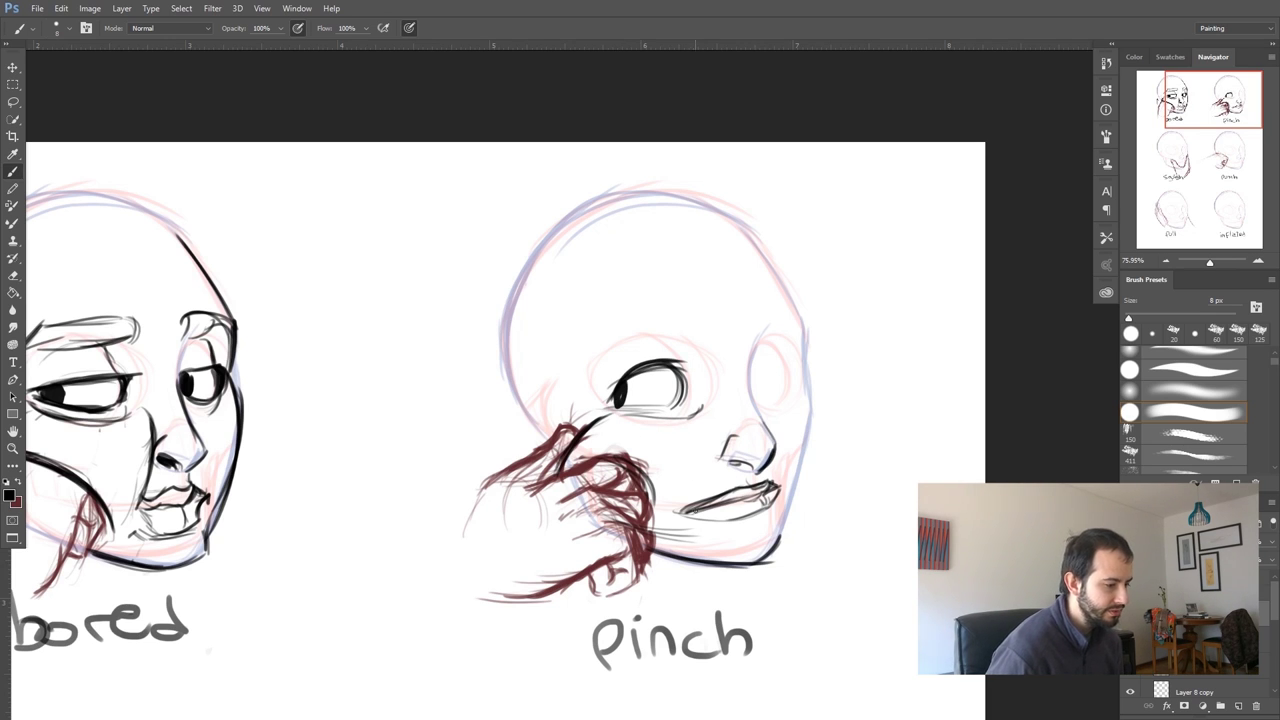
mouse_move(680, 514)
mouse_down()
mouse_move(757, 511)
mouse_move(728, 536)
mouse_up()
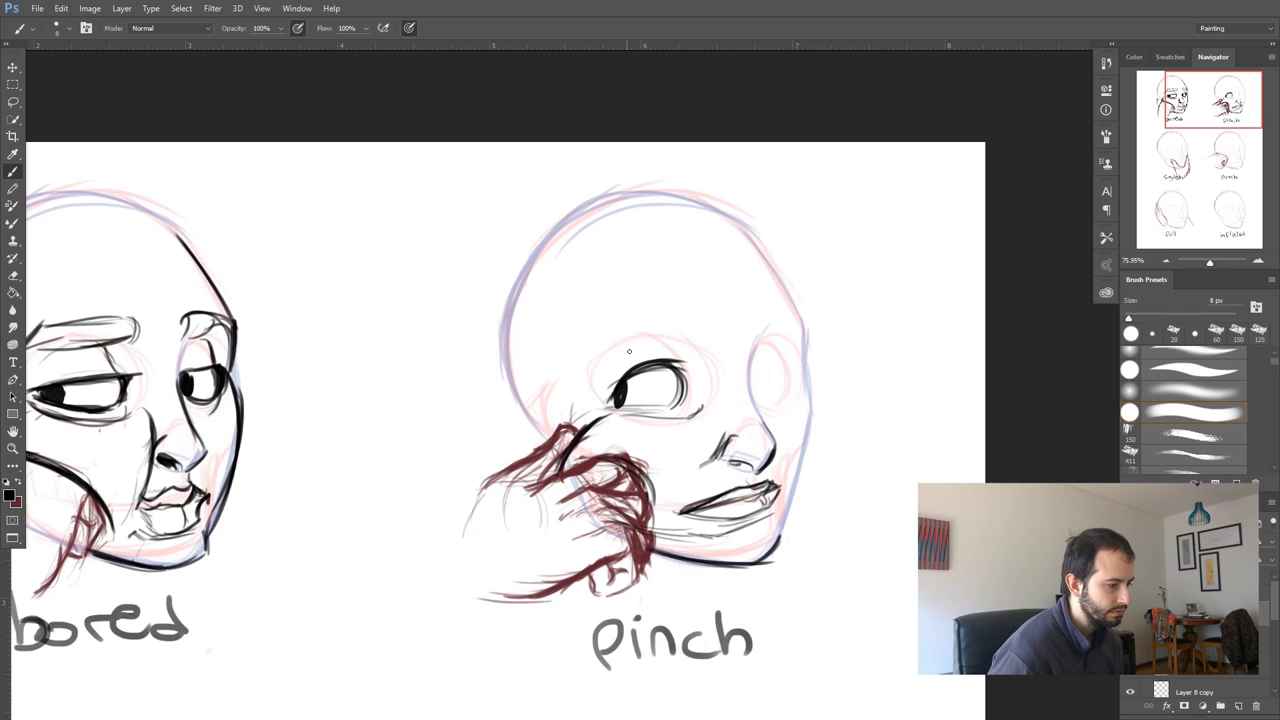
mouse_move(640, 336)
mouse_down()
mouse_move(591, 368)
mouse_move(694, 337)
mouse_move(706, 314)
mouse_move(644, 322)
mouse_move(578, 378)
mouse_up()
mouse_move(640, 324)
mouse_down()
mouse_move(576, 380)
mouse_move(672, 336)
mouse_move(702, 378)
mouse_up()
mouse_move(774, 354)
mouse_down()
mouse_move(757, 387)
mouse_move(781, 383)
mouse_move(766, 400)
mouse_move(783, 377)
mouse_move(765, 402)
mouse_move(750, 387)
mouse_move(766, 329)
mouse_move(786, 322)
mouse_move(751, 345)
mouse_move(752, 323)
mouse_move(800, 326)
mouse_up()
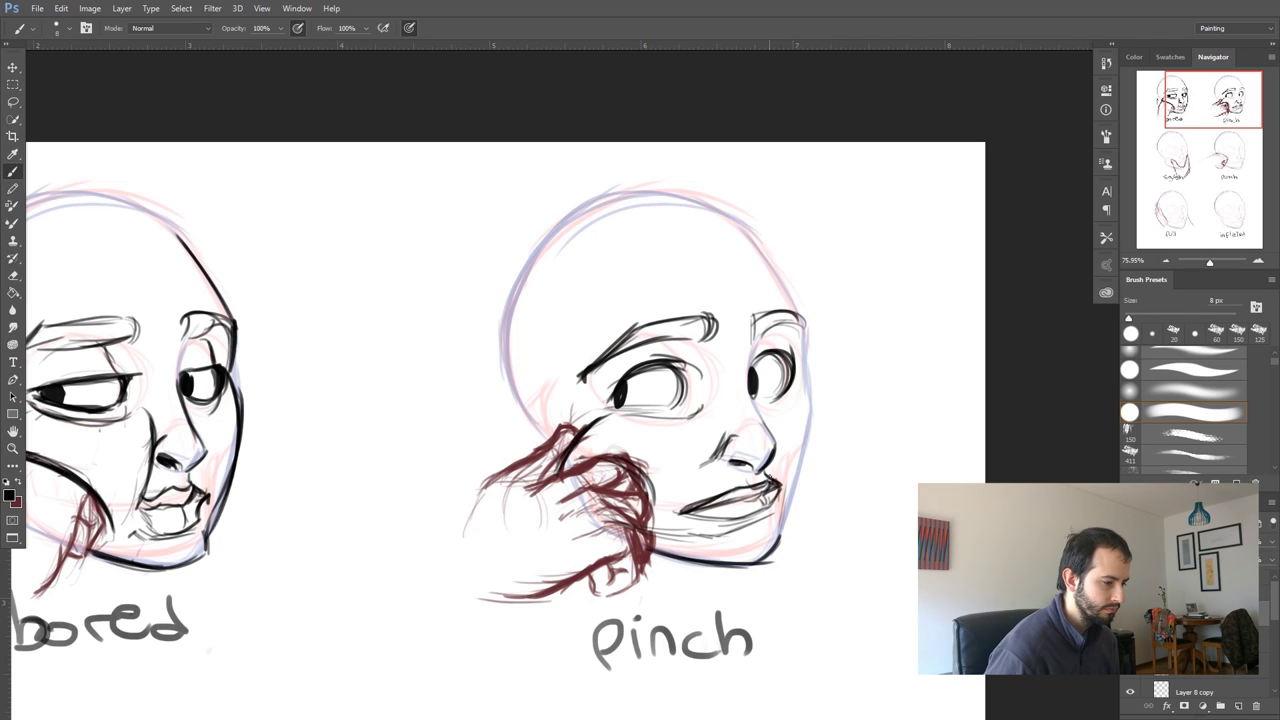
Outline the far side of the pinch face from chin to brow and darken the skin fold over the fingers
mouse_move(783, 532)
mouse_down()
mouse_move(810, 380)
mouse_move(800, 476)
mouse_up()
drag(808, 412, 784, 522)
drag(806, 380, 800, 490)
drag(808, 358, 804, 406)
drag(806, 312, 805, 372)
drag(574, 466, 637, 475)
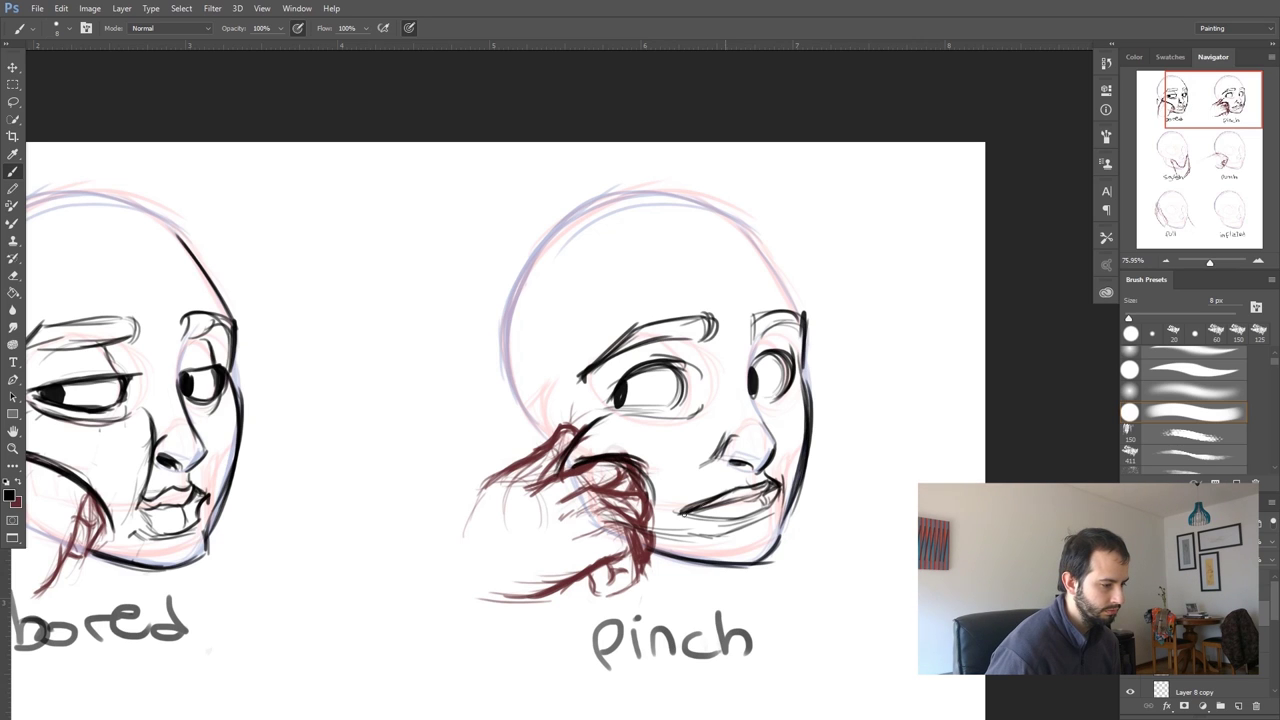
Darken the parting of the pinch face's lips and sketch the near ear behind the hand
mouse_move(674, 512)
mouse_down()
mouse_move(720, 519)
mouse_move(738, 494)
mouse_move(760, 495)
mouse_move(726, 492)
mouse_up()
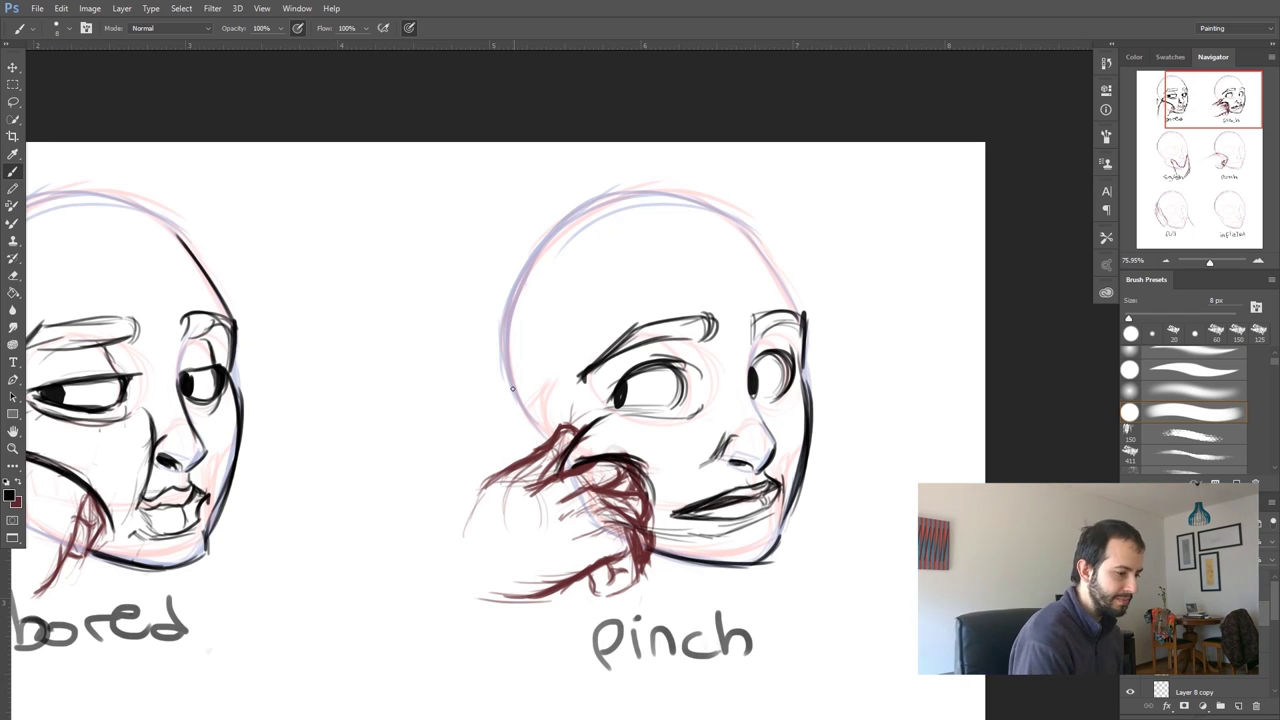
mouse_move(524, 352)
mouse_down()
mouse_move(548, 408)
mouse_move(504, 404)
mouse_move(524, 455)
mouse_up()
mouse_move(498, 416)
mouse_down()
mouse_move(526, 460)
mouse_move(518, 362)
mouse_up()
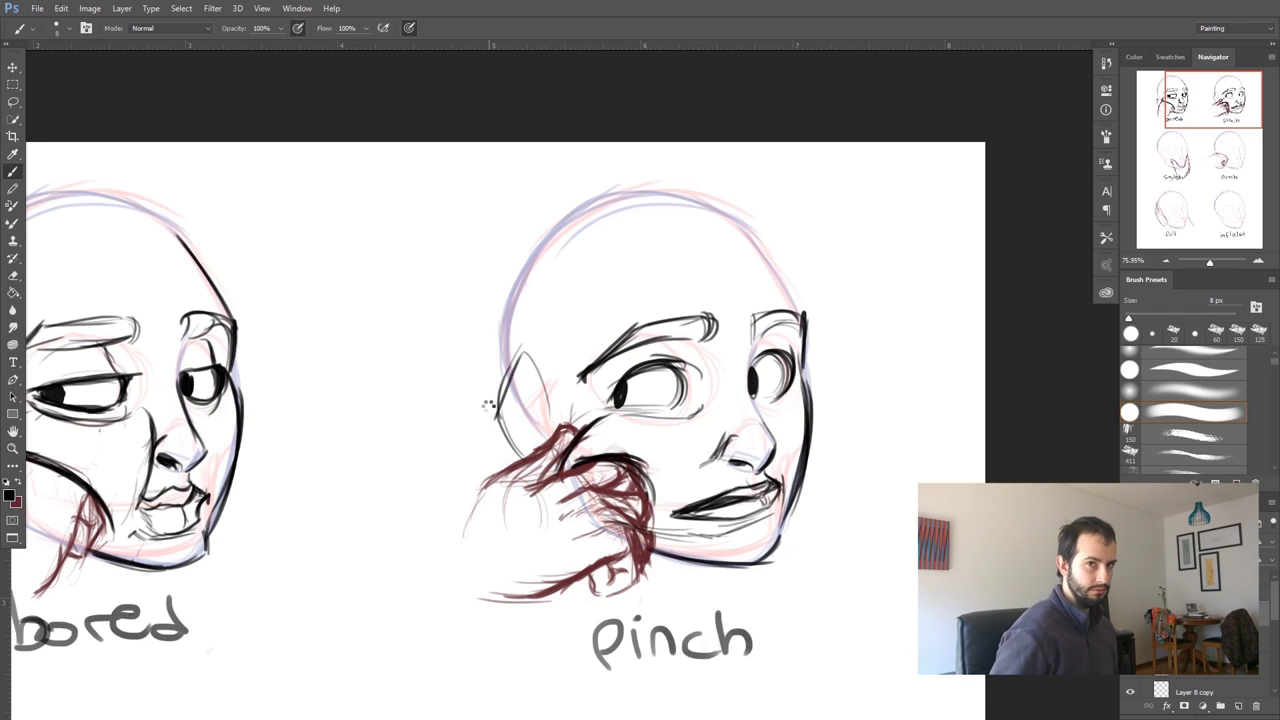
Try thin contour lines across the pinched cheek on the flipped canvas, and erase them
key(ctrl+shift+h)
drag(414, 471, 600, 475)
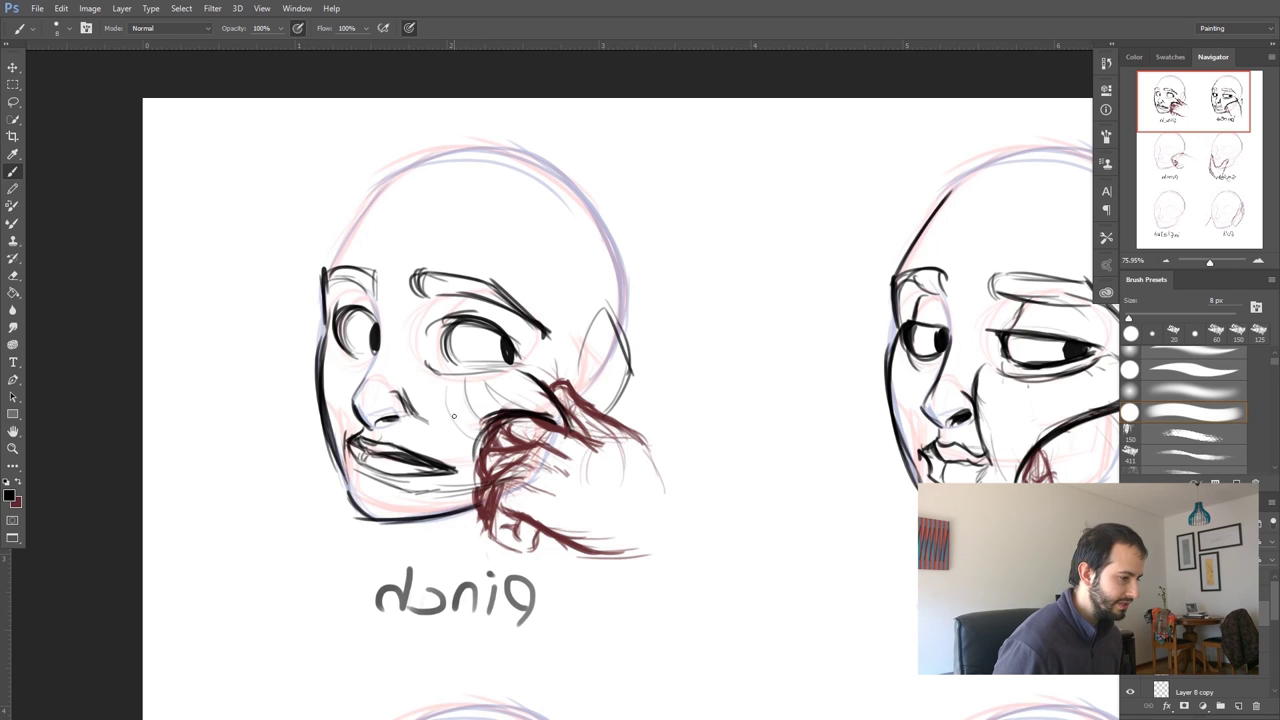
mouse_move(472, 437)
mouse_down()
mouse_move(504, 377)
mouse_move(539, 407)
mouse_move(496, 364)
mouse_move(444, 404)
mouse_move(423, 391)
mouse_move(543, 392)
mouse_move(446, 412)
mouse_move(566, 422)
mouse_up()
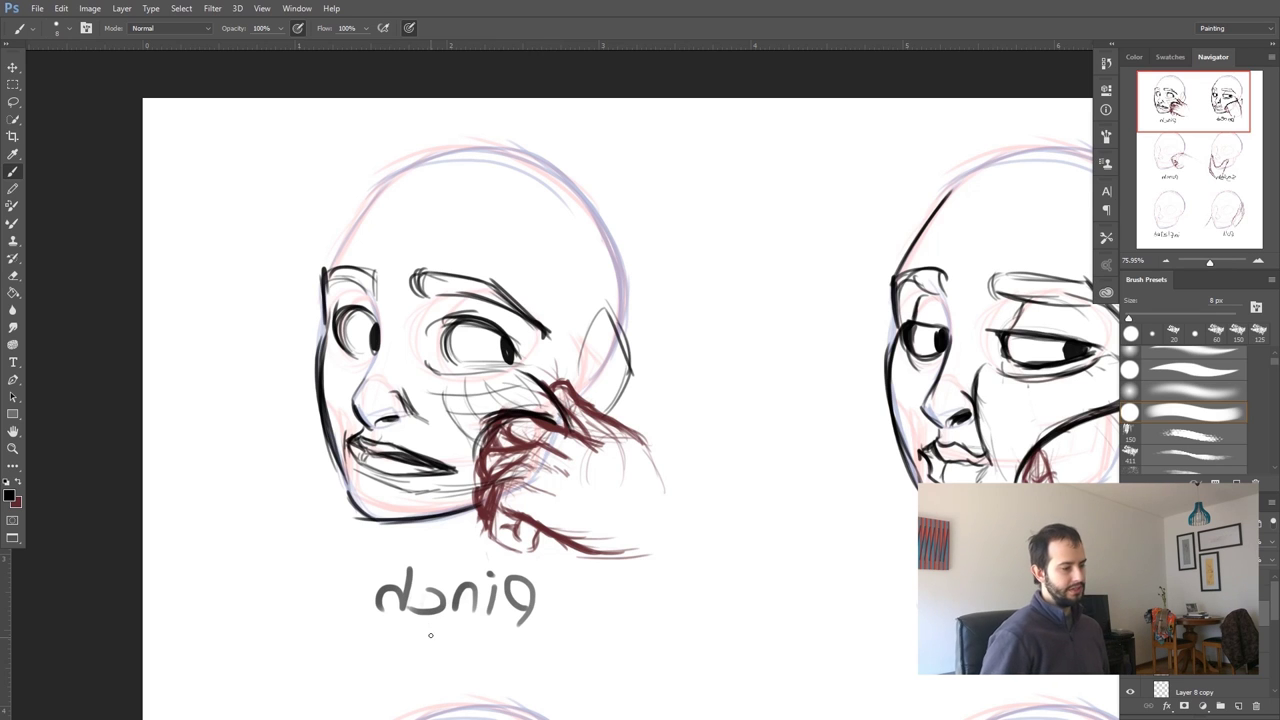
key(e)
mouse_move(456, 410)
mouse_down()
mouse_move(446, 404)
mouse_move(460, 425)
mouse_move(528, 394)
mouse_move(464, 398)
mouse_up()
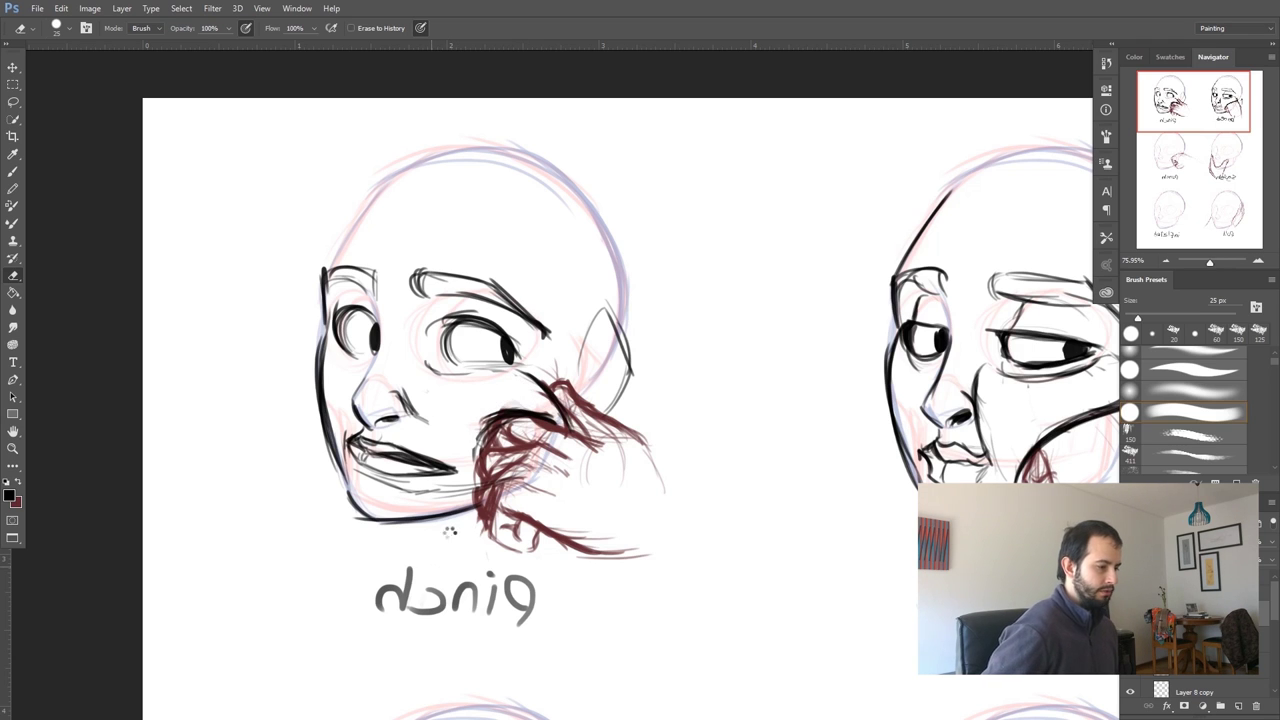
Flip the canvas back and trace the squish face's near cheek edge along the thumb with the 8 px brush
key(F2)
drag(586, 493, 358, 516)
drag(440, 622, 491, 446)
drag(462, 544, 583, 380)
mouse_move(367, 654)
mouse_down()
mouse_move(549, 406)
mouse_move(530, 414)
mouse_up()
key(b)
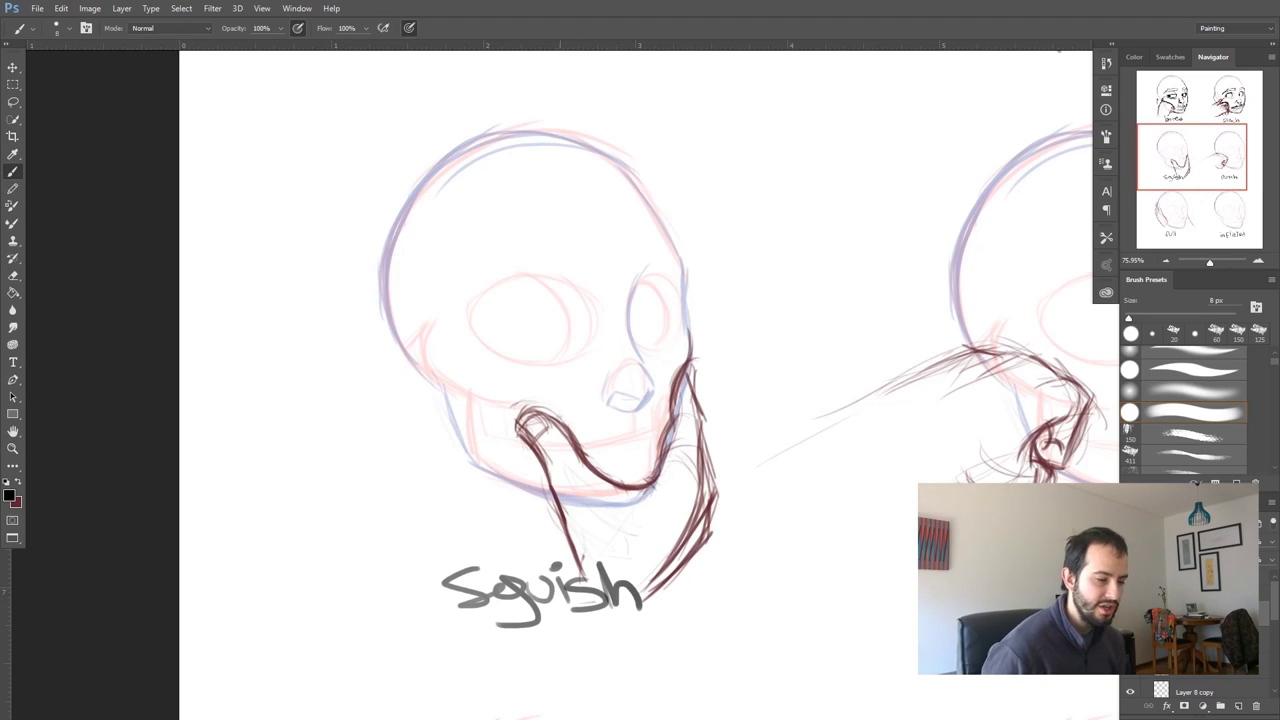
drag(511, 407, 584, 460)
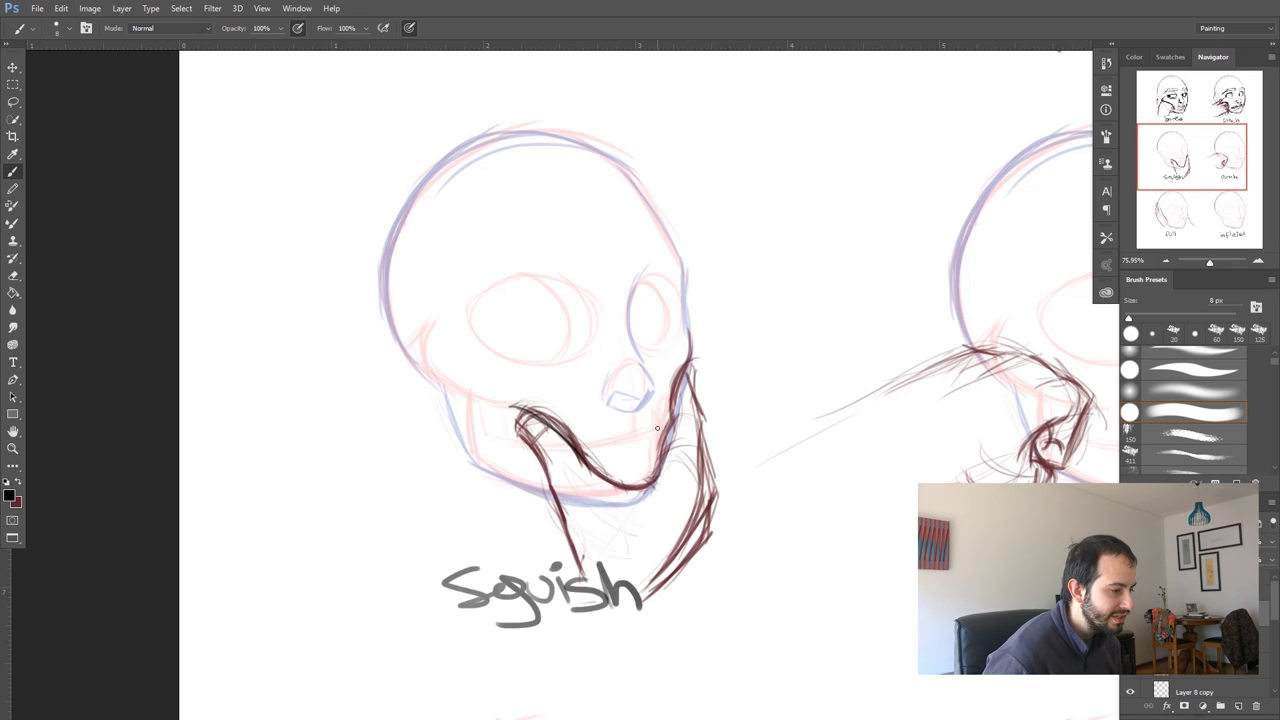
Draw the squish face's nose with nostril, the fold running down beside it and the line under the near eye
drag(655, 412, 641, 421)
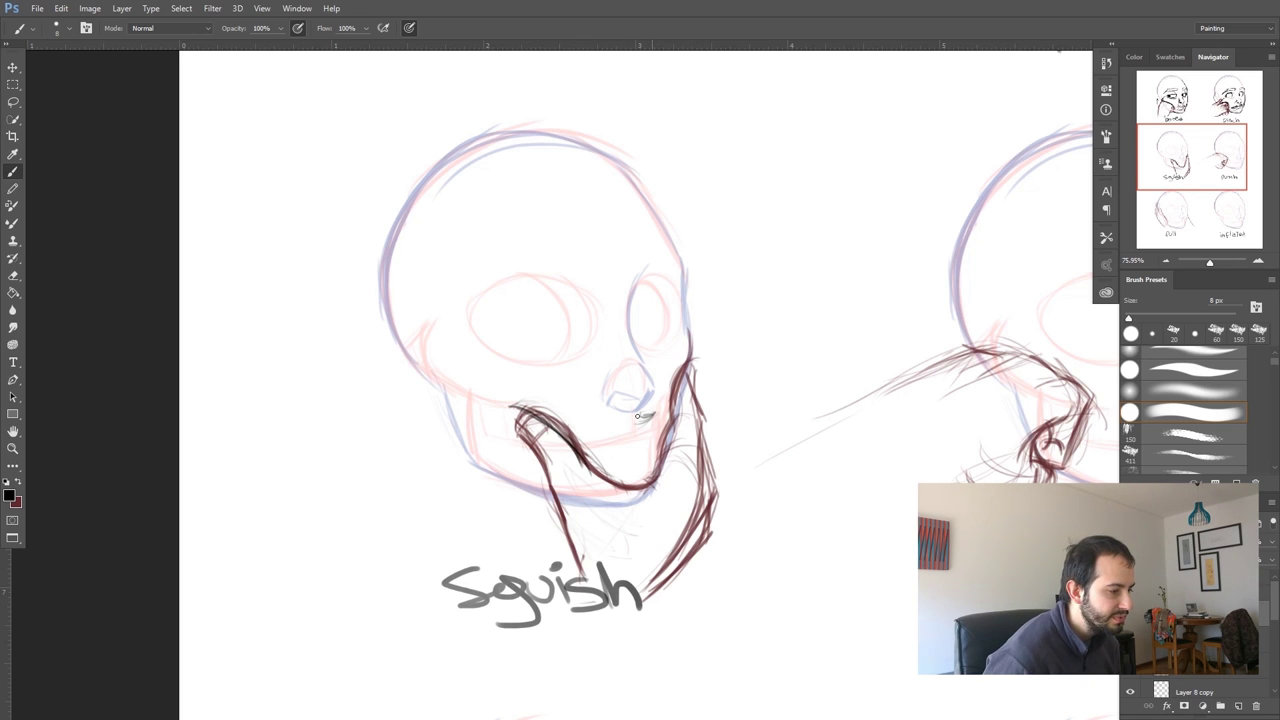
mouse_move(474, 352)
mouse_down()
mouse_move(584, 358)
mouse_move(615, 424)
mouse_up()
drag(594, 372, 612, 436)
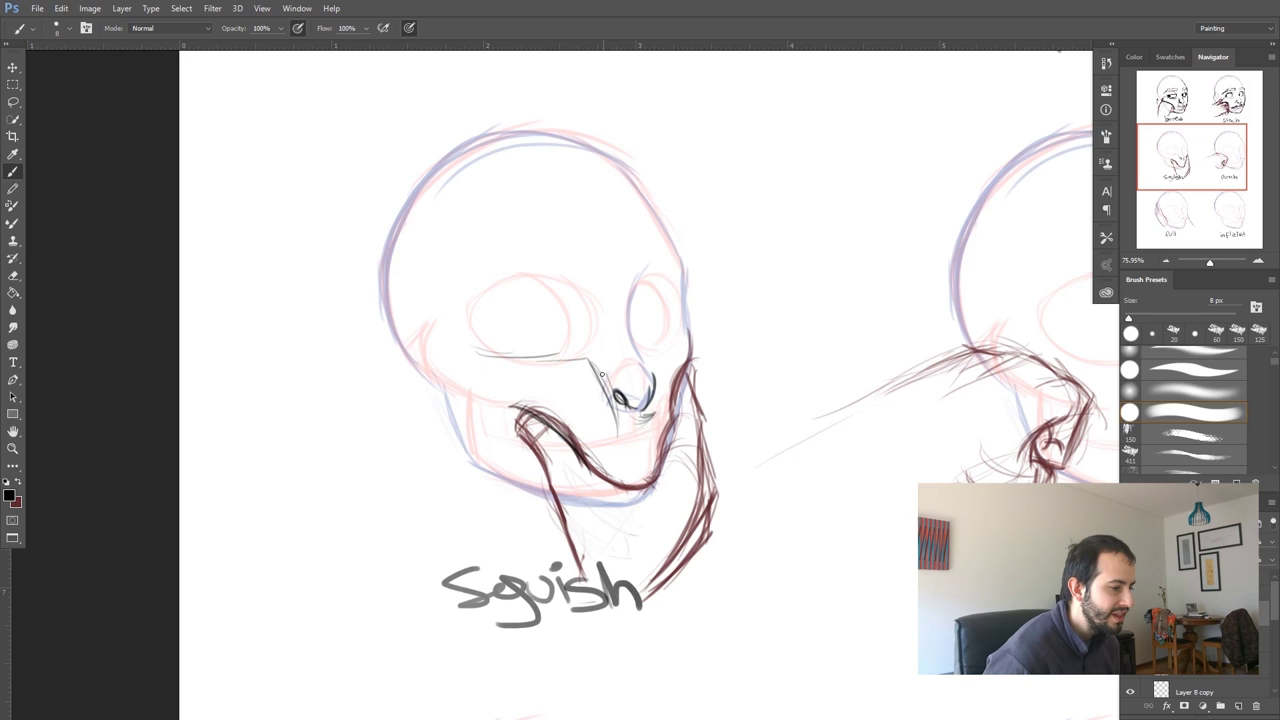
mouse_move(578, 357)
mouse_down()
mouse_move(622, 440)
mouse_move(618, 424)
mouse_up()
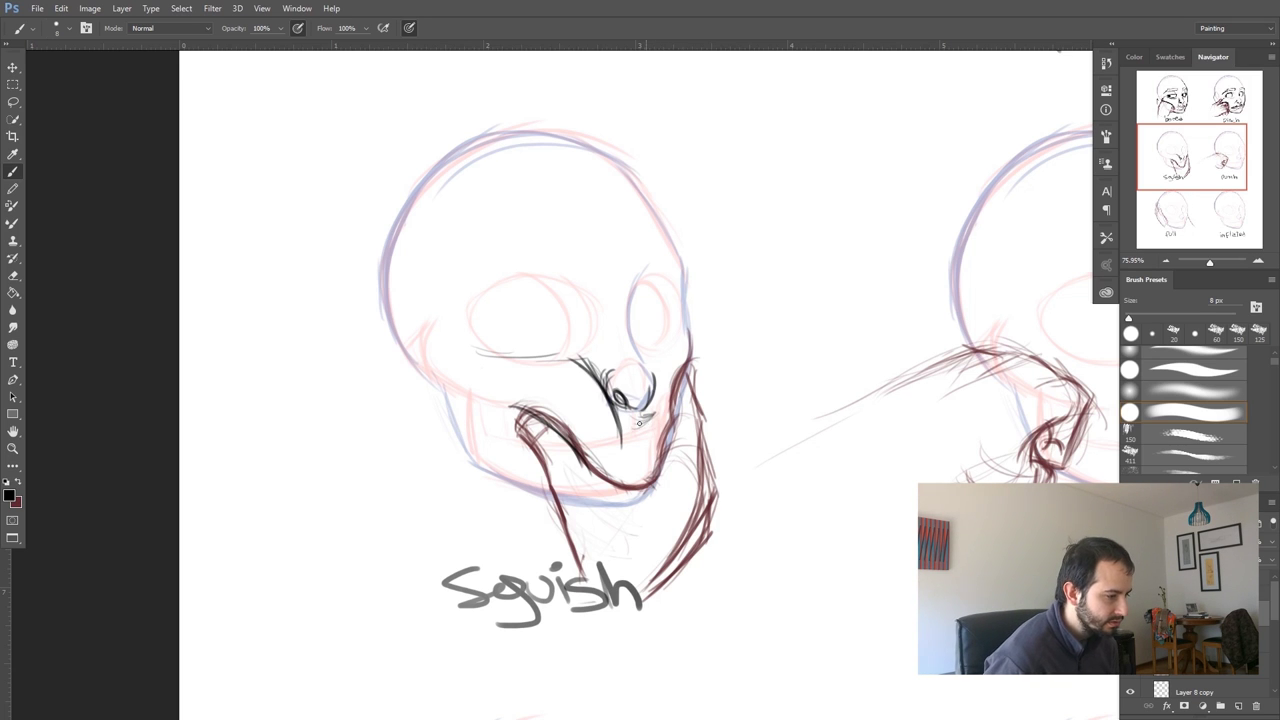
Draw the squish face's puckered upper and lower lips and extend the cheek fold down beside them
drag(632, 428, 646, 419)
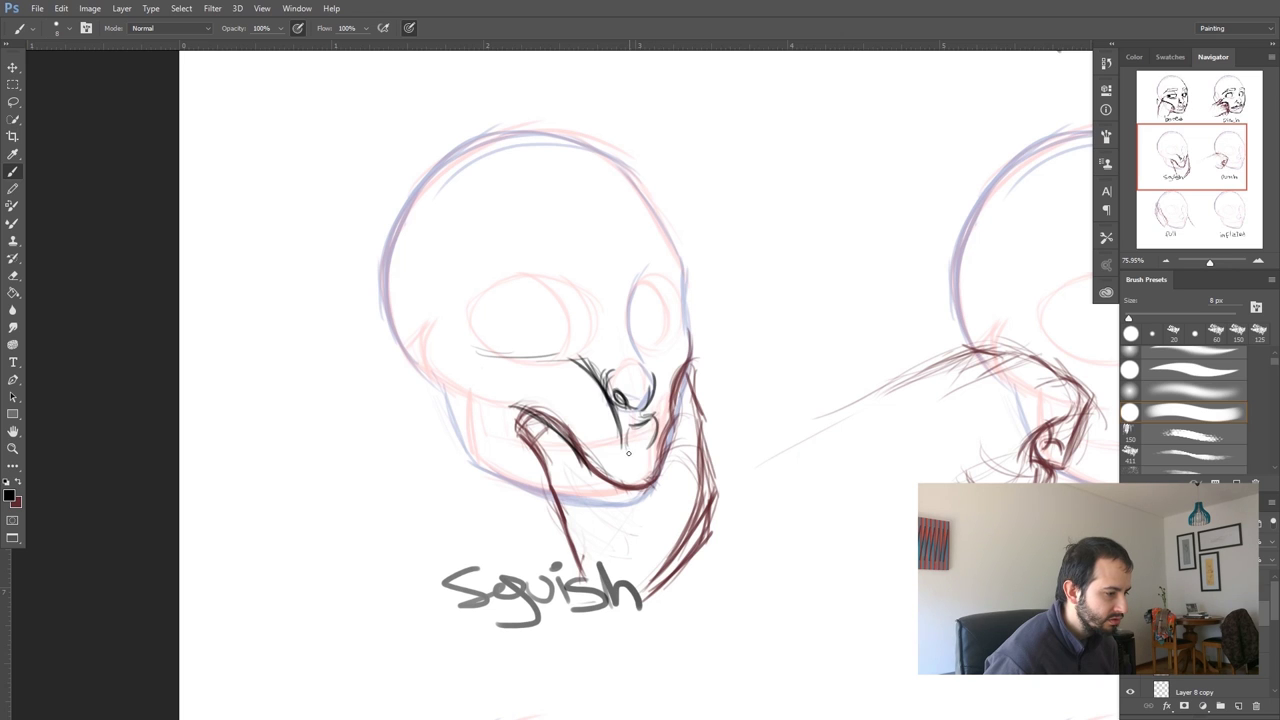
drag(633, 438, 646, 446)
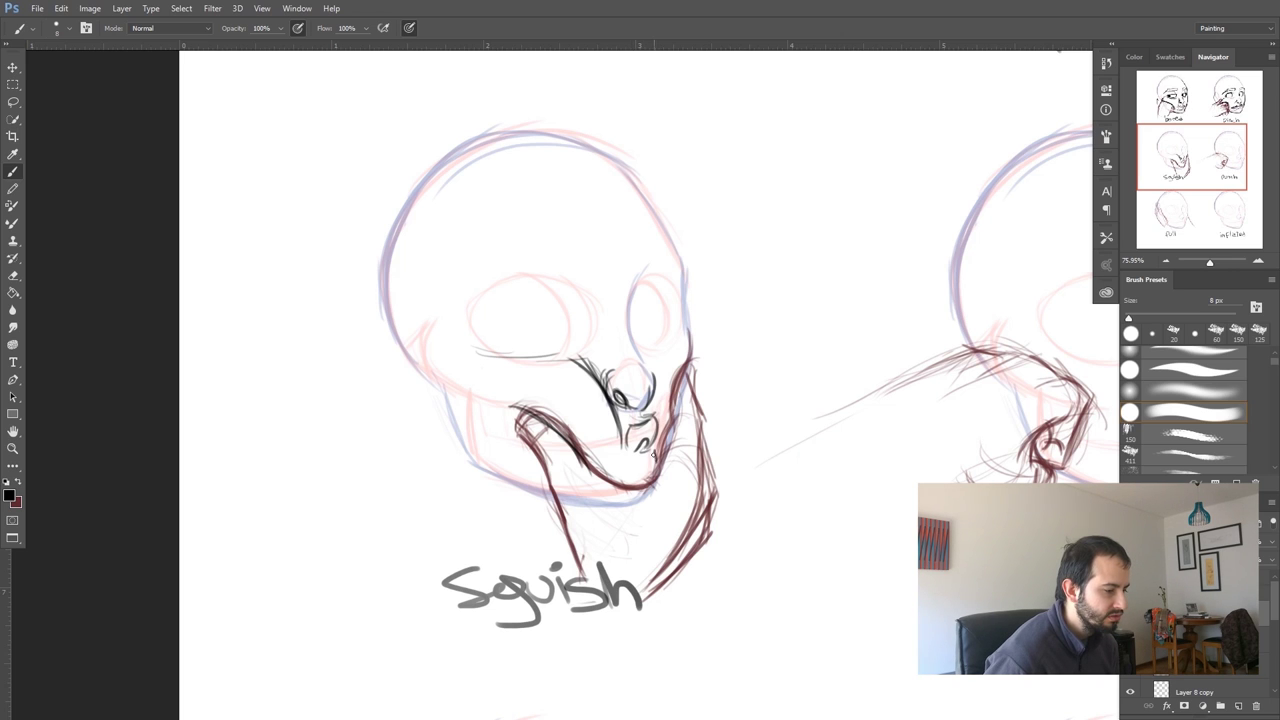
drag(626, 422, 619, 478)
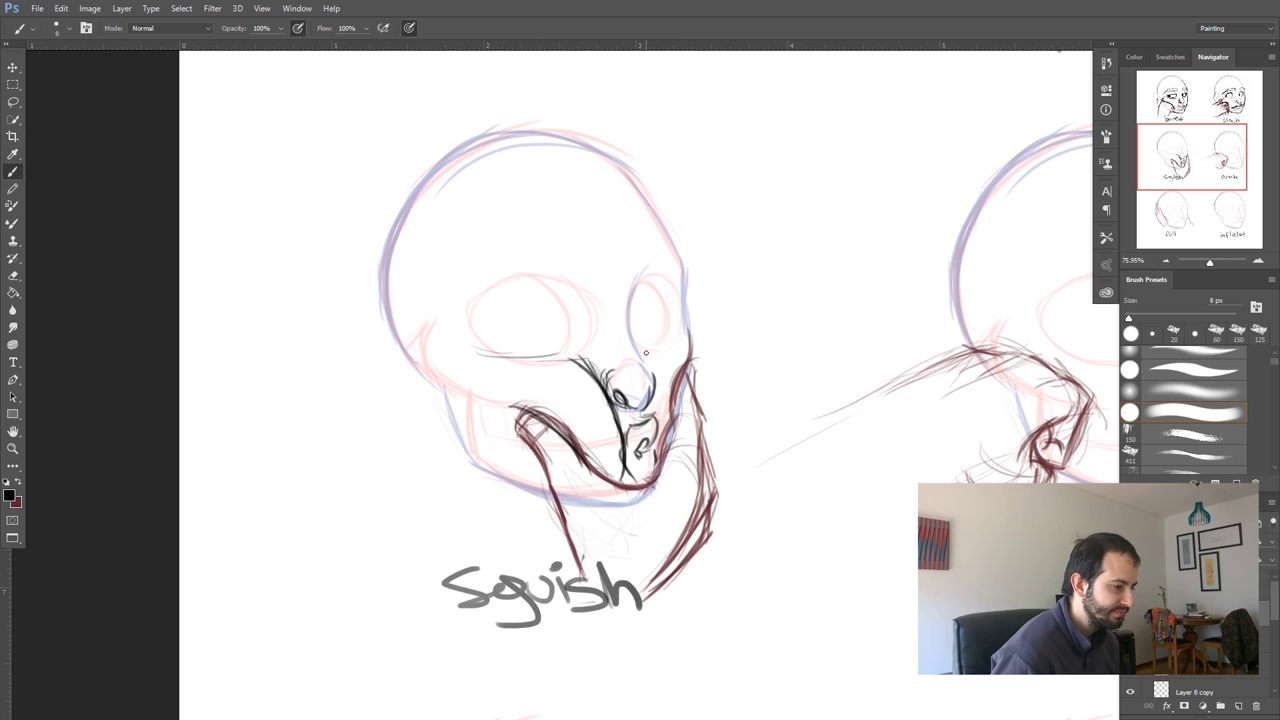
Draw the squish face's bulging far cheek above the fingers and thicken the near cheek edge above the thumb
drag(649, 365, 670, 422)
mouse_move(695, 360)
mouse_down()
mouse_move(668, 438)
mouse_move(688, 334)
mouse_up()
drag(498, 408, 578, 448)
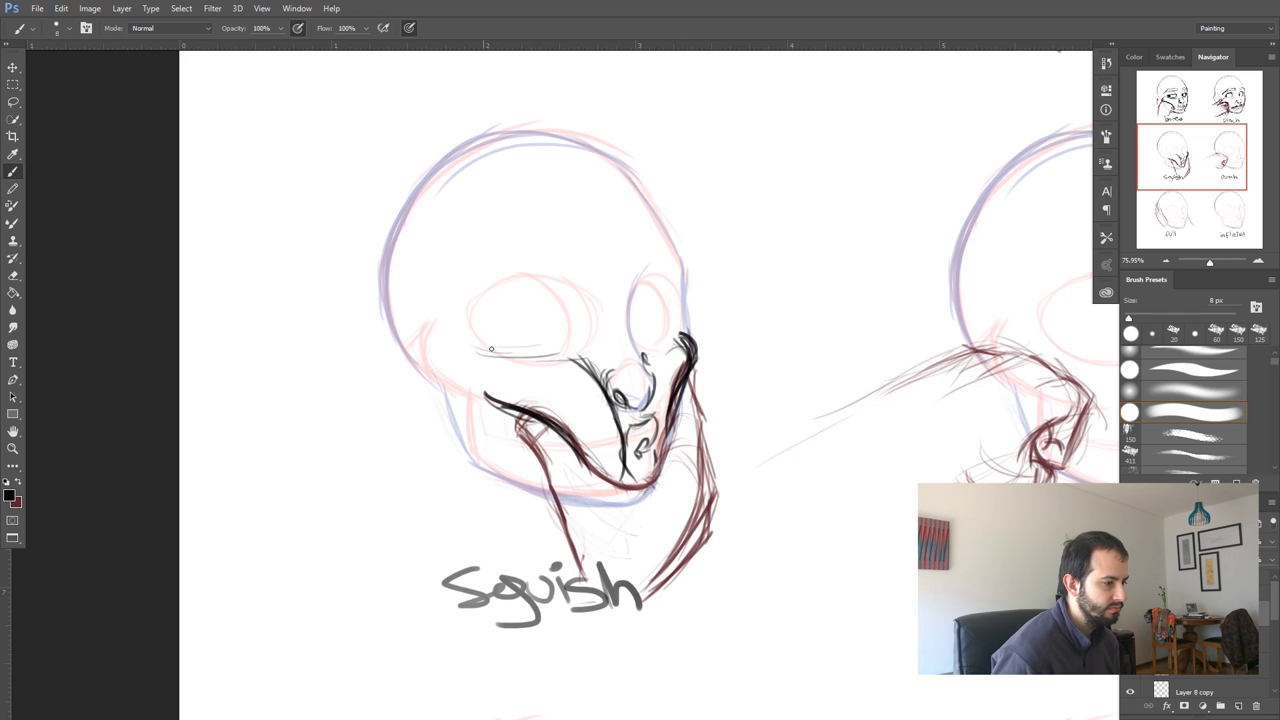
Draw the squish face's wide-open near and far eyes with dark pupils looking sideways
mouse_move(490, 364)
mouse_down()
mouse_move(536, 366)
mouse_move(513, 348)
mouse_move(559, 343)
mouse_move(490, 340)
mouse_move(566, 341)
mouse_up()
mouse_move(486, 352)
mouse_down()
mouse_move(570, 343)
mouse_move(544, 290)
mouse_up()
mouse_move(566, 342)
mouse_down()
mouse_move(521, 307)
mouse_move(533, 286)
mouse_move(566, 316)
mouse_move(482, 340)
mouse_up()
drag(520, 290, 488, 346)
mouse_move(638, 334)
mouse_down()
mouse_move(665, 326)
mouse_move(636, 300)
mouse_move(630, 338)
mouse_up()
drag(495, 322, 489, 337)
drag(638, 300, 636, 320)
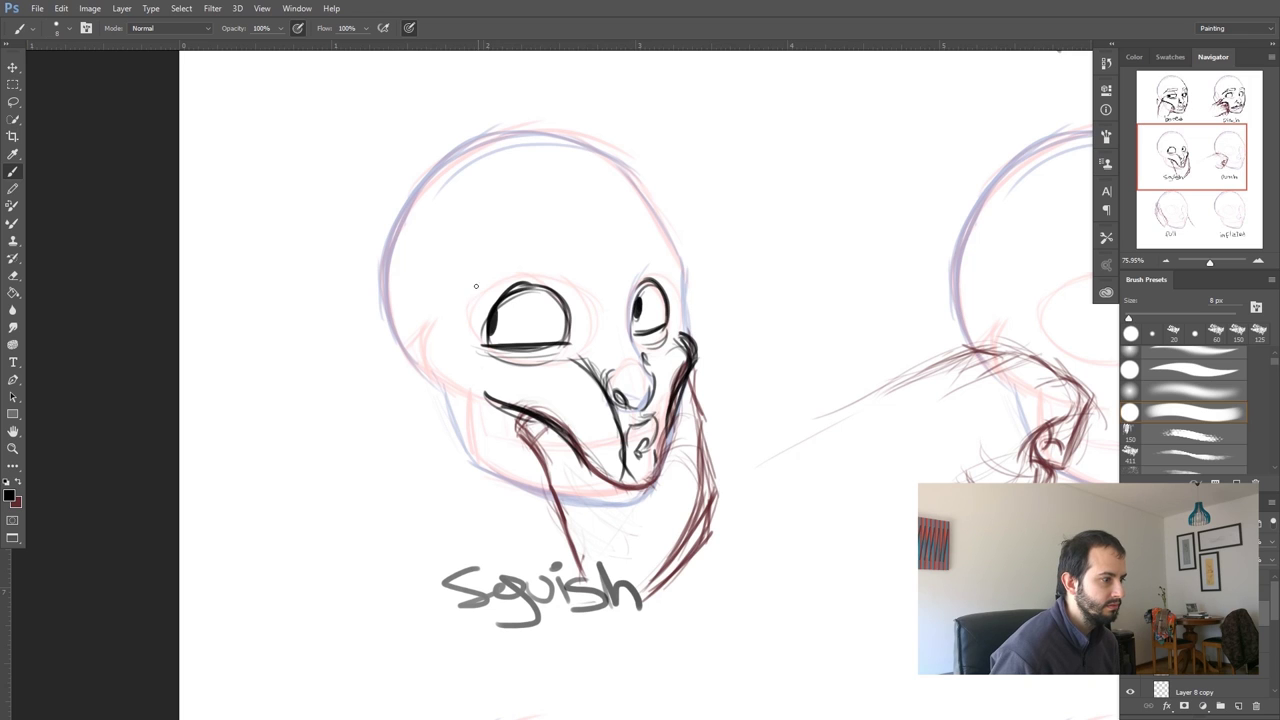
Draw the squish face's raised worried eyebrows and thicken the upper lids and pupils of both eyes
mouse_move(480, 290)
mouse_down()
mouse_move(578, 258)
mouse_move(495, 278)
mouse_move(472, 304)
mouse_move(550, 242)
mouse_move(583, 262)
mouse_move(630, 255)
mouse_up()
mouse_move(640, 232)
mouse_down()
mouse_move(638, 254)
mouse_move(684, 270)
mouse_move(660, 246)
mouse_up()
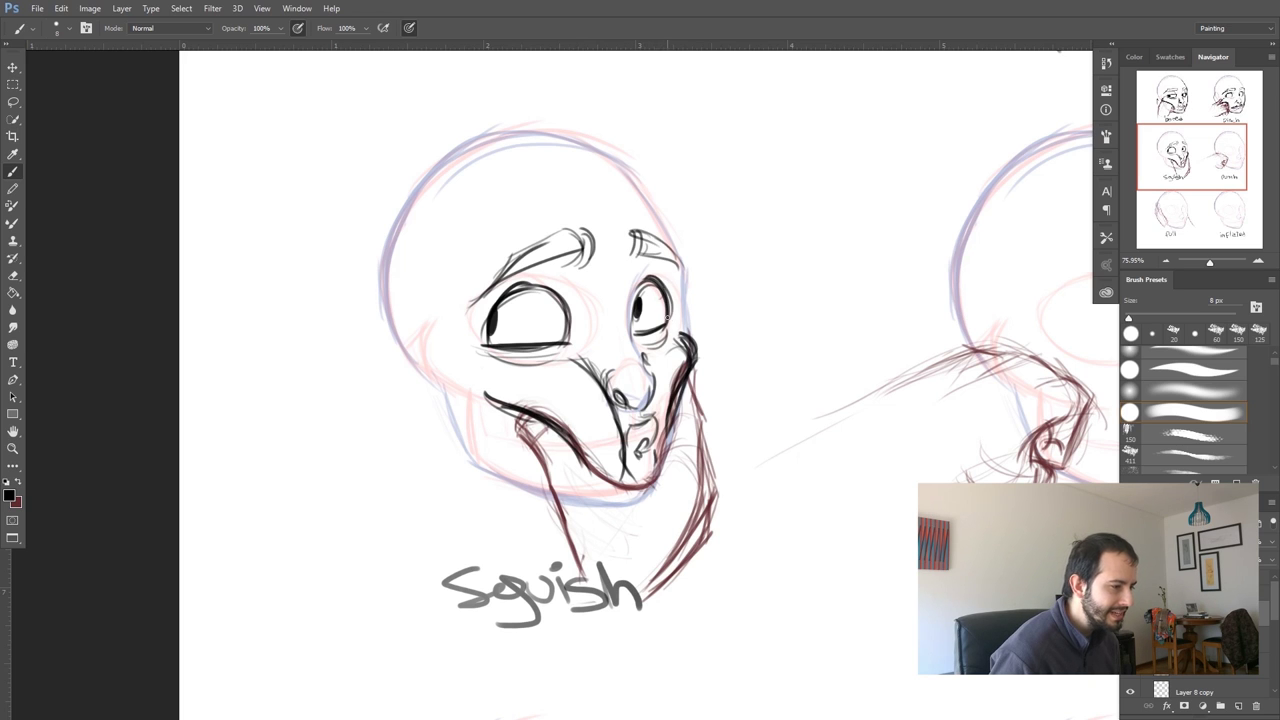
mouse_move(536, 285)
mouse_down()
mouse_move(570, 316)
mouse_move(566, 298)
mouse_up()
mouse_move(484, 332)
mouse_down()
mouse_move(519, 296)
mouse_move(482, 338)
mouse_up()
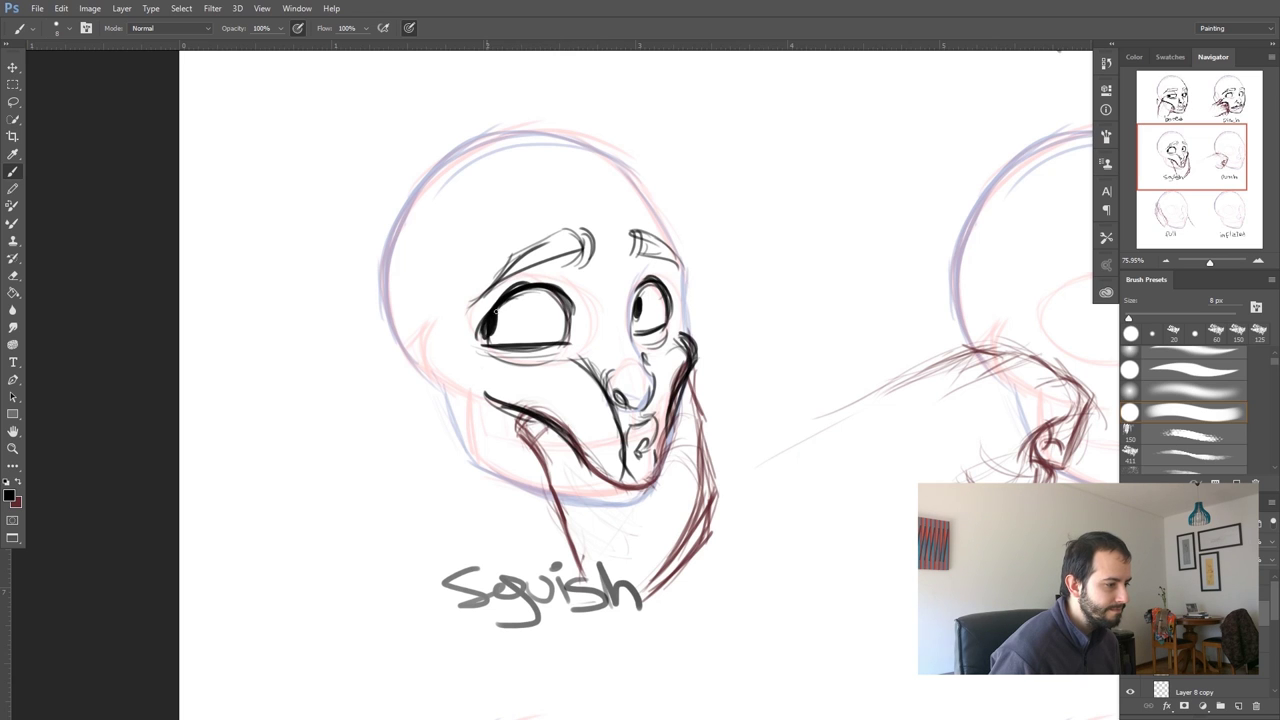
drag(632, 304, 640, 318)
Strengthen the squish face's nose outline, the puckered mouth and the near cheek edge along the thumb
drag(791, 246, 935, 171)
drag(411, 493, 521, 416)
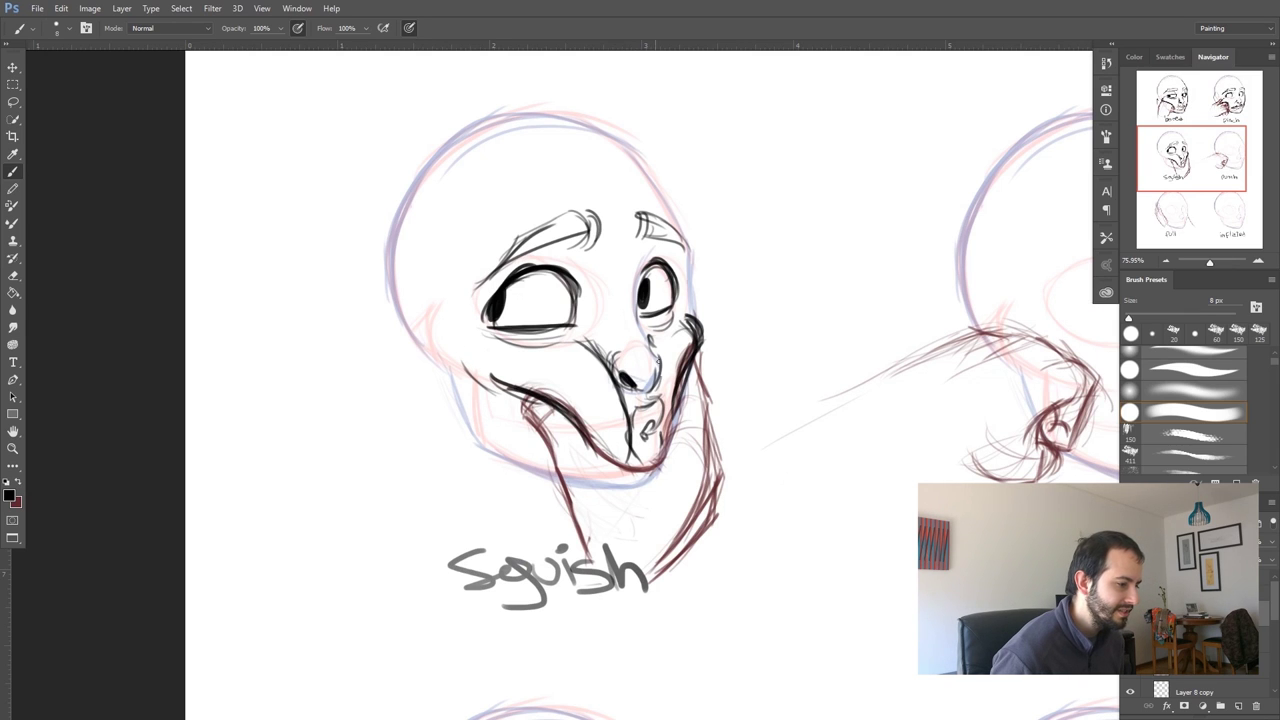
drag(658, 354, 651, 386)
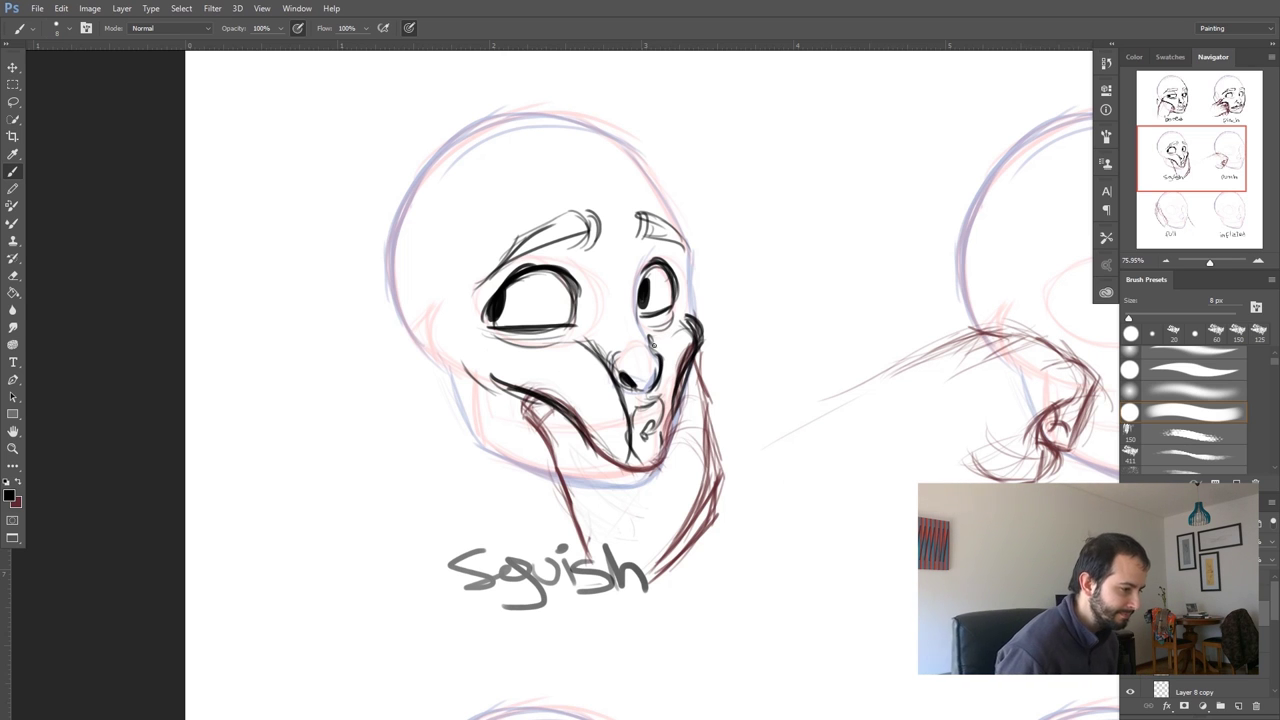
drag(648, 414, 661, 441)
drag(570, 417, 600, 452)
Outline the far side of the squish face from brow to cheek and refine the contours around both eyes
drag(692, 264, 691, 318)
drag(689, 236, 691, 310)
mouse_move(484, 323)
mouse_down()
mouse_move(680, 304)
mouse_move(682, 268)
mouse_move(652, 258)
mouse_up()
drag(642, 330, 657, 243)
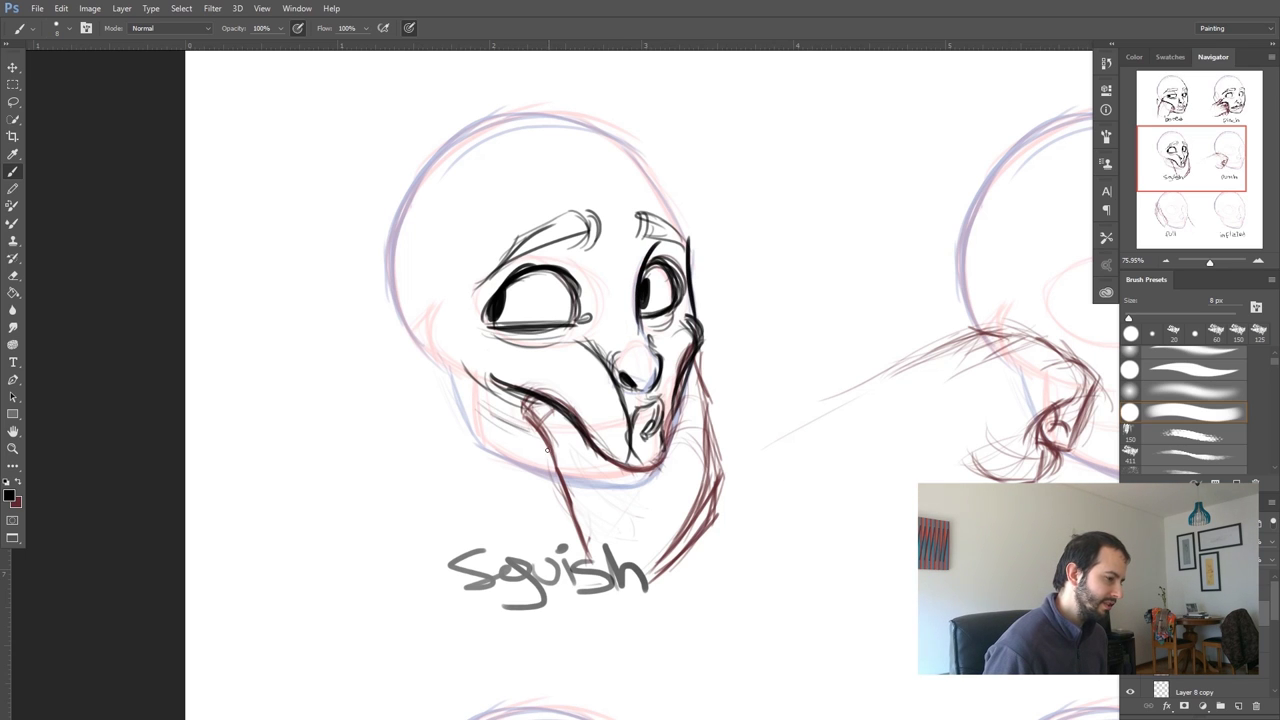
Outline the squish face's near jaw and sketch curved contour lines across the near cheek
mouse_move(505, 454)
mouse_down()
mouse_move(562, 480)
mouse_move(452, 388)
mouse_move(447, 368)
mouse_up()
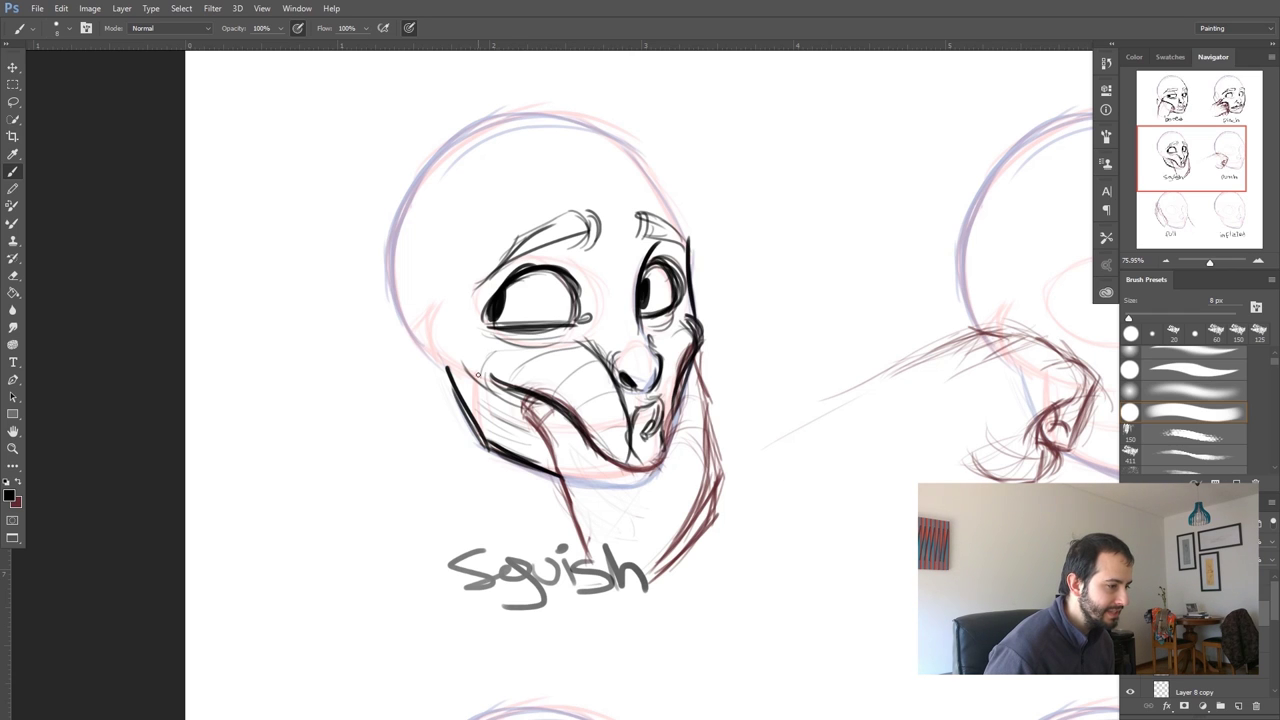
drag(462, 365, 497, 337)
drag(522, 378, 600, 416)
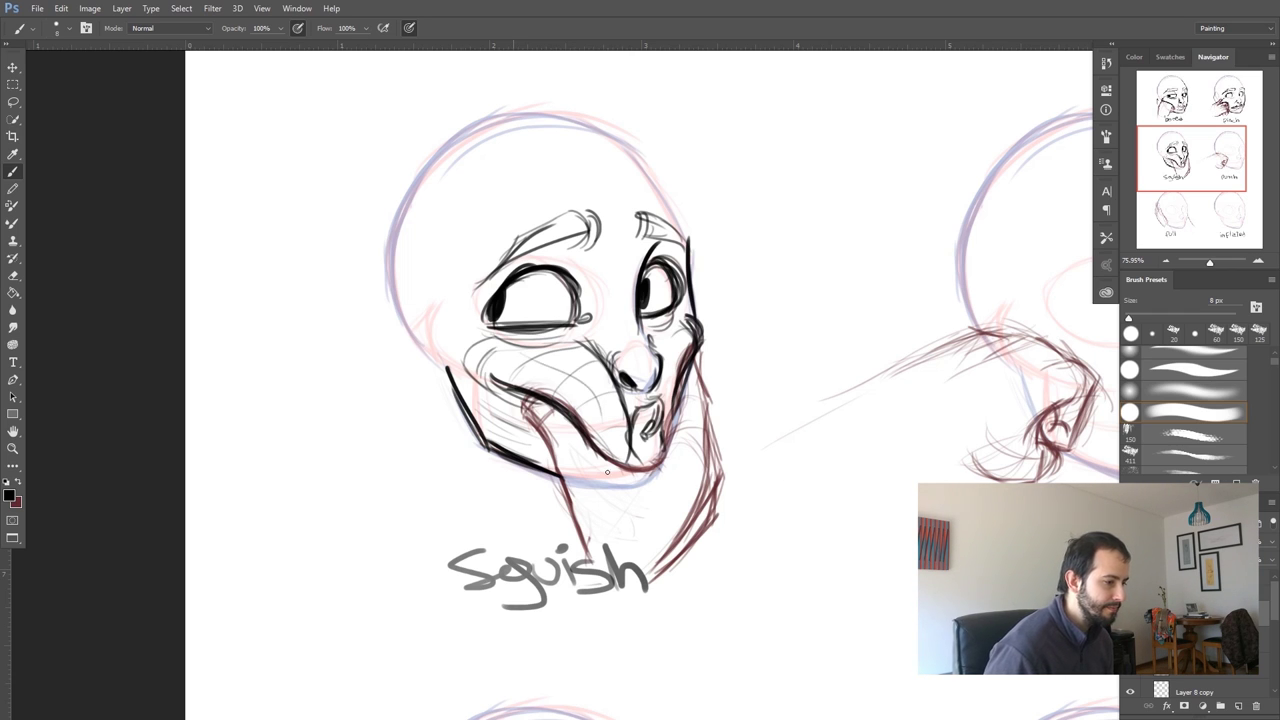
Erase the curved contour lines across the squish face's near cheek with a 50 px eraser
key(e)
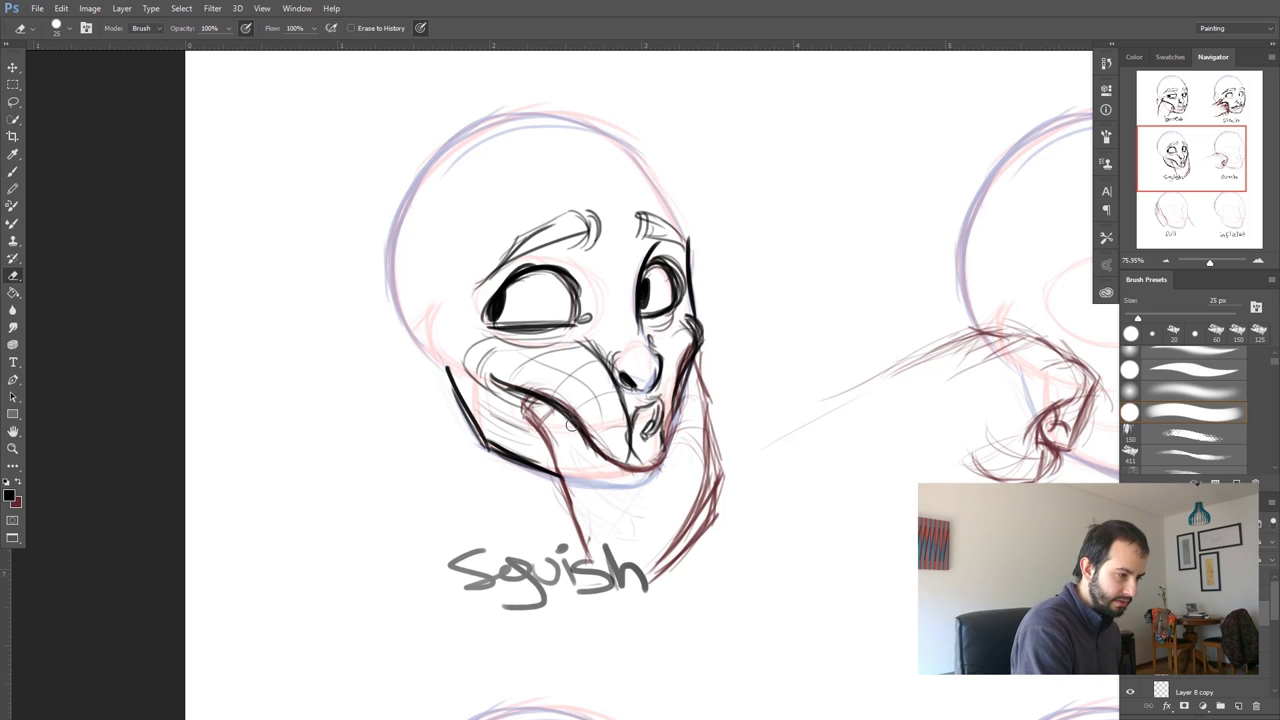
key(bracketright)
key(bracketright)
key(bracketright)
key(bracketright)
key(bracketright)
mouse_move(597, 380)
mouse_down()
mouse_move(599, 411)
mouse_move(576, 364)
mouse_move(500, 356)
mouse_move(534, 366)
mouse_move(514, 363)
mouse_move(471, 343)
mouse_up()
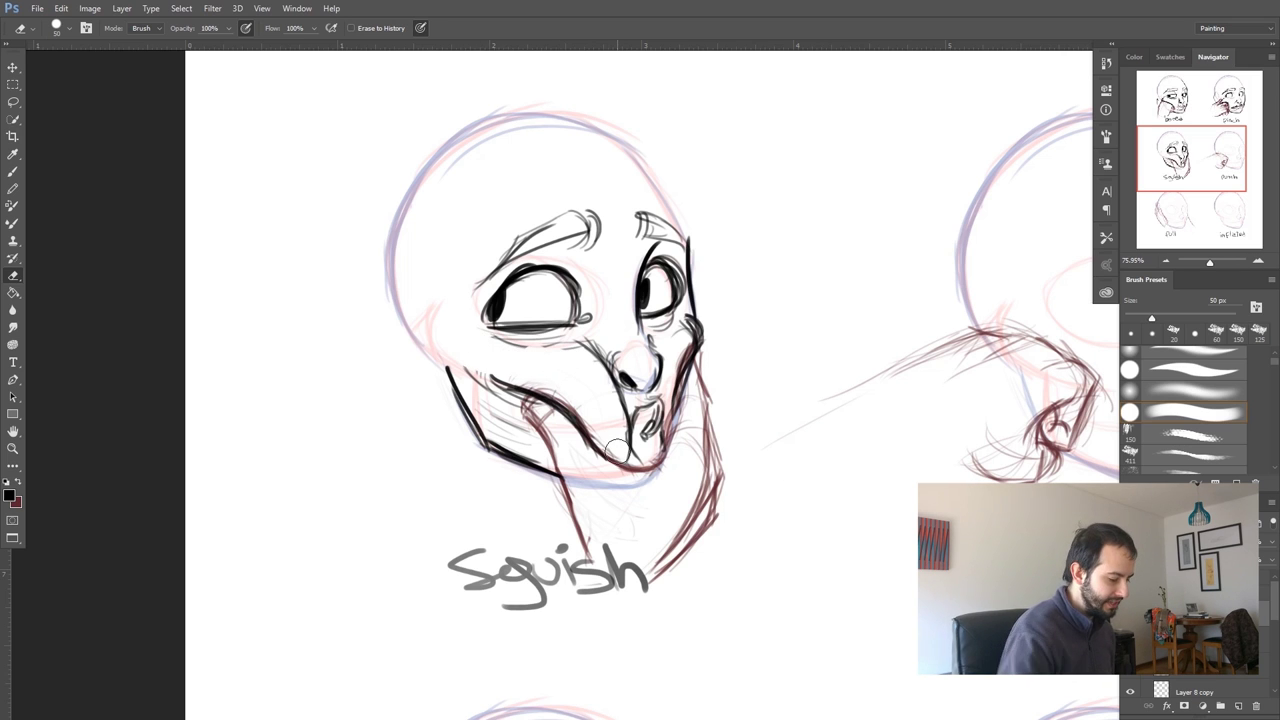
Add the cheek fold beside the squish face's nose and outline the far side of the forehead with a bold line
key(b)
drag(559, 344, 588, 348)
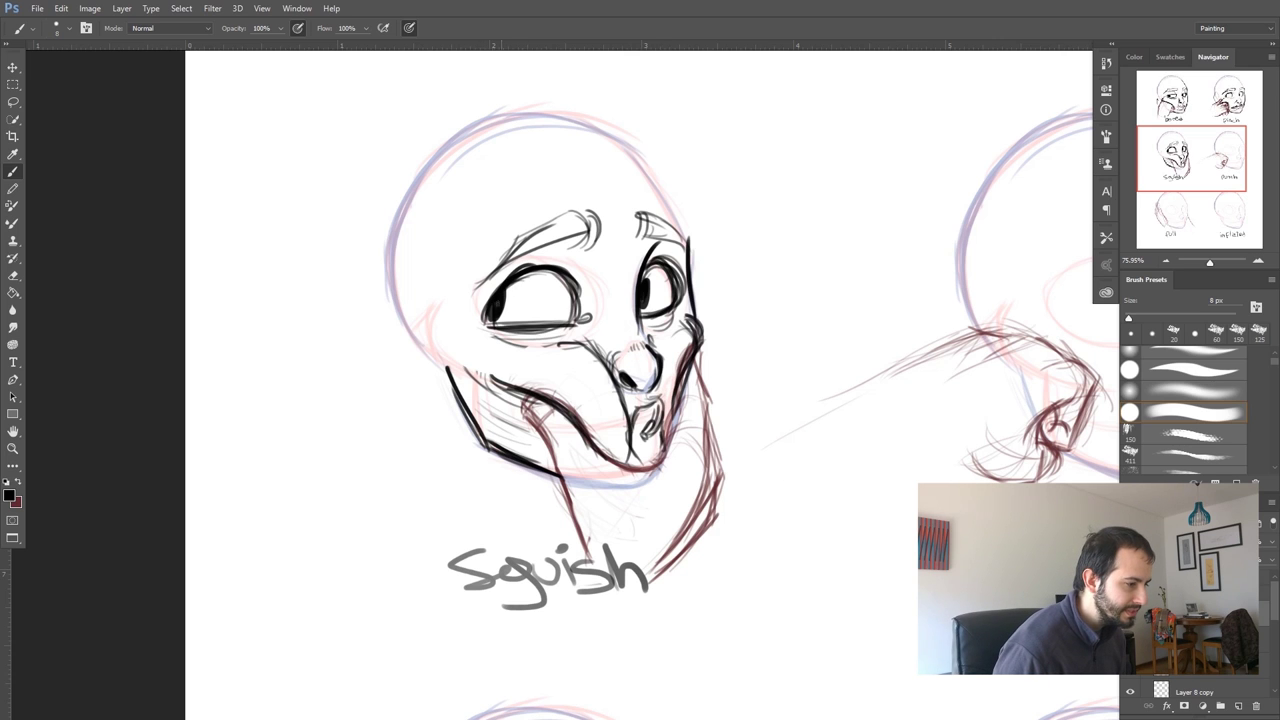
drag(649, 284, 645, 310)
drag(690, 245, 631, 150)
On the punch skull, draw the cheek edge wrapping around the fist and the pushed-up cheek folds under the near eye
drag(1062, 418, 562, 480)
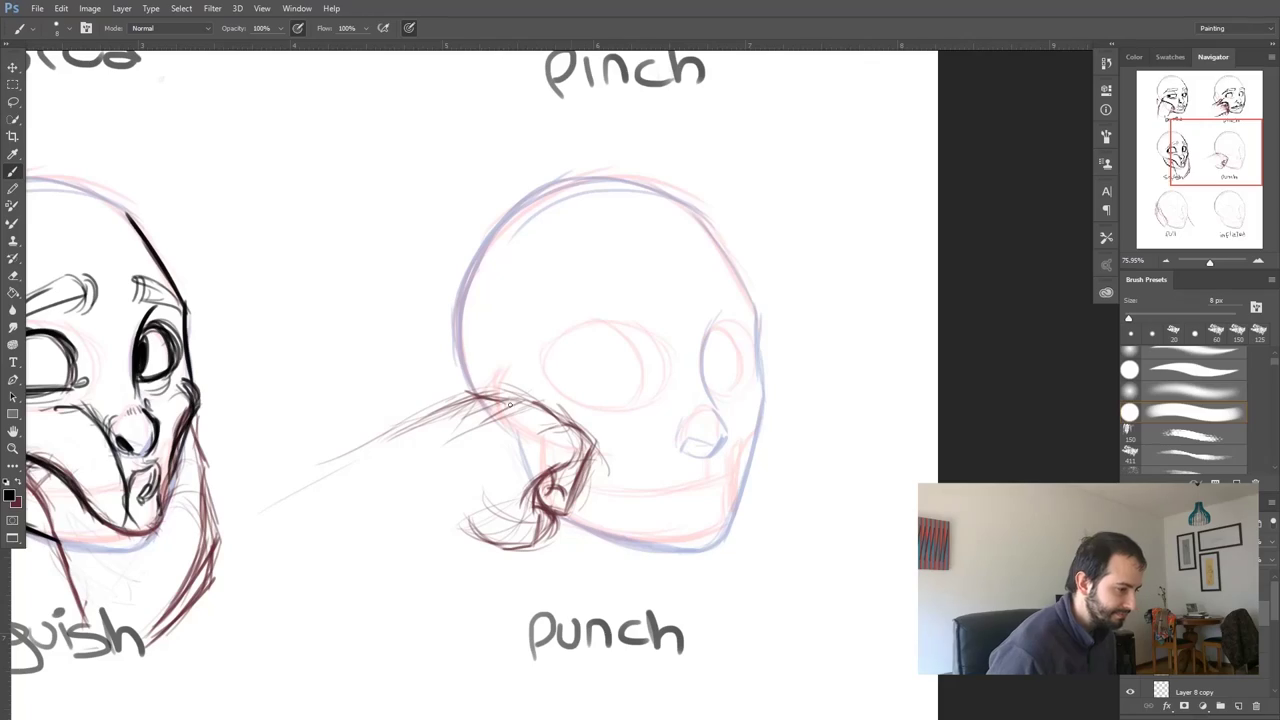
mouse_move(506, 392)
mouse_down()
mouse_move(581, 487)
mouse_move(496, 386)
mouse_move(576, 515)
mouse_move(522, 396)
mouse_move(576, 518)
mouse_up()
mouse_move(594, 448)
mouse_down()
mouse_move(588, 514)
mouse_move(587, 474)
mouse_move(595, 516)
mouse_move(608, 462)
mouse_up()
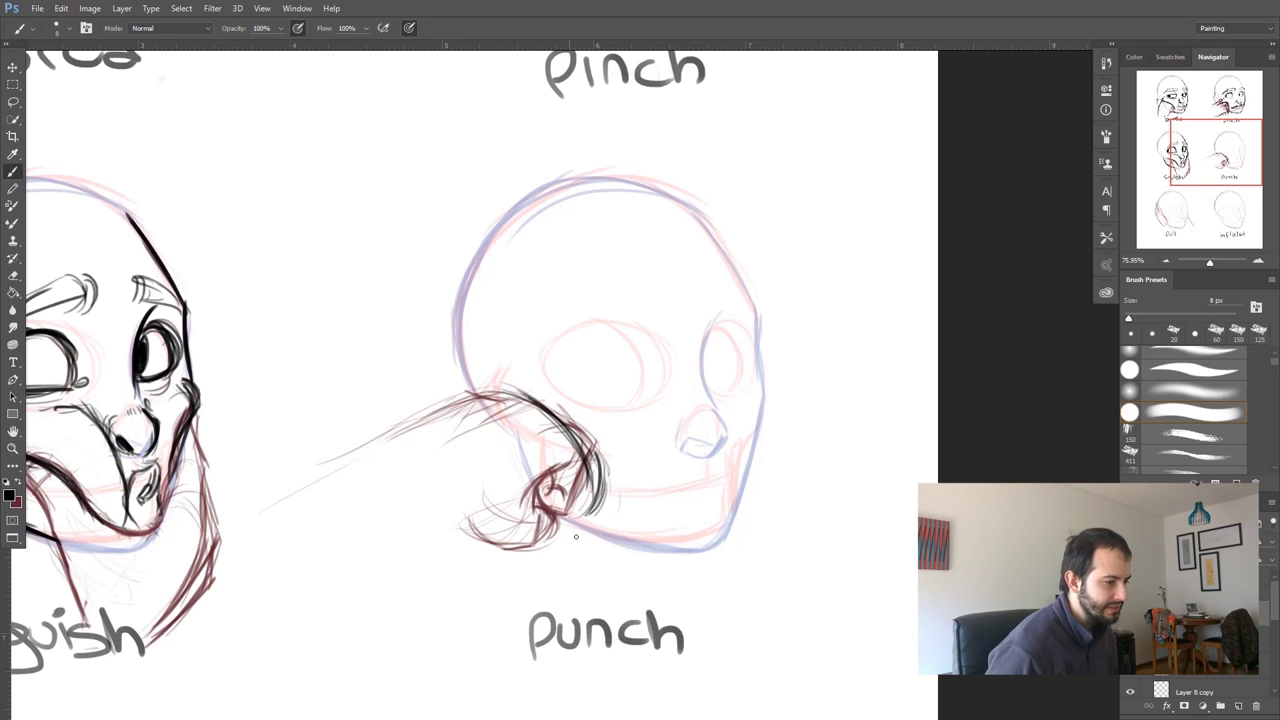
mouse_move(540, 378)
mouse_down()
mouse_move(600, 410)
mouse_move(646, 410)
mouse_move(676, 434)
mouse_move(668, 480)
mouse_up()
mouse_move(632, 405)
mouse_down()
mouse_move(568, 405)
mouse_move(542, 380)
mouse_up()
drag(556, 386, 518, 376)
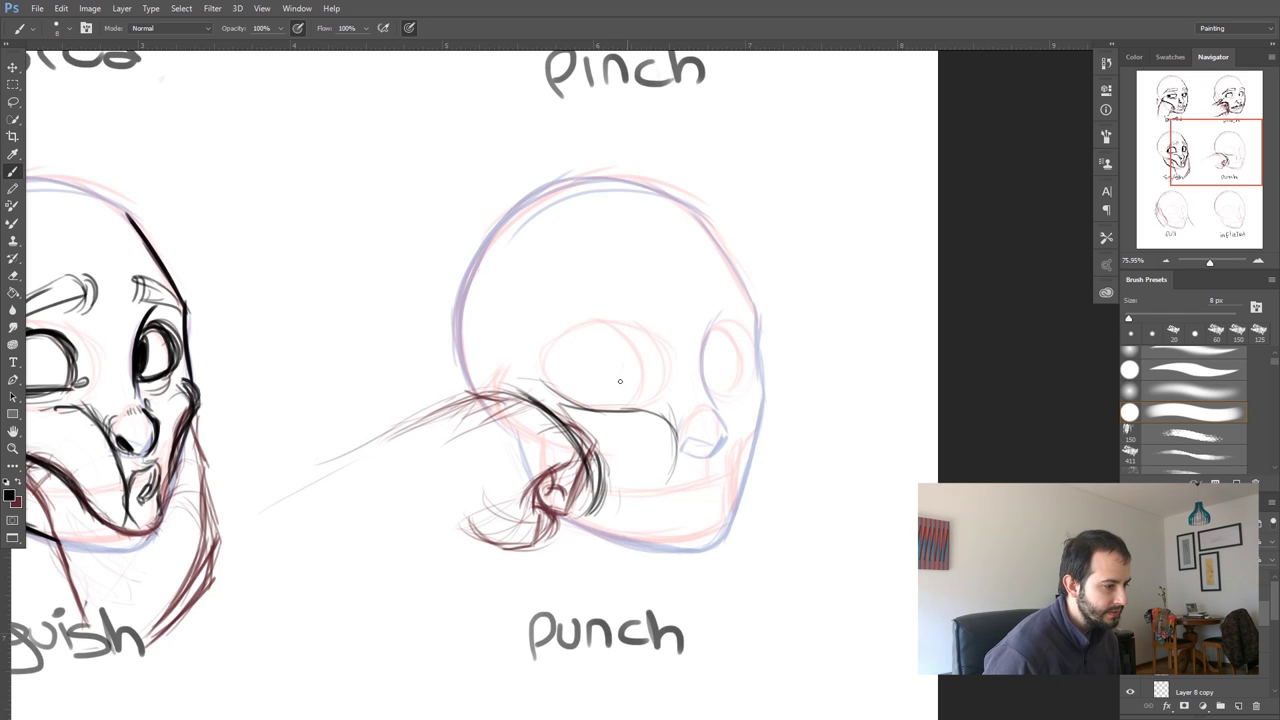
mouse_move(554, 377)
mouse_down()
mouse_move(644, 393)
mouse_move(580, 386)
mouse_up()
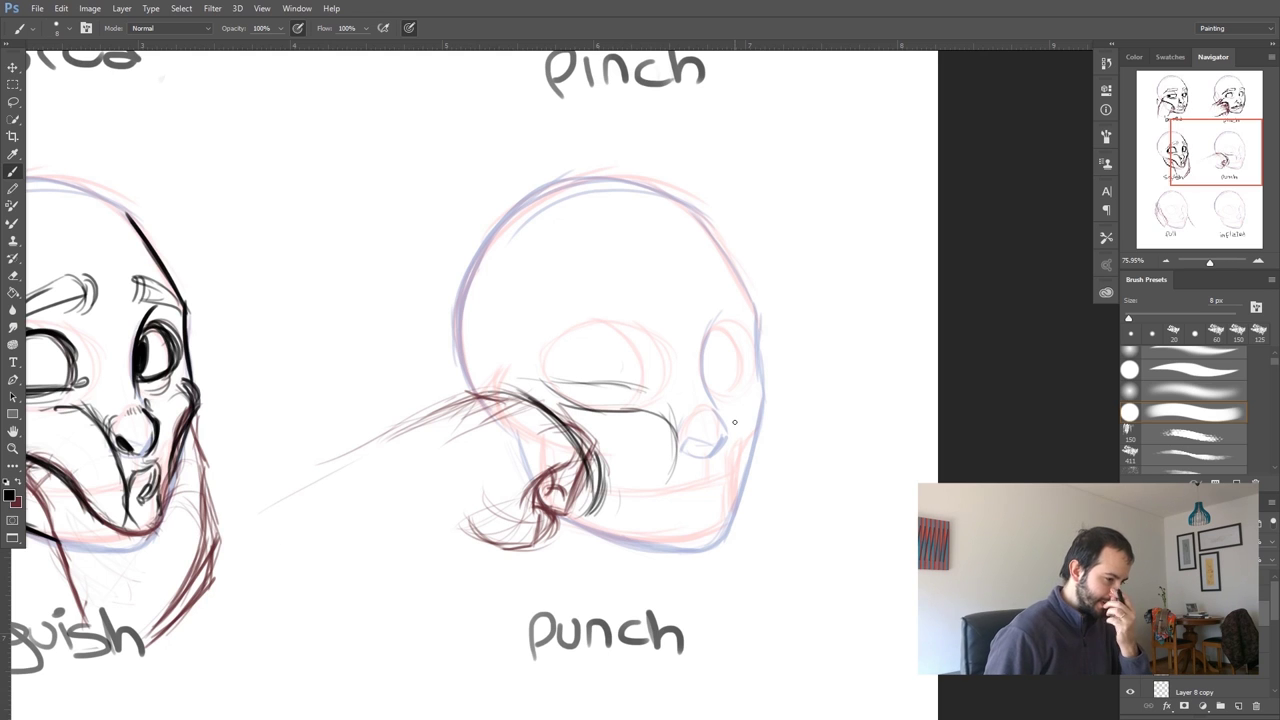
Draw the punch face's lowered, furrowed near and far eyebrows with creases between them
mouse_move(681, 322)
mouse_down()
mouse_move(652, 353)
mouse_move(663, 356)
mouse_move(552, 326)
mouse_up()
mouse_move(560, 332)
mouse_down()
mouse_move(516, 352)
mouse_move(575, 310)
mouse_move(668, 318)
mouse_move(645, 345)
mouse_move(657, 348)
mouse_up()
drag(682, 318, 660, 355)
mouse_move(706, 314)
mouse_down()
mouse_move(699, 352)
mouse_move(755, 320)
mouse_up()
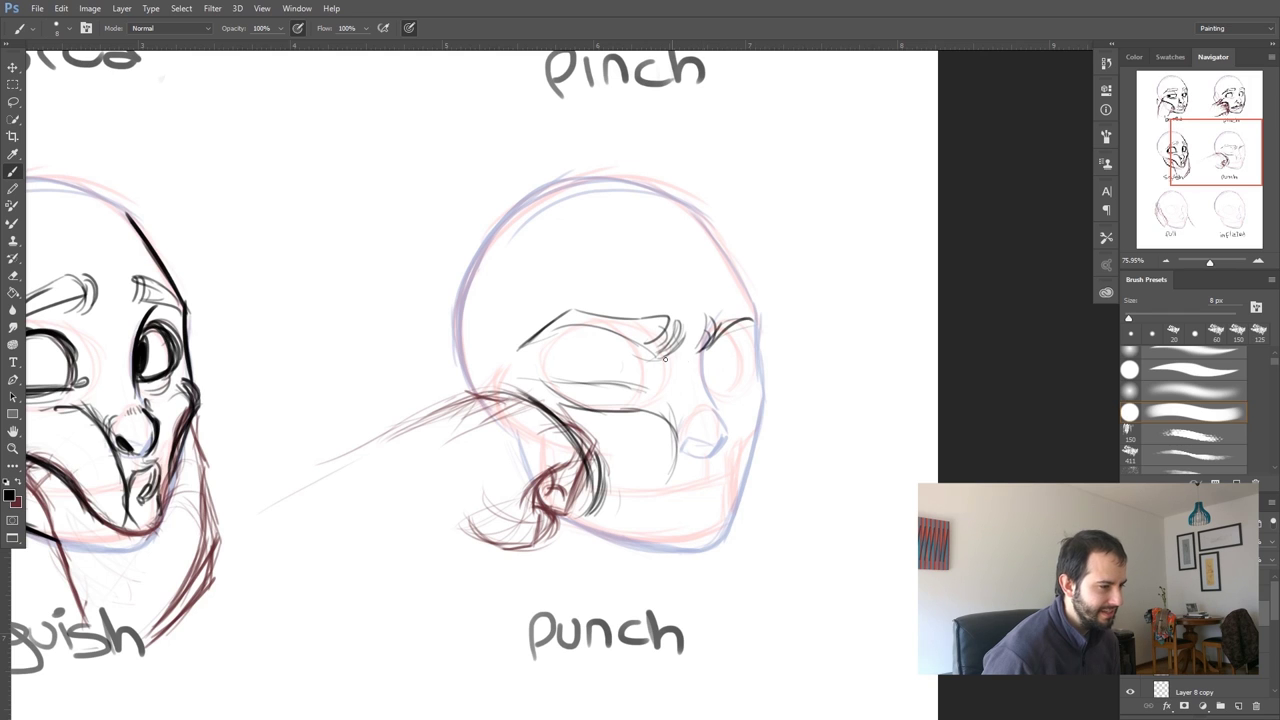
Draw the punch face's two tightly squeezed eyes and strengthen the frowning near brow above them
mouse_move(643, 386)
mouse_down()
mouse_move(537, 374)
mouse_move(638, 372)
mouse_move(568, 362)
mouse_move(645, 371)
mouse_move(561, 379)
mouse_move(652, 380)
mouse_move(558, 370)
mouse_up()
mouse_move(636, 378)
mouse_down()
mouse_move(652, 382)
mouse_move(578, 340)
mouse_move(514, 358)
mouse_up()
mouse_move(636, 348)
mouse_down()
mouse_move(568, 334)
mouse_move(664, 362)
mouse_up()
mouse_move(552, 342)
mouse_down()
mouse_move(682, 322)
mouse_move(704, 364)
mouse_up()
mouse_move(722, 326)
mouse_down()
mouse_move(714, 358)
mouse_move(740, 364)
mouse_move(740, 384)
mouse_move(754, 370)
mouse_up()
Draw the punch face's nose, the fold running down to the mouth and the bulging far cheek
drag(572, 410, 648, 402)
mouse_move(697, 447)
mouse_down()
mouse_move(675, 413)
mouse_move(683, 446)
mouse_move(708, 455)
mouse_move(725, 421)
mouse_up()
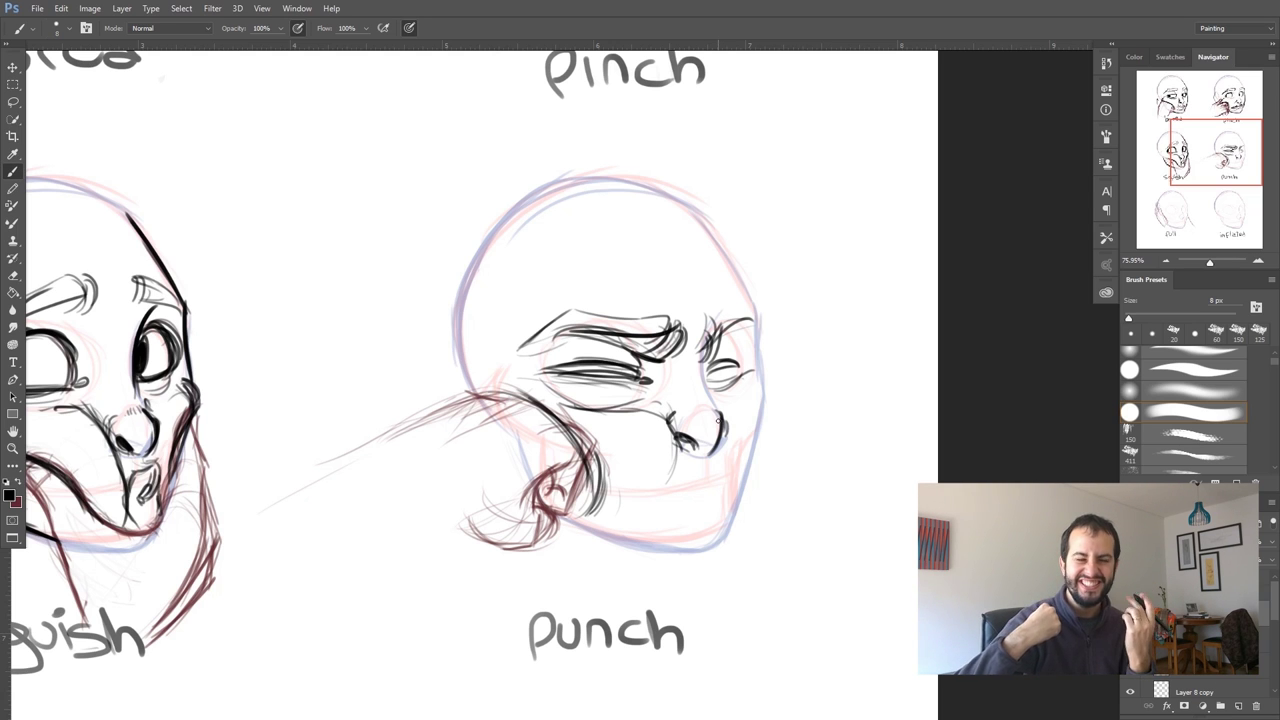
mouse_move(758, 368)
mouse_down()
mouse_move(768, 452)
mouse_move(748, 470)
mouse_up()
mouse_move(651, 503)
mouse_down()
mouse_move(666, 503)
mouse_move(655, 515)
mouse_move(692, 496)
mouse_up()
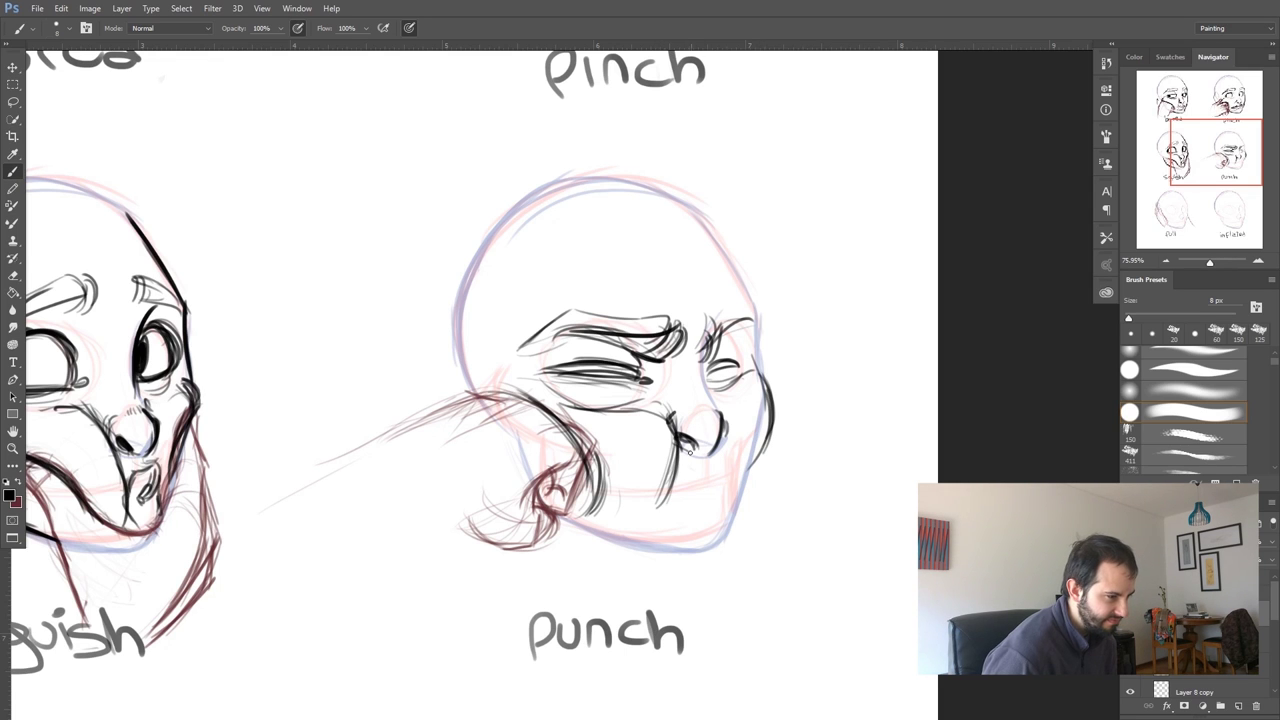
Draw the punch face's lips pushed toward the far side, with creases around the mouth
drag(687, 448, 704, 466)
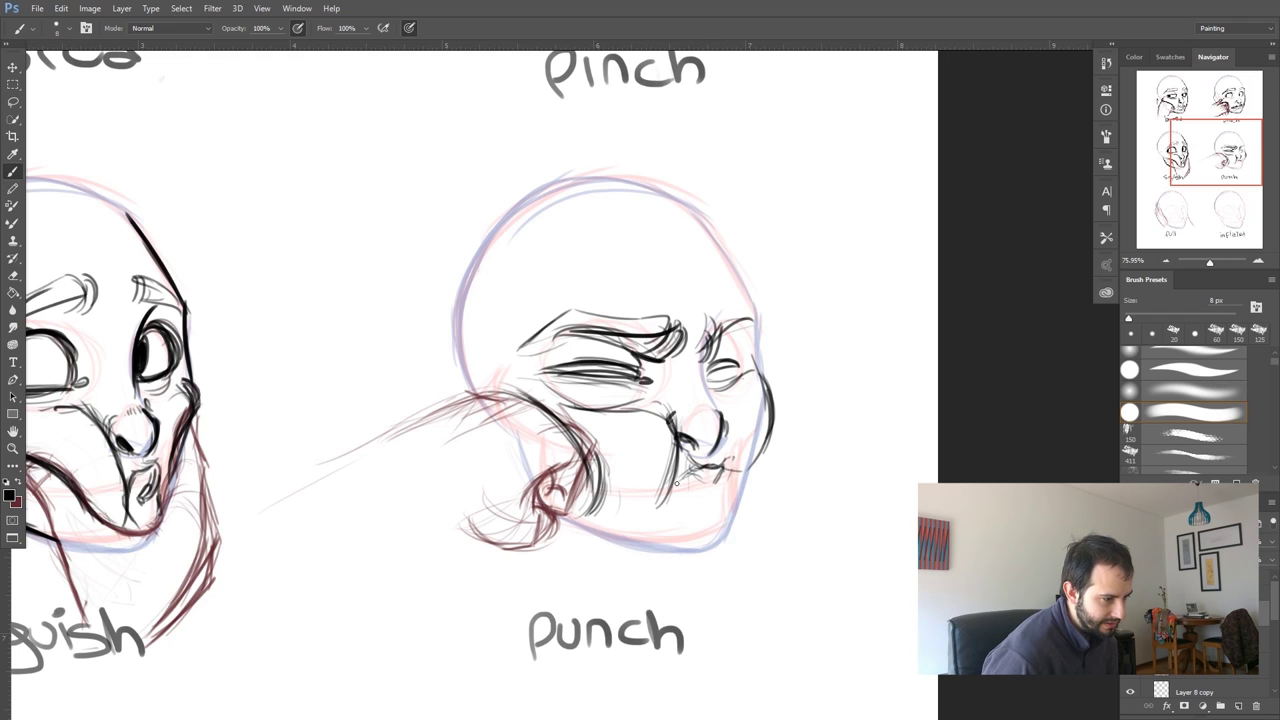
mouse_move(700, 470)
mouse_down()
mouse_move(672, 500)
mouse_move(732, 460)
mouse_up()
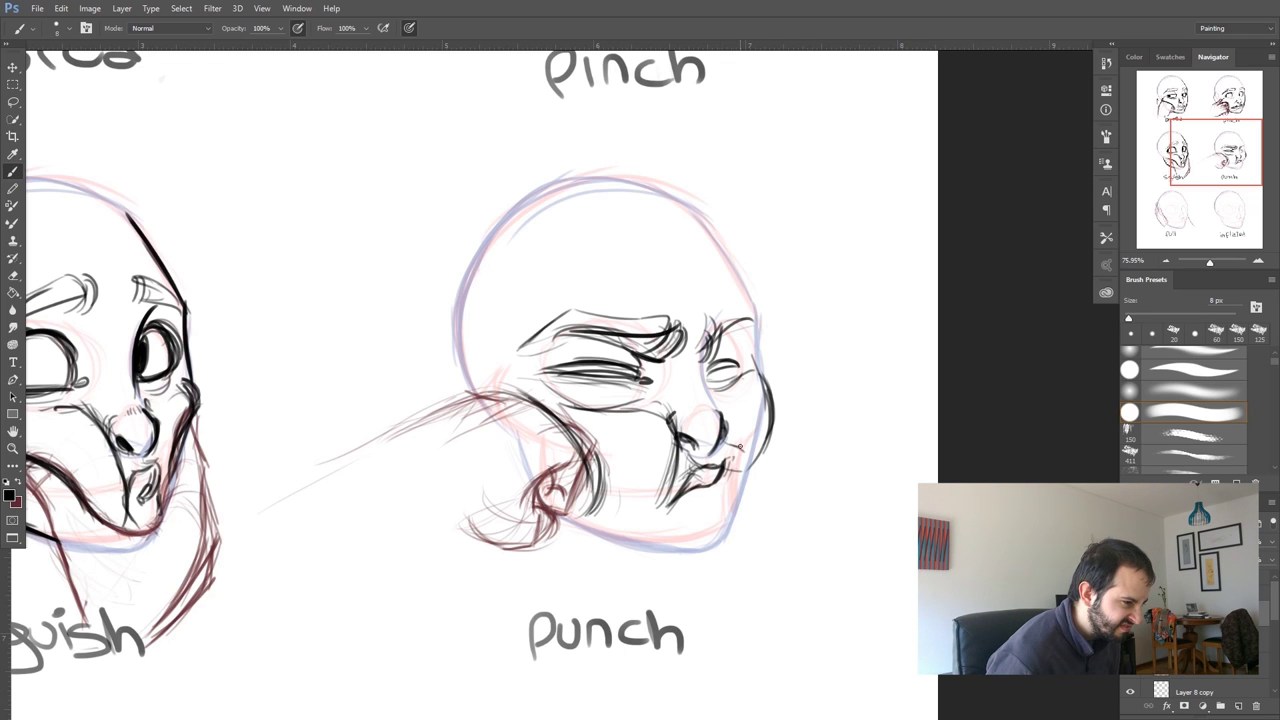
drag(735, 474, 731, 510)
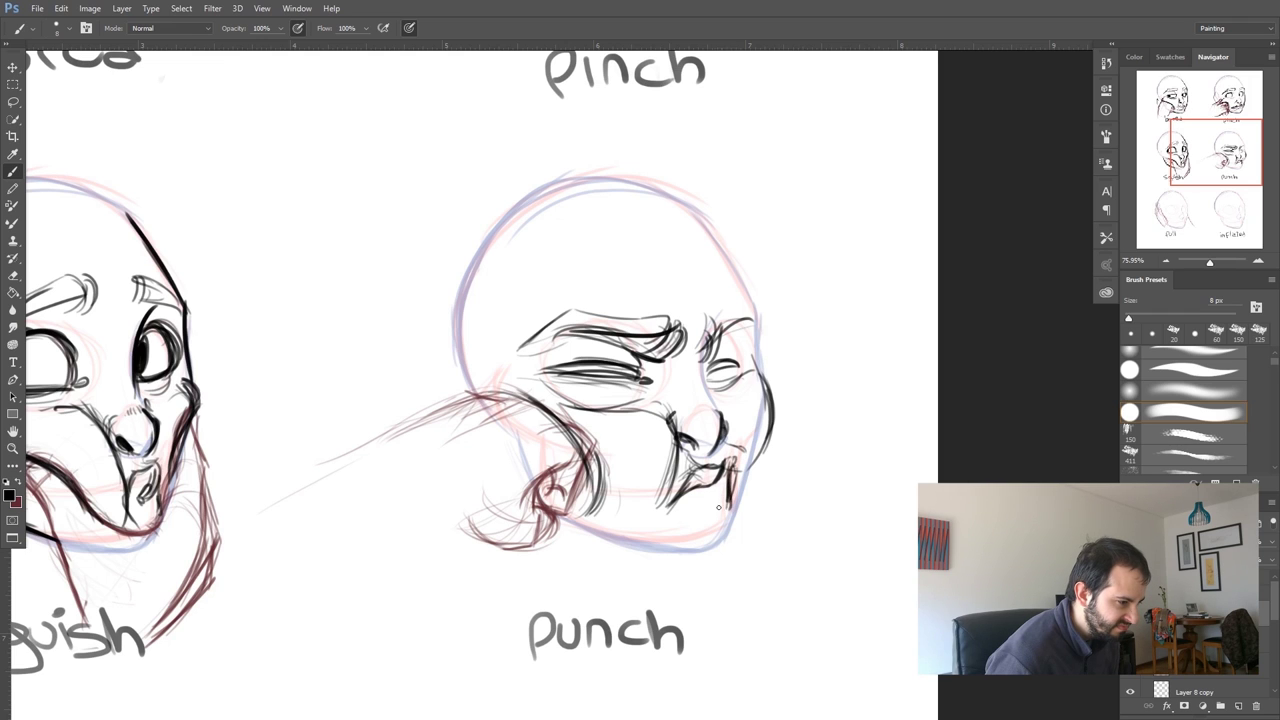
mouse_move(686, 500)
mouse_down()
mouse_move(724, 504)
mouse_move(724, 472)
mouse_move(701, 529)
mouse_move(692, 516)
mouse_move(732, 503)
mouse_up()
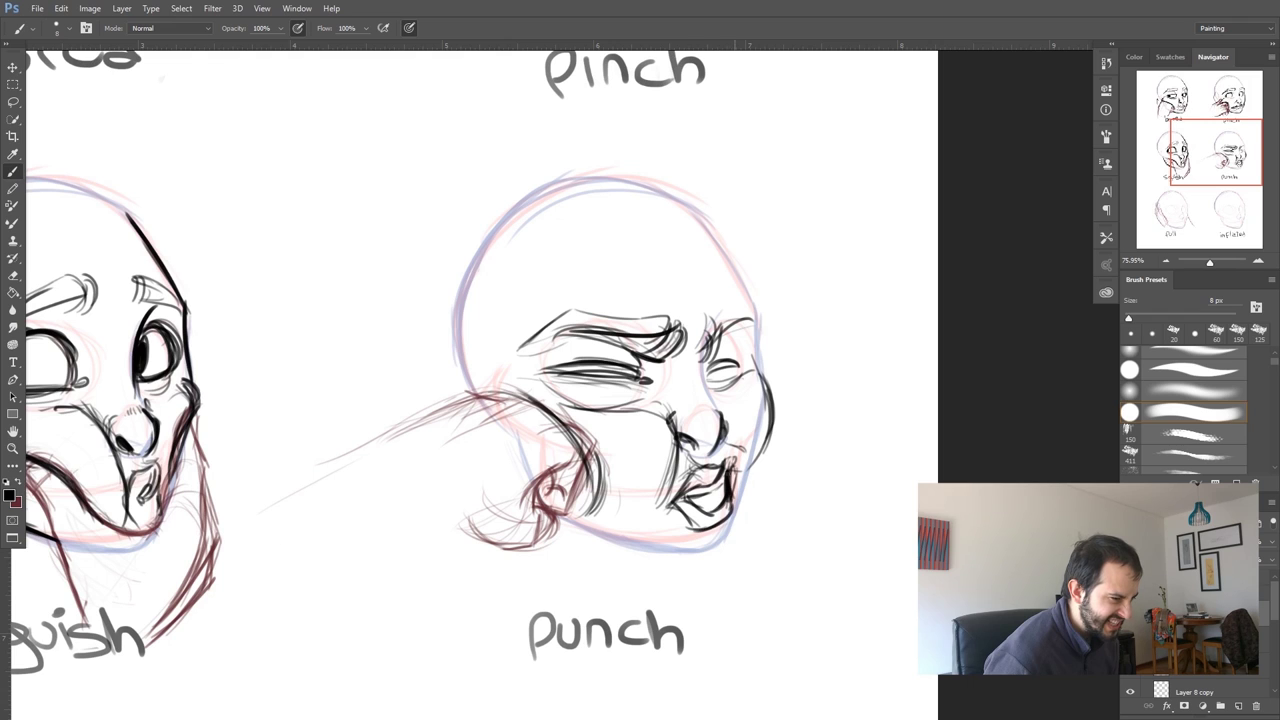
drag(736, 459, 730, 479)
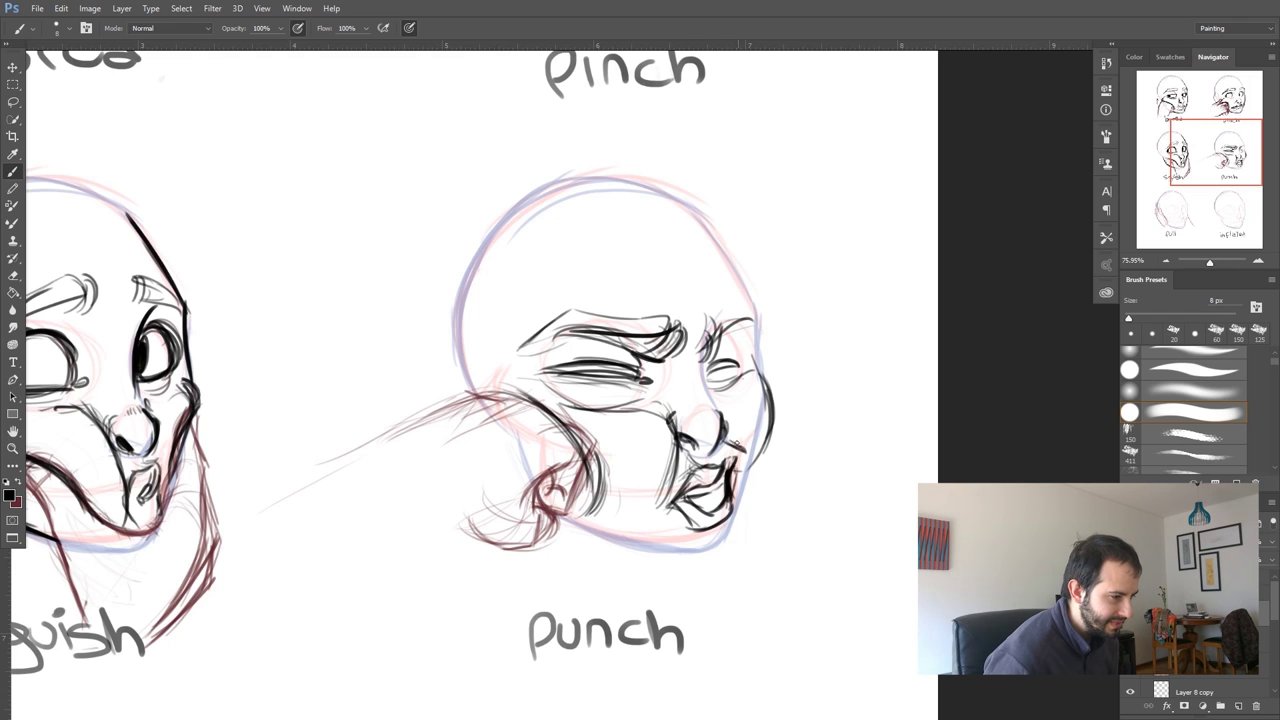
Outline the punch face's chin and jaw up to the far cheek and thicken the cheek edge around the fist
mouse_move(661, 558)
mouse_down()
mouse_move(702, 553)
mouse_move(731, 530)
mouse_move(748, 478)
mouse_up()
drag(733, 535, 771, 405)
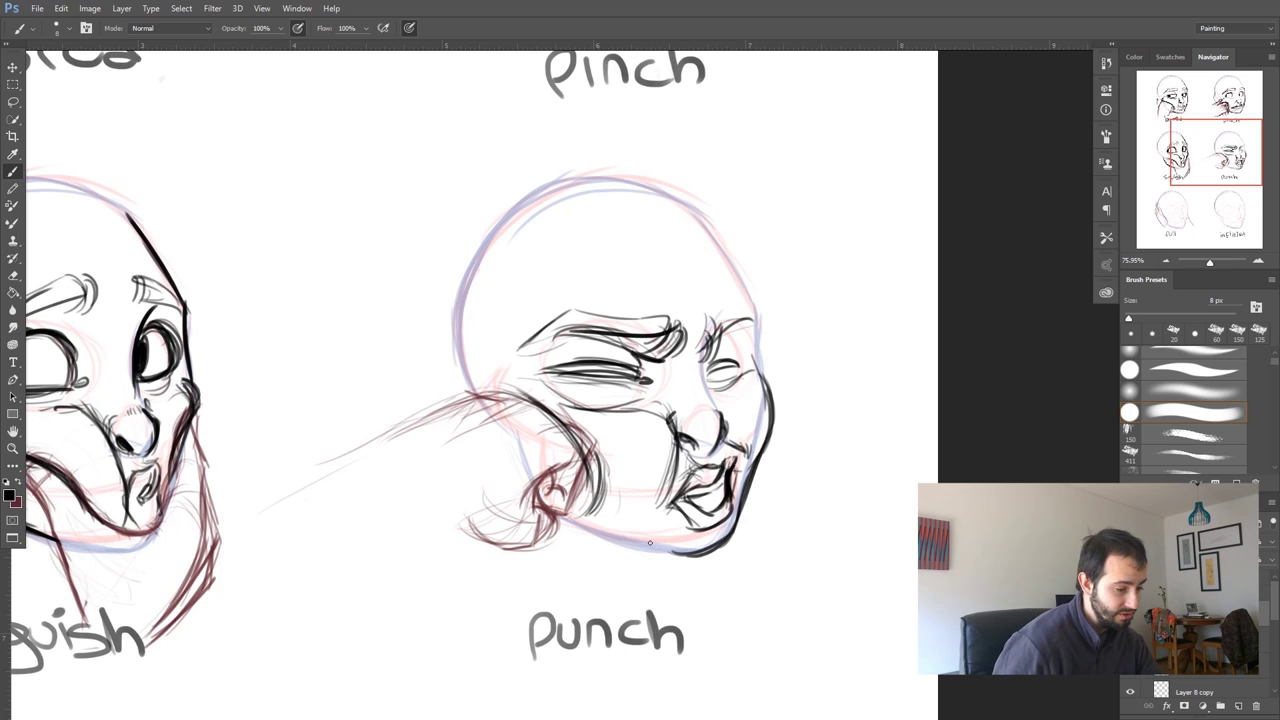
drag(564, 527, 690, 554)
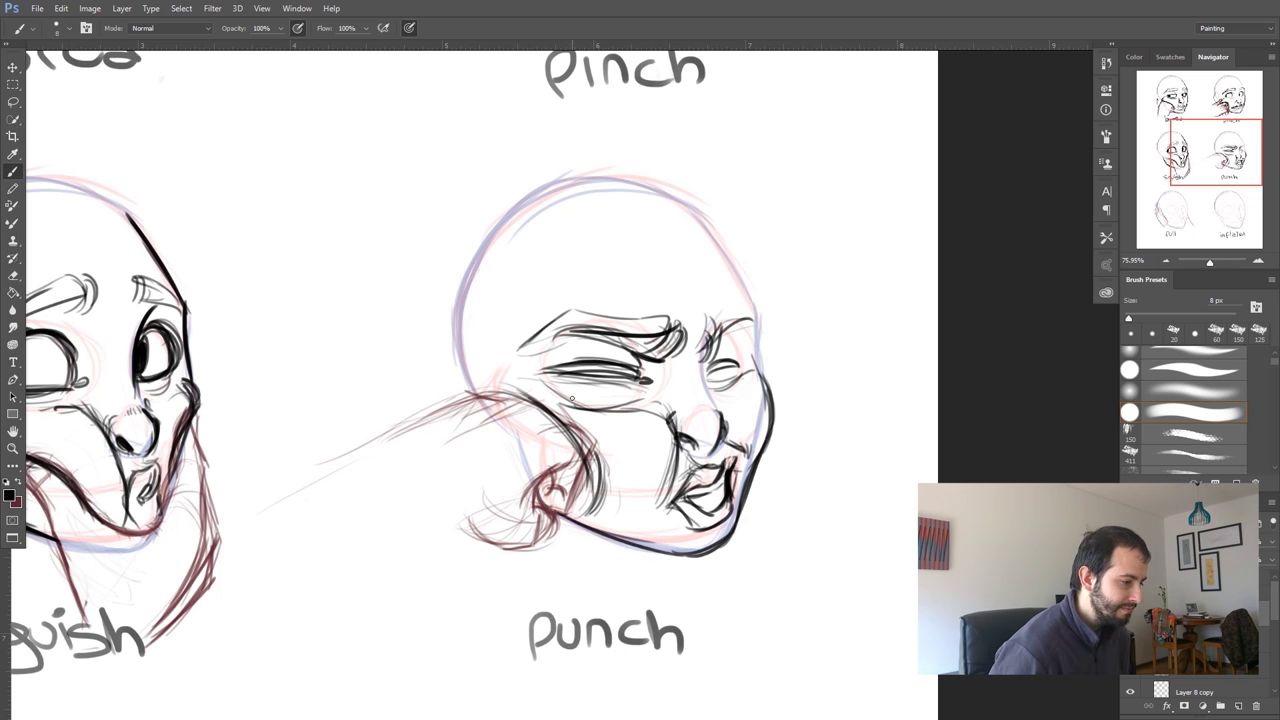
drag(546, 406, 589, 498)
drag(510, 392, 591, 487)
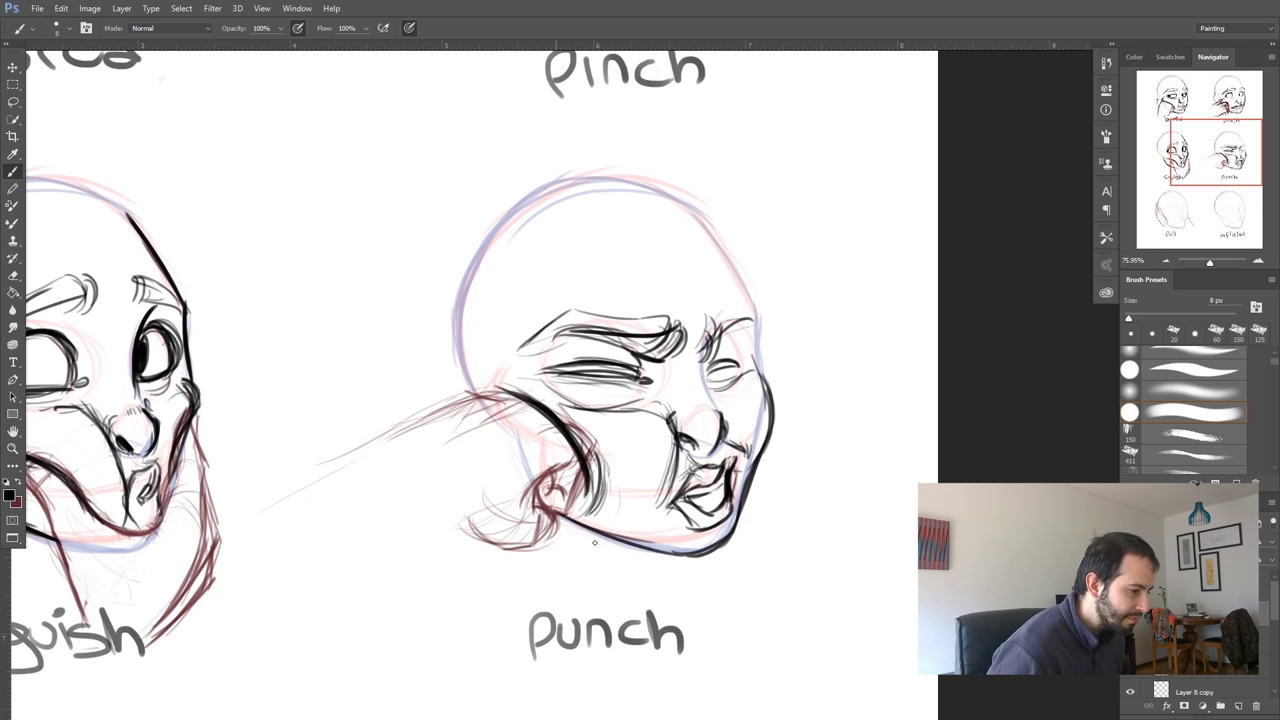
Mirror the canvas horizontally, then refine the punch face's mouth and far cheek edge and darken both closed eyes
key(ctrl+shift+h)
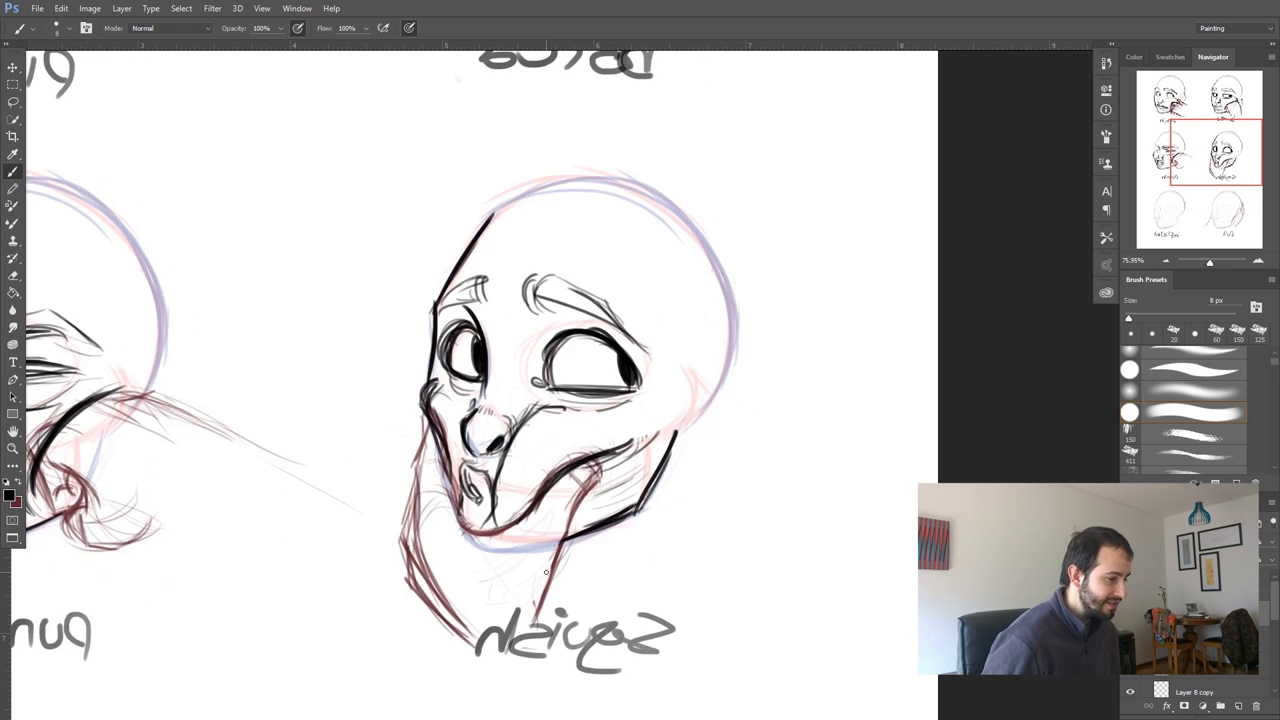
drag(259, 529, 742, 509)
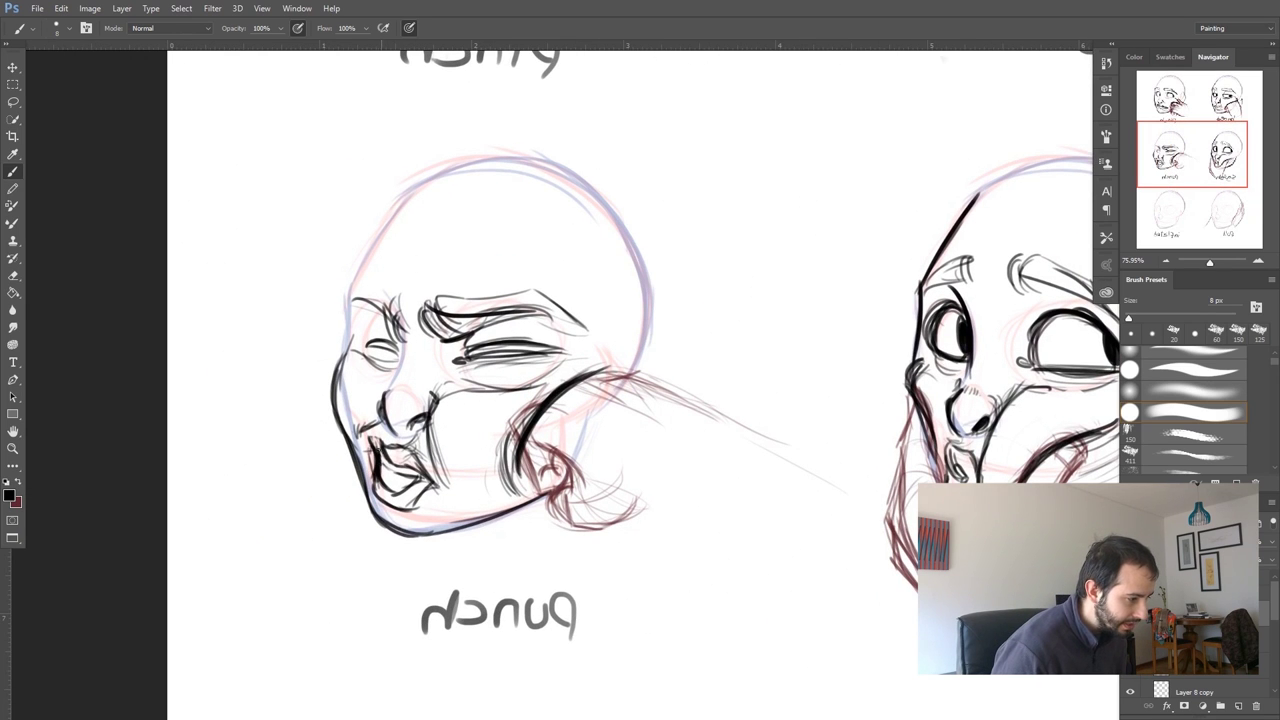
drag(385, 467, 428, 478)
drag(360, 350, 332, 395)
mouse_move(360, 346)
mouse_down()
mouse_move(404, 340)
mouse_move(396, 350)
mouse_up()
drag(482, 346, 566, 350)
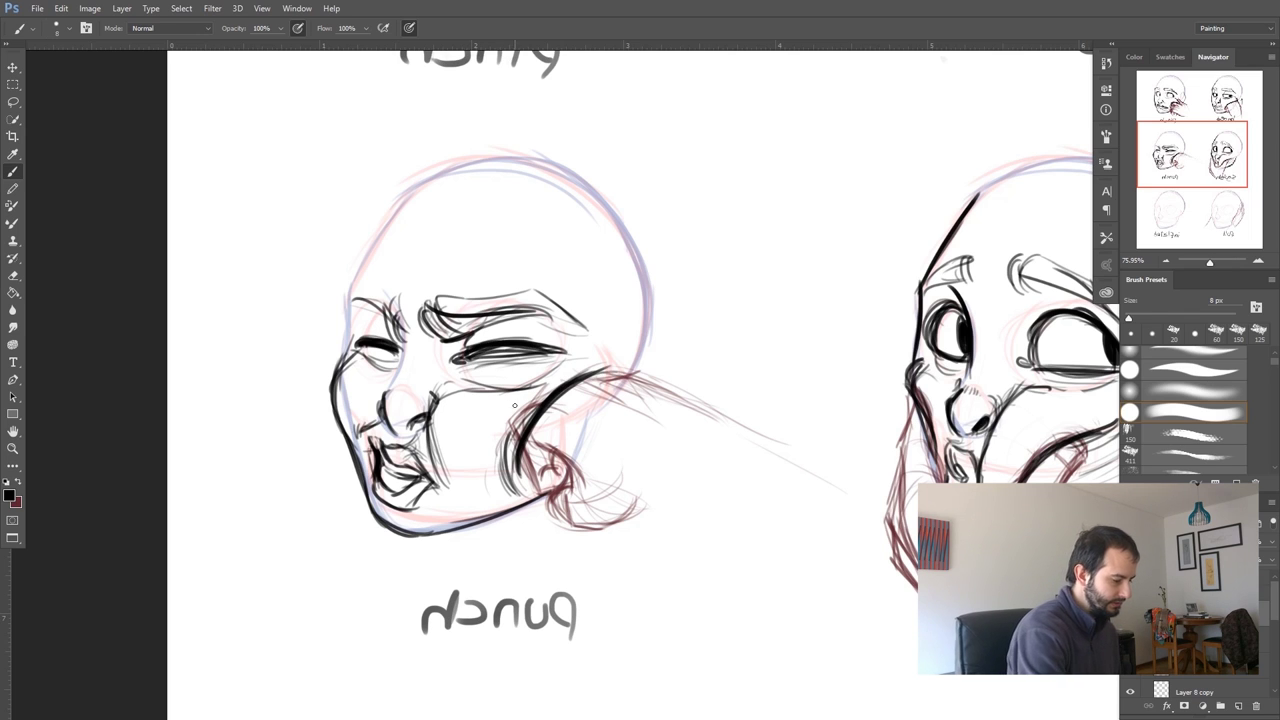
Draw bold compressed cheek folds from the punch face's nose to the outer corner of the near eye
key(e)
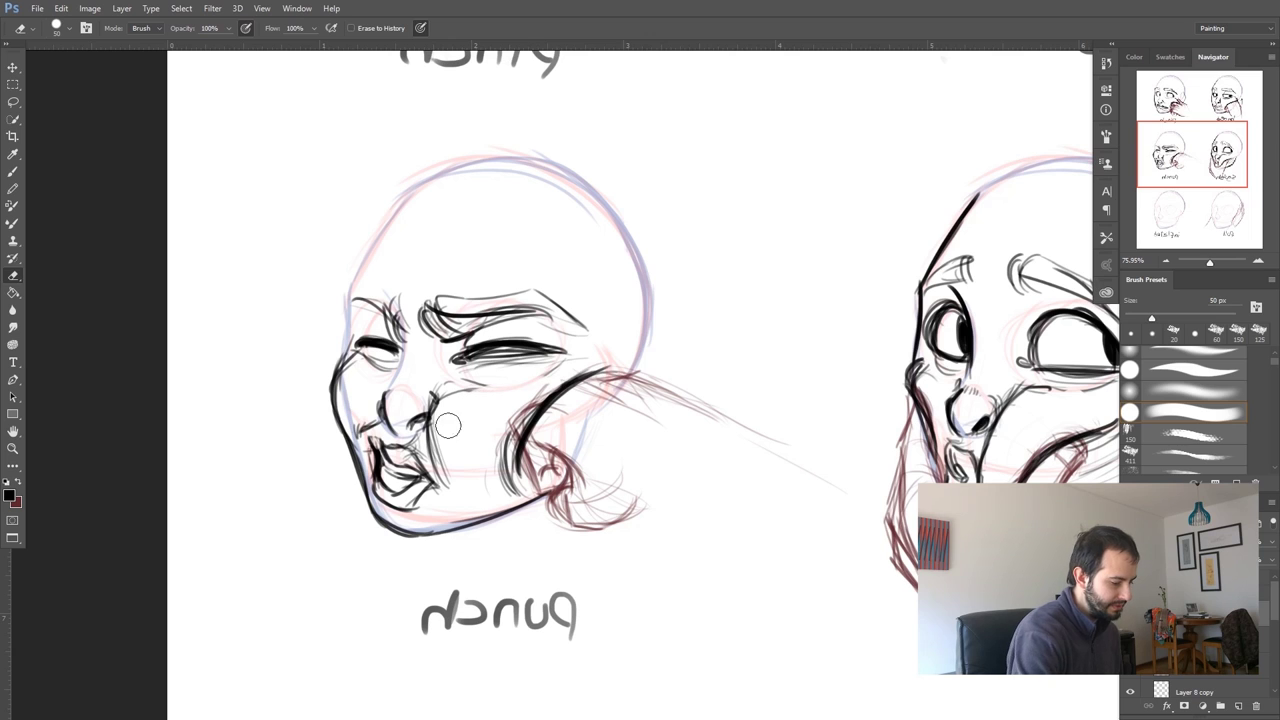
key(b)
drag(444, 472, 480, 380)
drag(454, 428, 554, 356)
mouse_move(463, 417)
mouse_down()
mouse_move(555, 379)
mouse_move(597, 345)
mouse_up()
drag(470, 406, 574, 348)
drag(456, 428, 580, 346)
mouse_move(474, 398)
mouse_down()
mouse_move(429, 439)
mouse_move(433, 418)
mouse_up()
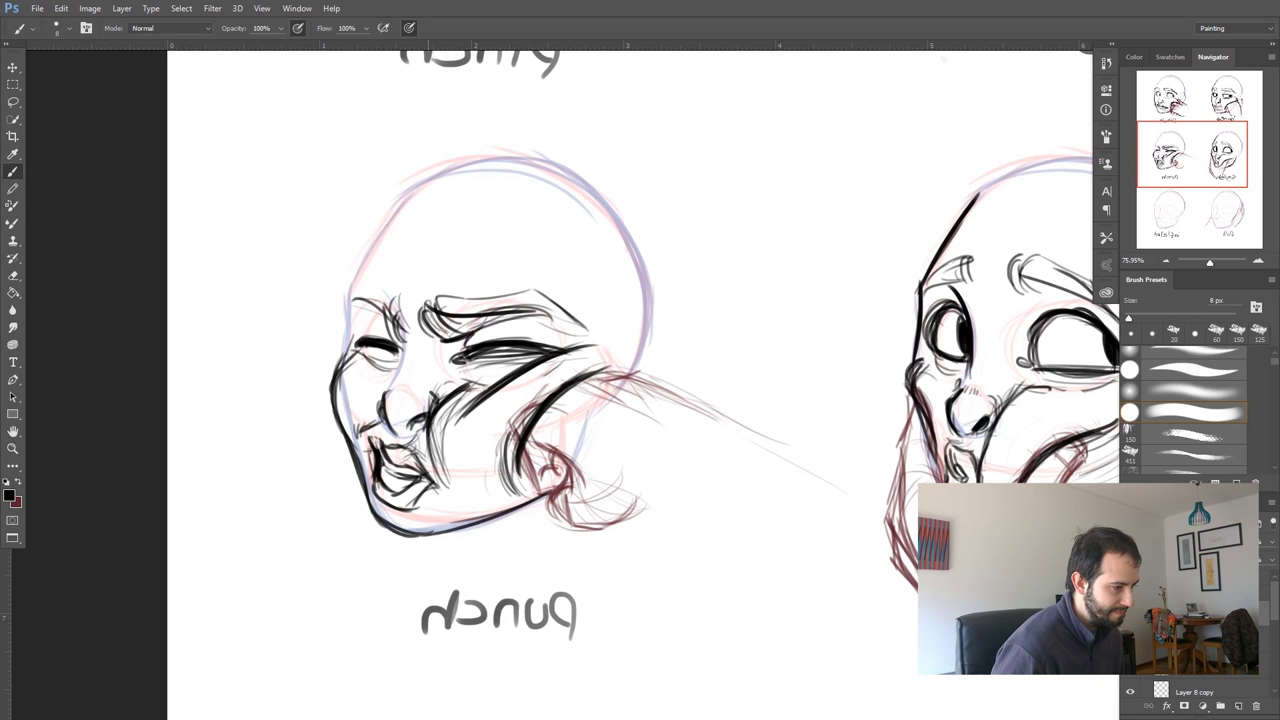
mouse_move(476, 377)
mouse_down()
mouse_move(464, 388)
mouse_move(463, 376)
mouse_up()
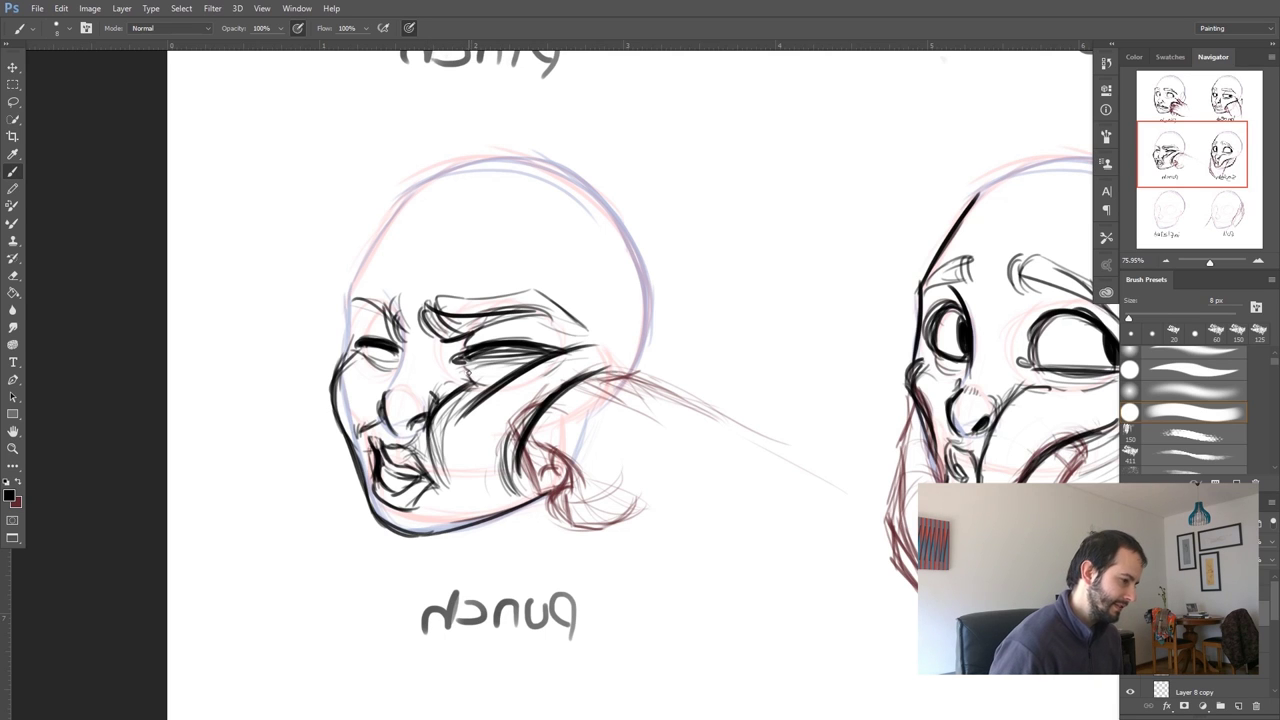
Thicken the punch face's jawline, nose and far brow, and outline the forehead with frown creases
mouse_move(427, 442)
mouse_down()
mouse_move(432, 504)
mouse_move(500, 512)
mouse_up()
drag(408, 535, 554, 490)
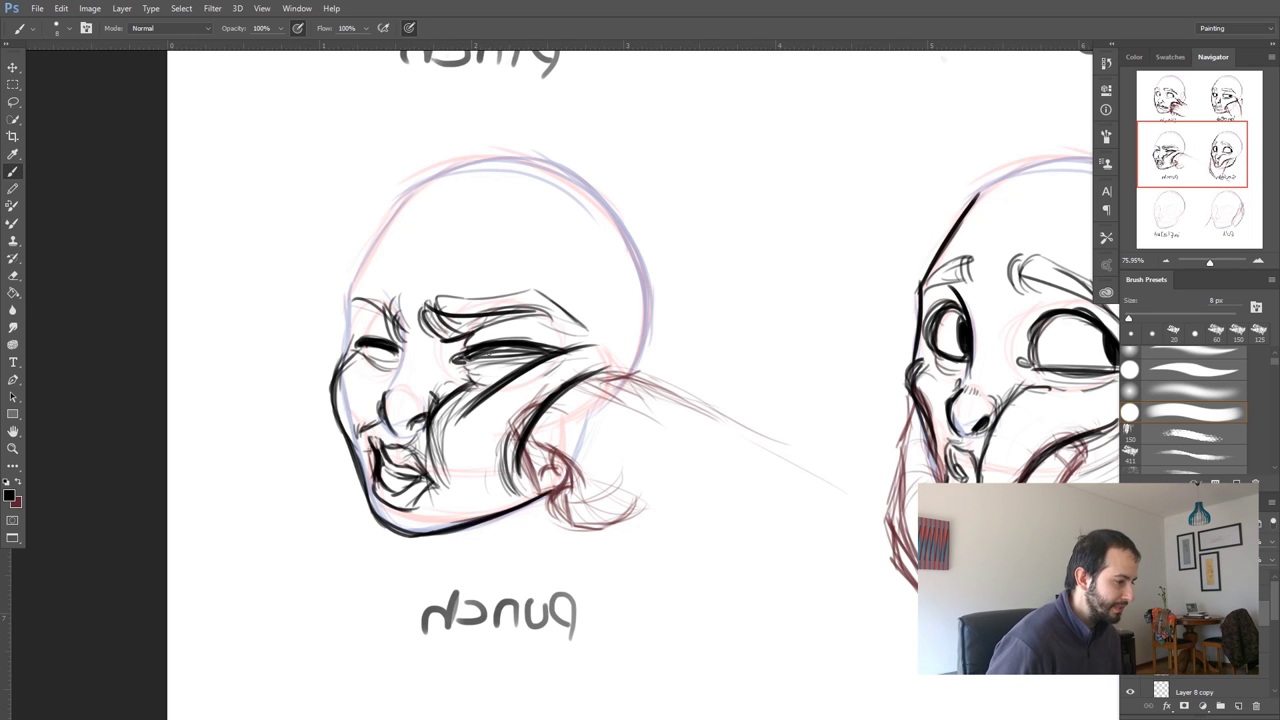
mouse_move(381, 403)
mouse_down()
mouse_move(390, 430)
mouse_move(401, 320)
mouse_move(406, 330)
mouse_move(390, 300)
mouse_up()
mouse_move(406, 344)
mouse_down()
mouse_move(452, 262)
mouse_move(342, 312)
mouse_move(398, 196)
mouse_up()
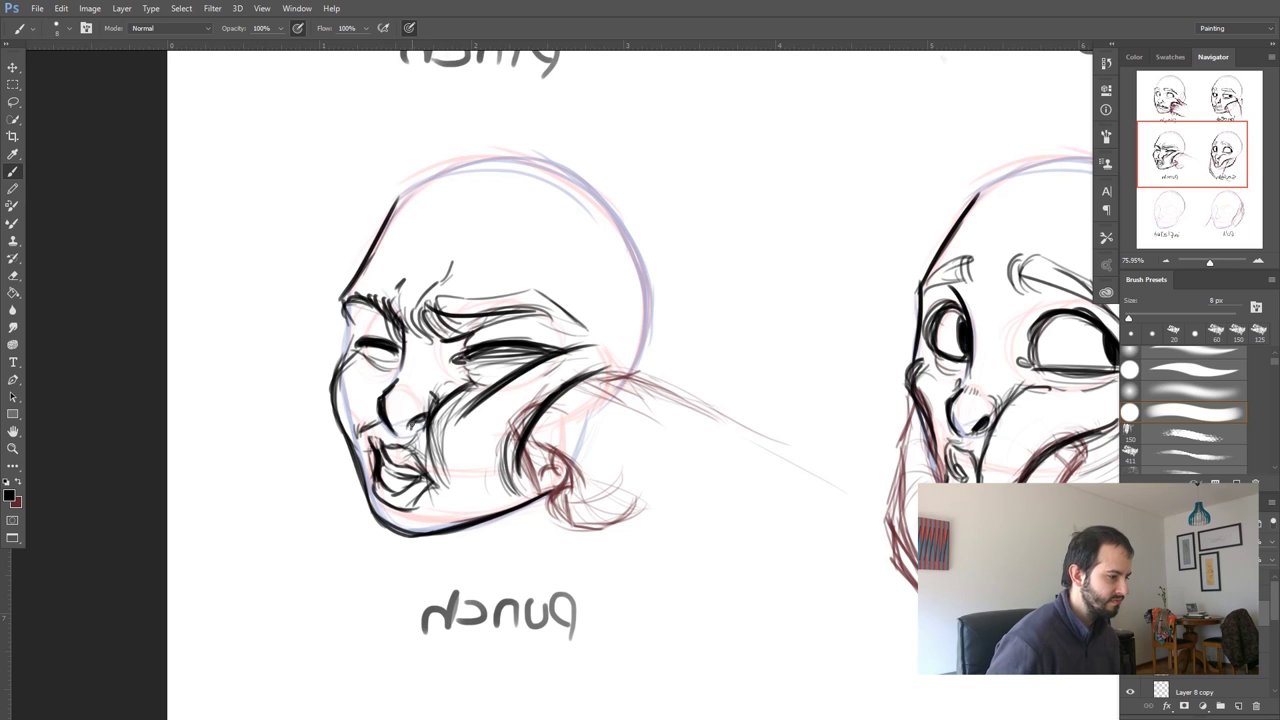
Flip the canvas back to its original orientation and darken the far corner of the punch face's mouth
key(ctrl+shift+h)
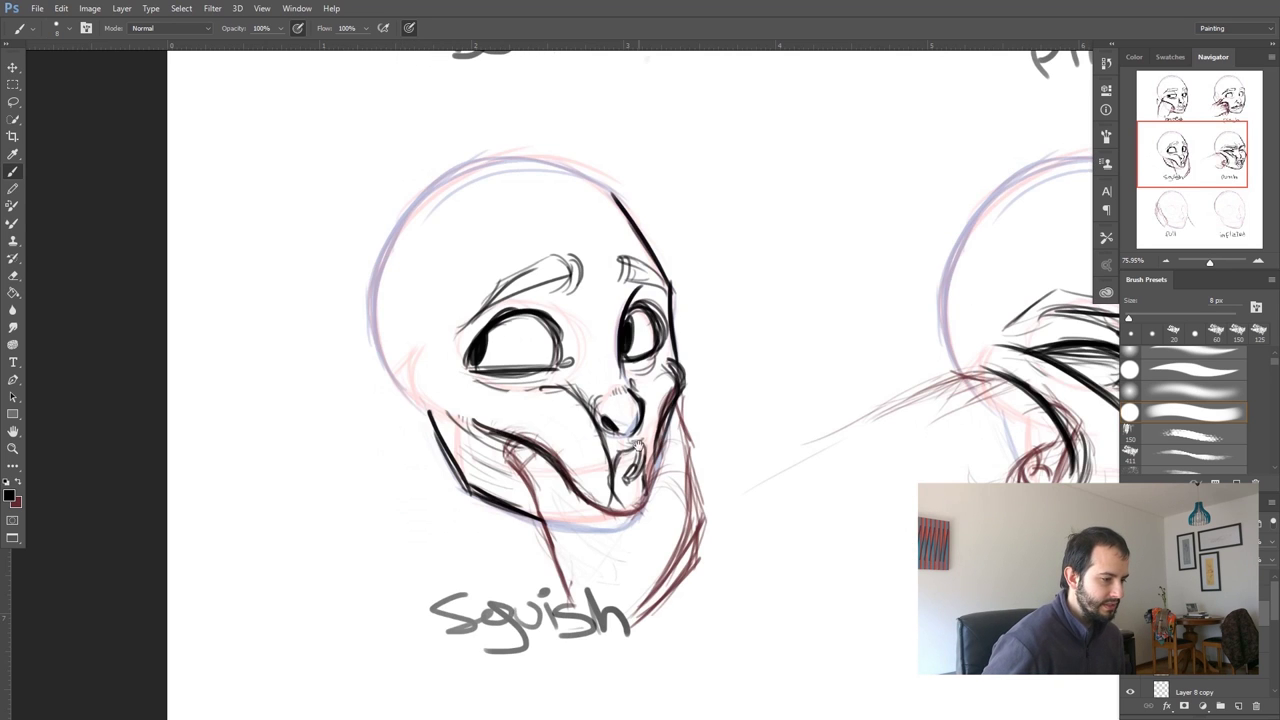
drag(995, 443, 468, 460)
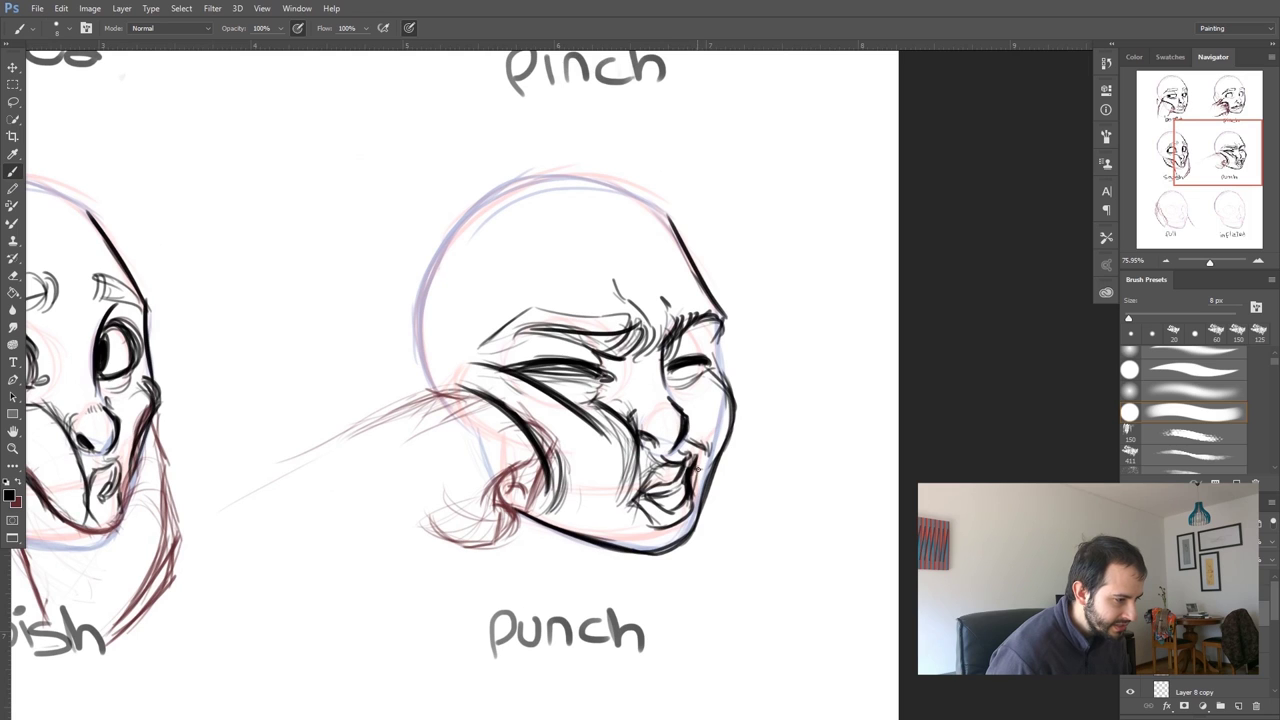
drag(697, 462, 694, 505)
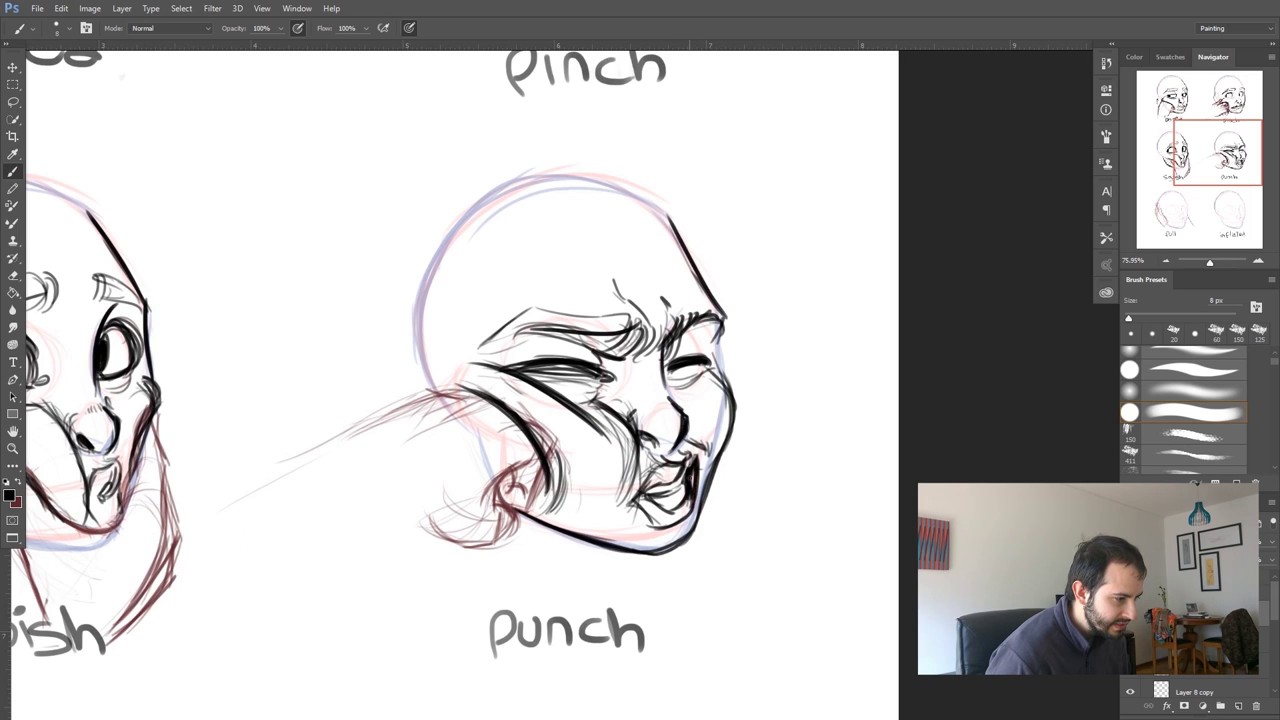
Reduce the eraser to 8 px, then use the brush to strengthen the line between the punch face's lips
key(e)
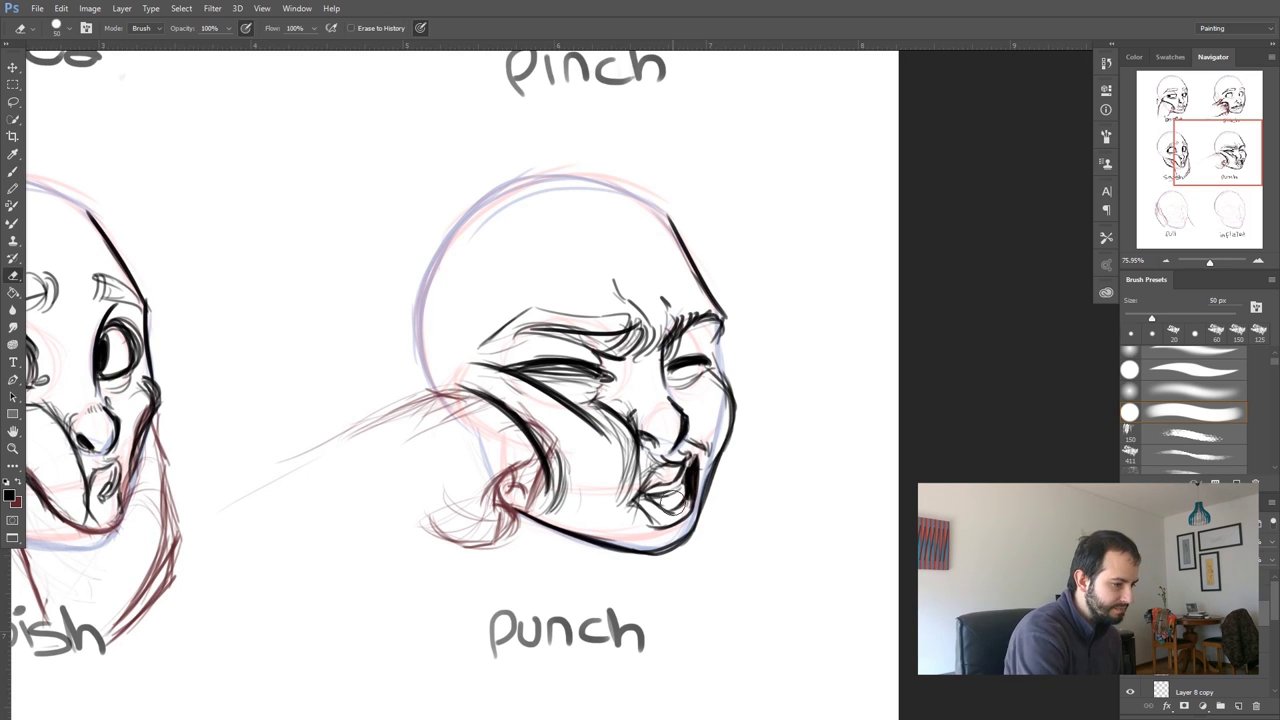
key(bracketleft)
key(bracketleft)
key(bracketleft)
key(bracketleft)
key(bracketleft)
key(bracketleft)
key(bracketleft)
key(bracketleft)
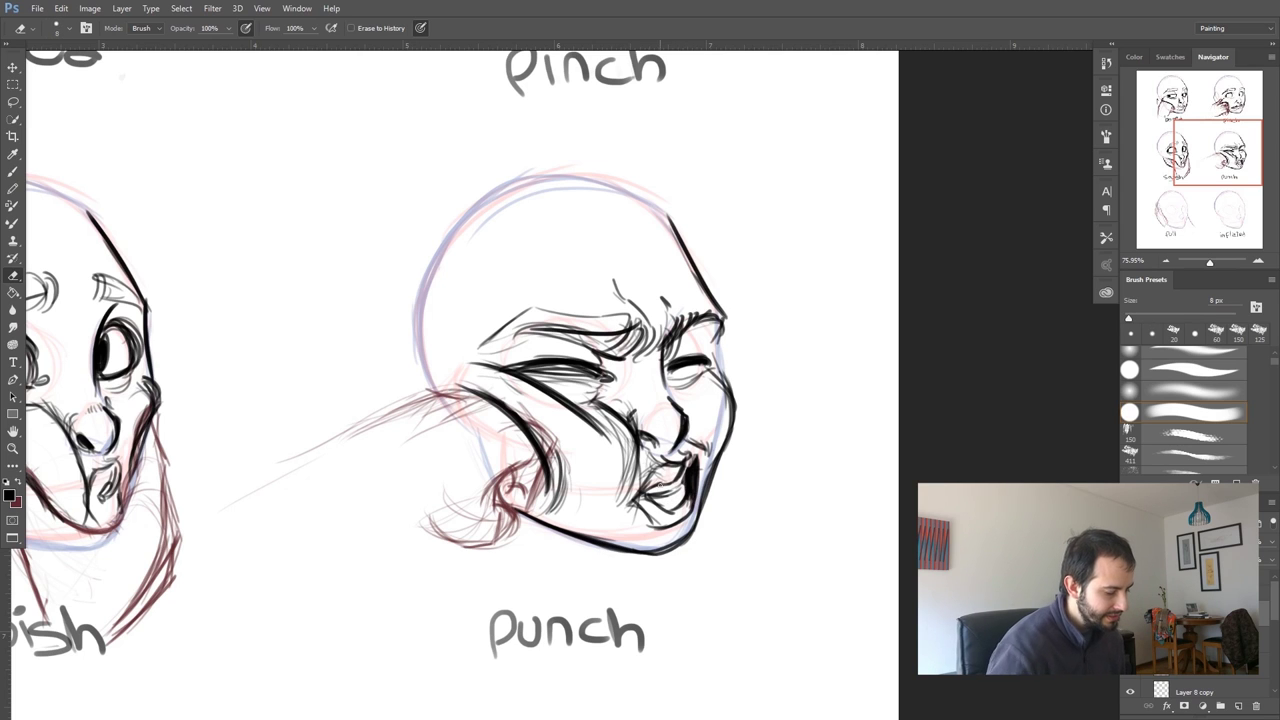
key(b)
drag(612, 491, 662, 489)
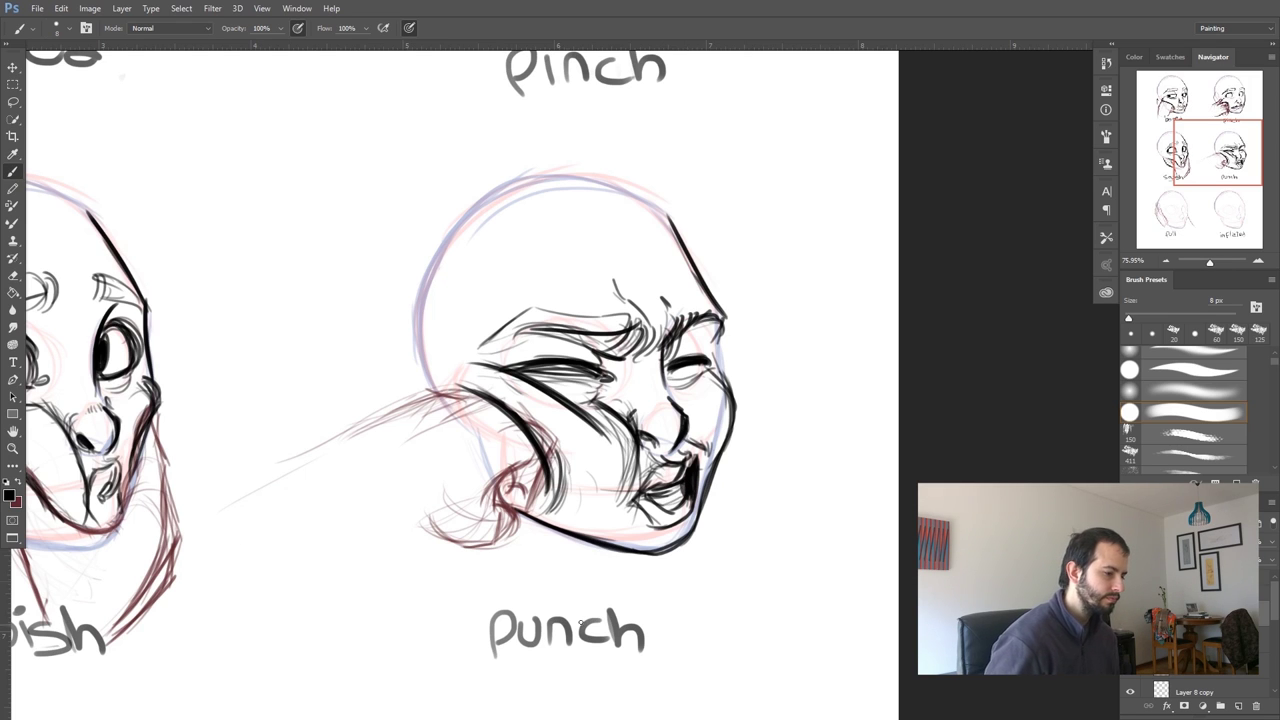
scroll(690, 493, down, 5)
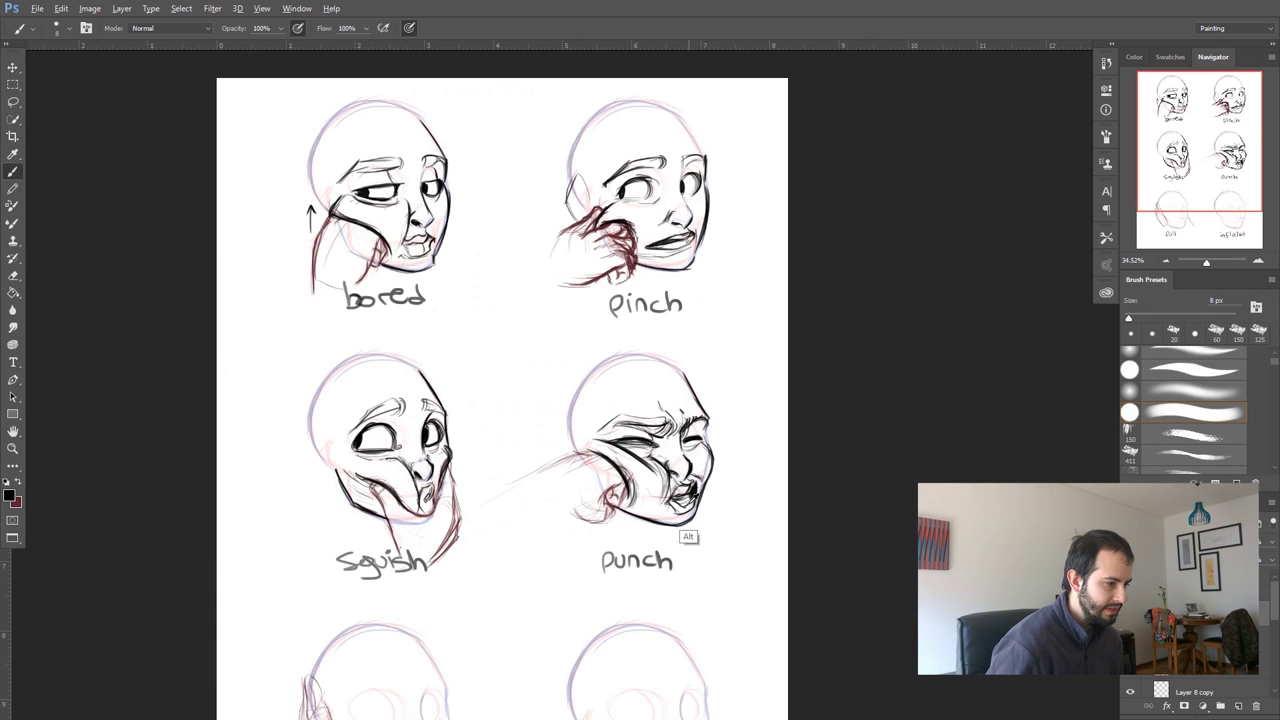
Strengthen the punch face's cheek folds with strokes running from the near eye down around the fist
scroll(688, 530, up, 5)
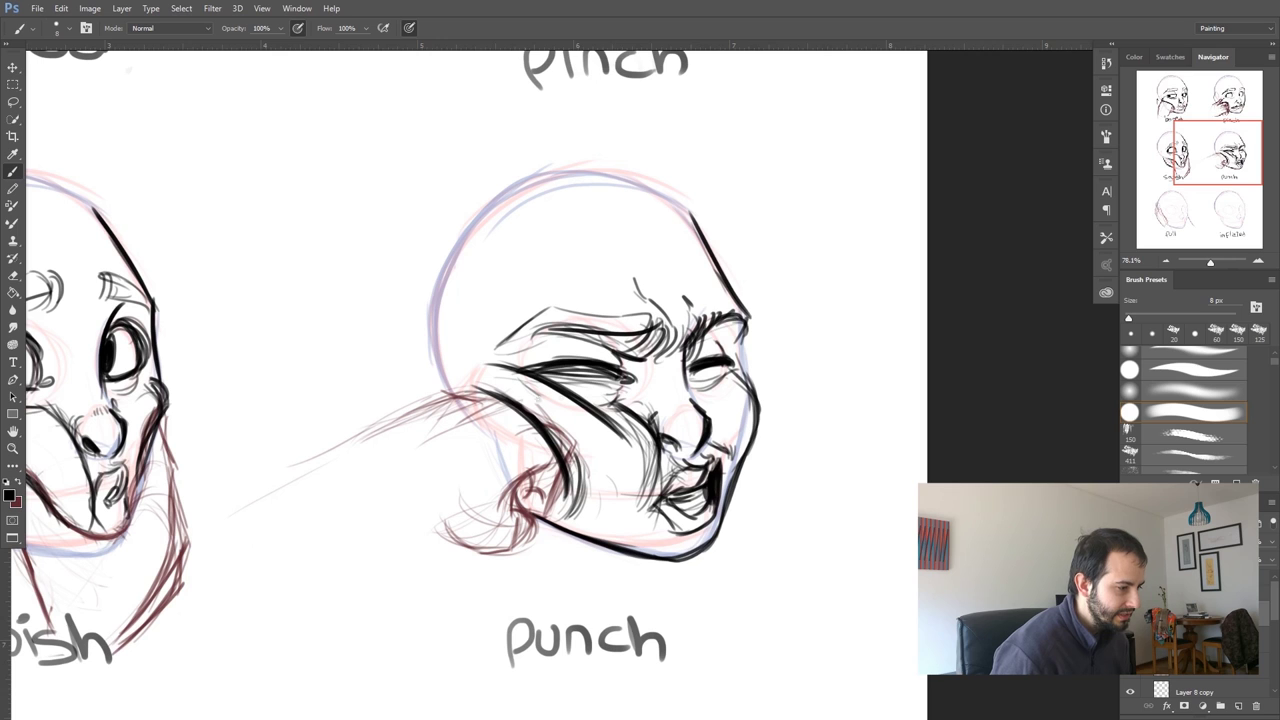
drag(473, 368, 560, 412)
drag(607, 519, 625, 432)
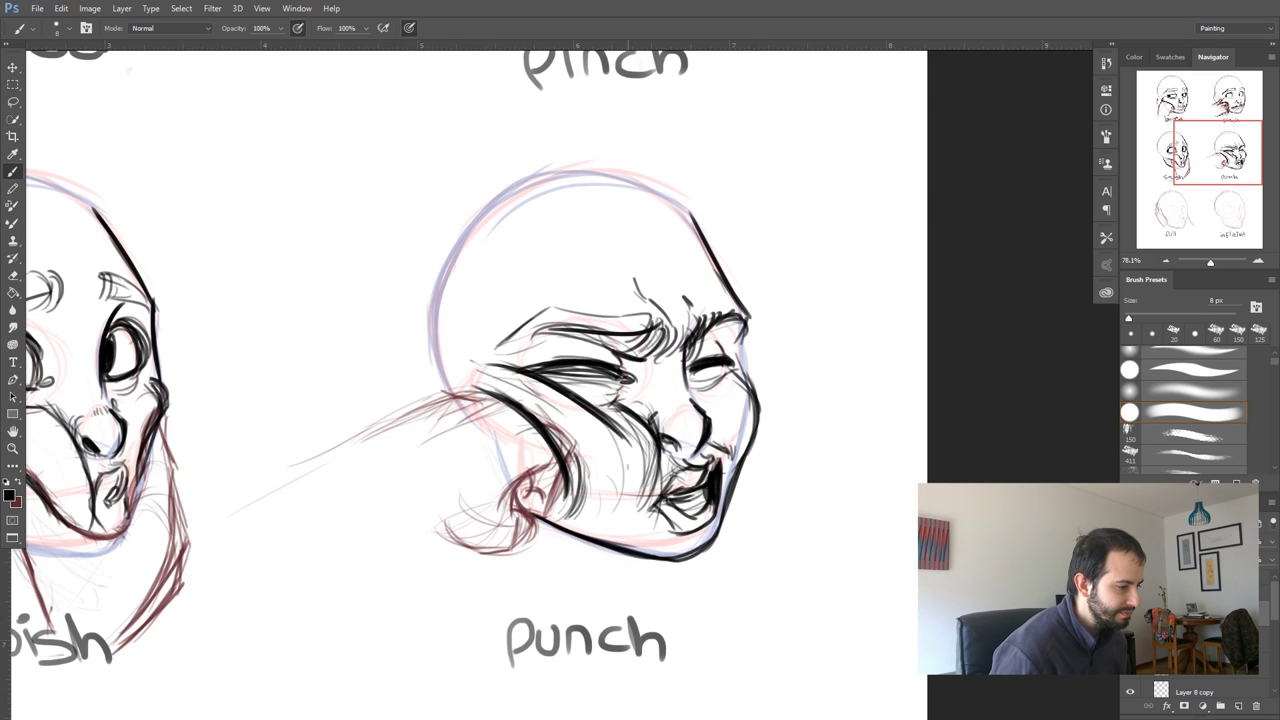
drag(545, 442, 569, 502)
drag(460, 389, 553, 454)
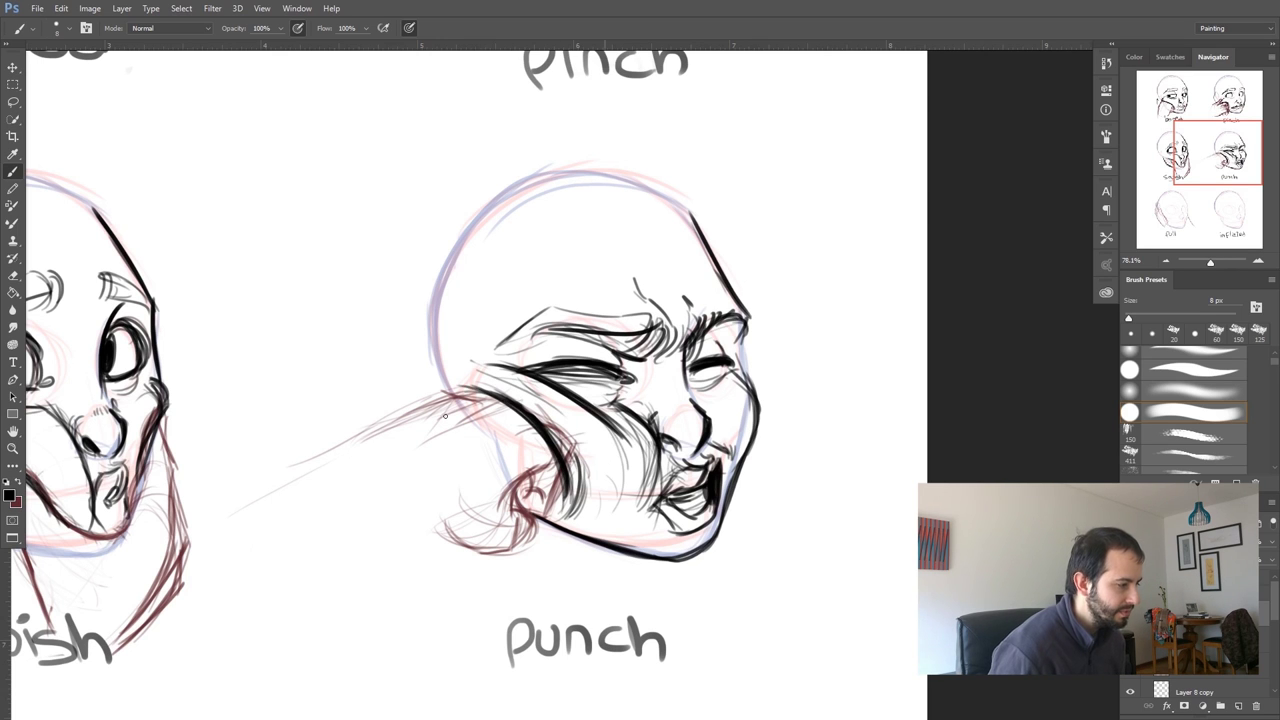
Thicken the punch face's near eyebrow and darken the crease beside its nostril
drag(254, 426, 516, 396)
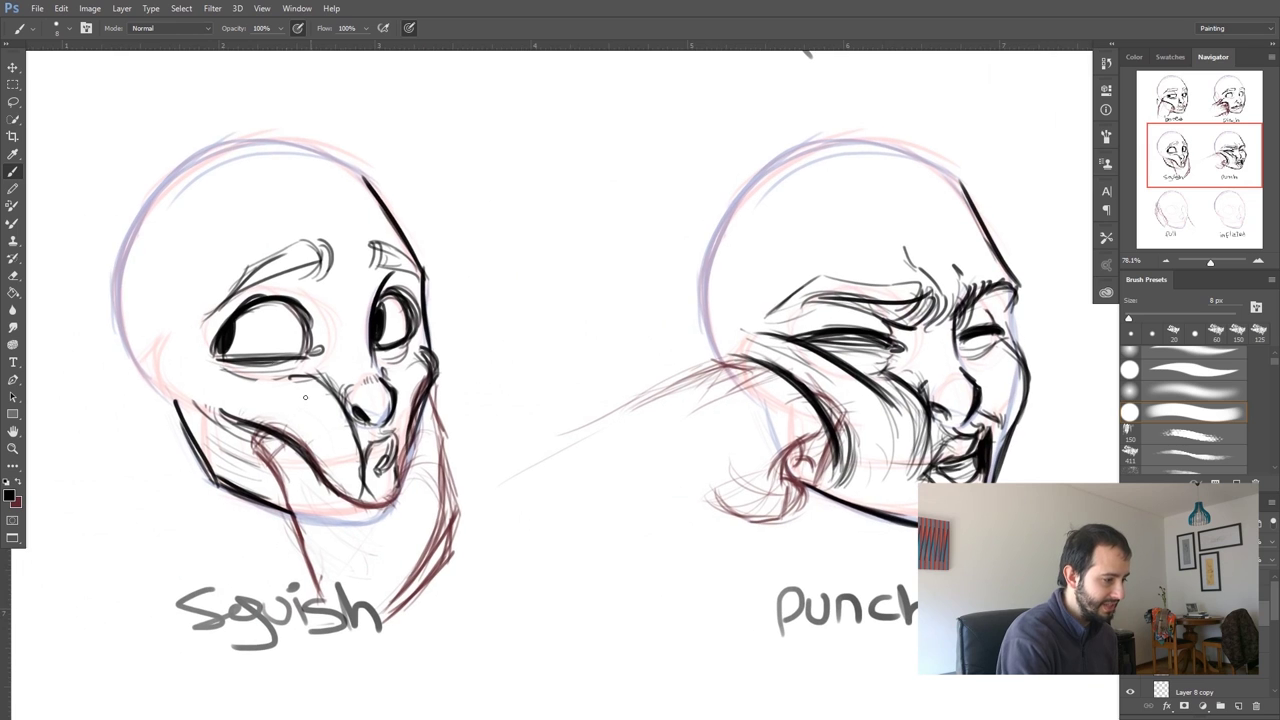
scroll(686, 434, right, 4)
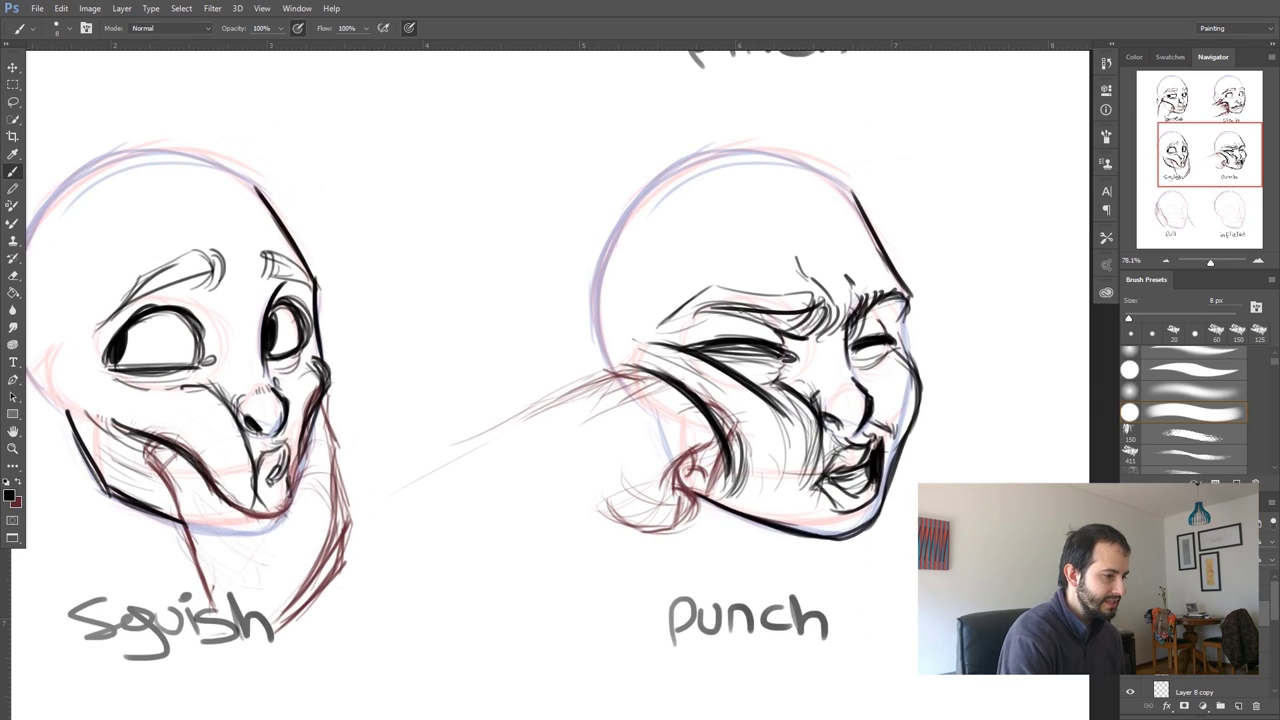
mouse_move(668, 320)
mouse_down()
mouse_move(734, 292)
mouse_move(818, 334)
mouse_move(830, 300)
mouse_move(672, 302)
mouse_move(736, 294)
mouse_move(734, 328)
mouse_up()
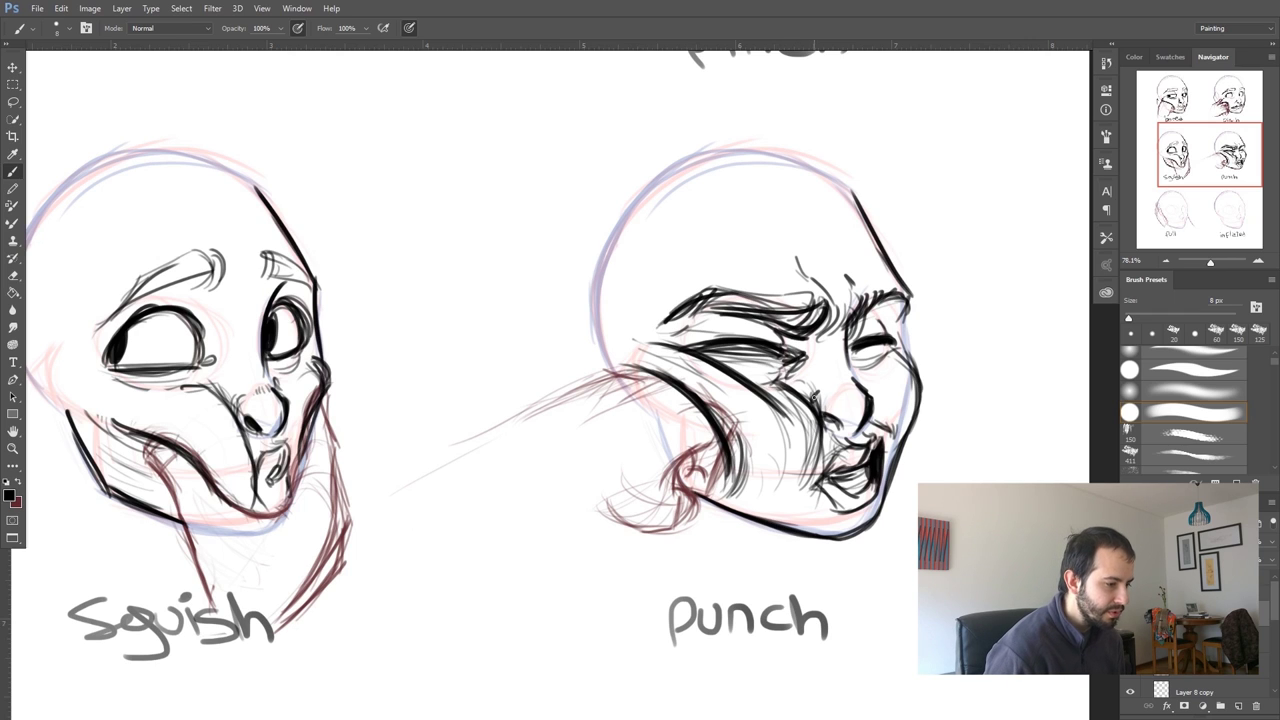
drag(812, 390, 818, 420)
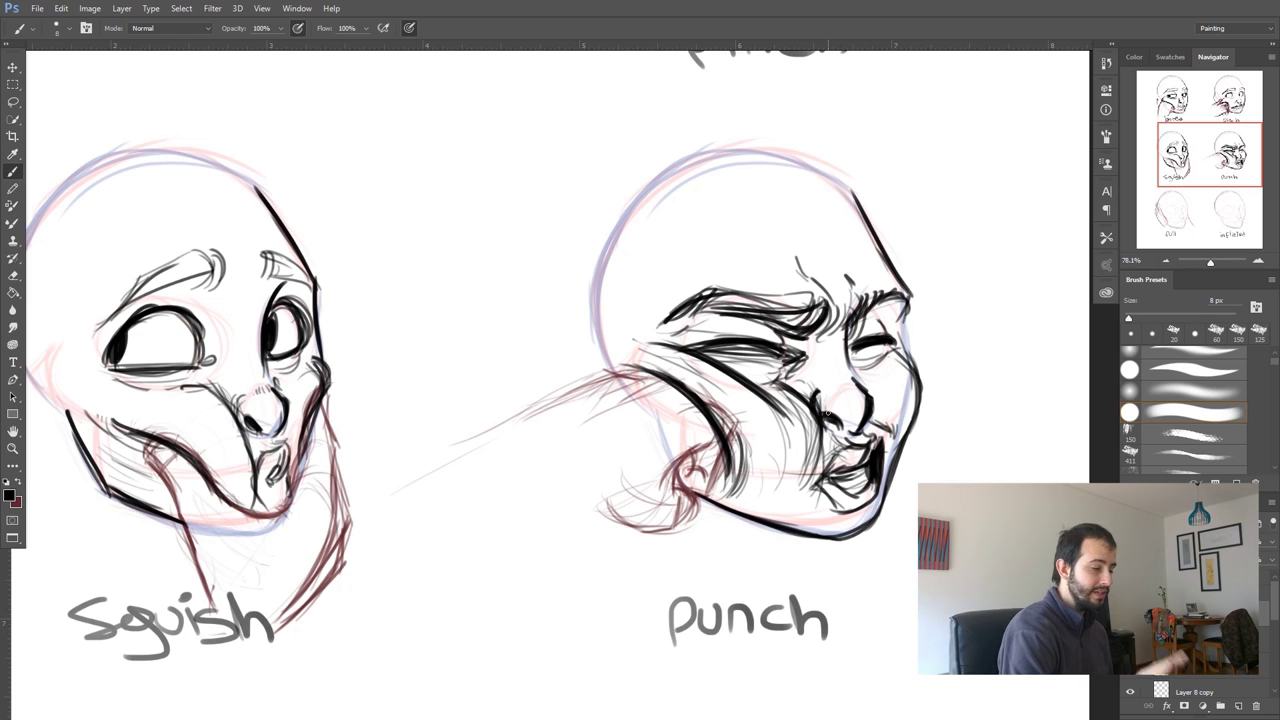
Sketch the pull face's wide slanted mouth over its skull guide, with the lower lip and the far jaw edge
drag(414, 588, 583, 409)
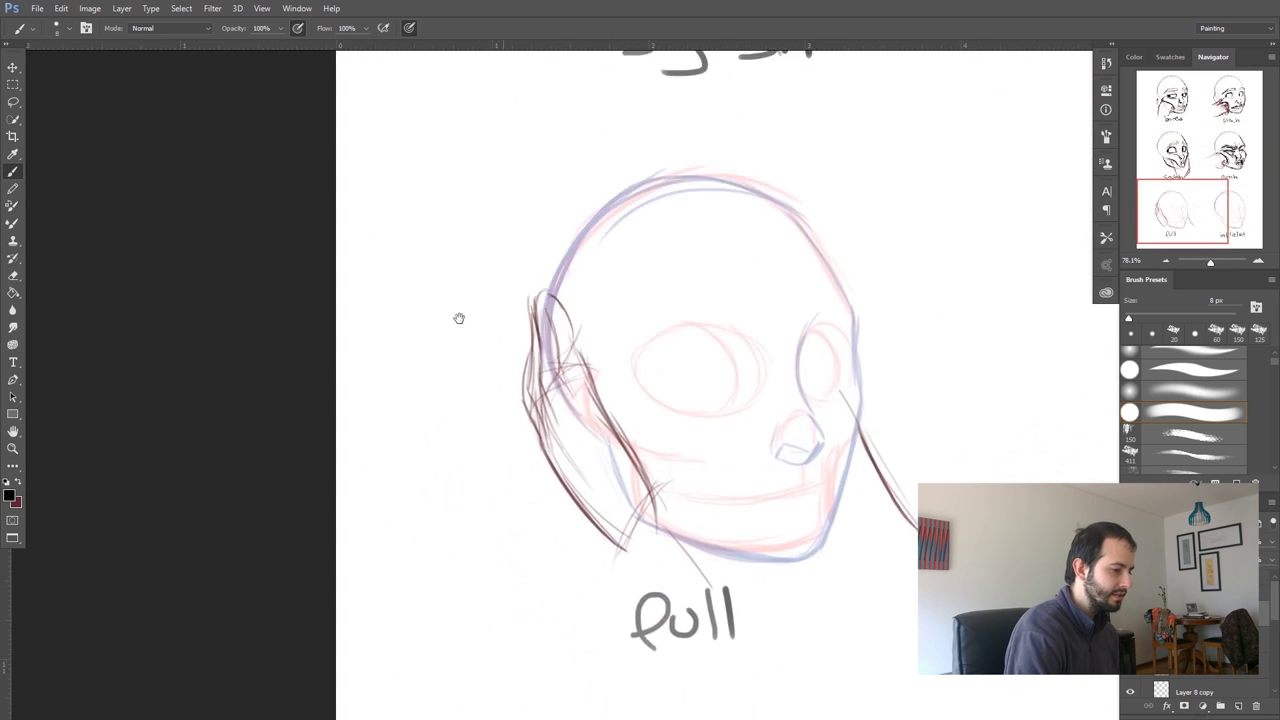
drag(620, 480, 394, 491)
drag(620, 200, 400, 548)
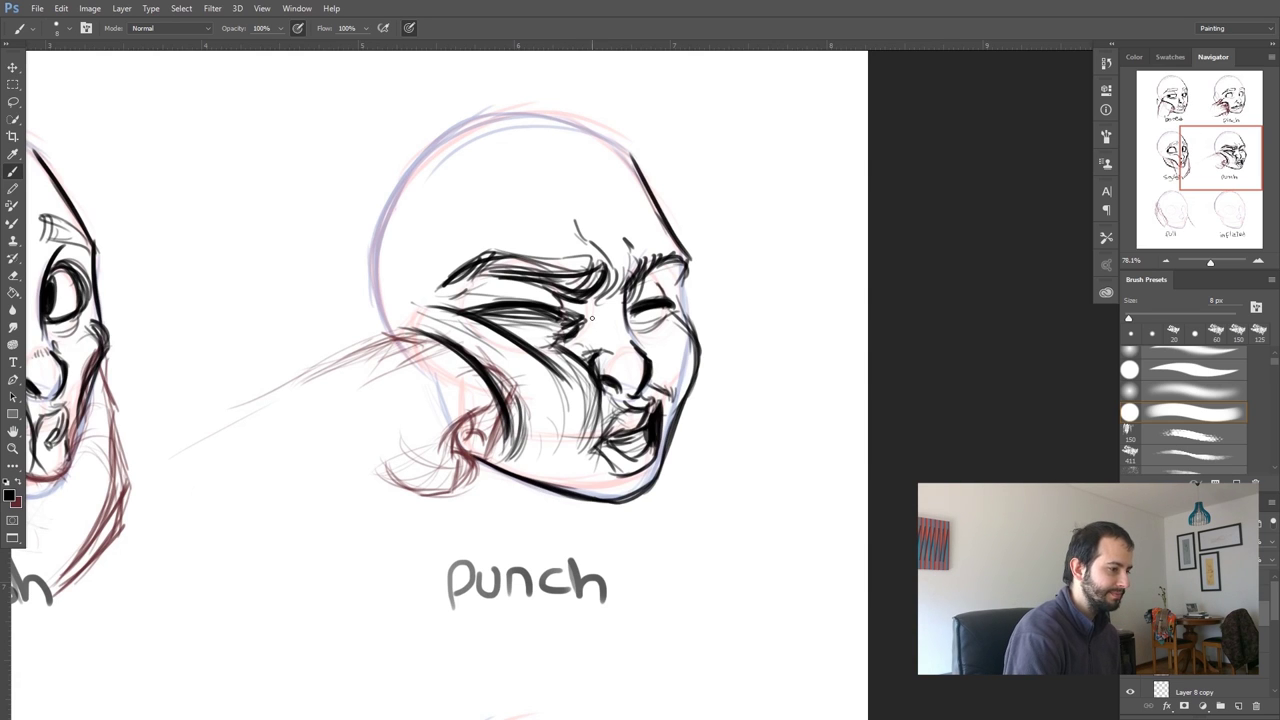
drag(103, 677, 571, 517)
drag(285, 705, 474, 526)
drag(484, 451, 498, 498)
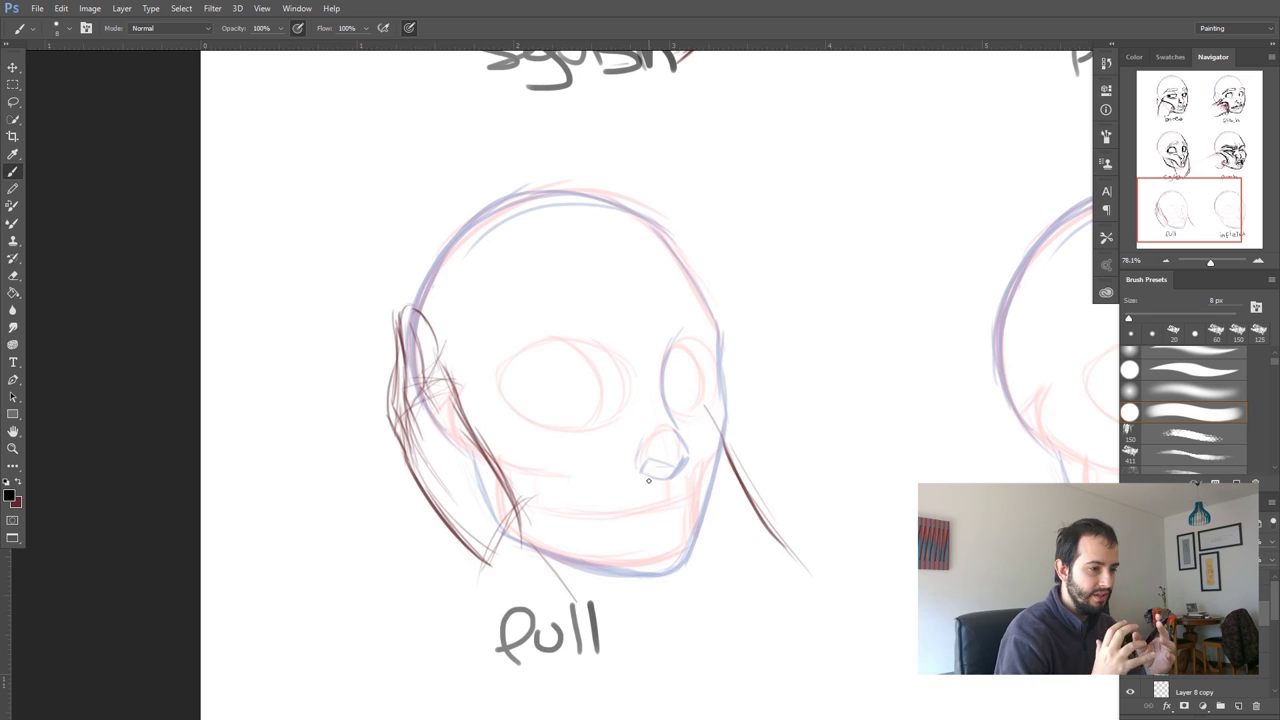
drag(506, 240, 437, 686)
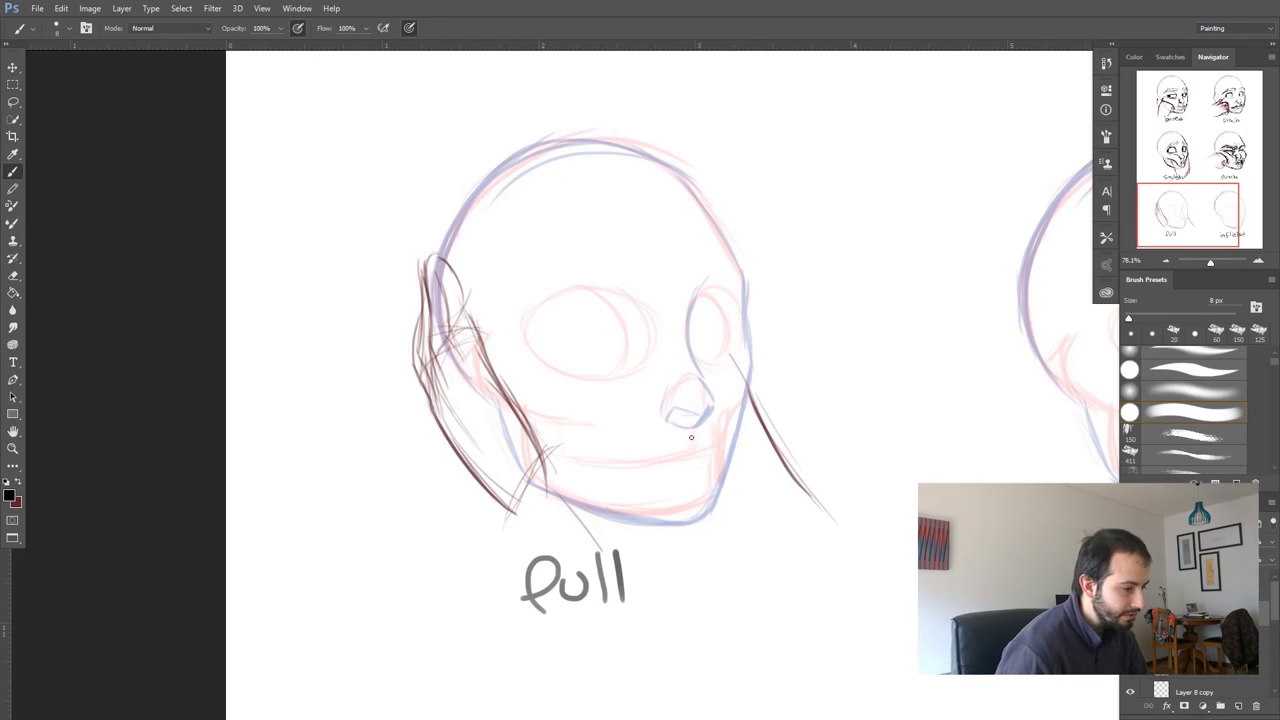
drag(706, 437, 683, 442)
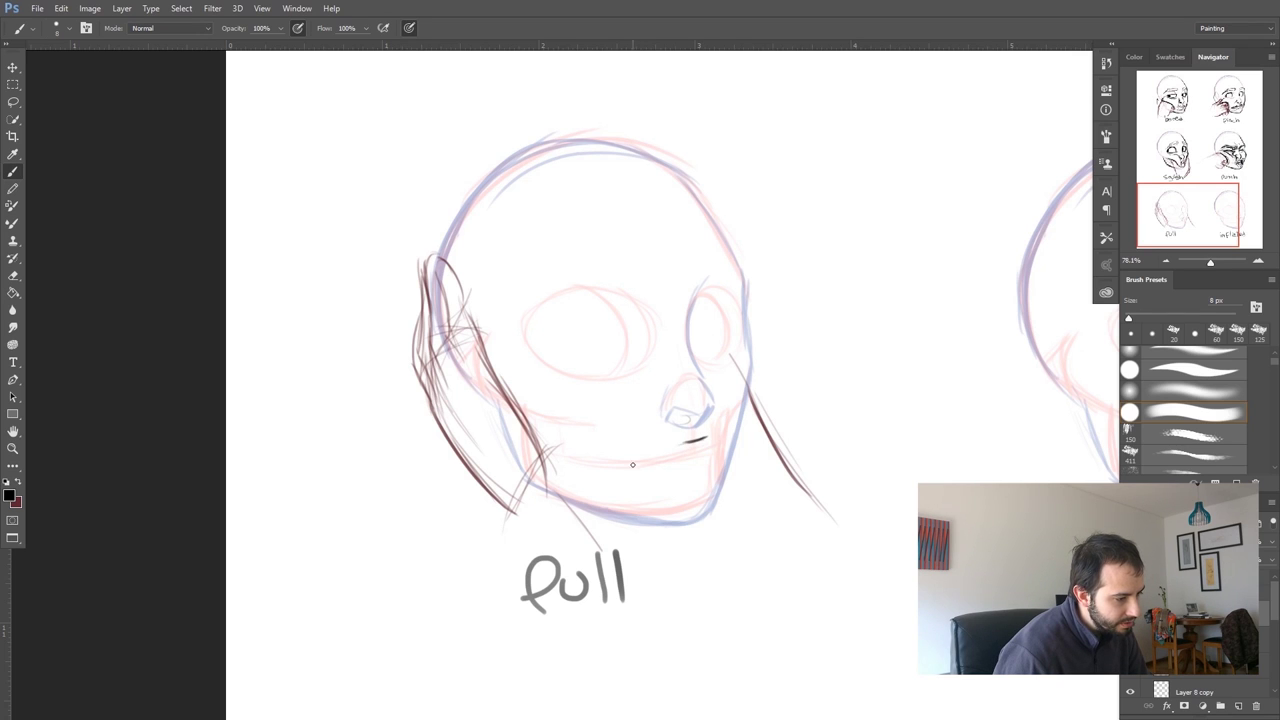
mouse_move(683, 442)
mouse_down()
mouse_move(601, 469)
mouse_move(686, 455)
mouse_up()
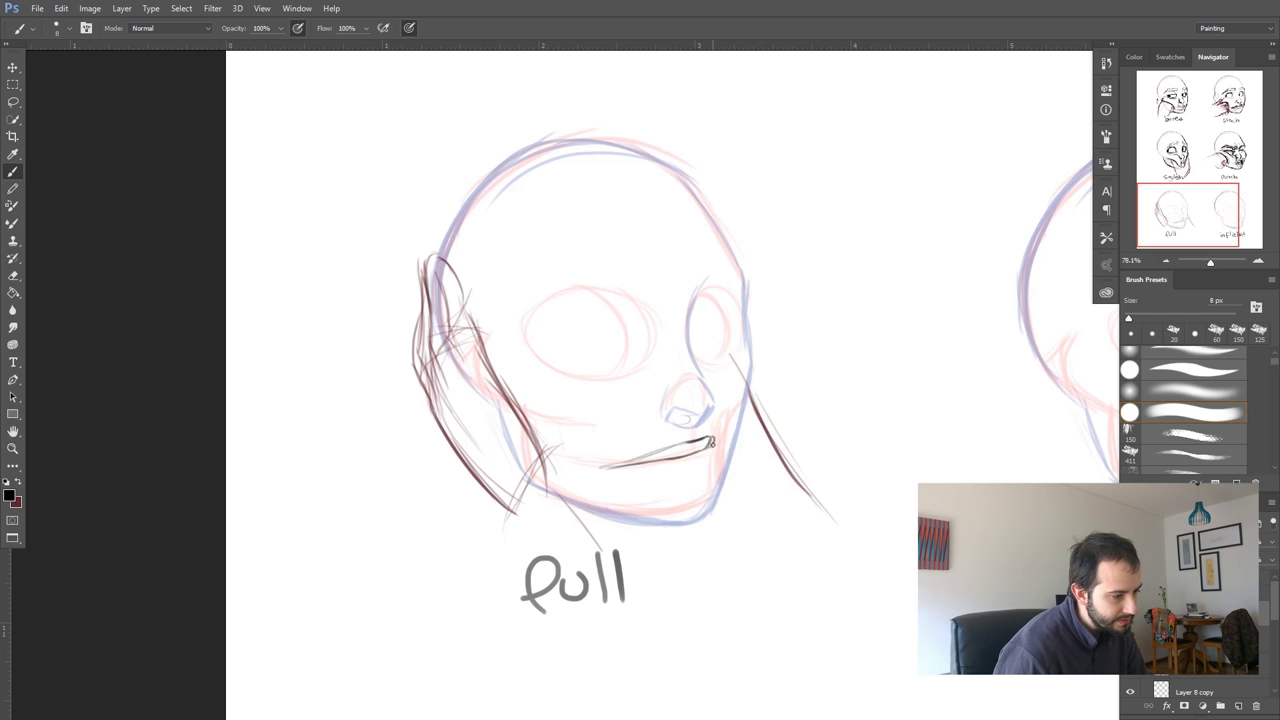
drag(743, 413, 718, 478)
mouse_move(748, 372)
mouse_down()
mouse_move(720, 476)
mouse_move(678, 475)
mouse_up()
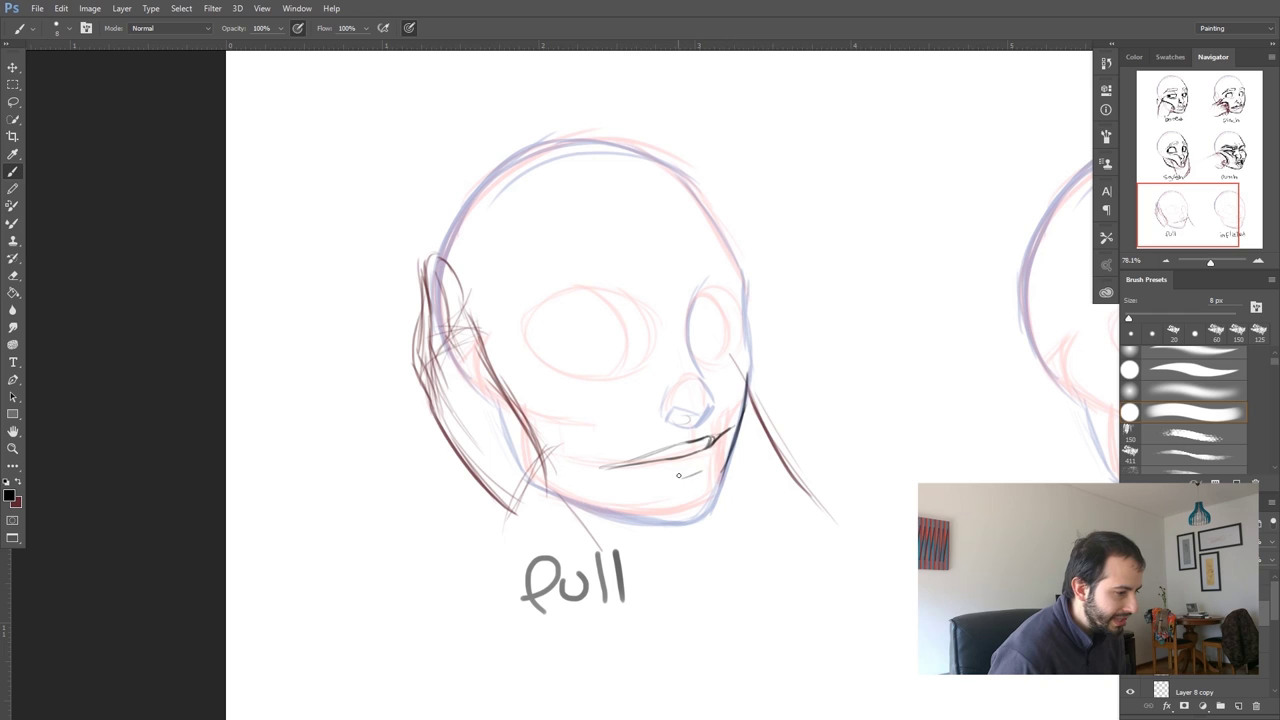
drag(656, 476, 596, 469)
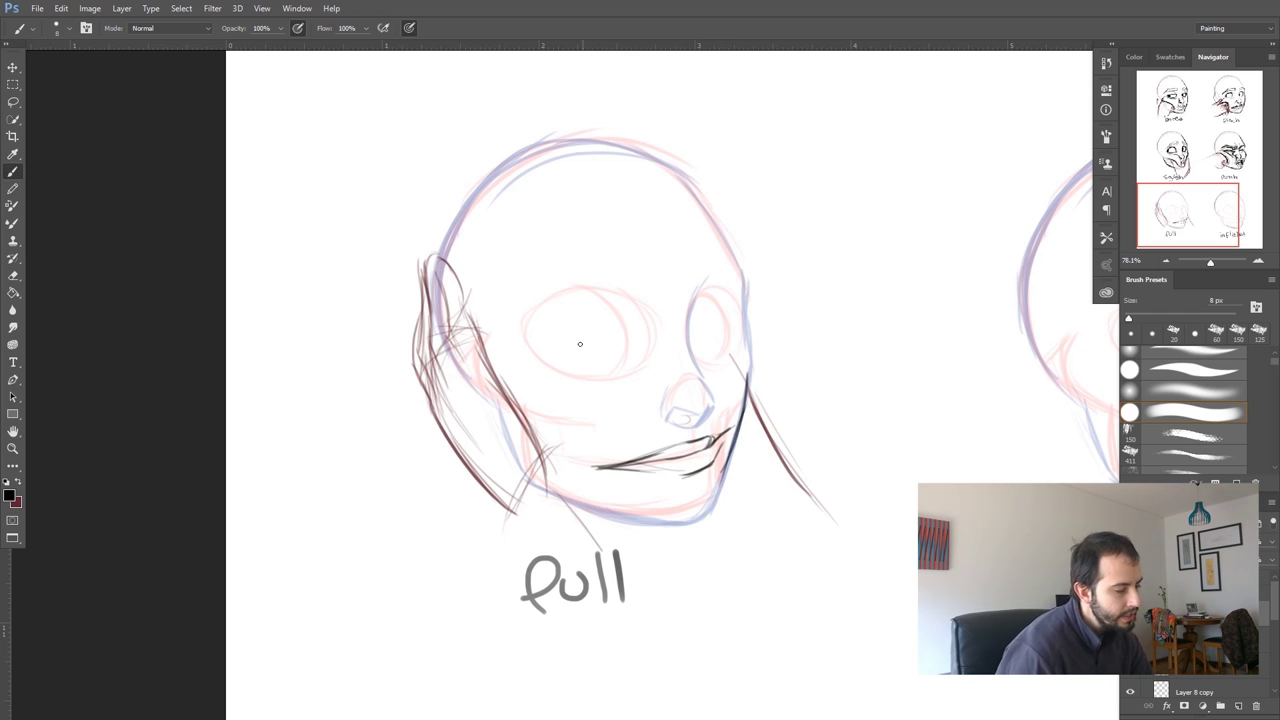
Outline both eyes of the pull face, stretching the near eye's lids toward the hand
mouse_move(624, 348)
mouse_down()
mouse_move(543, 331)
mouse_move(618, 312)
mouse_move(540, 335)
mouse_move(536, 350)
mouse_move(614, 306)
mouse_up()
drag(533, 343, 603, 365)
mouse_move(710, 350)
mouse_down()
mouse_move(705, 295)
mouse_move(730, 352)
mouse_up()
drag(700, 298, 733, 314)
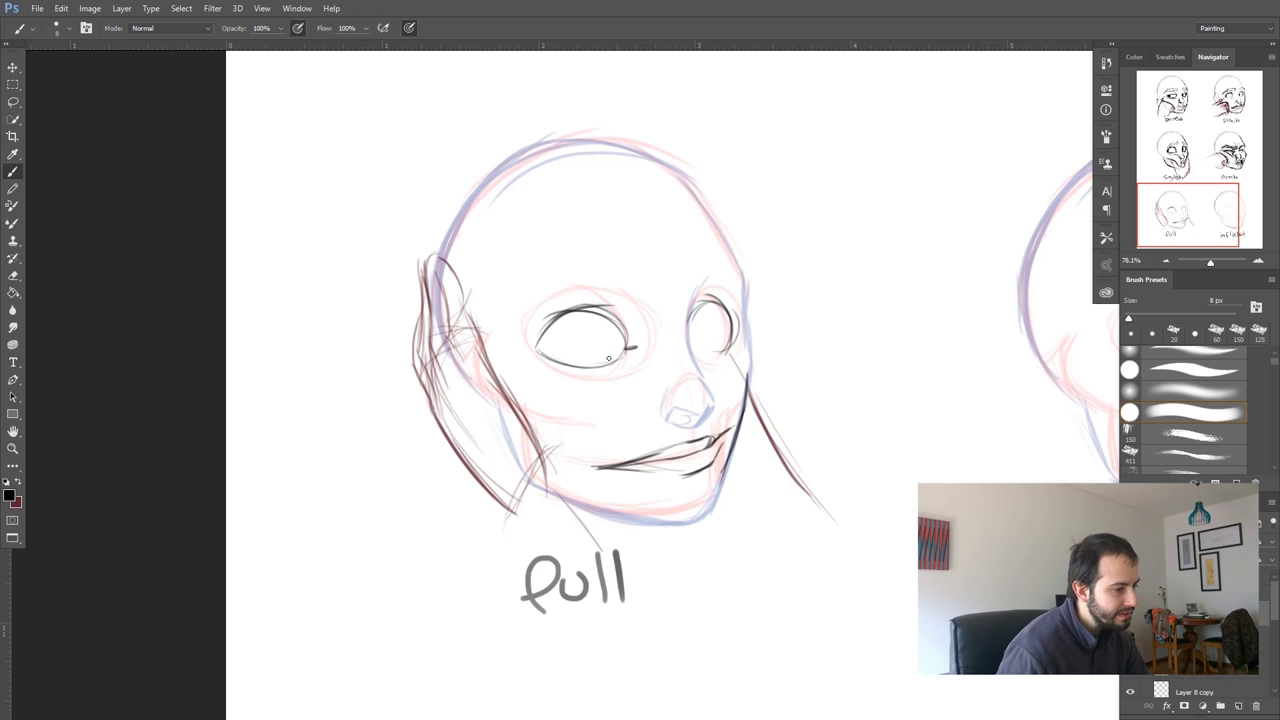
mouse_move(549, 358)
mouse_down()
mouse_move(624, 356)
mouse_move(527, 348)
mouse_move(598, 358)
mouse_move(548, 356)
mouse_move(584, 311)
mouse_move(606, 314)
mouse_move(618, 328)
mouse_move(533, 341)
mouse_move(589, 377)
mouse_up()
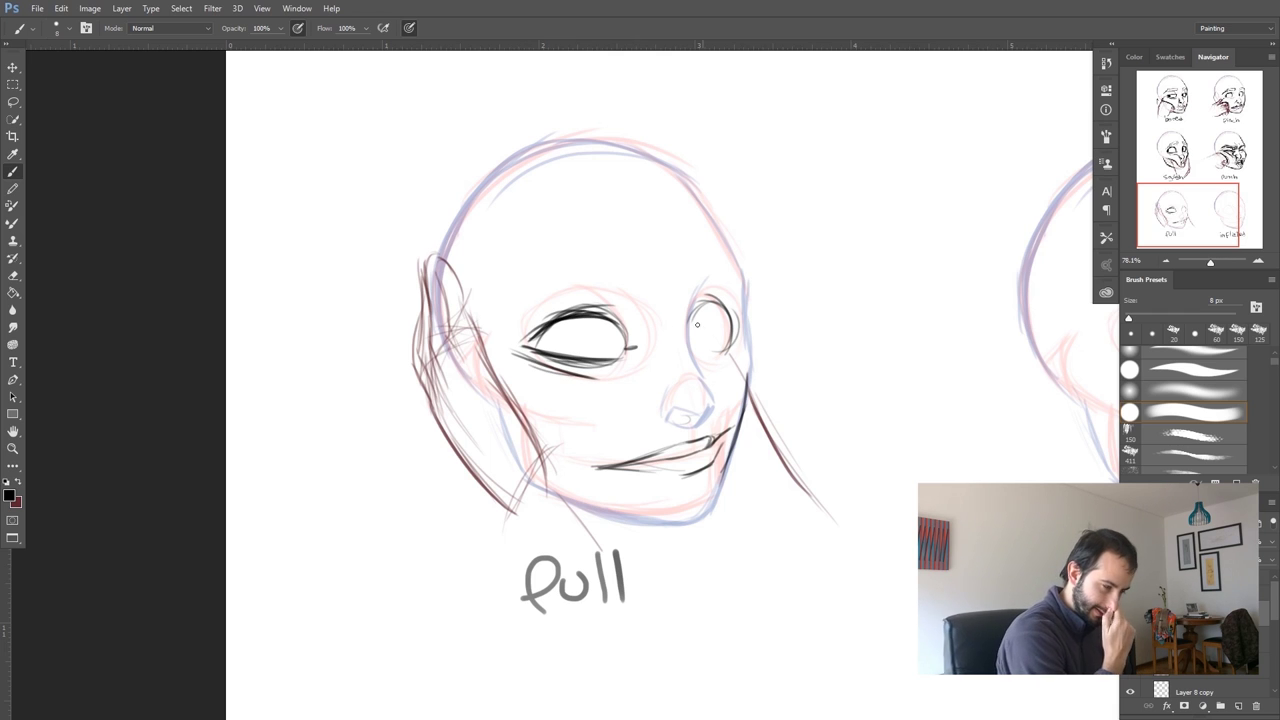
Draw the pull face's stretched near cheek along the hand, then darken the far eye and the cheek contour beside it
drag(498, 402, 548, 438)
drag(486, 362, 540, 436)
mouse_move(712, 352)
mouse_down()
mouse_move(718, 304)
mouse_move(721, 355)
mouse_move(688, 326)
mouse_move(695, 357)
mouse_move(735, 331)
mouse_up()
drag(738, 394, 742, 288)
mouse_move(741, 350)
mouse_down()
mouse_move(743, 287)
mouse_move(709, 315)
mouse_move(736, 328)
mouse_move(690, 327)
mouse_move(722, 312)
mouse_up()
Draw the pull face's eyebrows and its nose with a dark nostril and a rounded tip
mouse_move(624, 268)
mouse_down()
mouse_move(631, 292)
mouse_move(512, 300)
mouse_move(488, 322)
mouse_move(630, 286)
mouse_move(698, 298)
mouse_move(740, 285)
mouse_move(694, 300)
mouse_move(746, 278)
mouse_move(700, 274)
mouse_up()
drag(666, 414, 682, 420)
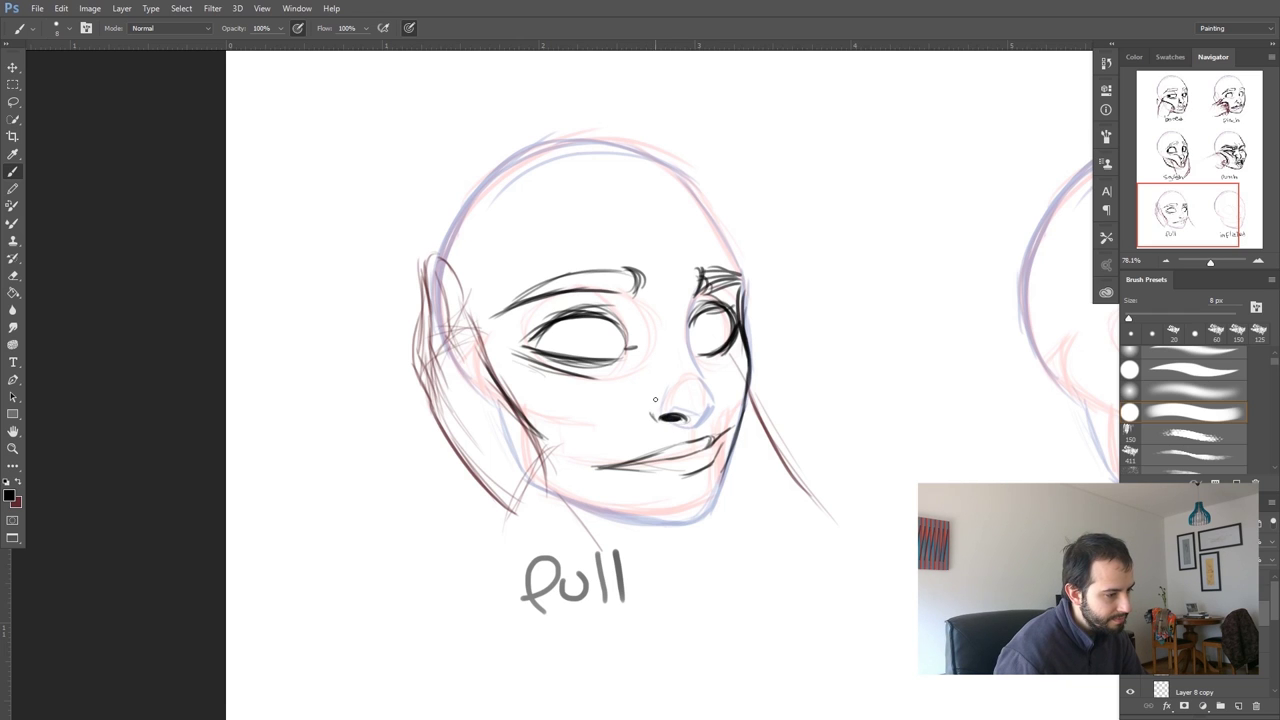
drag(708, 398, 698, 422)
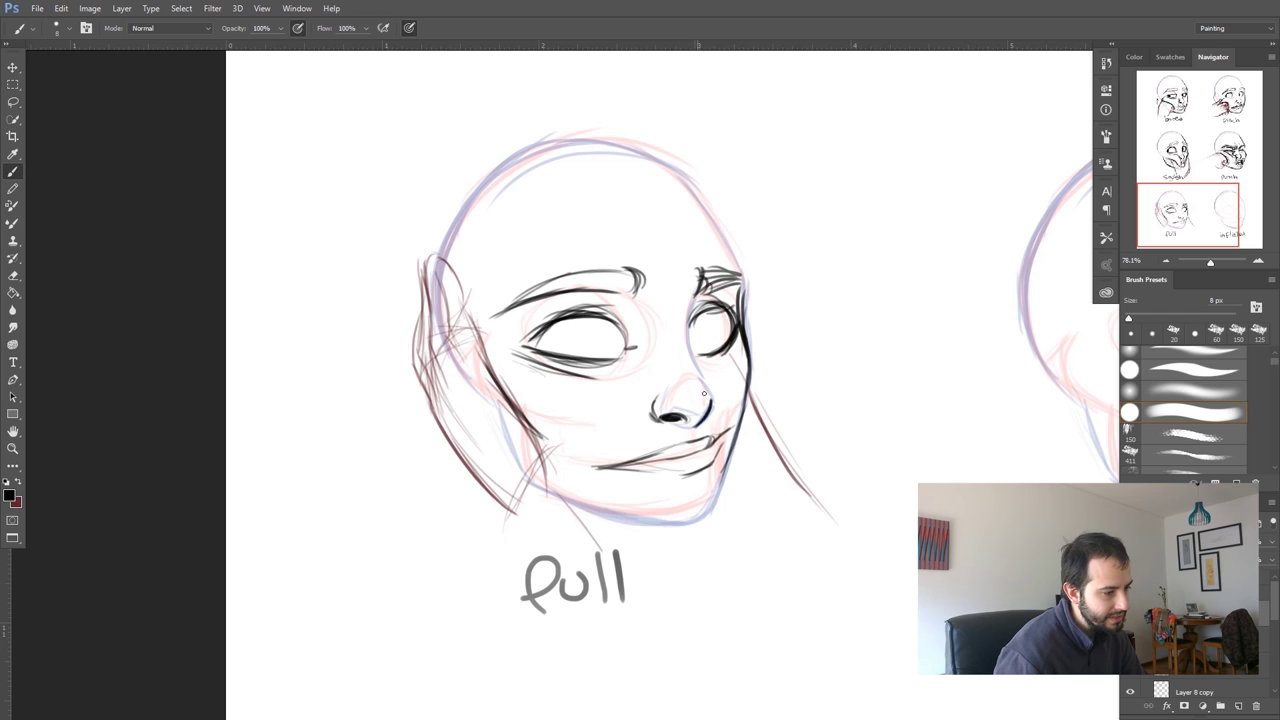
drag(698, 374, 712, 402)
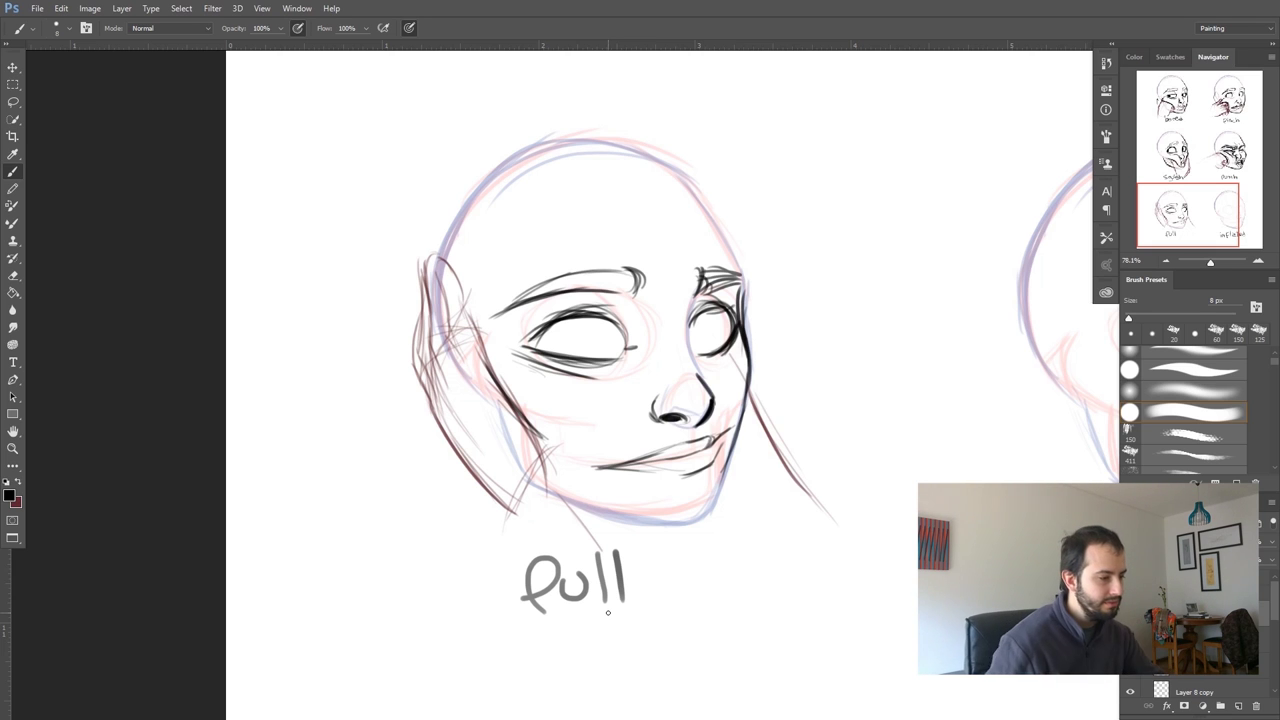
Thicken the pull face's lower eyelids and darken the outer corner of the far eye
mouse_move(622, 330)
mouse_down()
mouse_move(581, 356)
mouse_move(555, 325)
mouse_move(592, 319)
mouse_move(518, 346)
mouse_move(604, 359)
mouse_up()
drag(526, 351, 612, 358)
drag(561, 356, 606, 359)
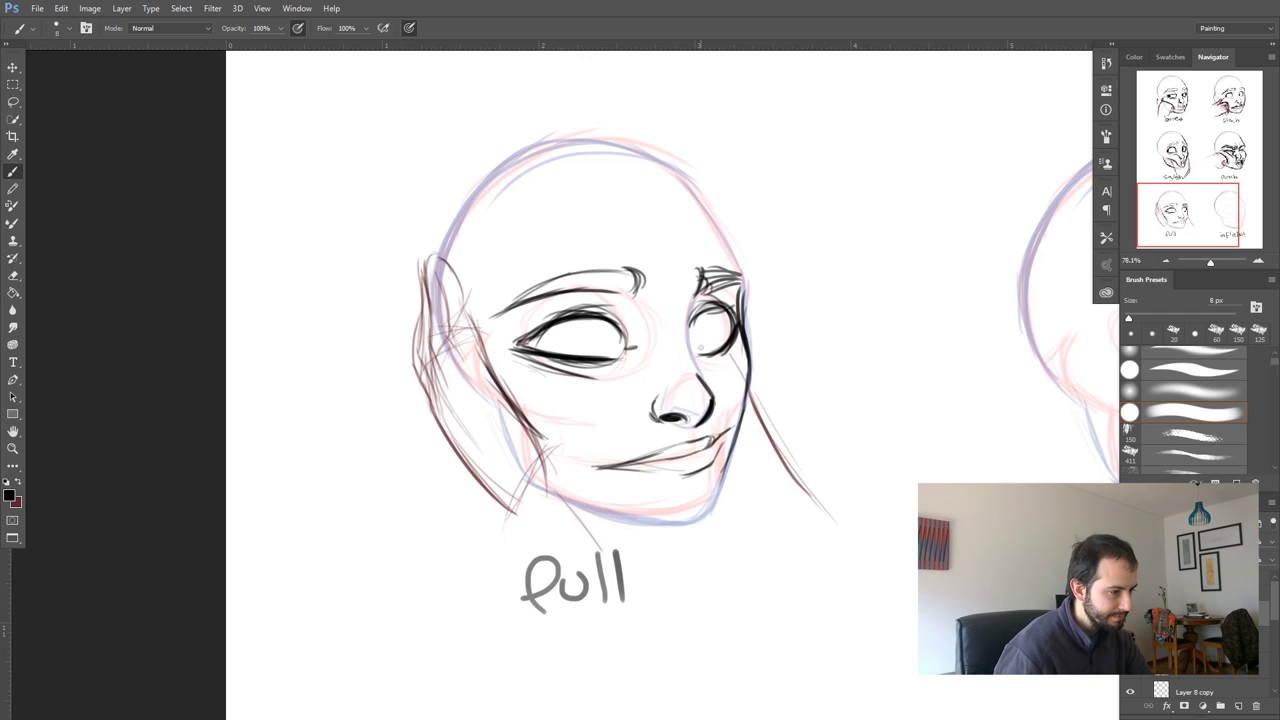
drag(738, 340, 710, 351)
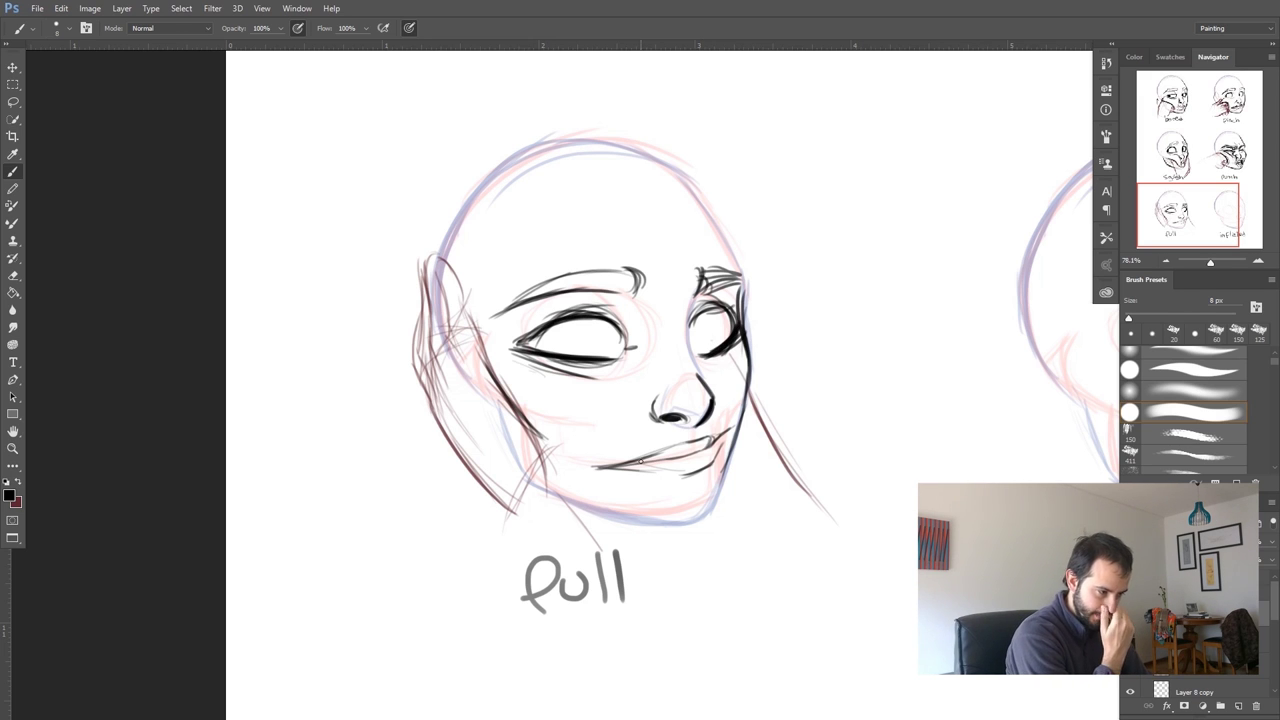
Thicken the pull face's lip lines out to the far mouth corner and shade beneath the lower lip
drag(660, 450, 587, 463)
mouse_move(686, 458)
mouse_down()
mouse_move(586, 466)
mouse_move(697, 451)
mouse_up()
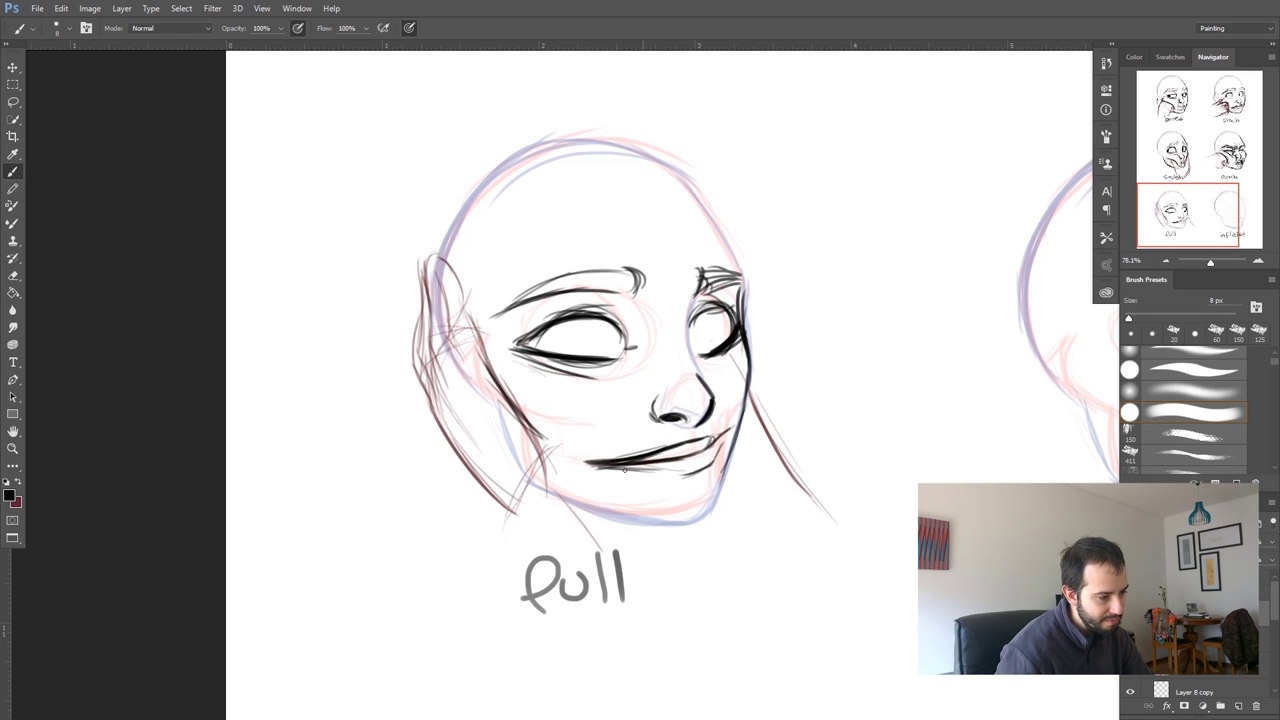
drag(613, 470, 703, 463)
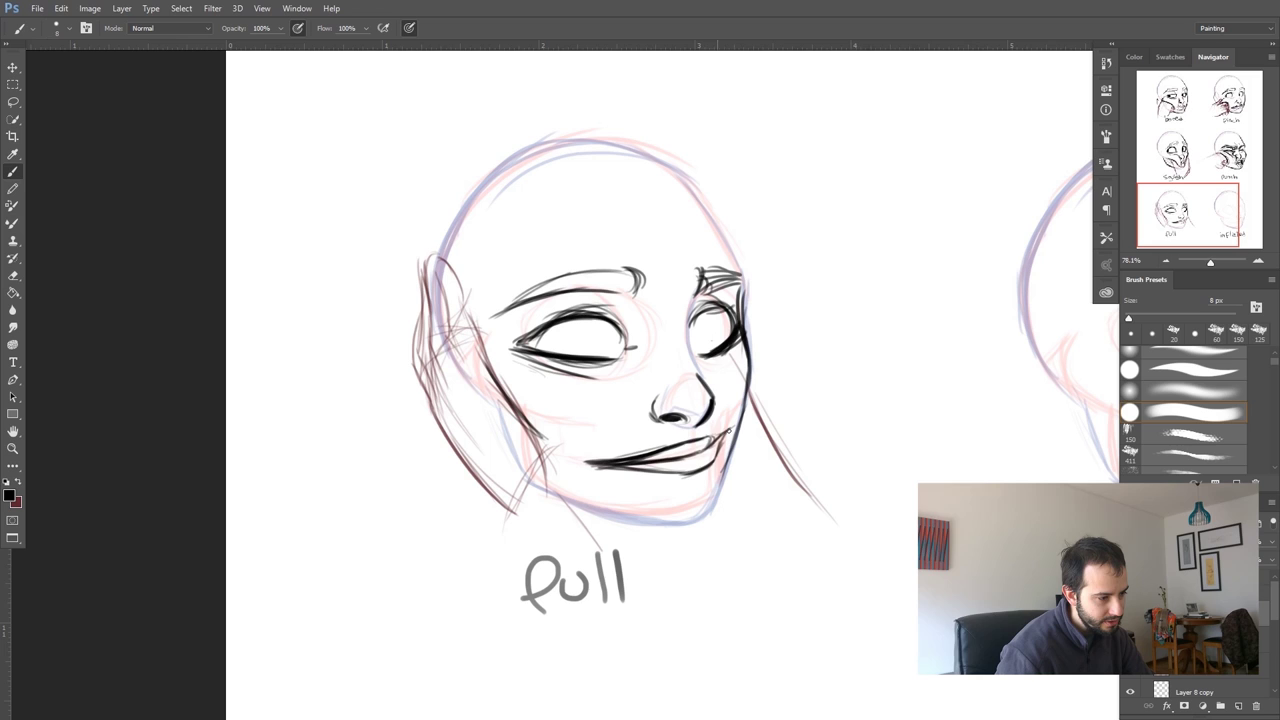
drag(730, 430, 694, 442)
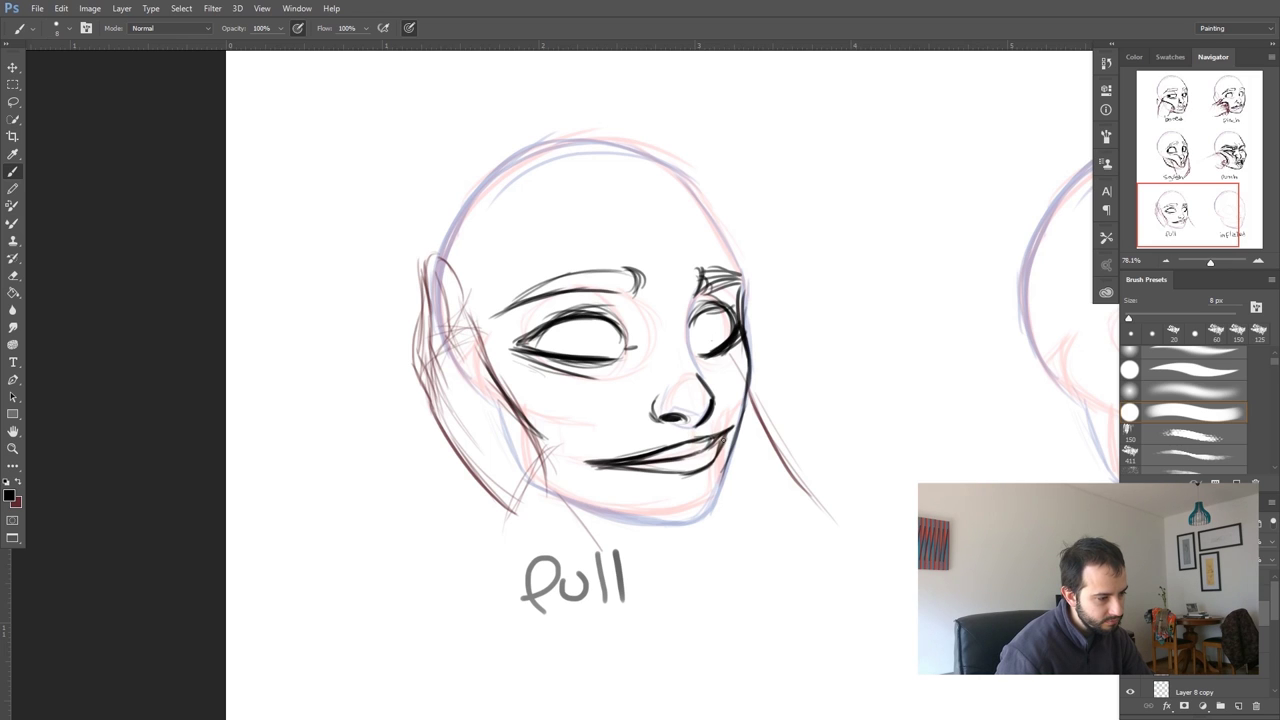
drag(714, 471, 671, 487)
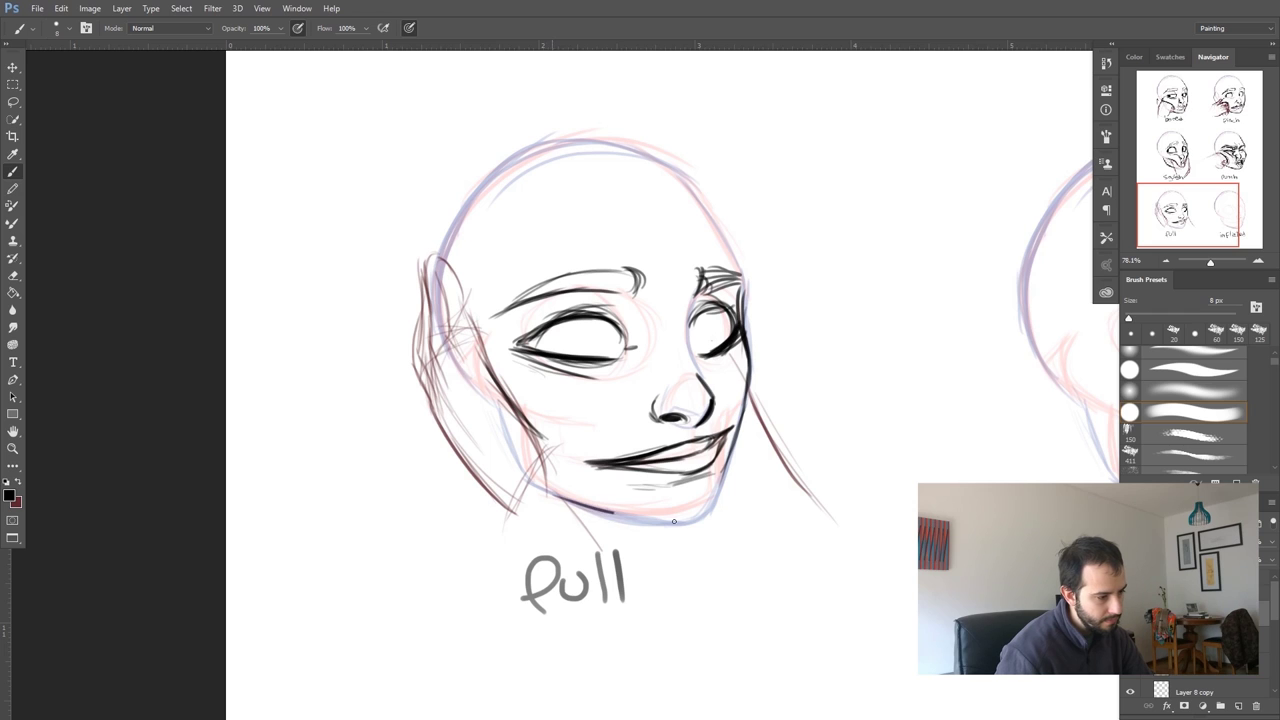
Ink the pull face's jawline in bold strokes from the hand around the chin and up the far cheek
drag(562, 502, 690, 521)
drag(648, 521, 702, 520)
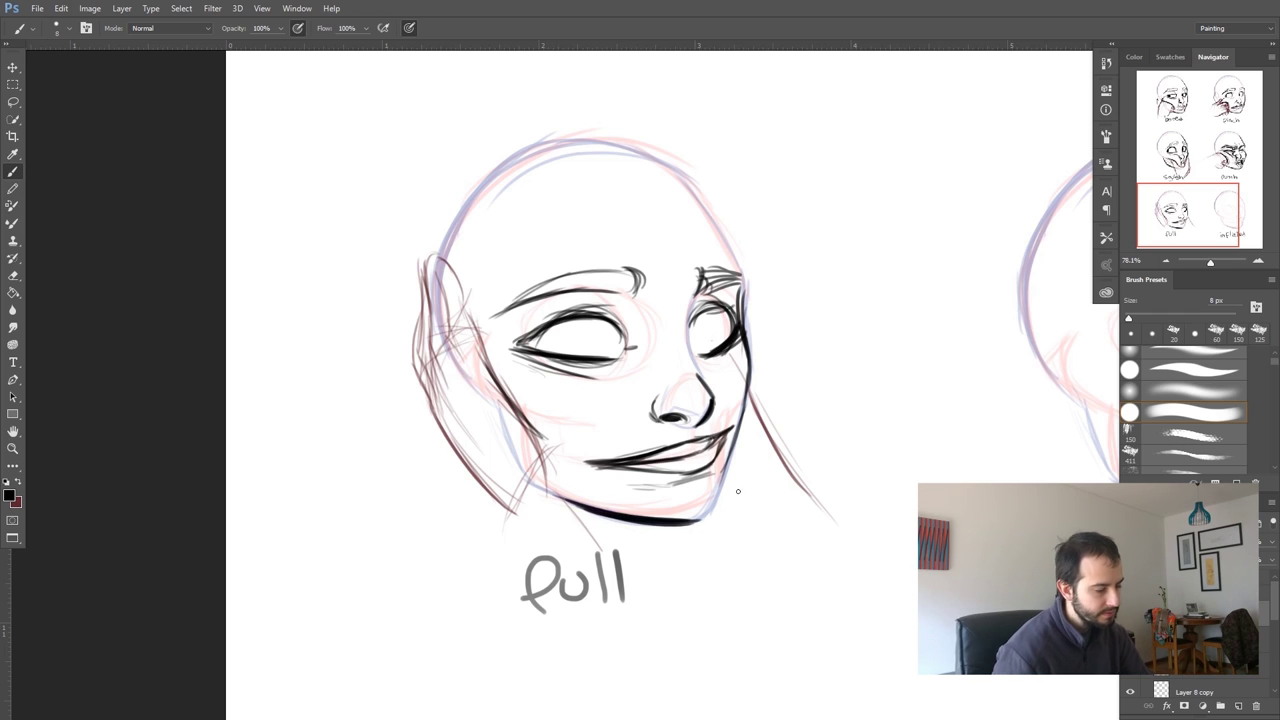
drag(702, 520, 724, 478)
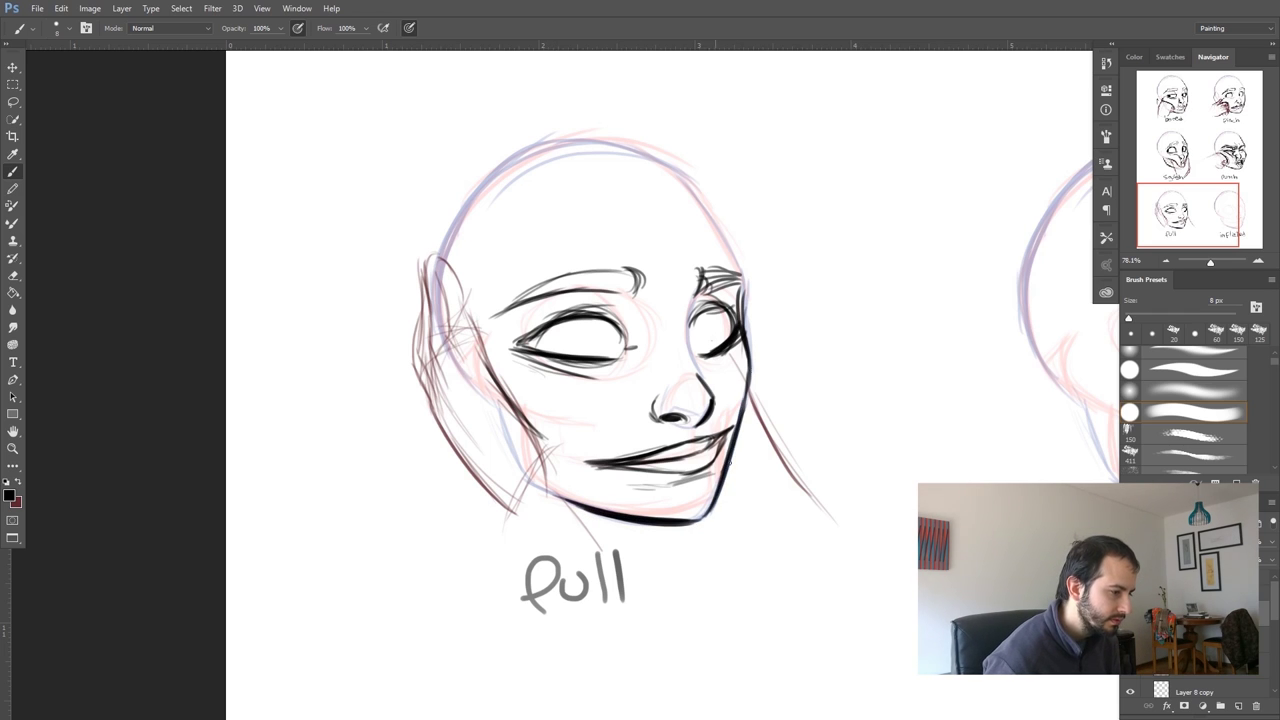
drag(726, 472, 744, 372)
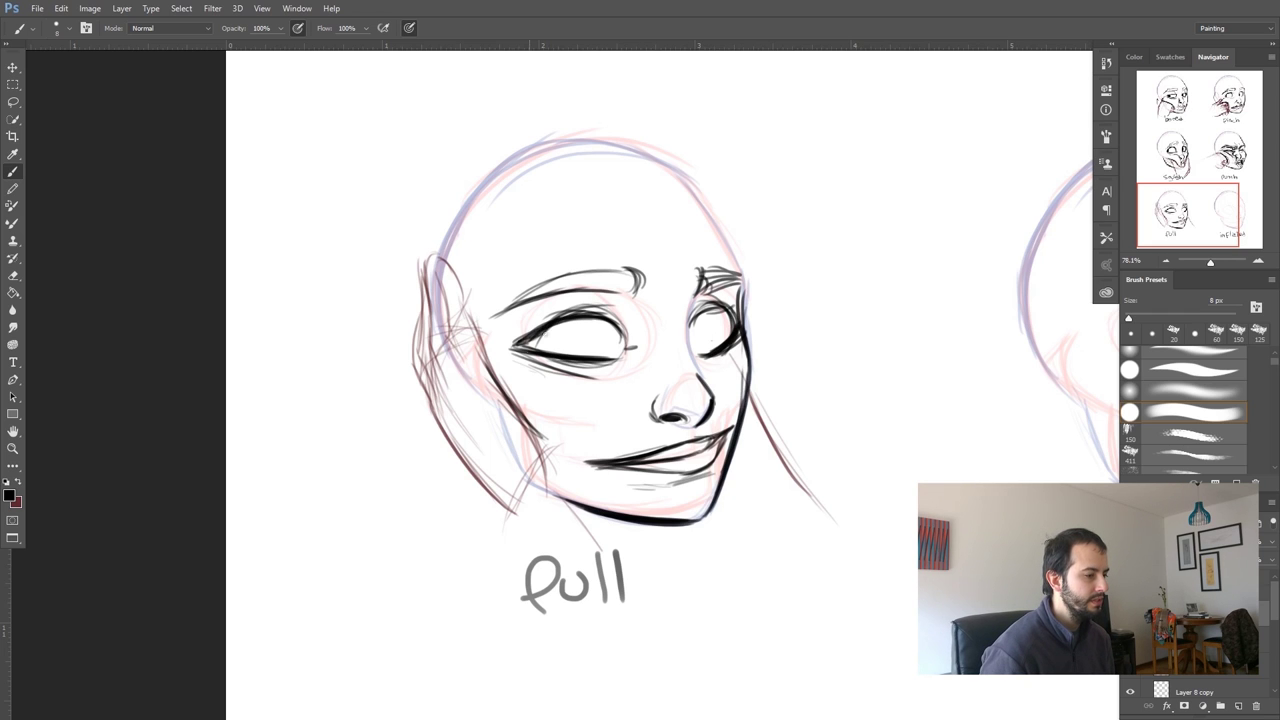
Fill in the pull face's pupils looking toward the hand, then thicken its upper eyelids and nostril wing
drag(530, 340, 541, 345)
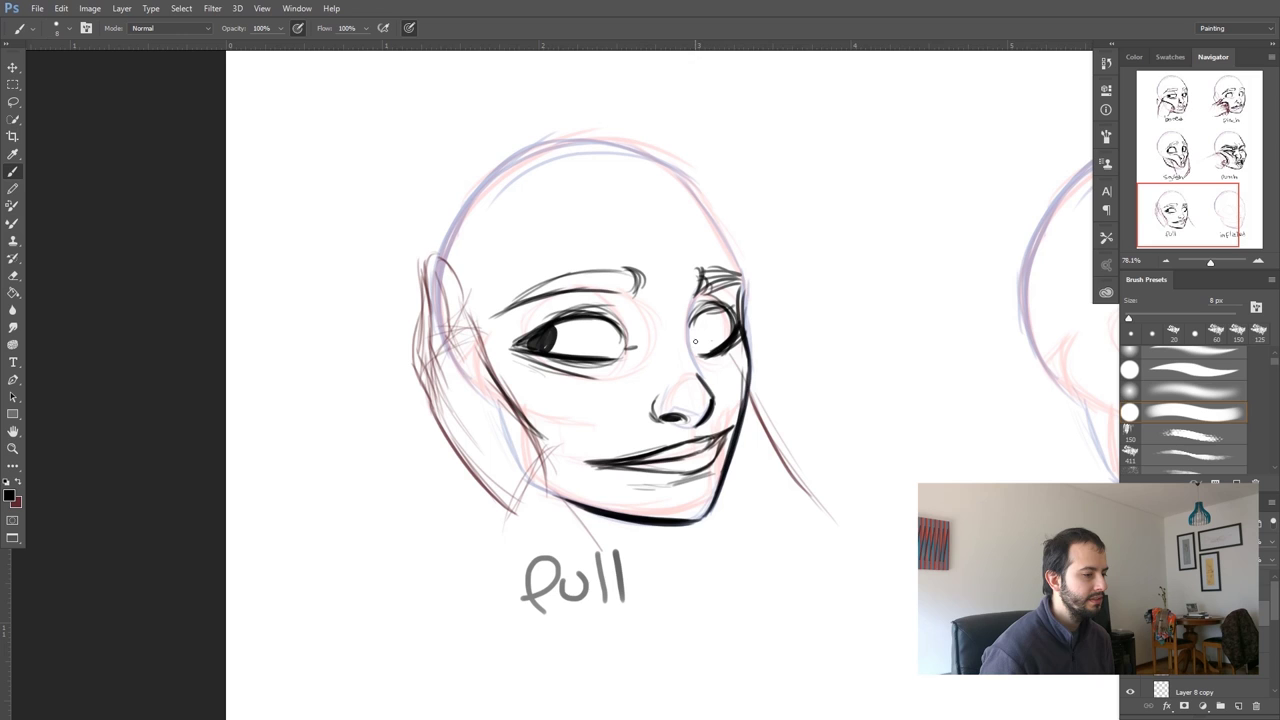
drag(695, 341, 694, 336)
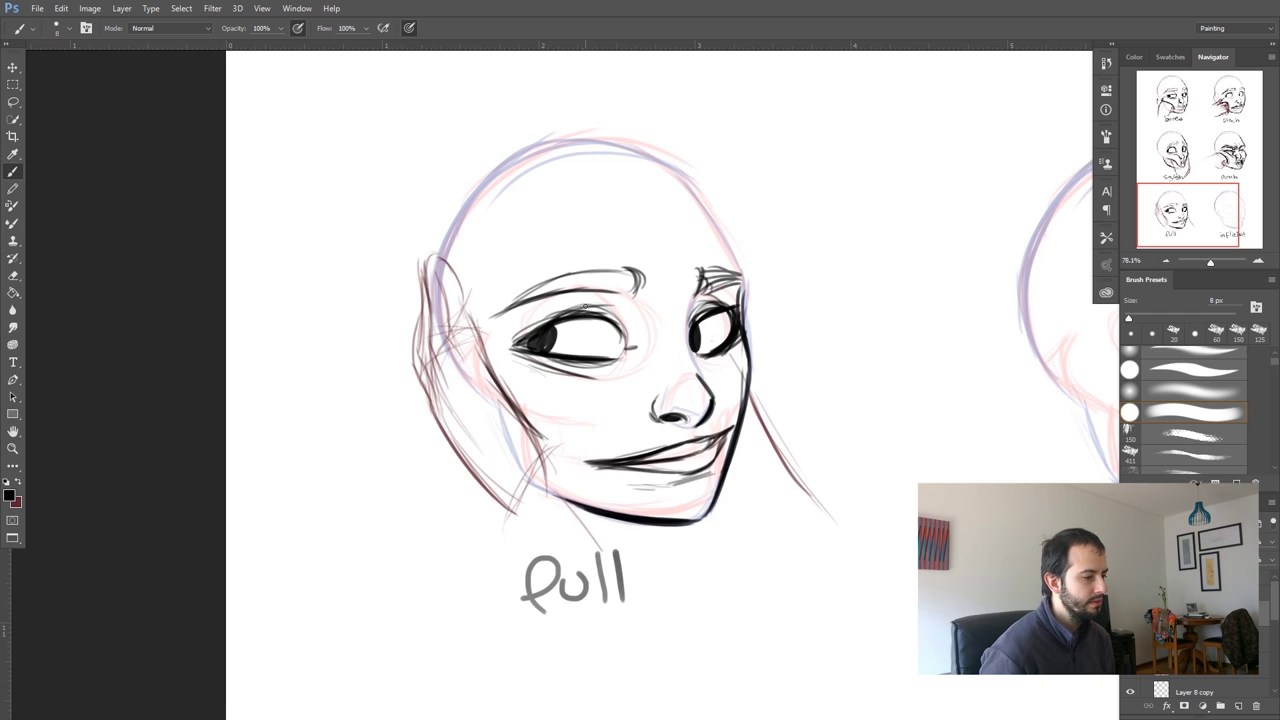
drag(531, 340, 541, 342)
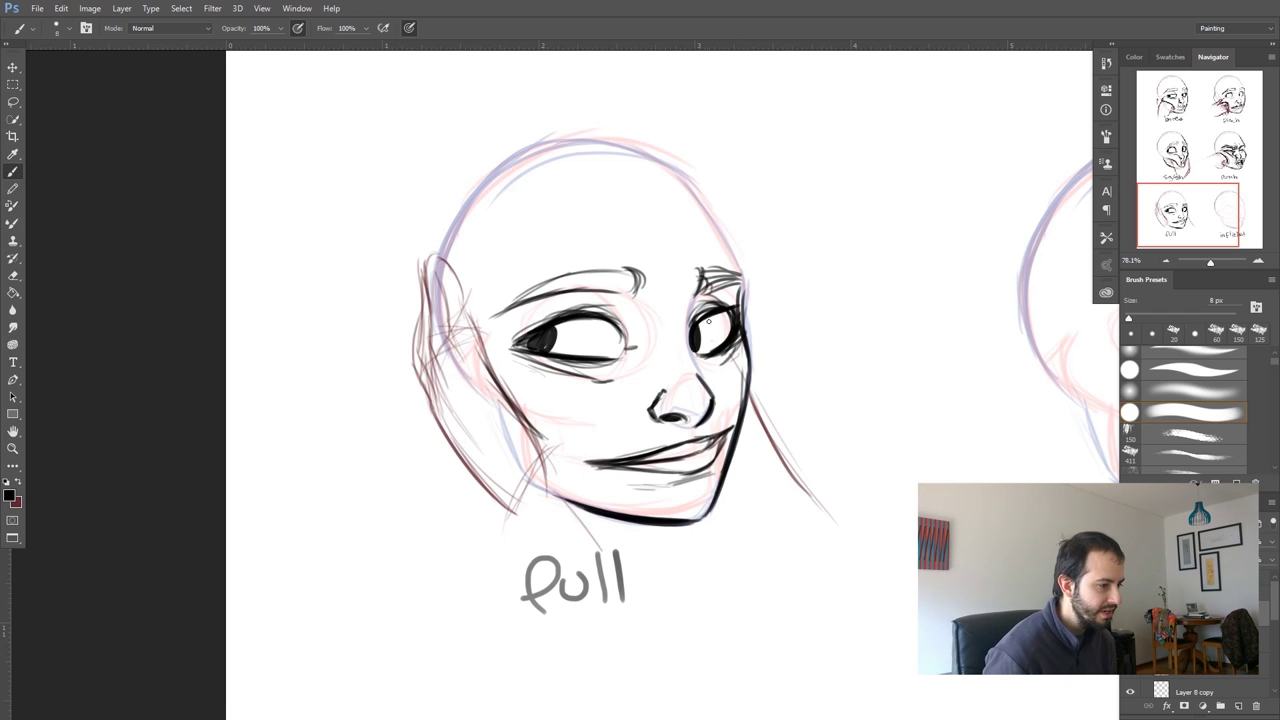
drag(577, 319, 622, 336)
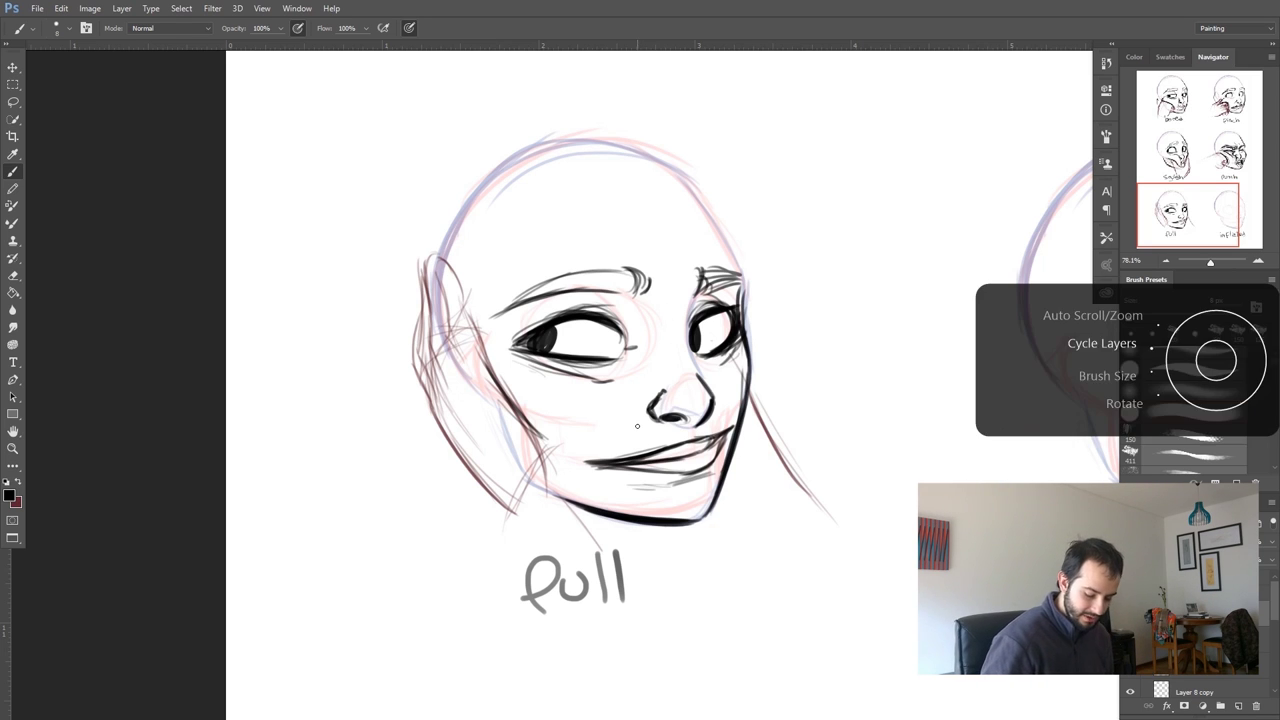
scroll(637, 426, down, 1)
scroll(637, 426, down, 4)
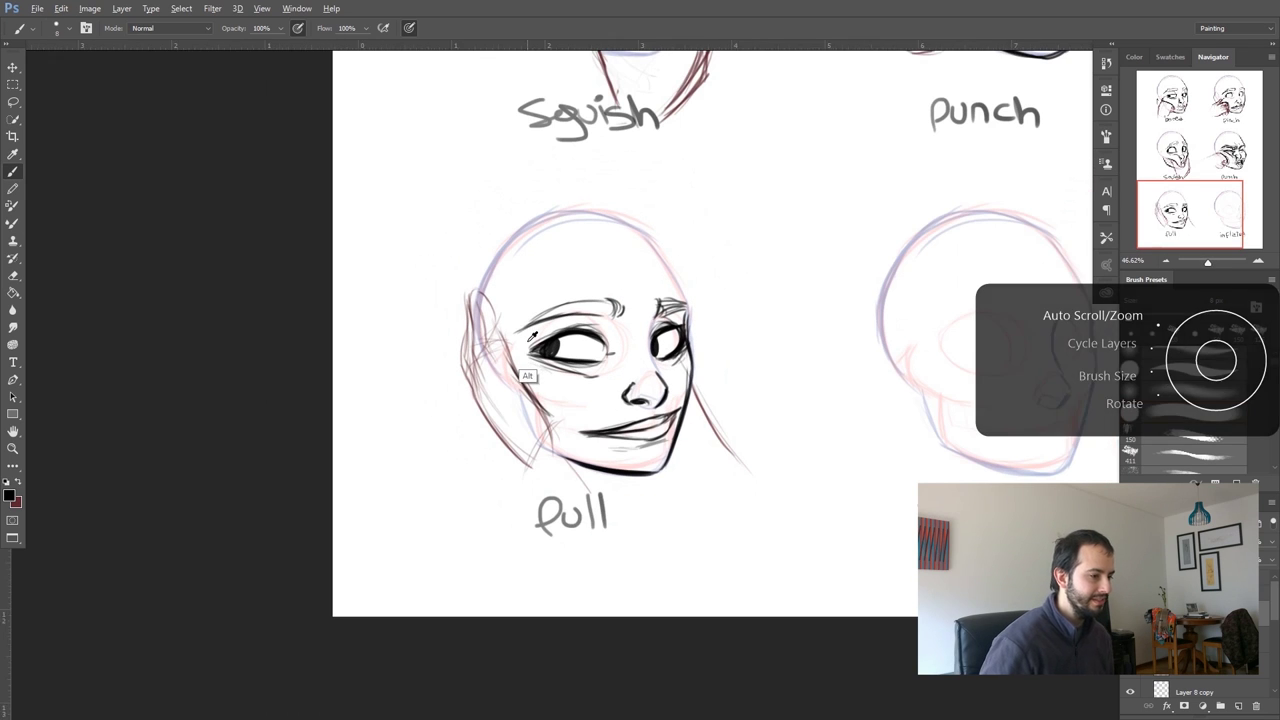
scroll(566, 356, down, 1)
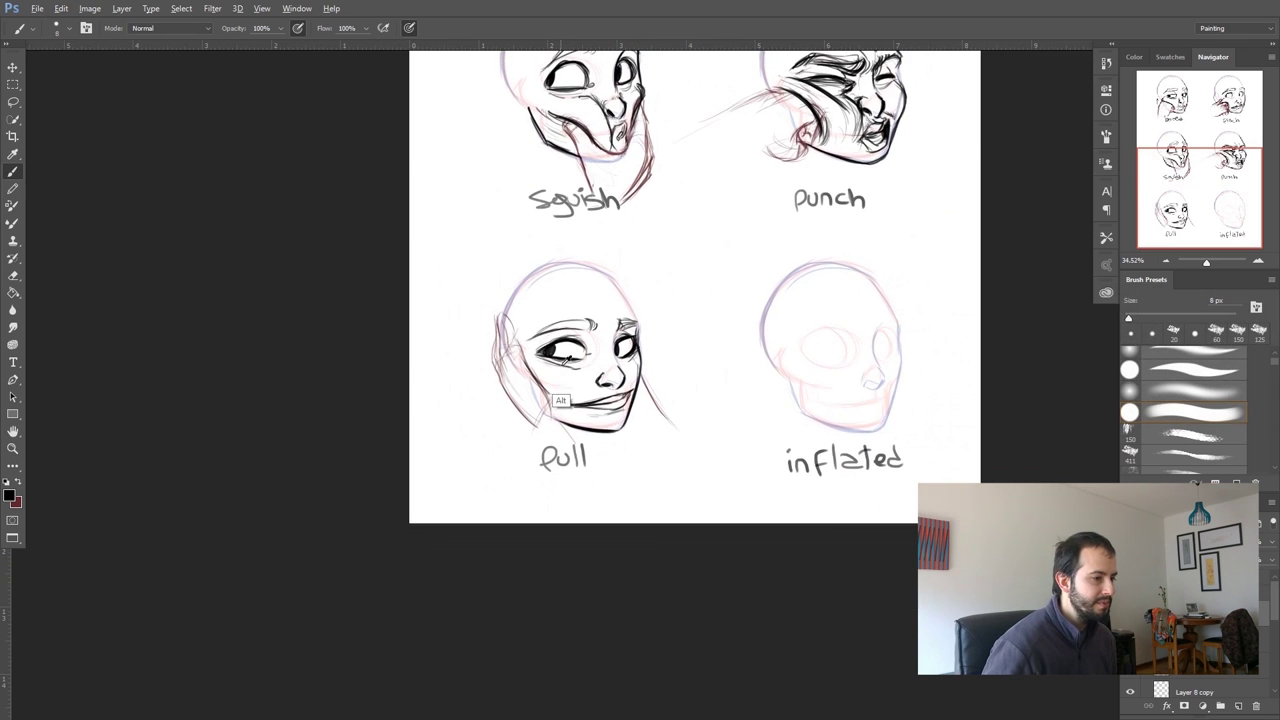
Check the whole page of faces in normal and mirrored view, leaving the canvas unmirrored
drag(538, 330, 600, 304)
scroll(676, 290, down, 10)
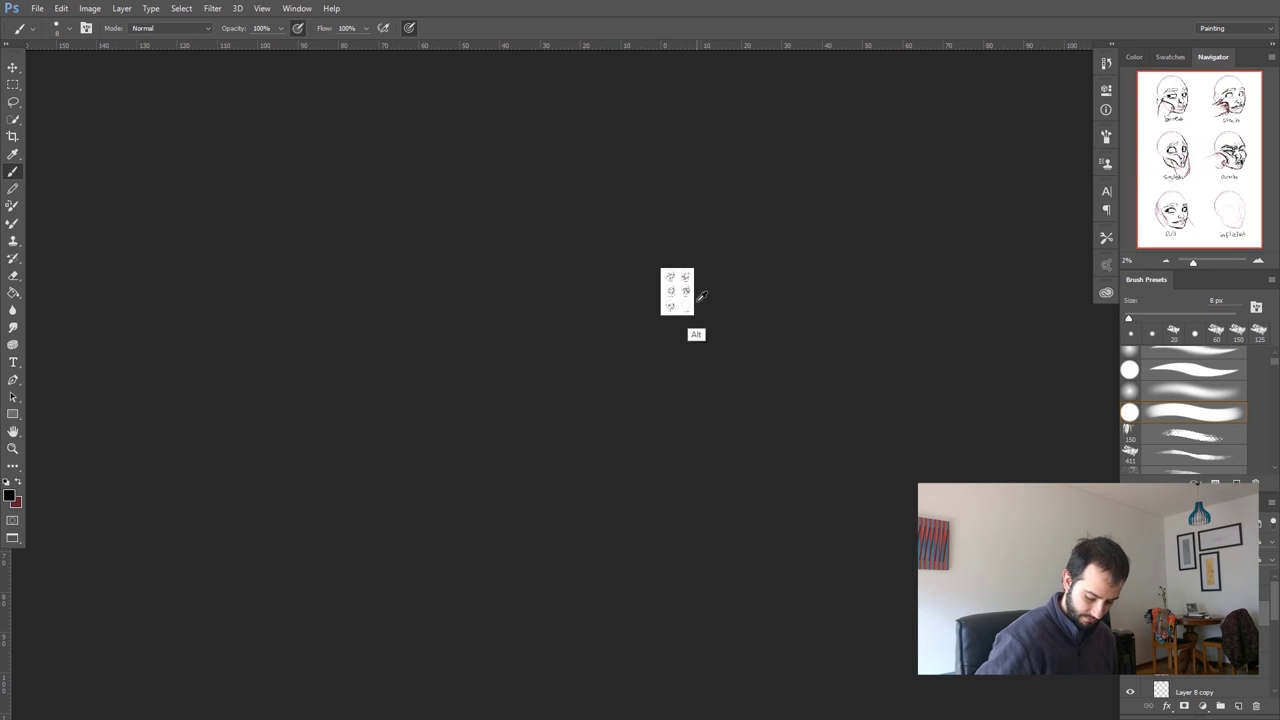
scroll(706, 271, up, 5)
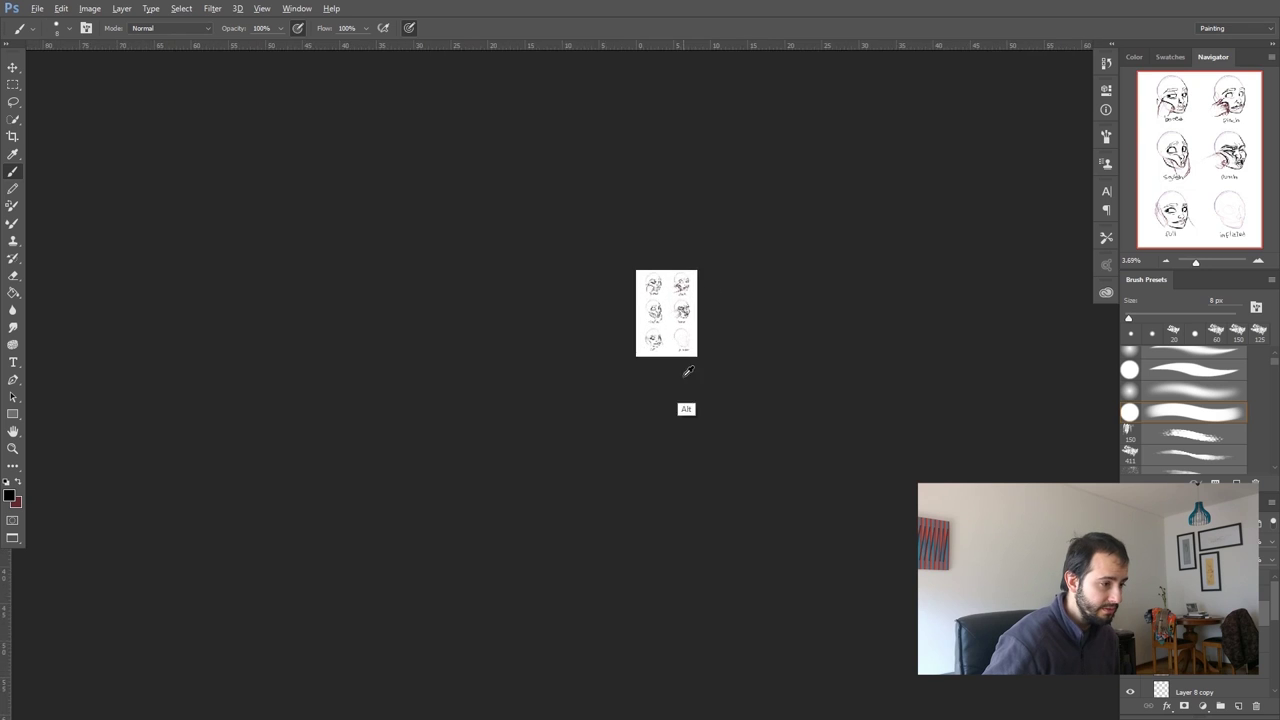
scroll(625, 271, up, 3)
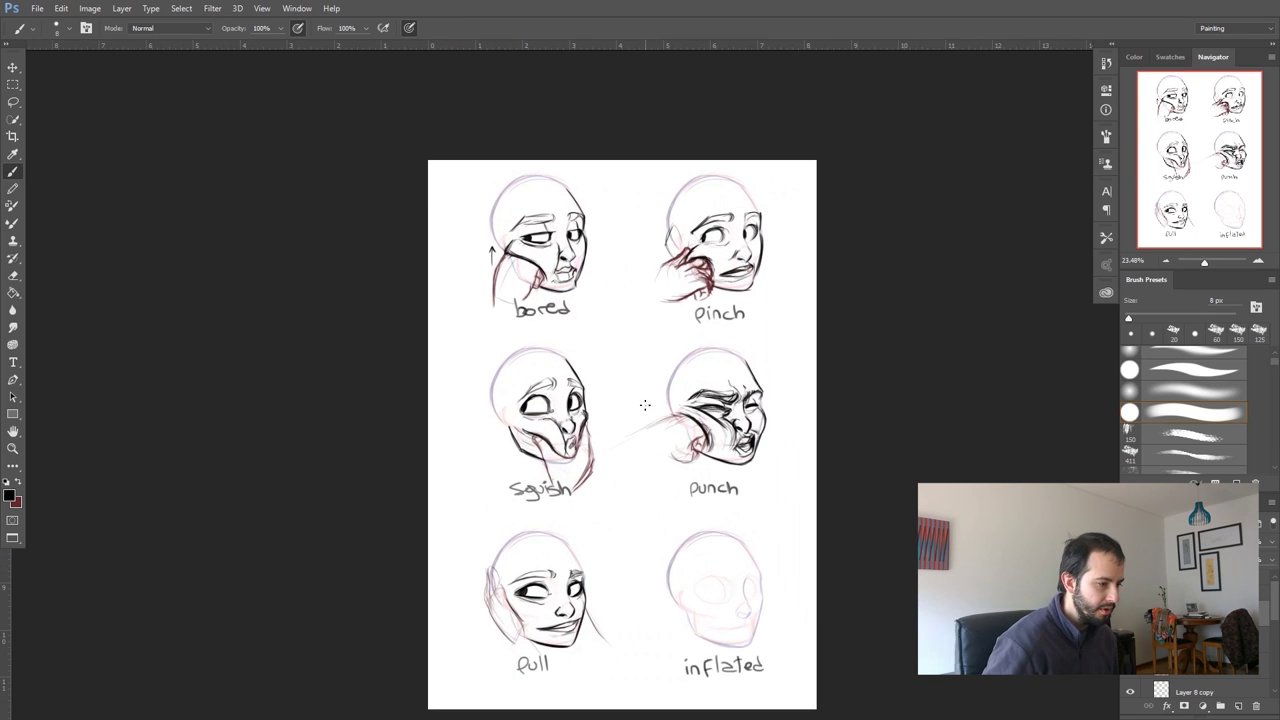
drag(629, 423, 597, 382)
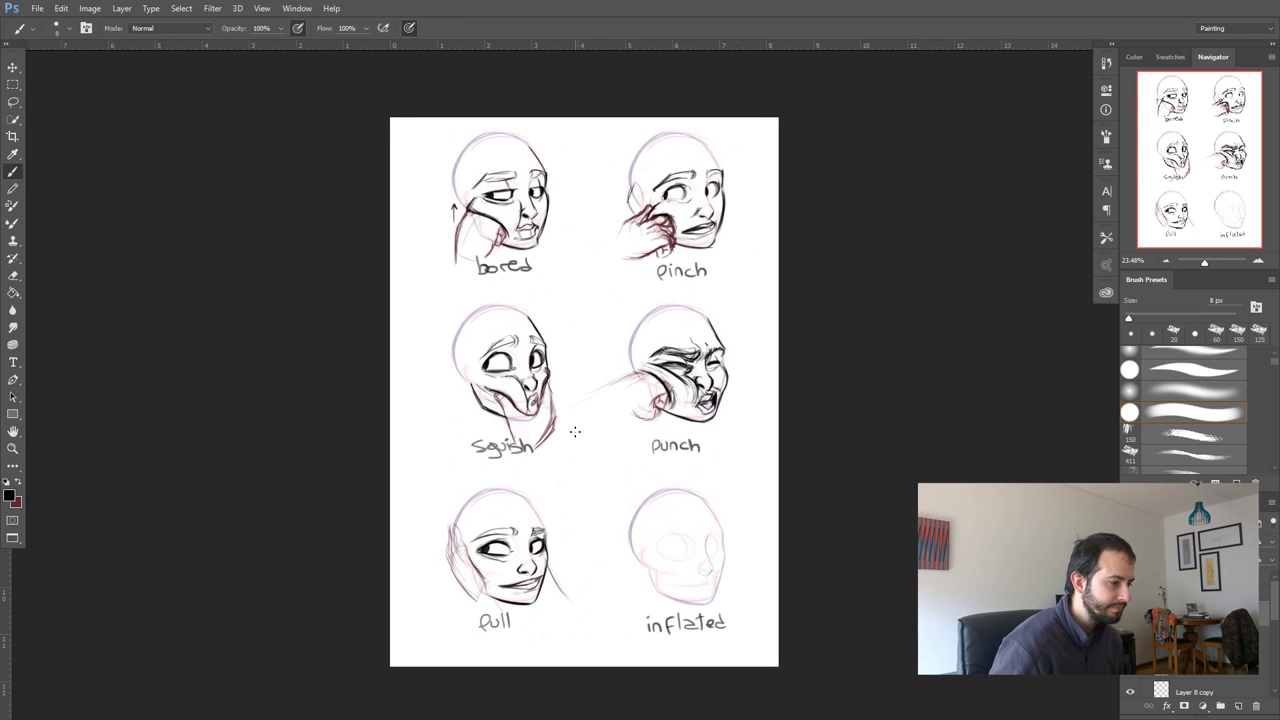
scroll(575, 431, up, 2)
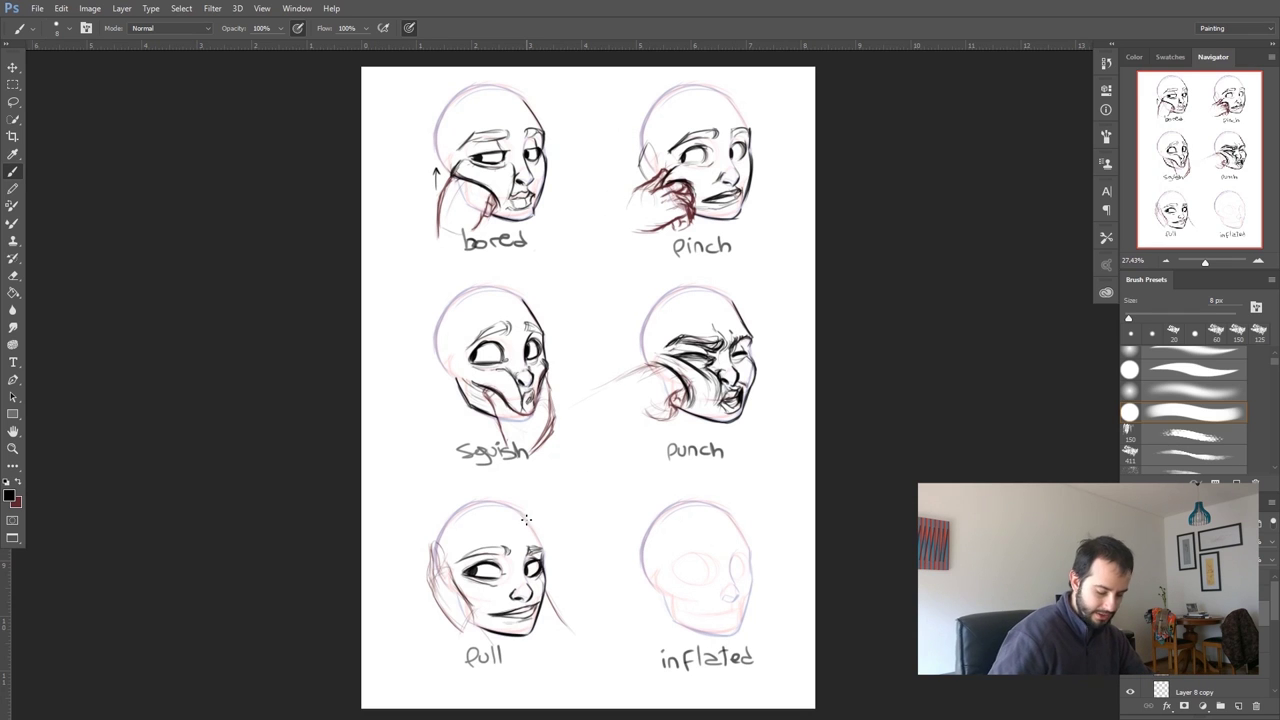
key(ctrl+shift+h)
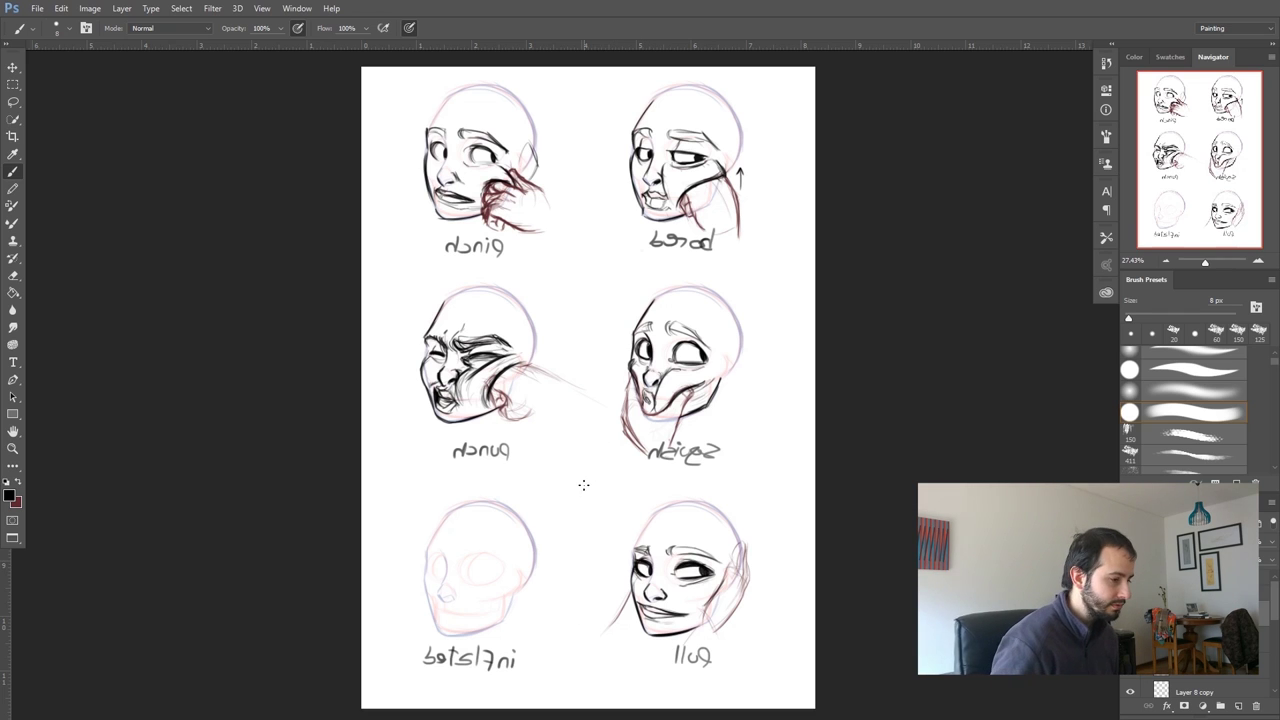
key(ctrl+z)
Sketch the inflated face's fold beside the nose and outline its near cheek bulging out past the skull's jaw
drag(623, 552, 623, 409)
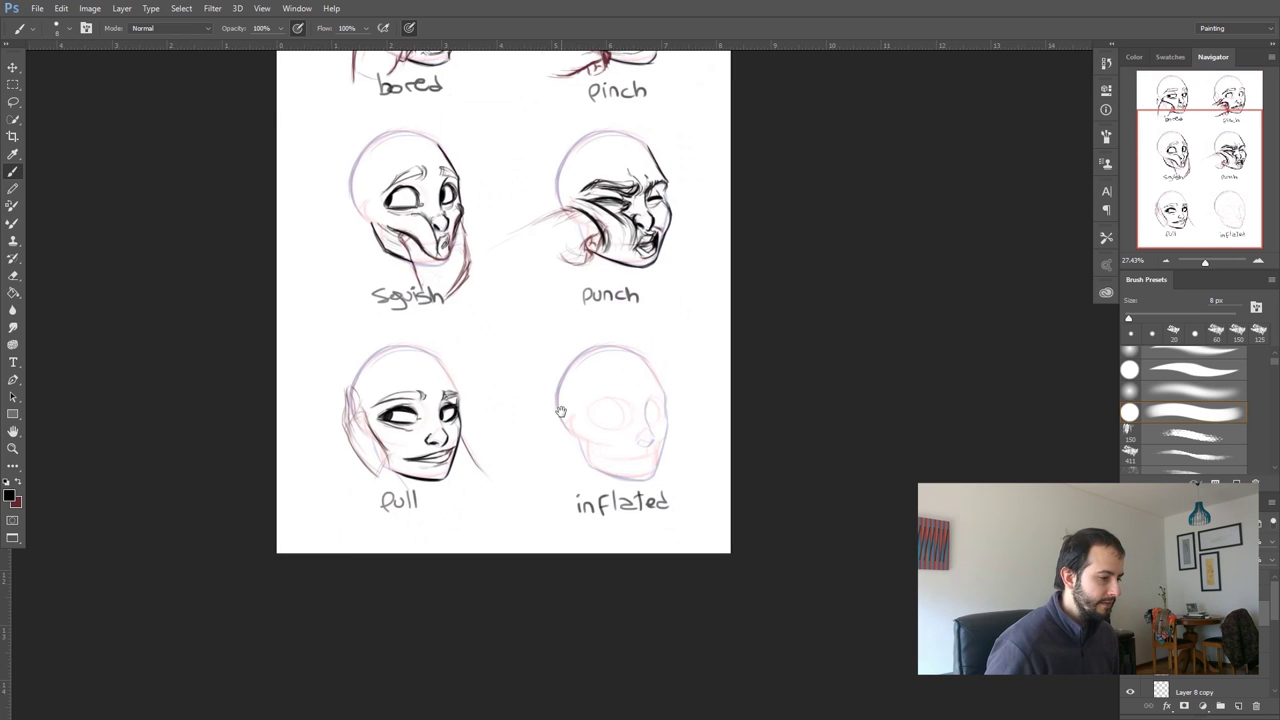
scroll(708, 480, up, 4)
scroll(587, 407, up, 1)
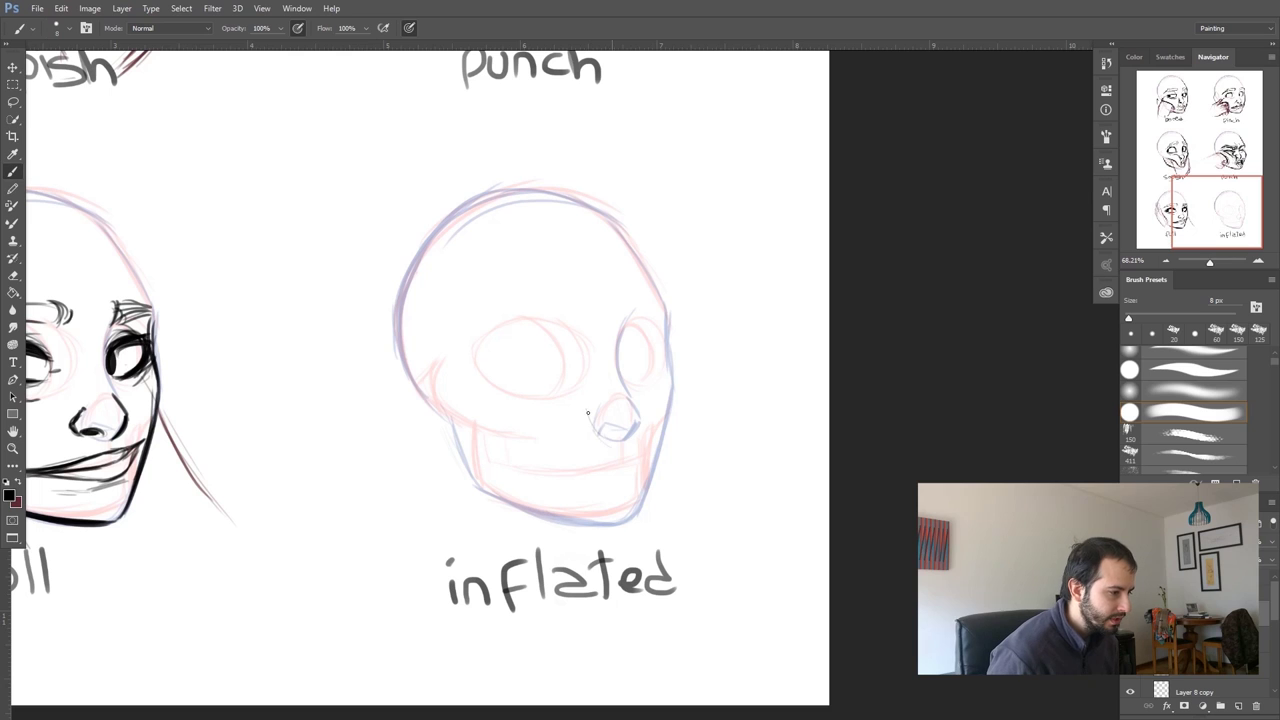
drag(572, 396, 600, 436)
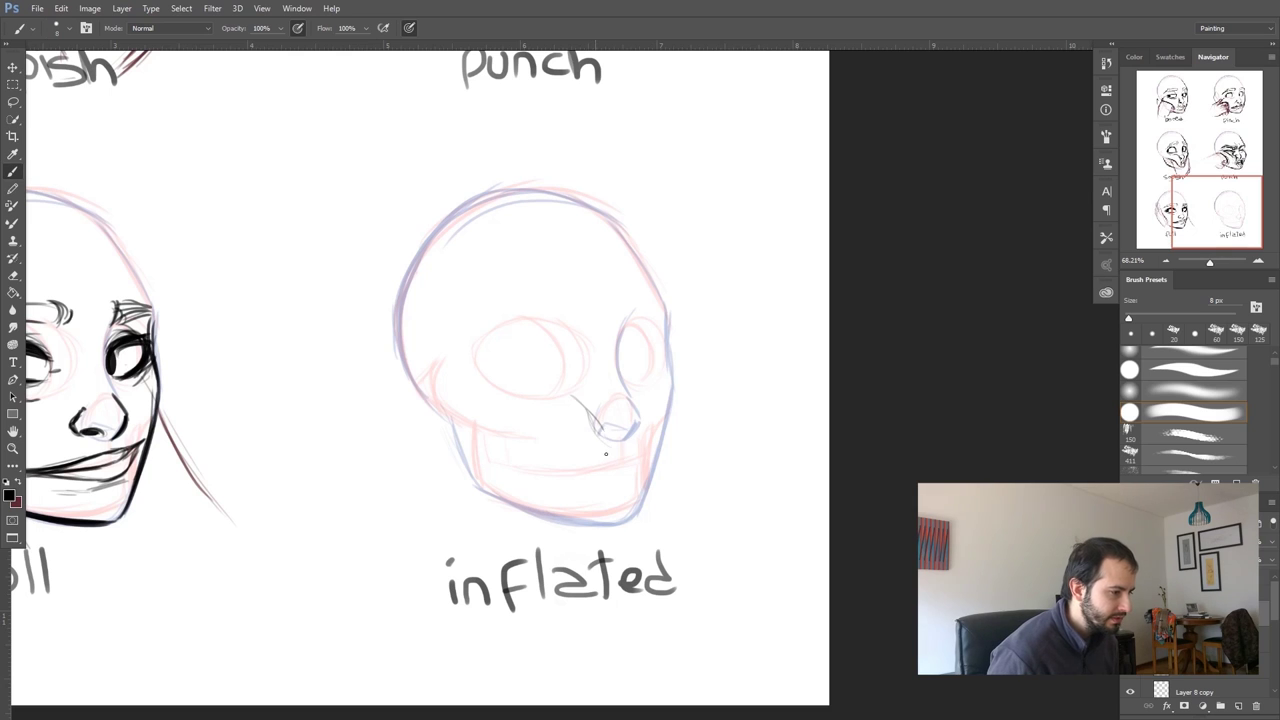
drag(462, 452, 504, 502)
drag(469, 396, 520, 514)
mouse_move(465, 472)
mouse_down()
mouse_move(564, 519)
mouse_move(520, 515)
mouse_up()
drag(466, 402, 472, 496)
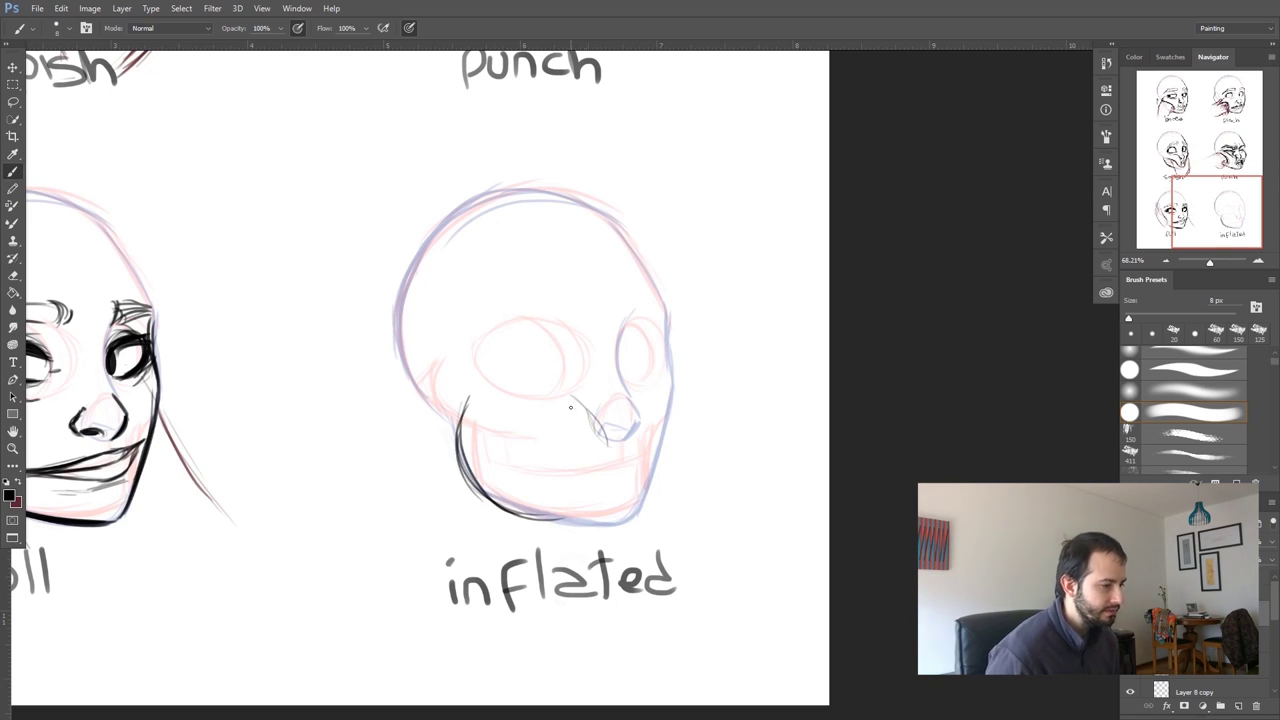
Draw the inflated face's near and far eyes with thick lids and a crease under the near eye
drag(490, 396, 562, 392)
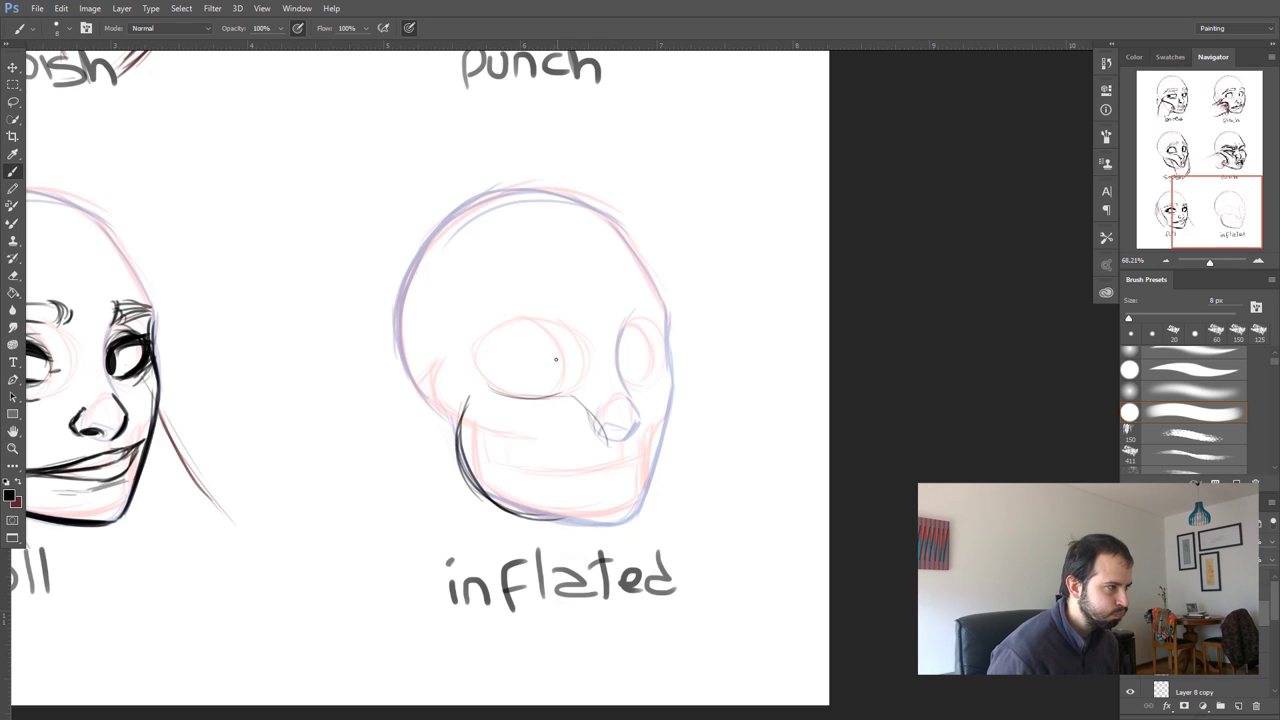
mouse_move(485, 373)
mouse_down()
mouse_move(552, 376)
mouse_move(487, 377)
mouse_move(570, 365)
mouse_move(559, 339)
mouse_move(568, 378)
mouse_up()
mouse_move(562, 328)
mouse_down()
mouse_move(568, 382)
mouse_move(505, 331)
mouse_move(532, 331)
mouse_up()
drag(476, 362, 562, 332)
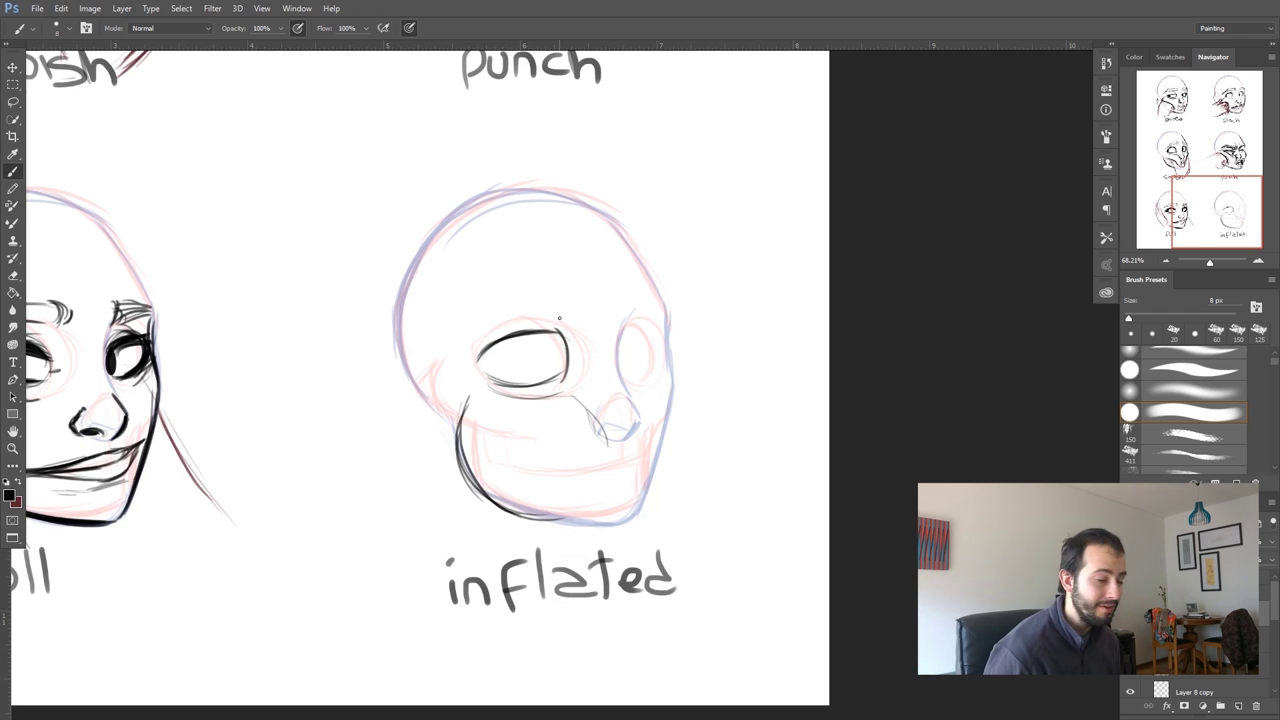
drag(482, 360, 558, 333)
drag(502, 343, 574, 339)
mouse_move(482, 356)
mouse_down()
mouse_move(519, 385)
mouse_move(521, 357)
mouse_move(570, 370)
mouse_up()
mouse_move(658, 377)
mouse_down()
mouse_move(621, 362)
mouse_move(633, 330)
mouse_move(635, 376)
mouse_move(619, 360)
mouse_move(656, 336)
mouse_up()
drag(478, 372, 656, 365)
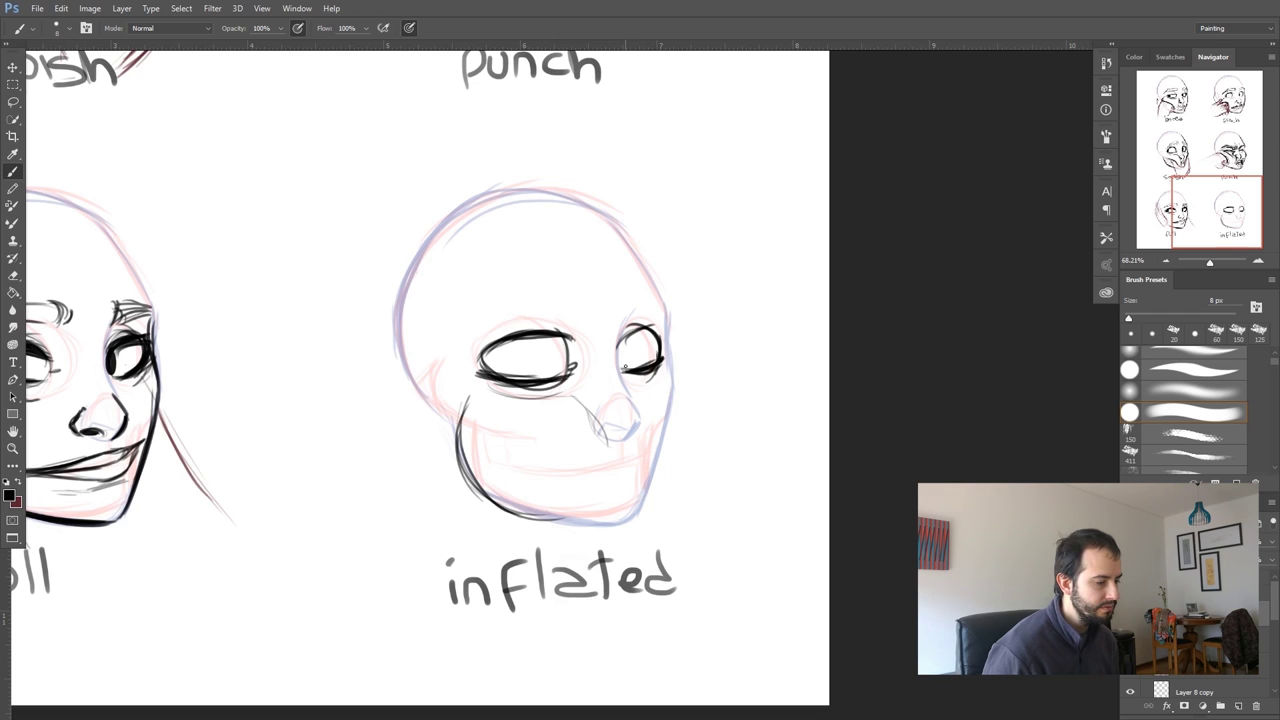
Ink the inflated face's far cheek bulging outward from below the eye and connect both cheeks along the chin
drag(656, 372, 678, 438)
mouse_move(660, 483)
mouse_down()
mouse_move(678, 450)
mouse_move(668, 378)
mouse_move(677, 452)
mouse_up()
mouse_move(673, 396)
mouse_down()
mouse_move(662, 482)
mouse_move(644, 497)
mouse_move(684, 436)
mouse_up()
drag(667, 377, 684, 458)
drag(641, 512, 676, 466)
drag(683, 418, 652, 498)
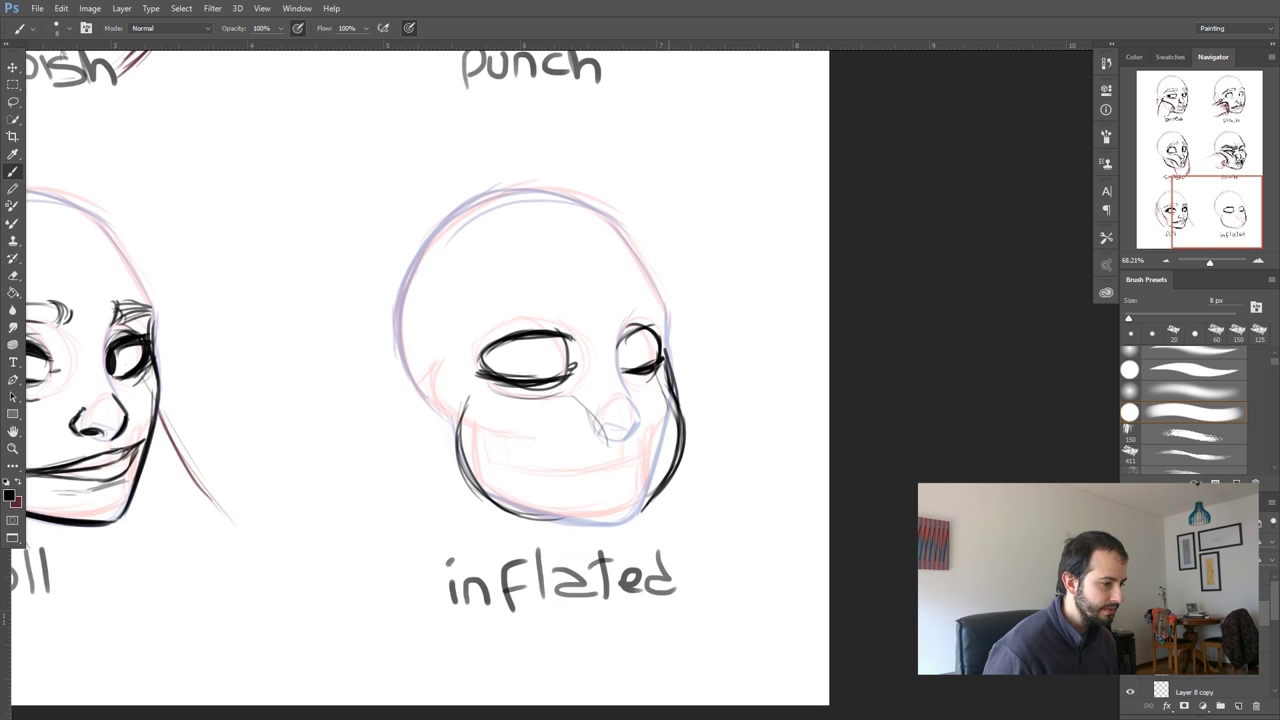
mouse_move(472, 478)
mouse_down()
mouse_move(565, 520)
mouse_move(624, 525)
mouse_move(648, 500)
mouse_up()
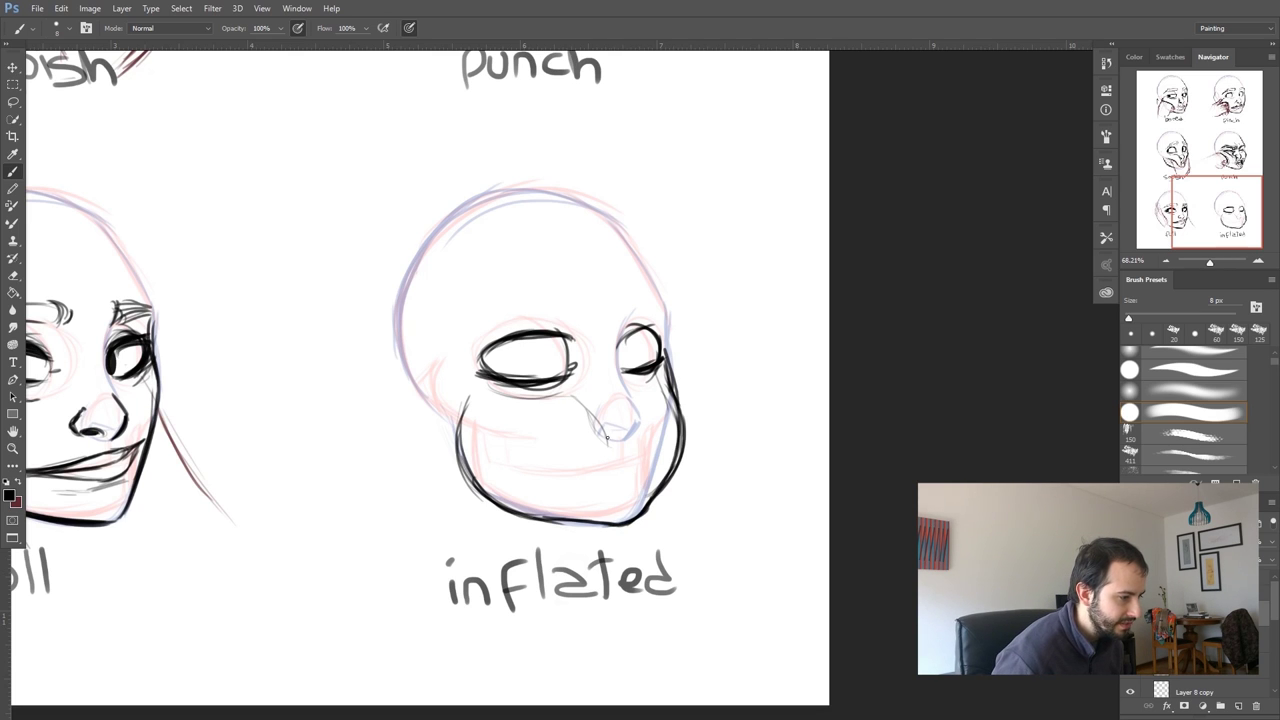
Draw the inflated face's nose and small pursed lips, and strengthen the fold from the near eye to the nostril
drag(606, 430, 624, 433)
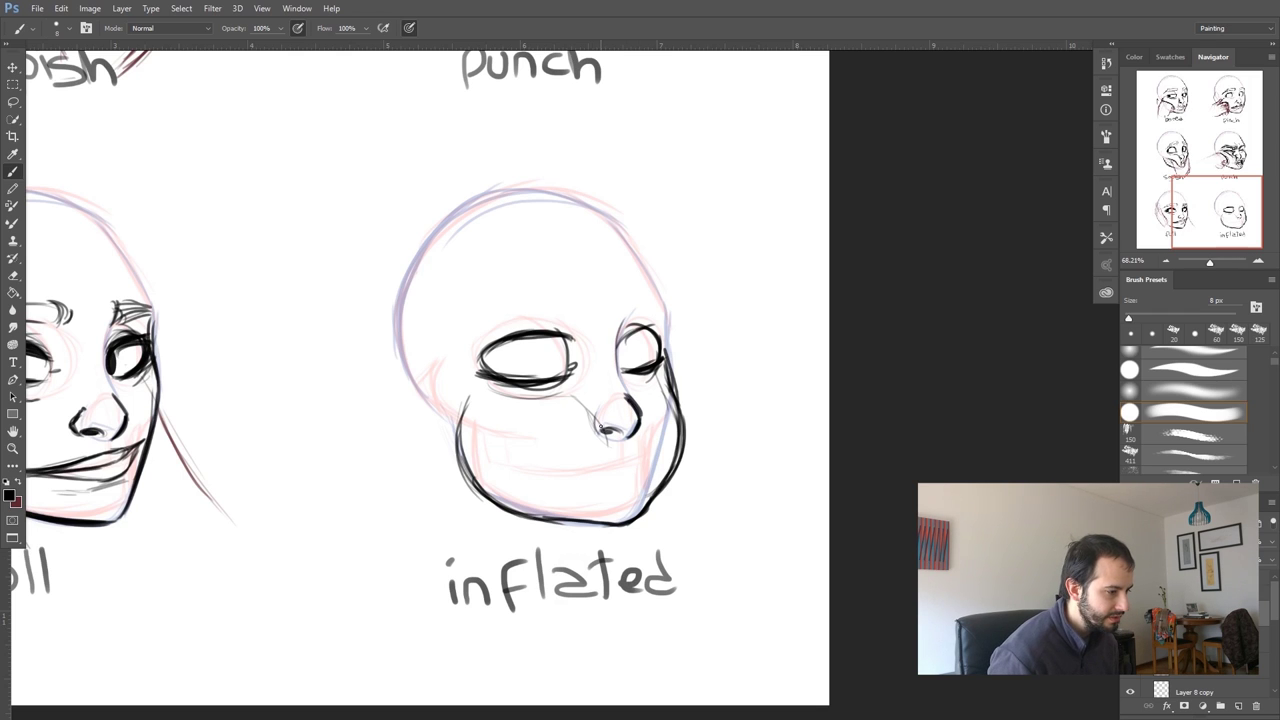
drag(567, 397, 602, 437)
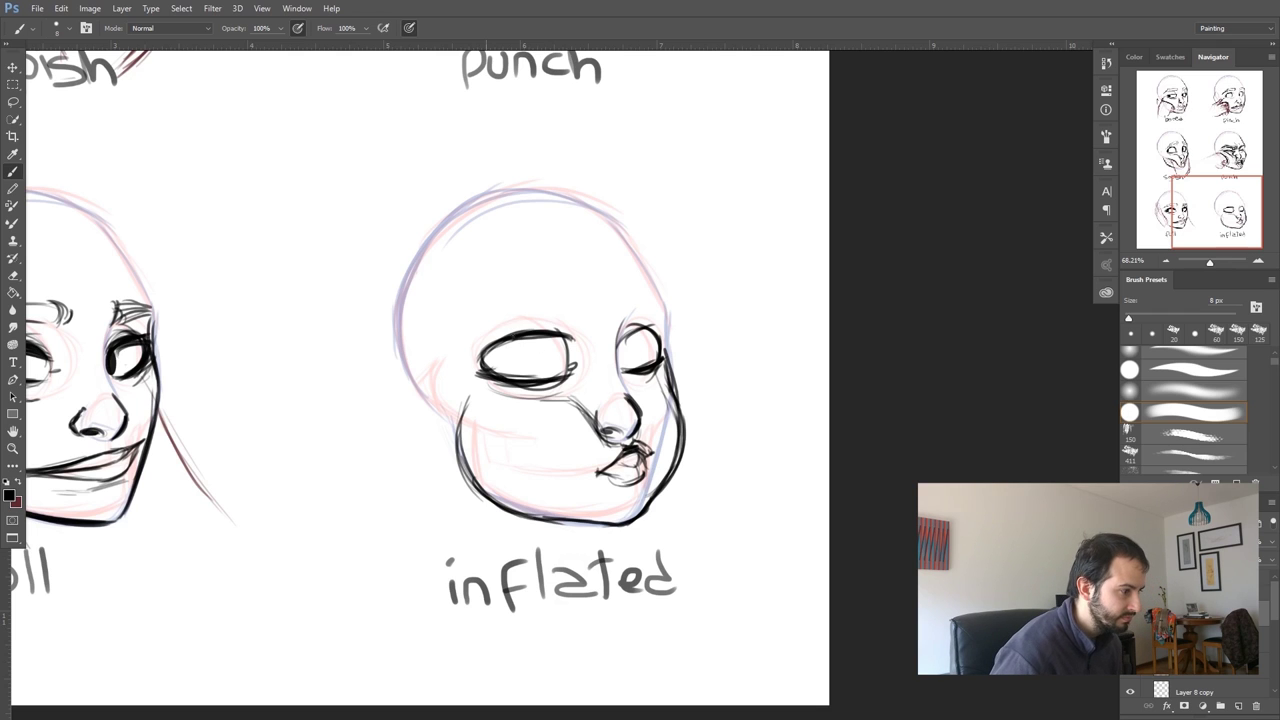
Thicken the inflated face's far upper eyelid and fill in both pupils looking toward the far side
drag(631, 333, 658, 323)
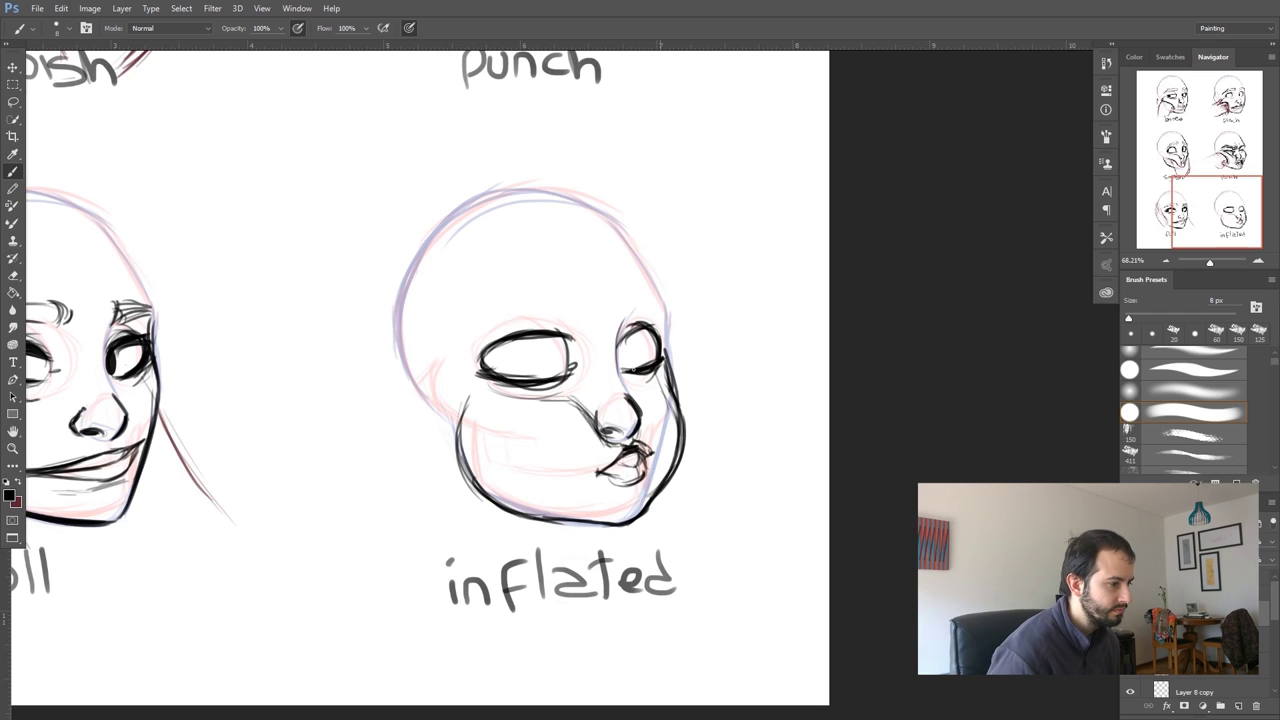
mouse_move(557, 340)
mouse_down()
mouse_move(566, 374)
mouse_move(562, 346)
mouse_up()
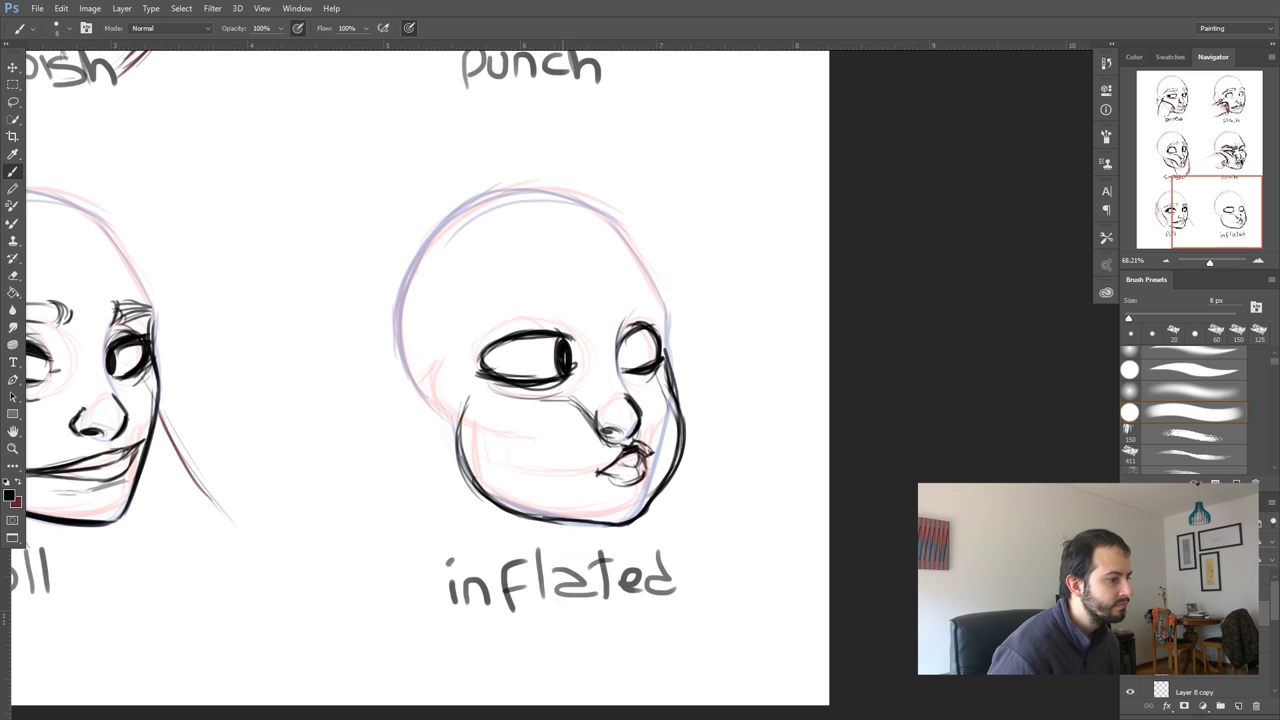
drag(649, 344, 662, 354)
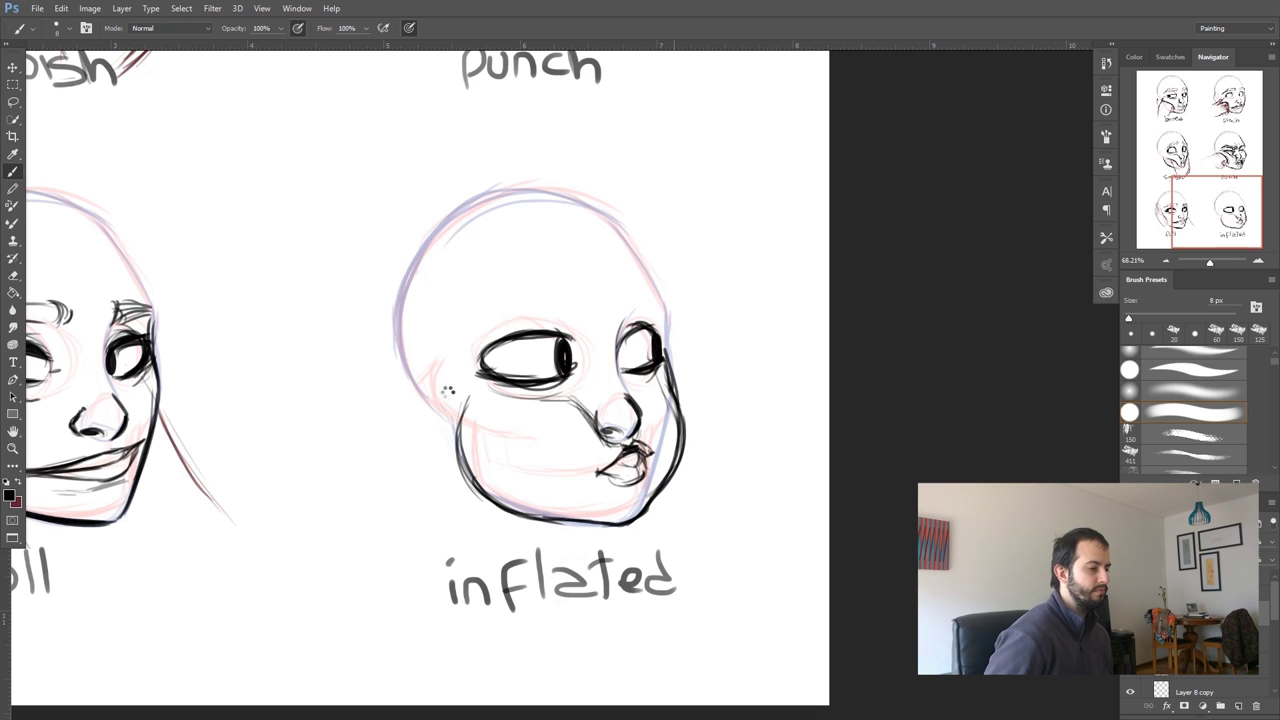
Mirror the canvas horizontally and push the inflated face's far cheek outline farther out
key(ctrl+shift+h)
drag(333, 468, 918, 419)
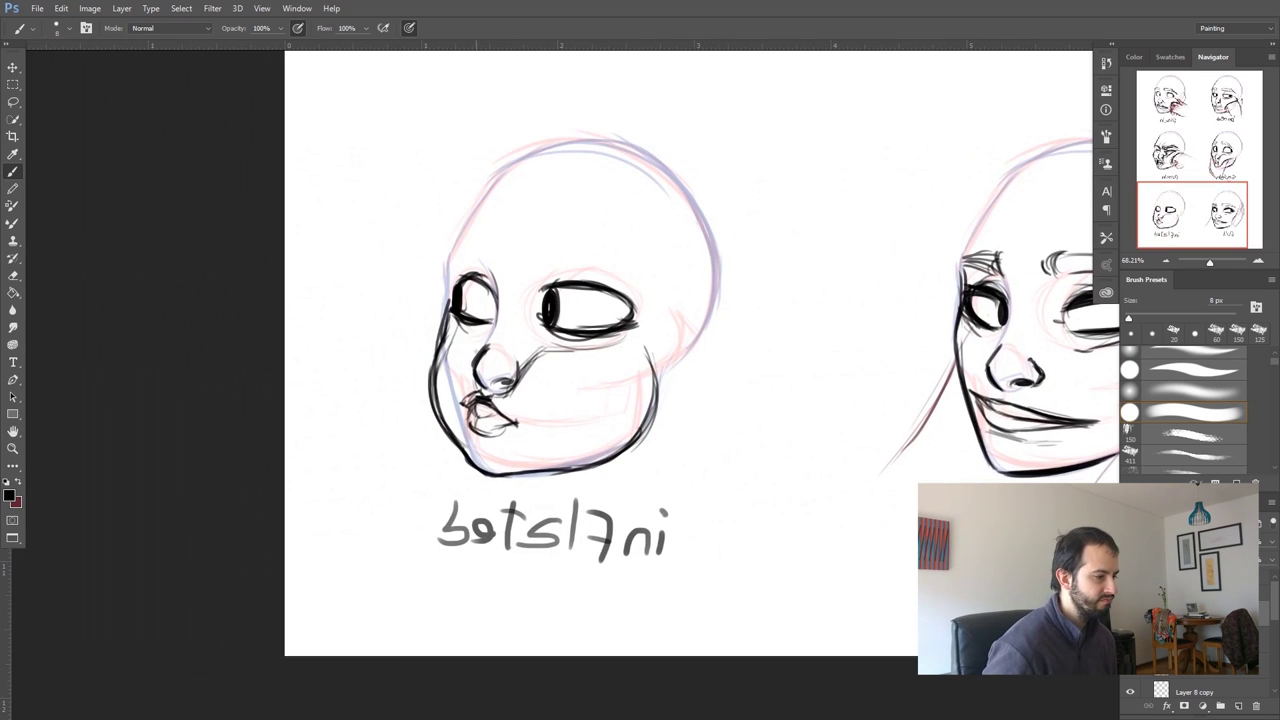
mouse_move(443, 410)
mouse_down()
mouse_move(432, 360)
mouse_move(440, 420)
mouse_move(436, 400)
mouse_up()
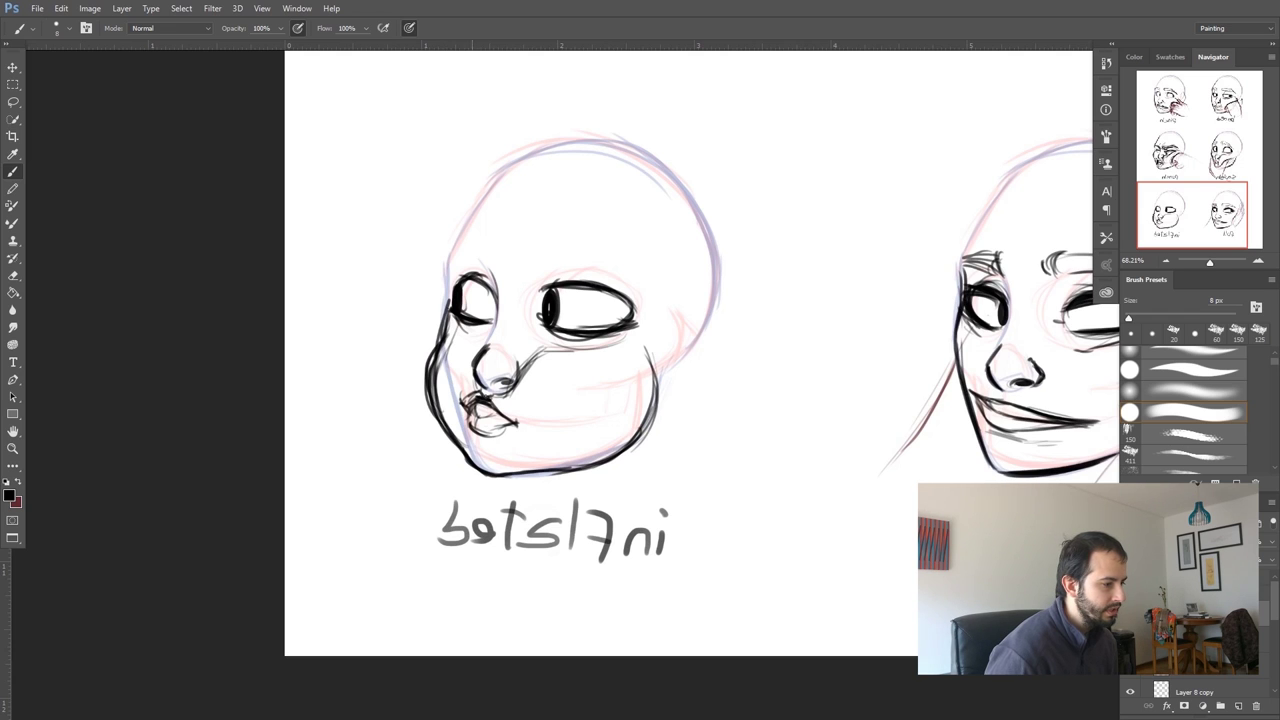
Erase the inflated face's pursed lips with an enlarged eraser
key(e)
drag(496, 406, 512, 422)
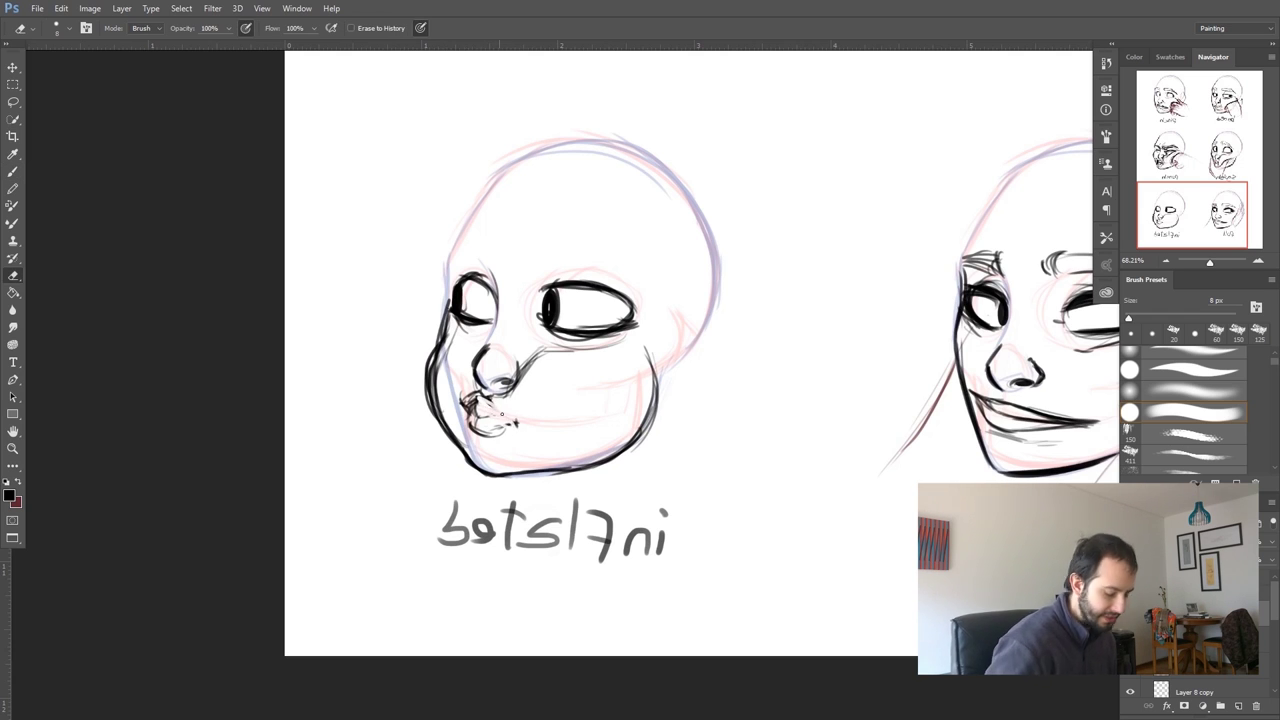
key(bracketright)
key(bracketright)
key(bracketright)
key(bracketright)
key(bracketright)
key(bracketright)
mouse_move(497, 425)
mouse_down()
mouse_move(519, 431)
mouse_move(470, 406)
mouse_move(501, 425)
mouse_up()
Thin the lower lid of the inflated face's near eye with a smaller eraser
key(bracketleft)
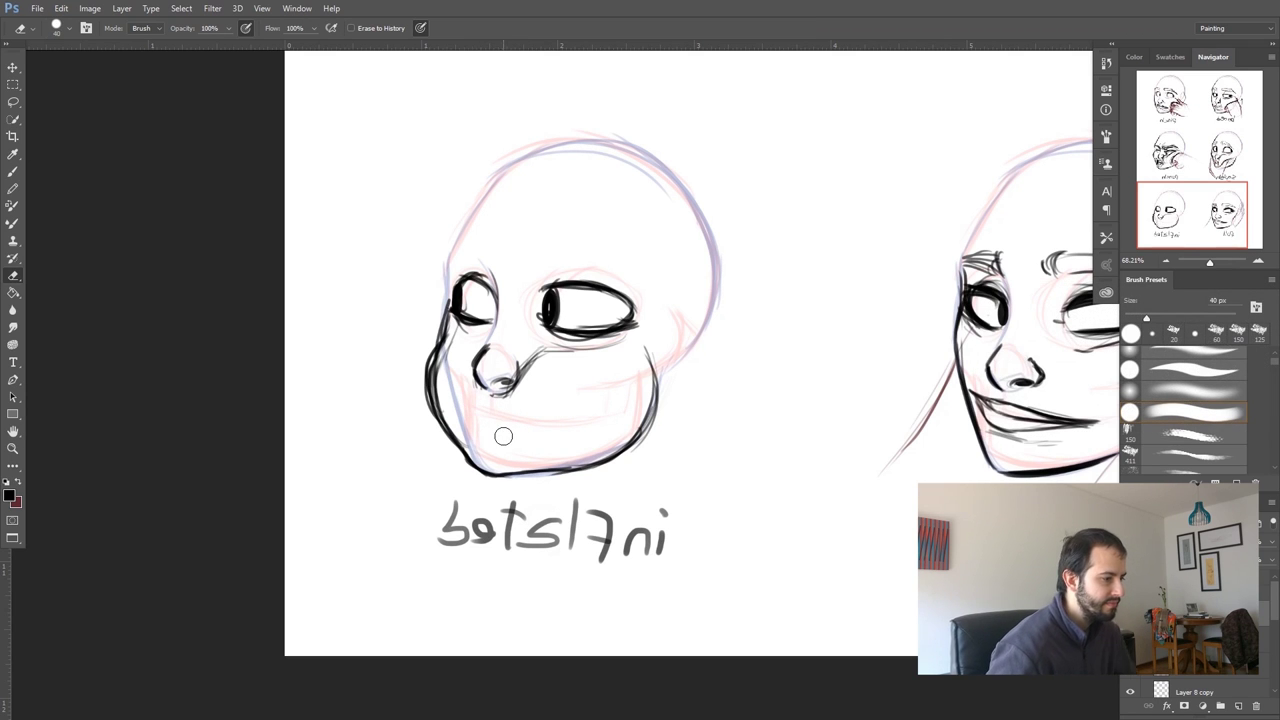
key(bracketleft)
key(bracketleft)
key(bracketleft)
mouse_move(570, 337)
mouse_down()
mouse_move(630, 322)
mouse_move(577, 334)
mouse_up()
Redraw the inflated face's puckered lips squeezed between the cheeks, with a crease beneath the lower lip
key(b)
drag(462, 315, 489, 321)
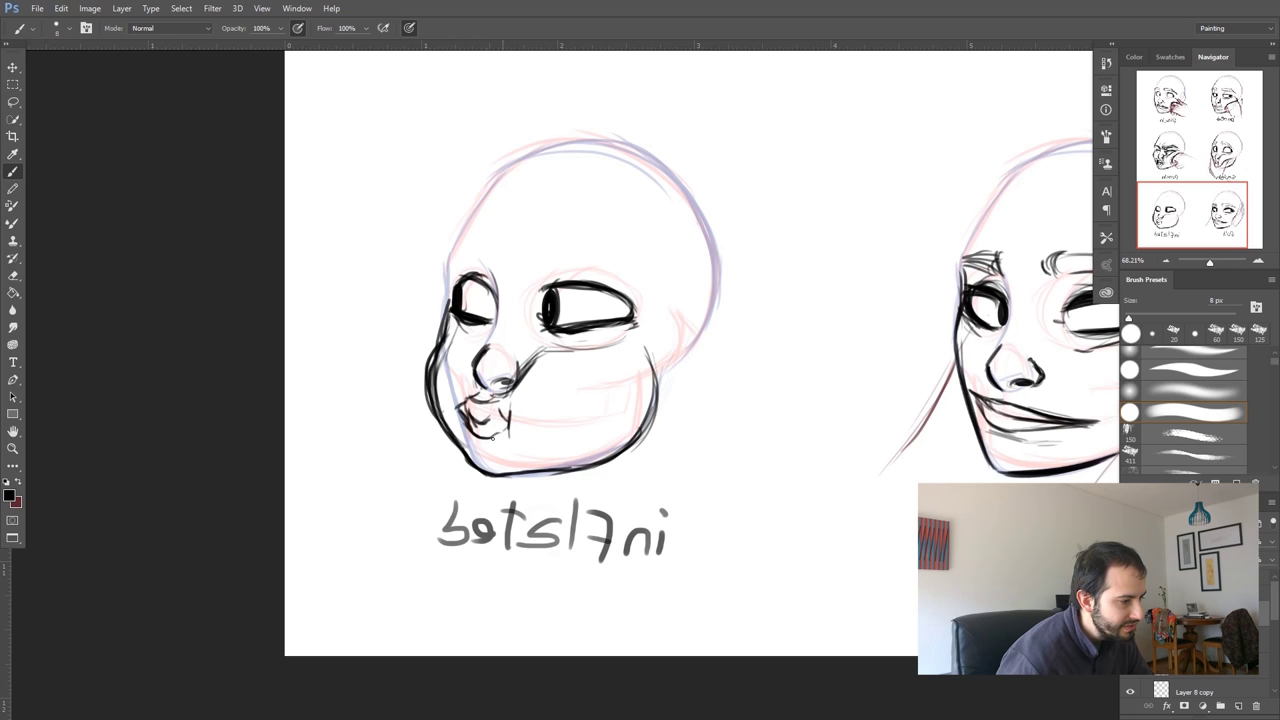
drag(472, 438, 506, 450)
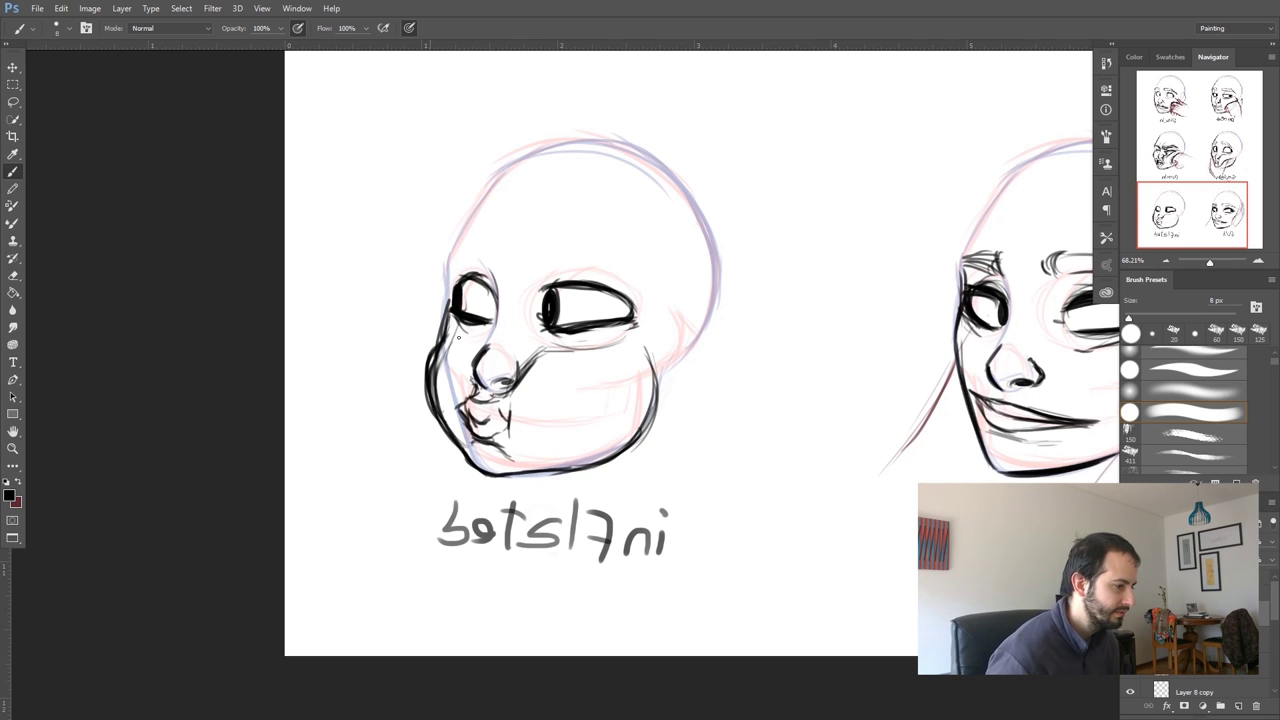
Clean up the doubled inner line of the inflated face's far cheek and thicken the near jaw outline
key(e)
mouse_move(449, 420)
mouse_down()
mouse_move(438, 372)
mouse_move(437, 390)
mouse_up()
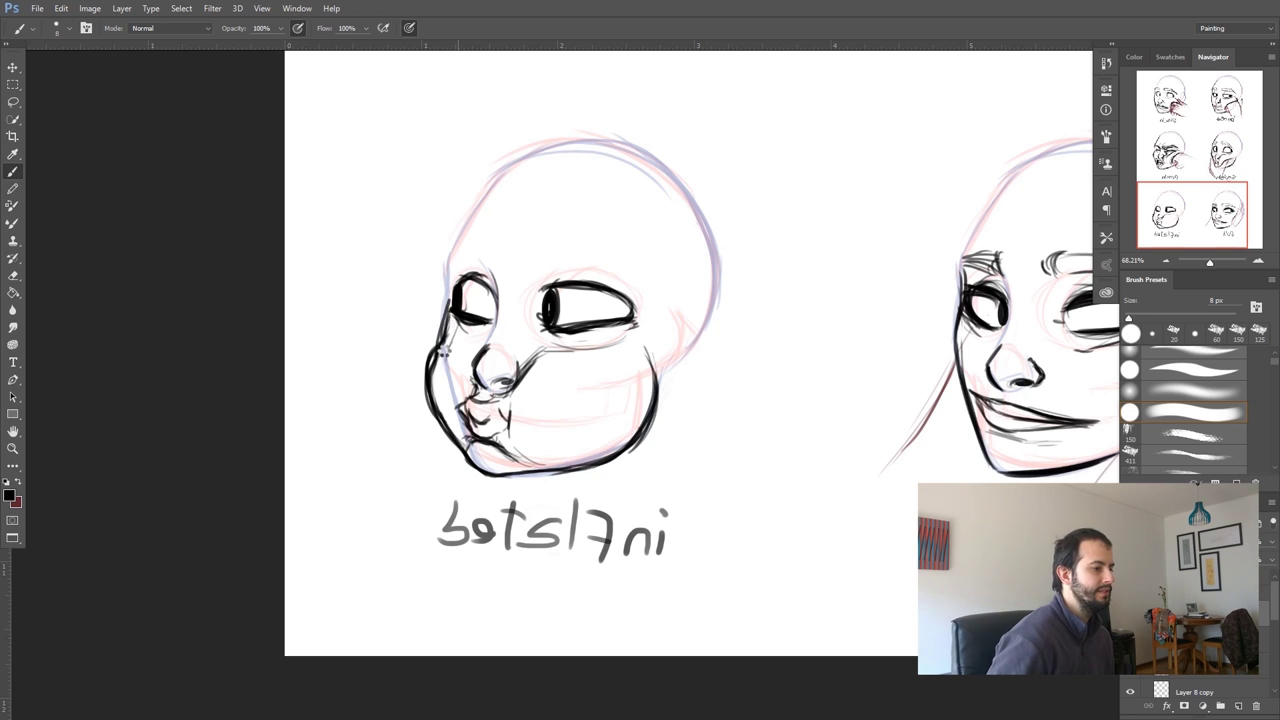
Flip the canvas back to its normal orientation and draw arched eyebrows above both eyes of the inflated face
key(ctrl+shift+h)
drag(953, 311, 255, 417)
mouse_move(403, 368)
mouse_down()
mouse_move(362, 404)
mouse_move(448, 364)
mouse_move(445, 342)
mouse_move(356, 408)
mouse_move(430, 350)
mouse_move(456, 370)
mouse_move(458, 352)
mouse_up()
mouse_move(462, 344)
mouse_down()
mouse_move(468, 372)
mouse_move(507, 369)
mouse_up()
mouse_move(509, 347)
mouse_down()
mouse_move(512, 366)
mouse_move(534, 365)
mouse_up()
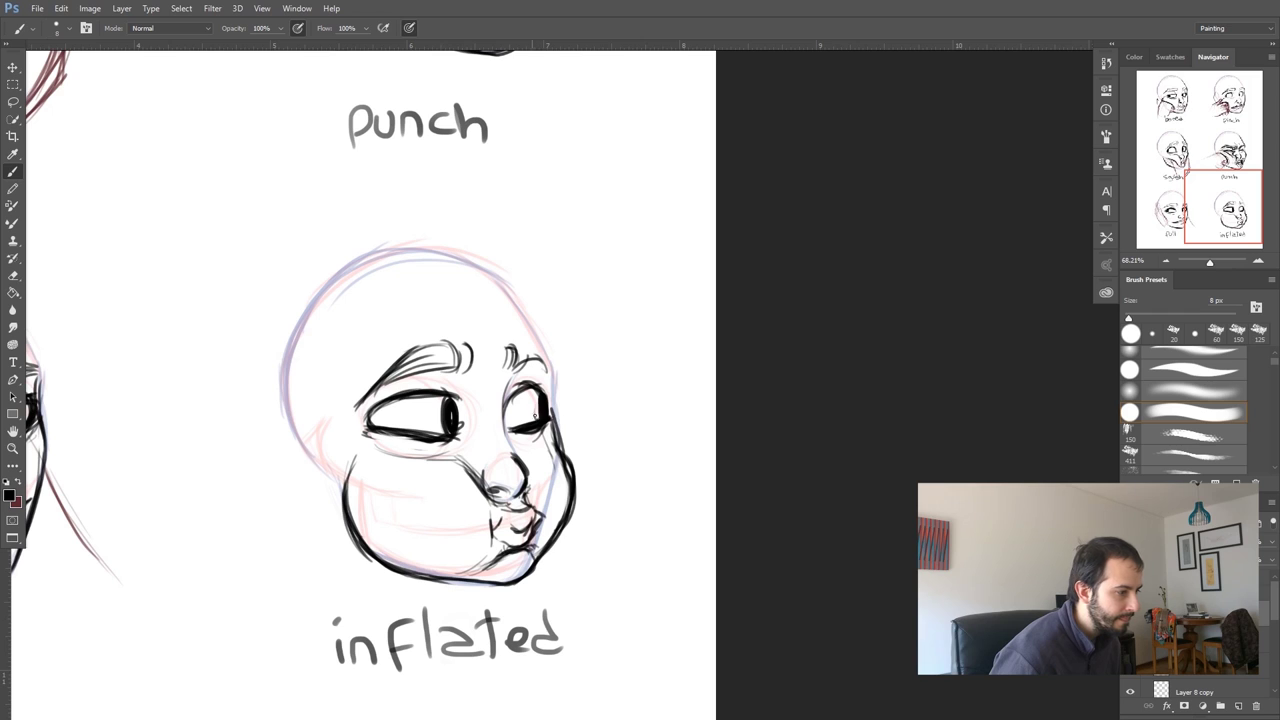
Darken the inflated face's eyelids and pupils, and add strokes along the nose fold, near cheek and mouth corner
drag(410, 393, 458, 398)
mouse_move(368, 424)
mouse_down()
mouse_move(406, 393)
mouse_move(386, 400)
mouse_up()
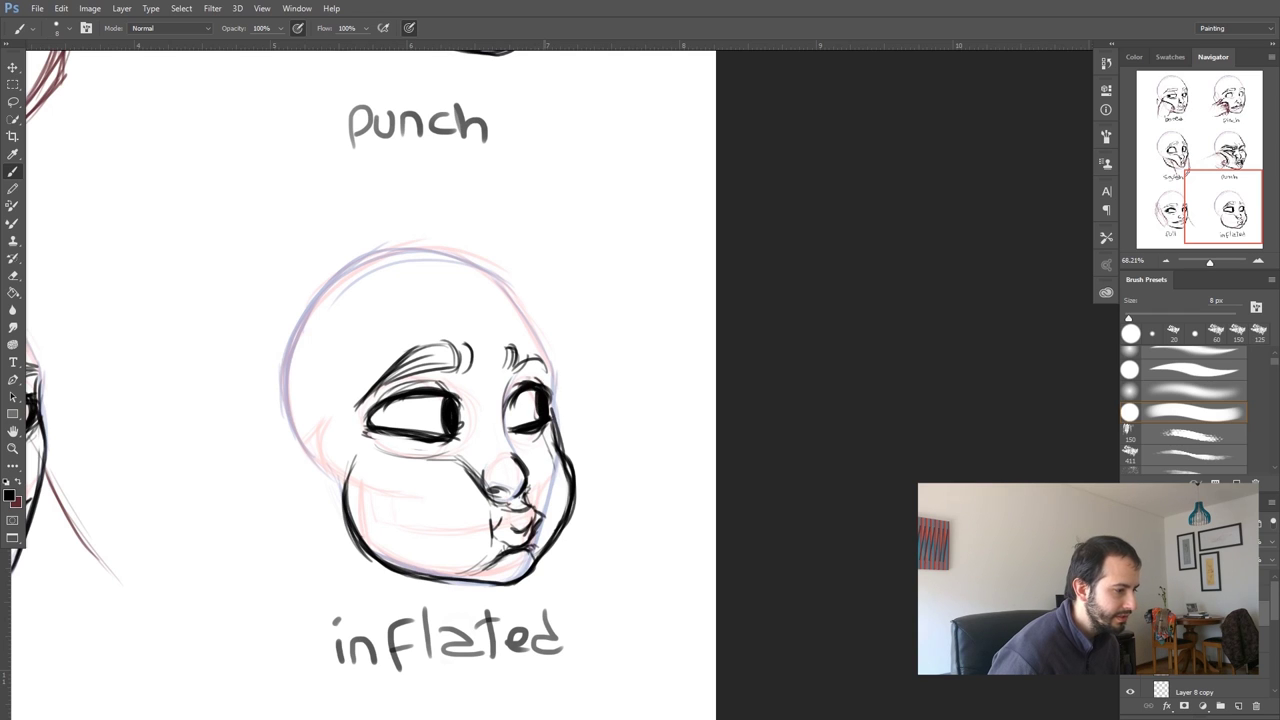
drag(490, 515, 456, 467)
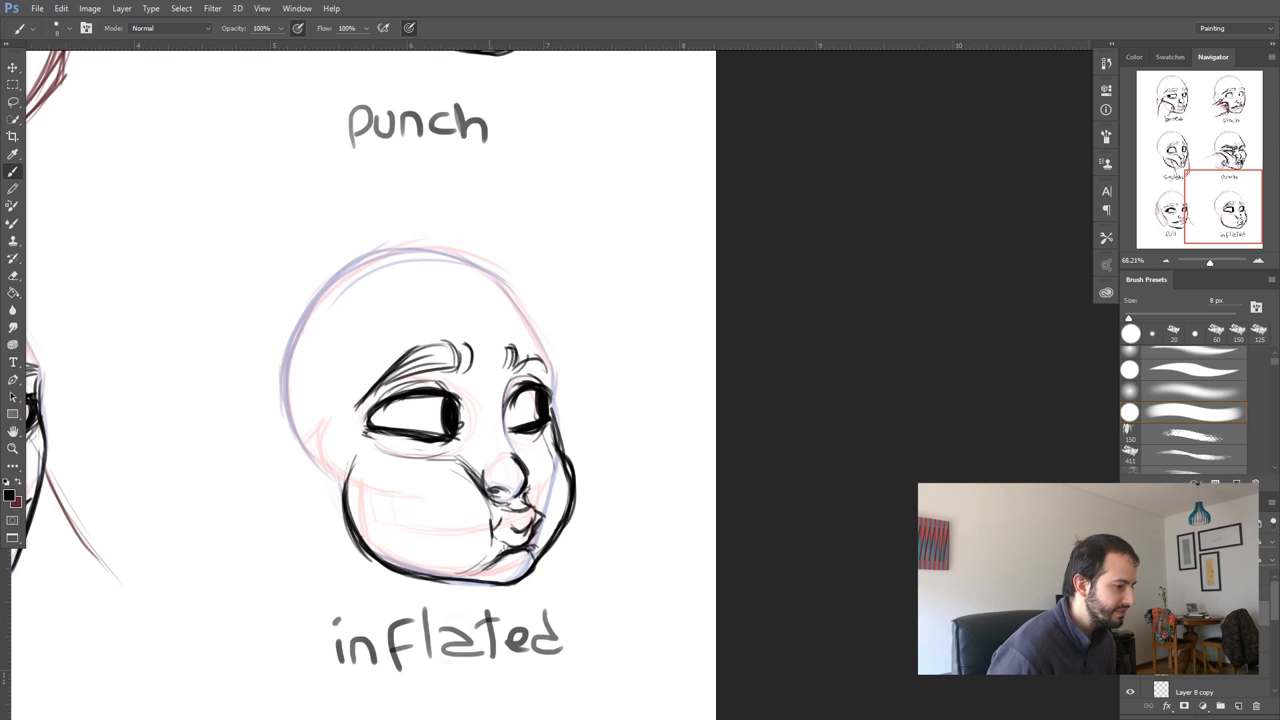
drag(342, 526, 334, 468)
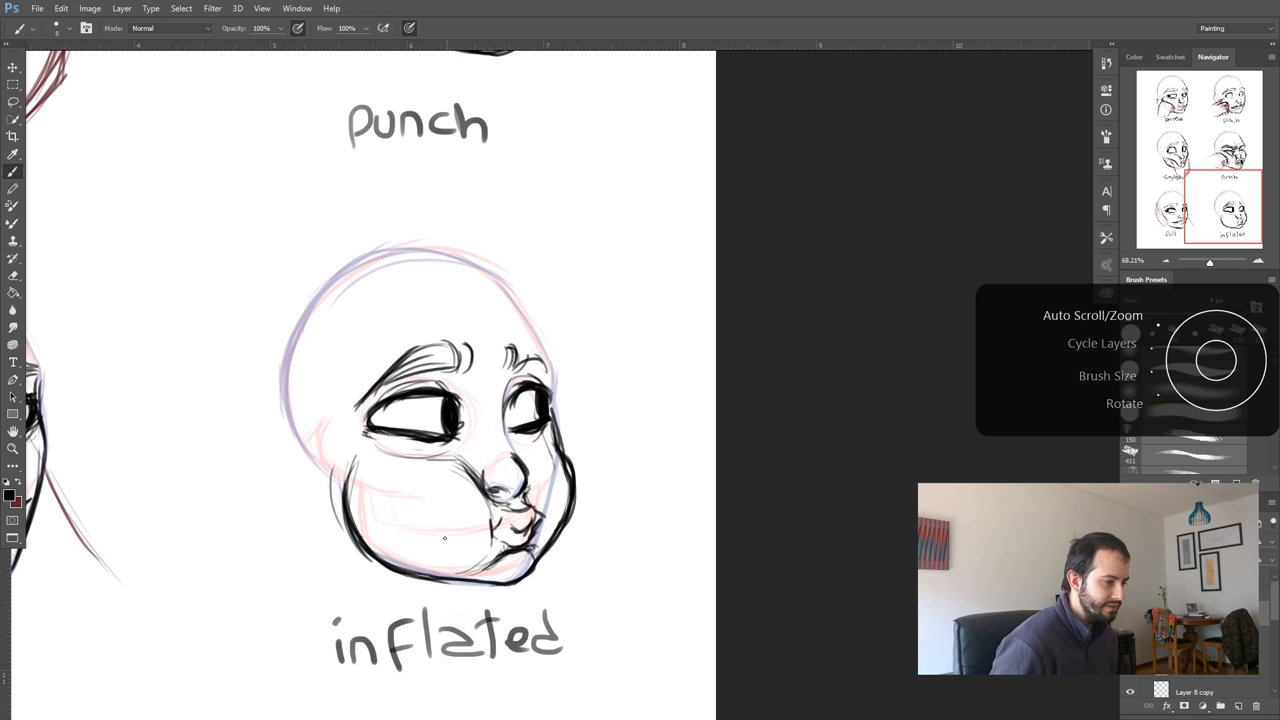
drag(499, 522, 492, 532)
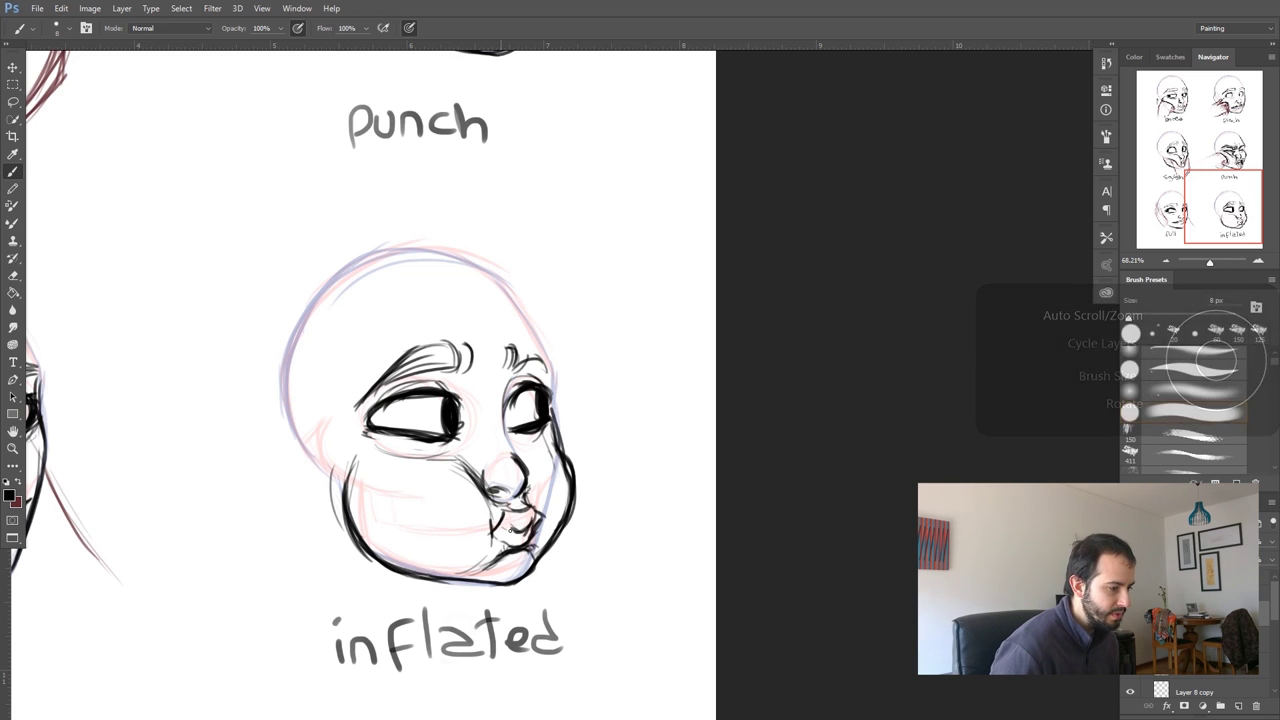